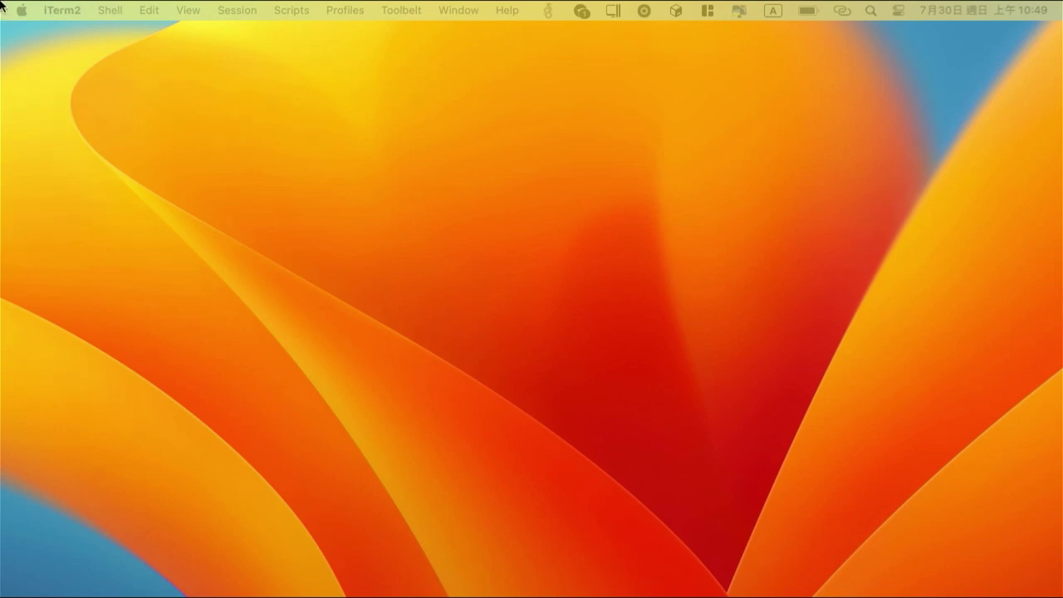
Return to the full-screen iTerm2 terminal showing the finished podman kube play output for the Grafana pod
mouse_move(4, 596)
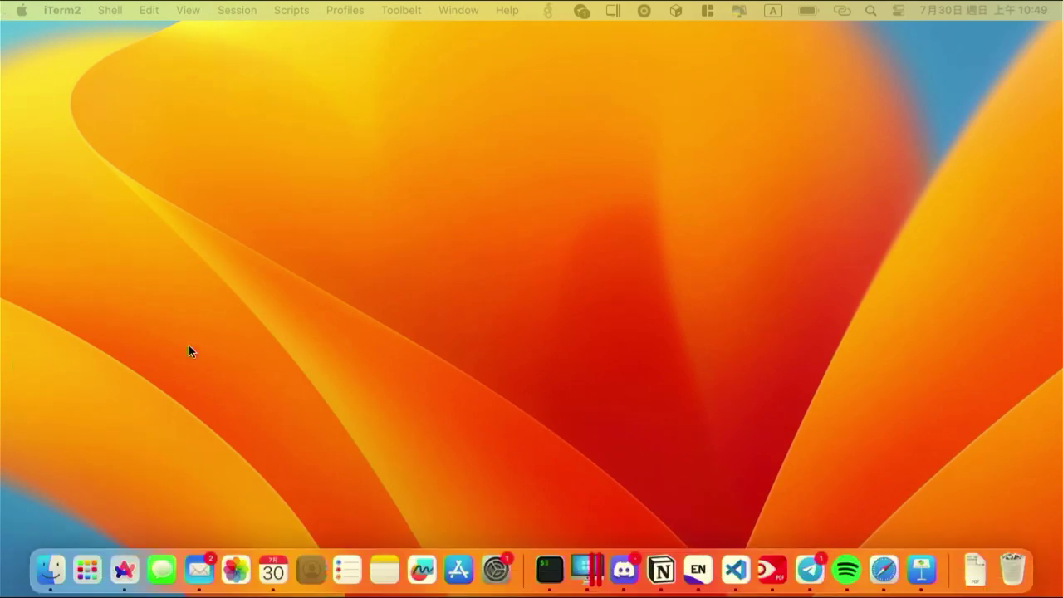
key(ctrl+Left)
key(ctrl+Left)
key(ctrl+Right)
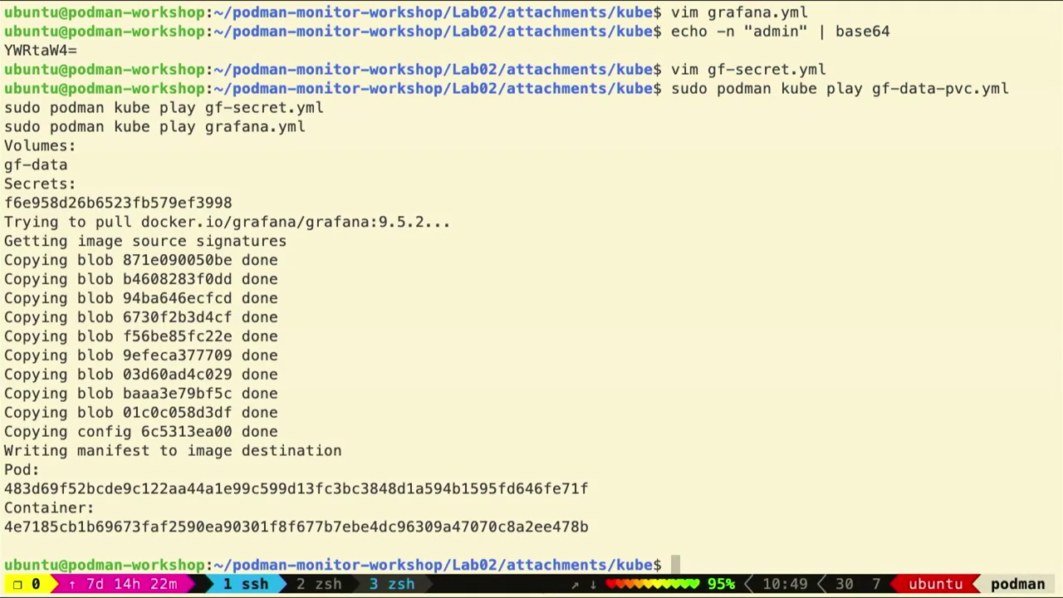
In the browser, scroll the Lab02 README to the Add DataSource steps and start a new tab
key(ctrl+Left)
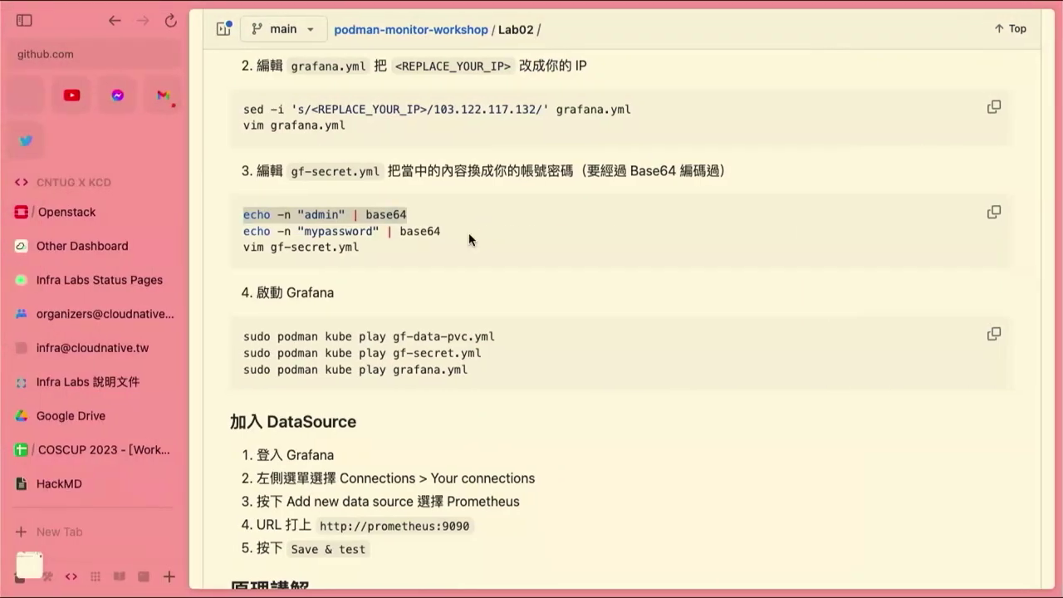
scroll(441, 286, down, 5)
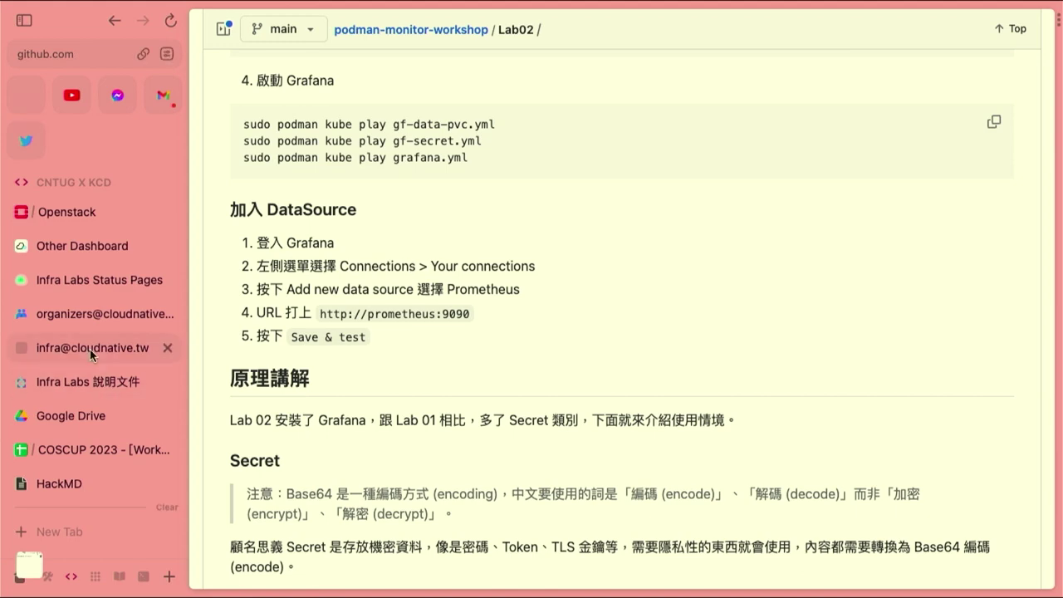
scroll(52, 349, down, 3)
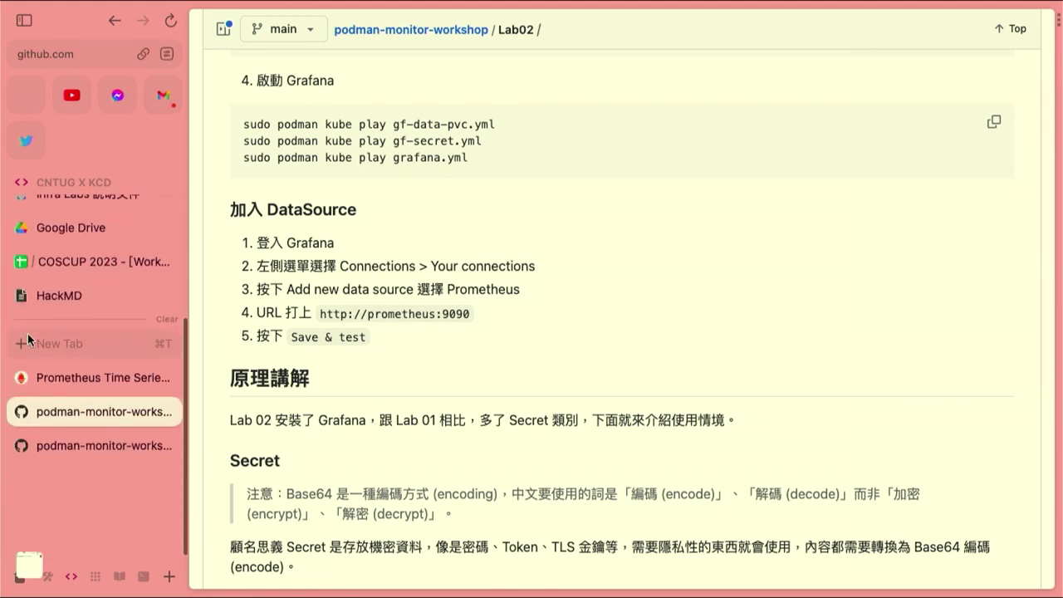
click(72, 343)
Open the Grafana login page at podman.yjerry.tw:3000 in the new tab
text(pod)
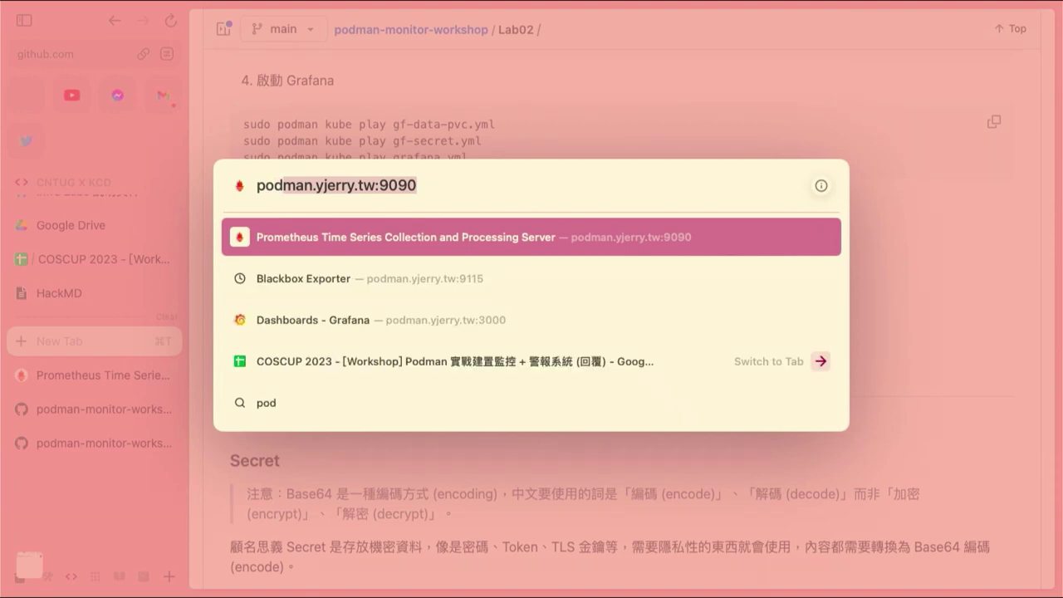
key(Right)
key(BackSpace)
key(BackSpace)
key(BackSpace)
key(BackSpace)
key(BackSpace)
text(:3000)
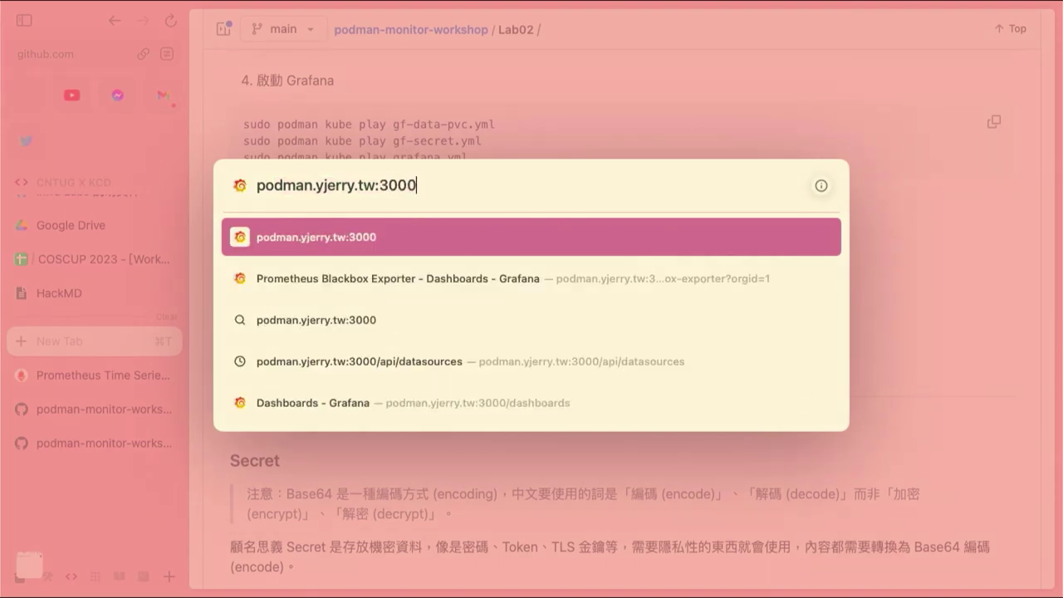
key(Return)
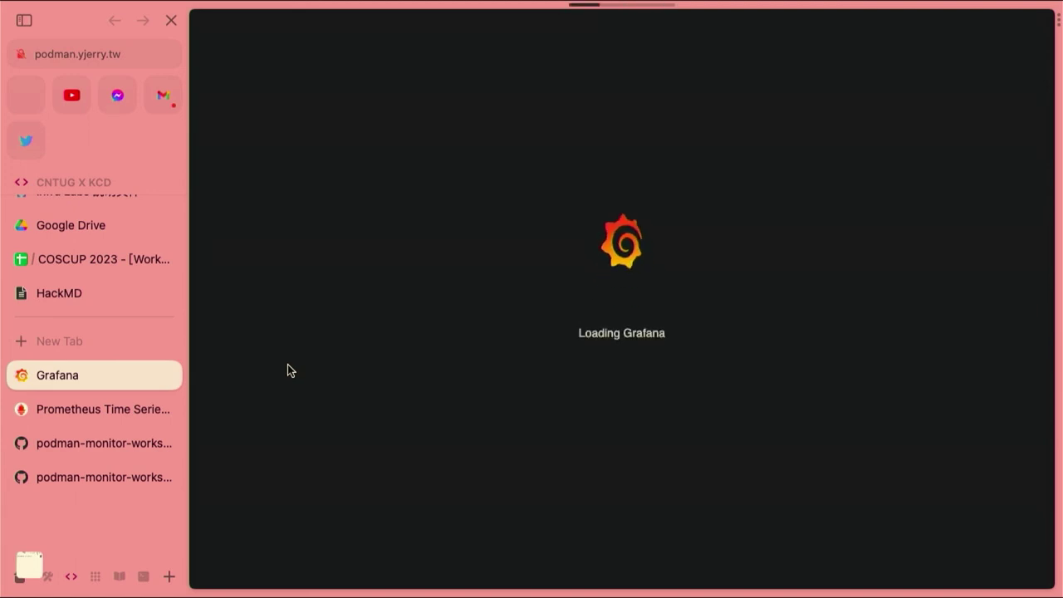
Sign in to Grafana with username admin and the account password
text(admin)
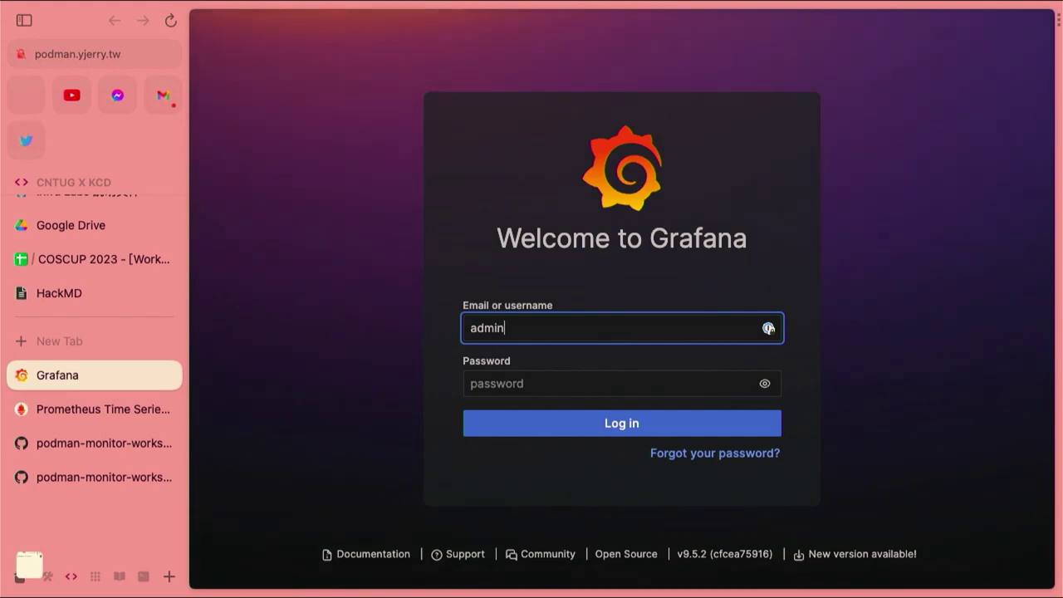
key(Tab)
text(admin1234)
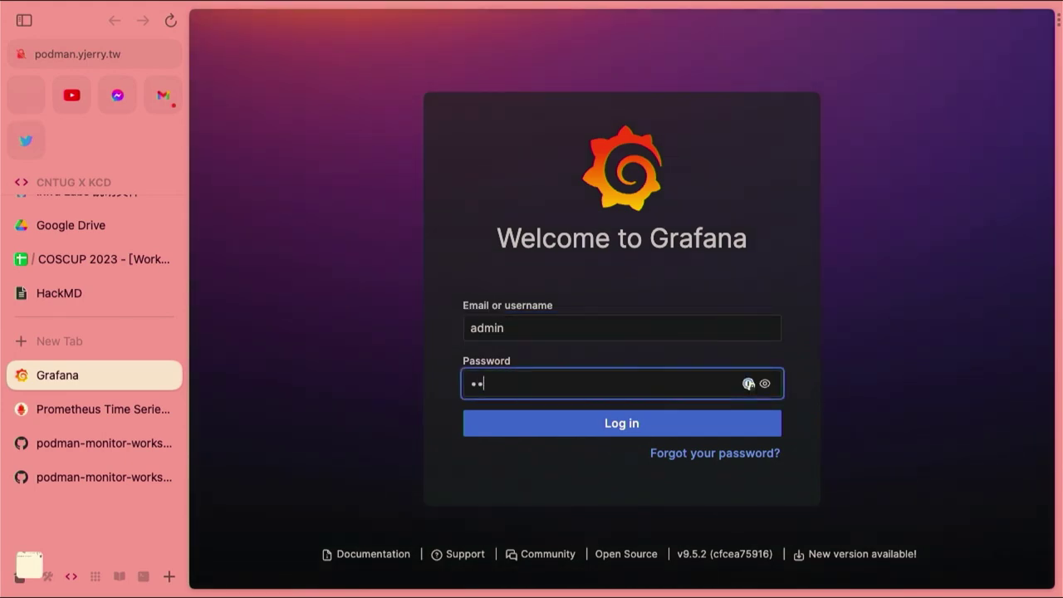
text(5)
key(Return)
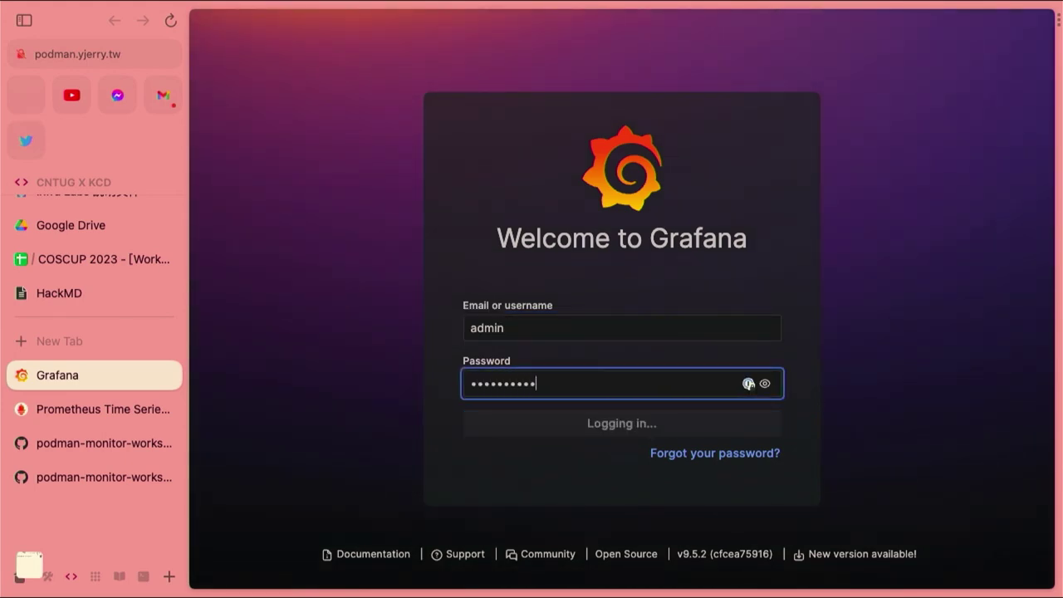
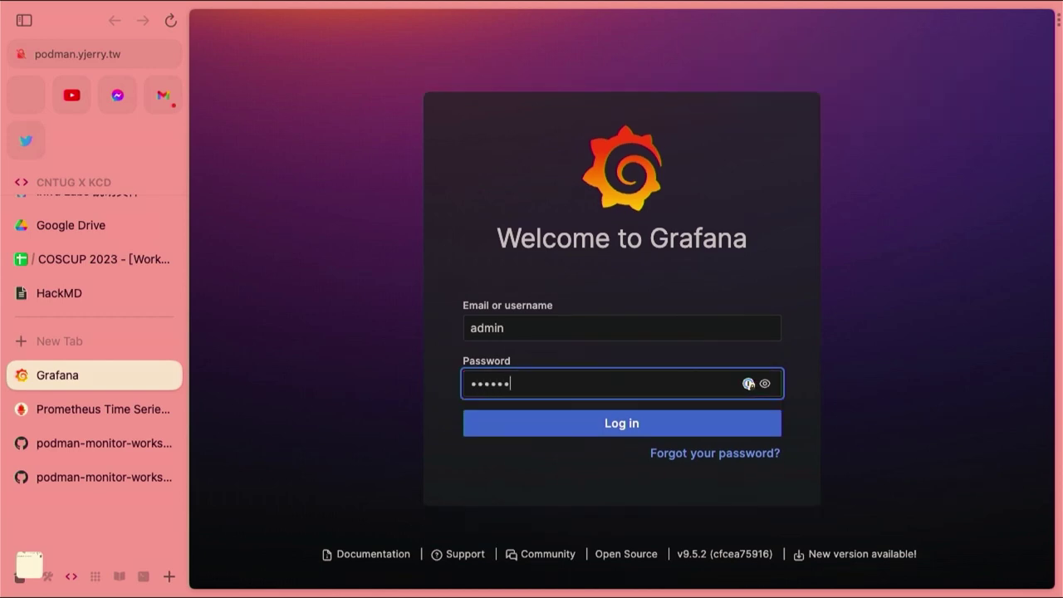
Log in to Grafana and open Add data source under Connections > Your connections
key(Return)
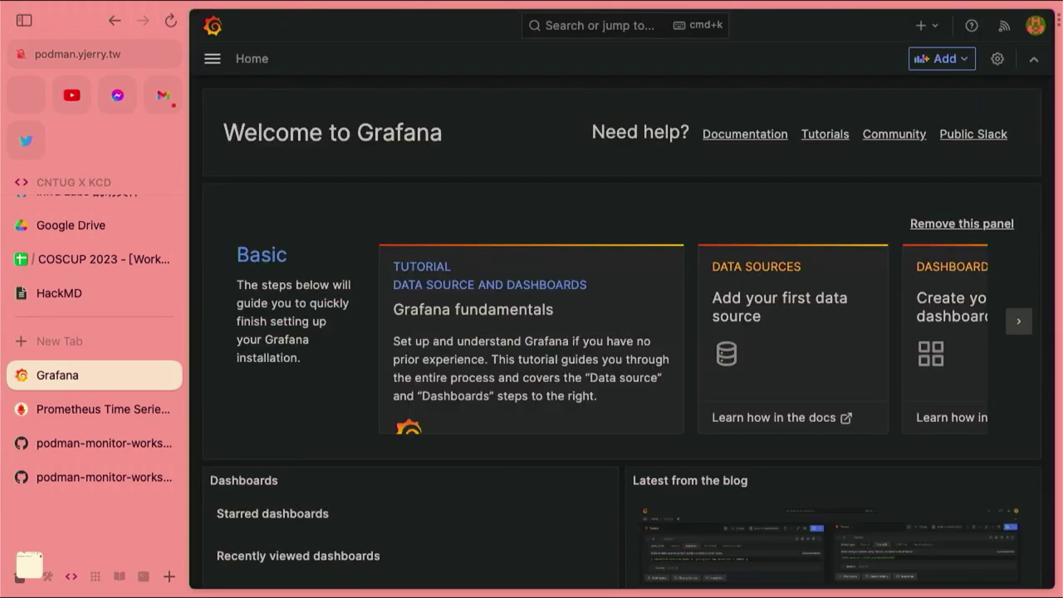
click(213, 58)
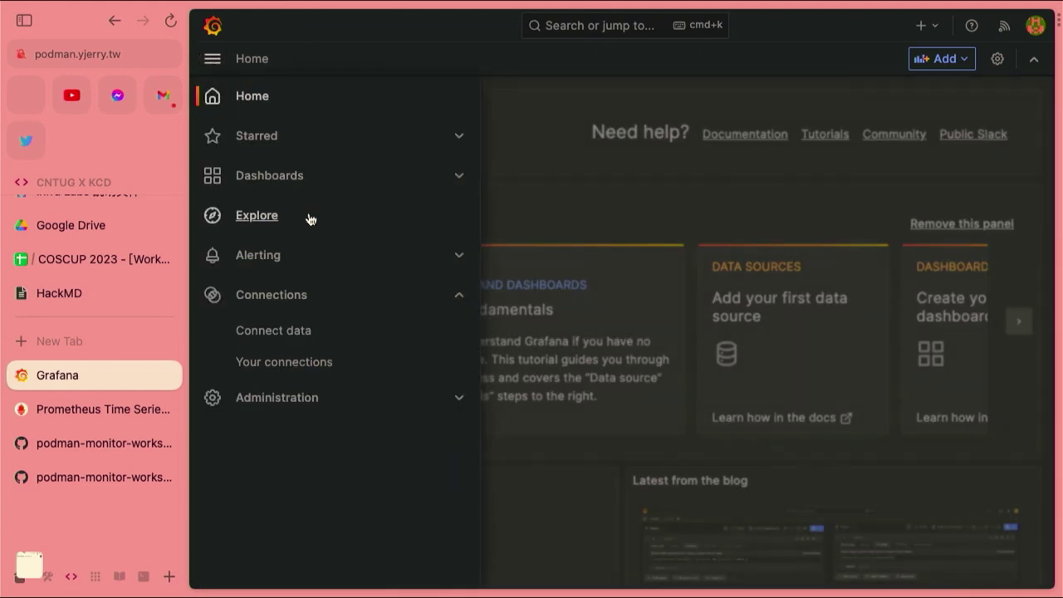
click(291, 362)
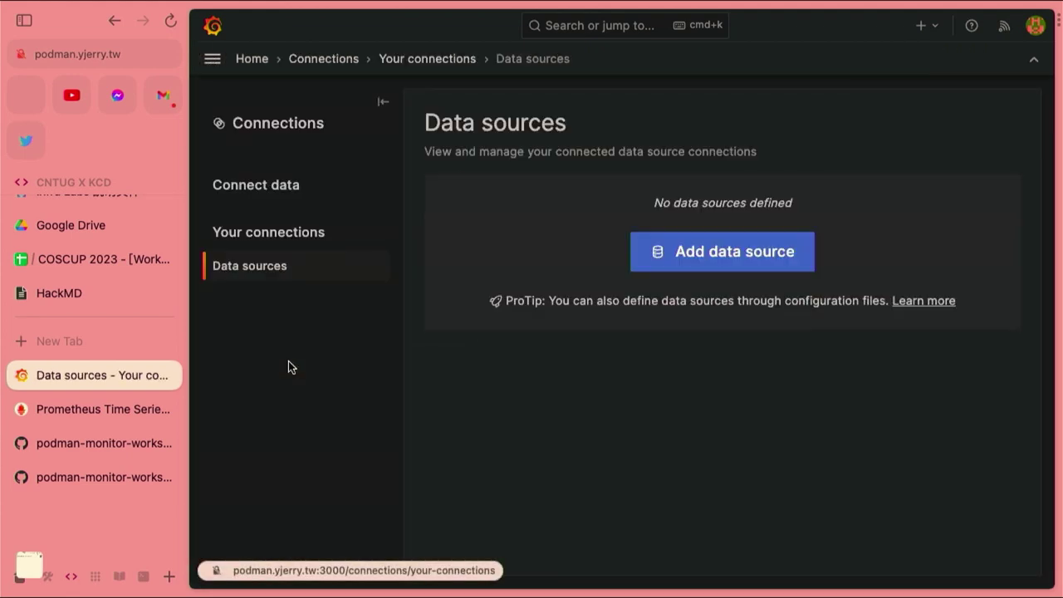
click(721, 267)
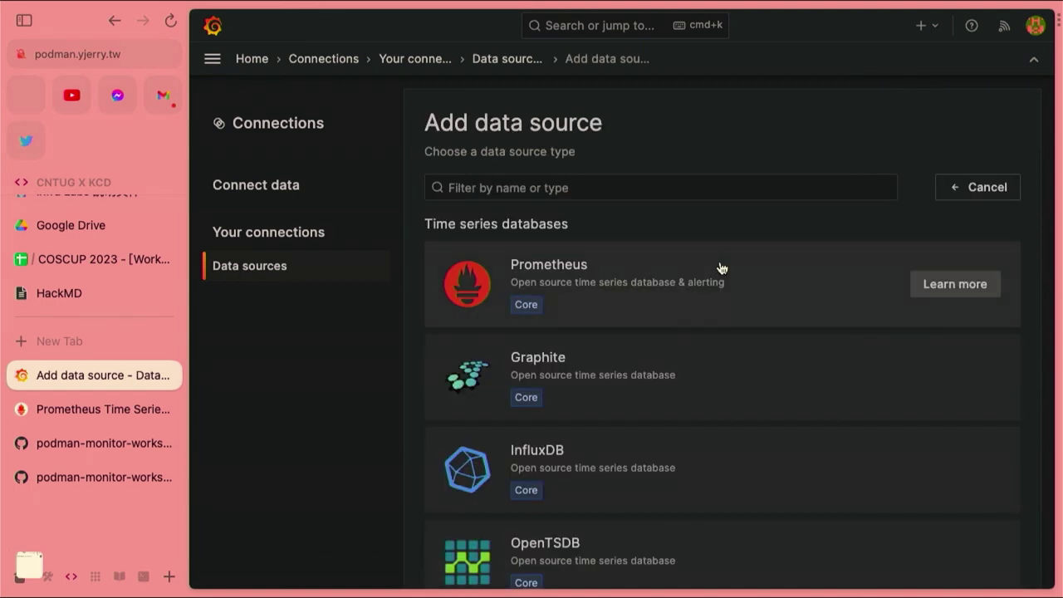
click(612, 267)
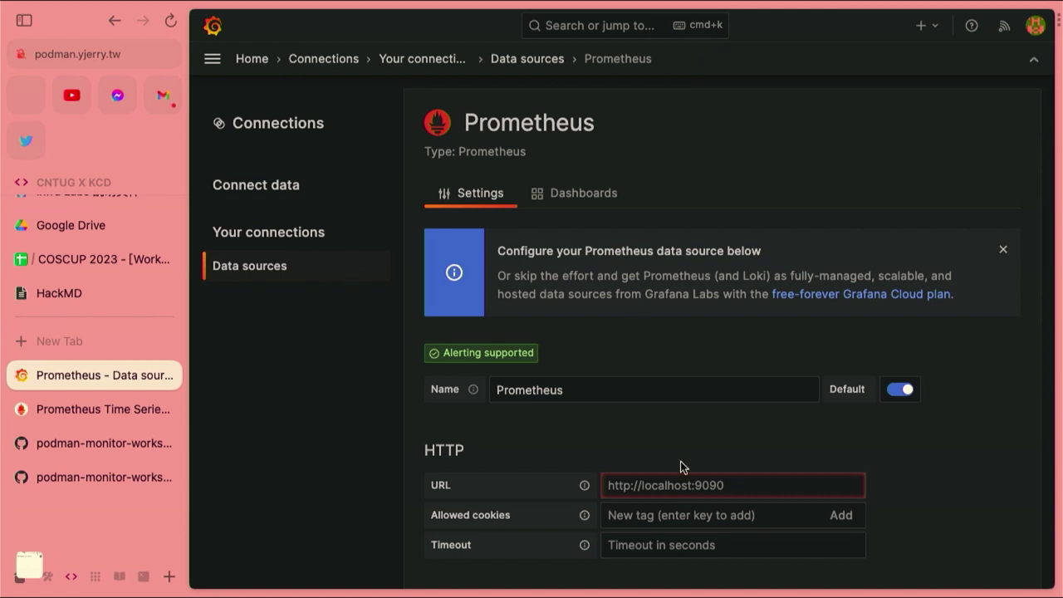
click(668, 487)
text(ht)
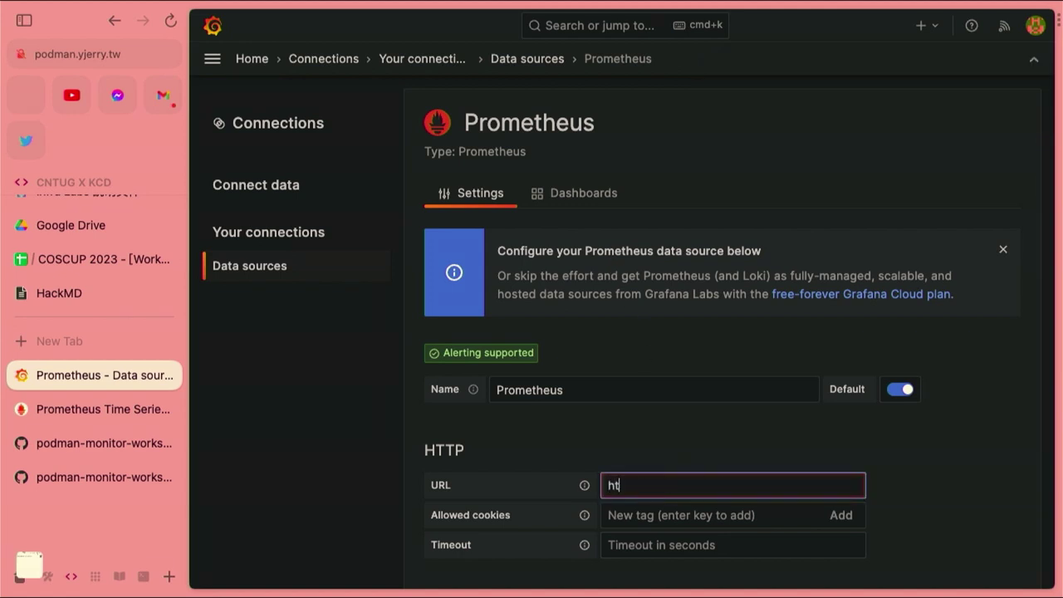
text(tp://p)
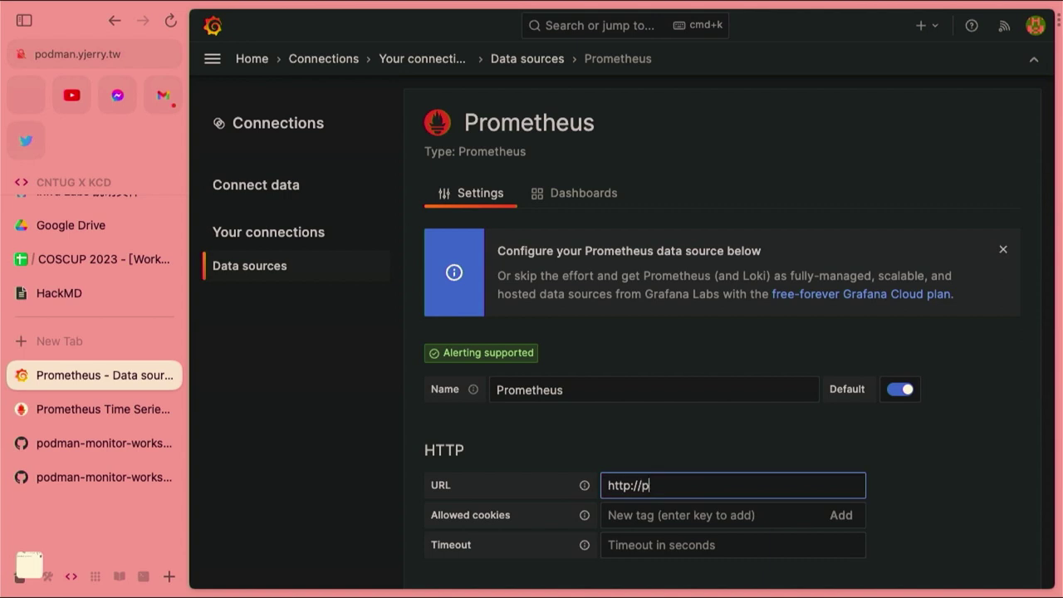
text(rometheus:9090)
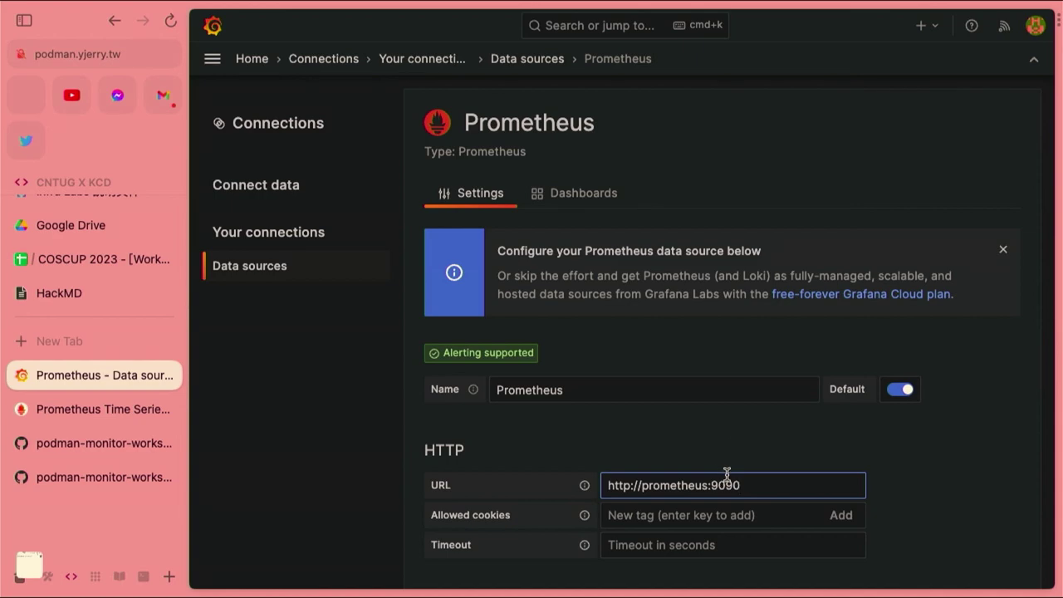
scroll(731, 443, down, 10)
scroll(730, 446, down, 5)
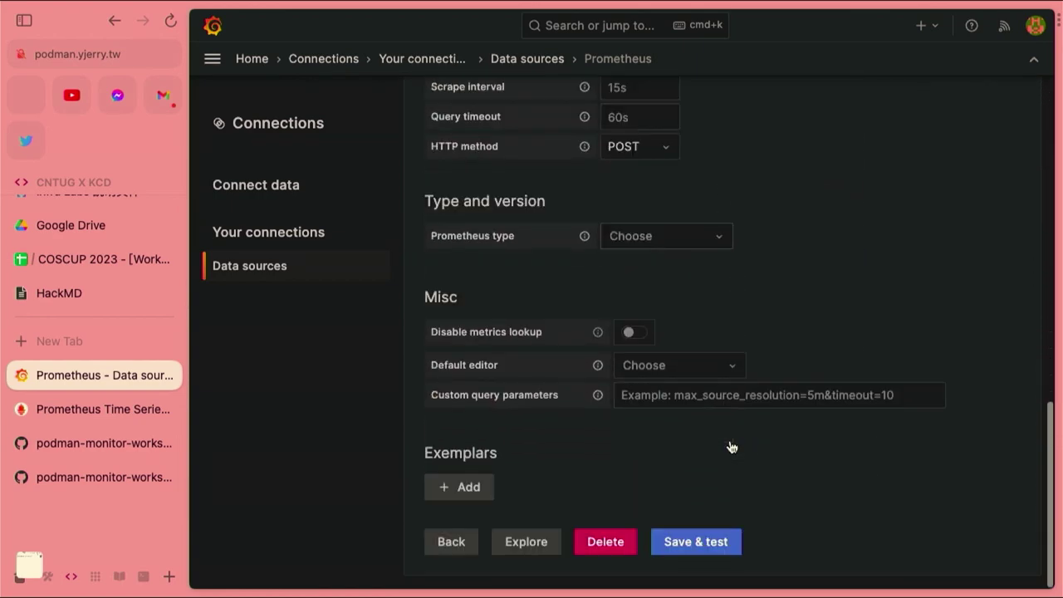
click(727, 544)
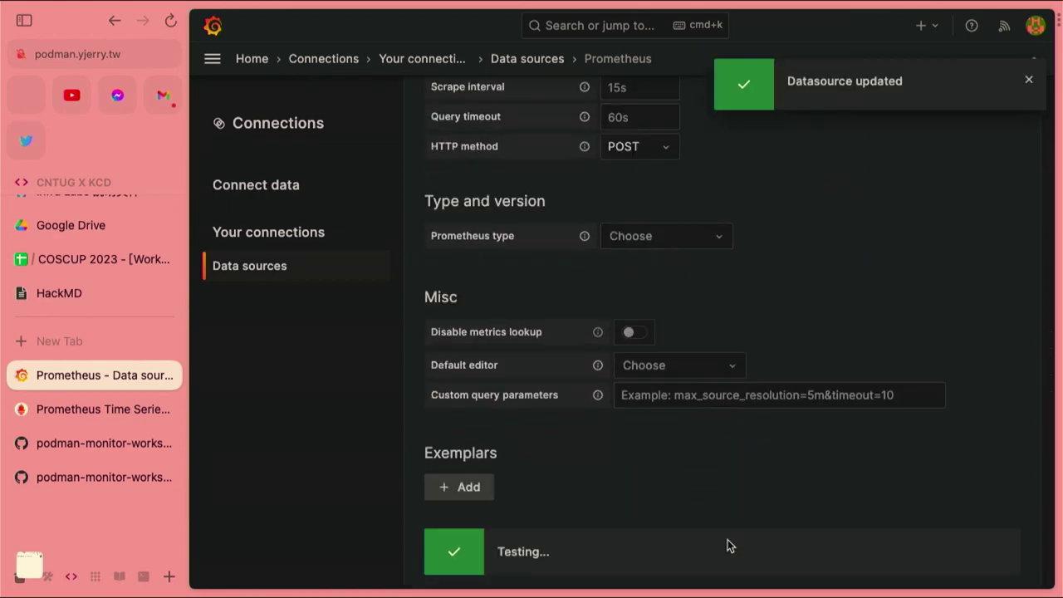
scroll(707, 470, down, 3)
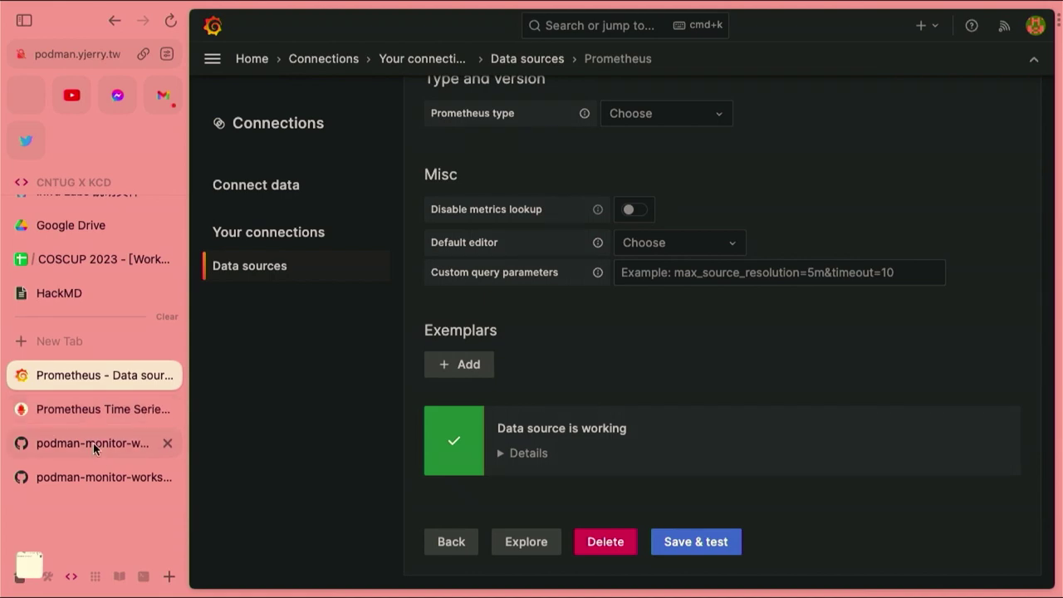
Go to the workshop's Lab02 README and select the gf-secret Secret YAML example
click(91, 444)
scroll(326, 428, down, 5)
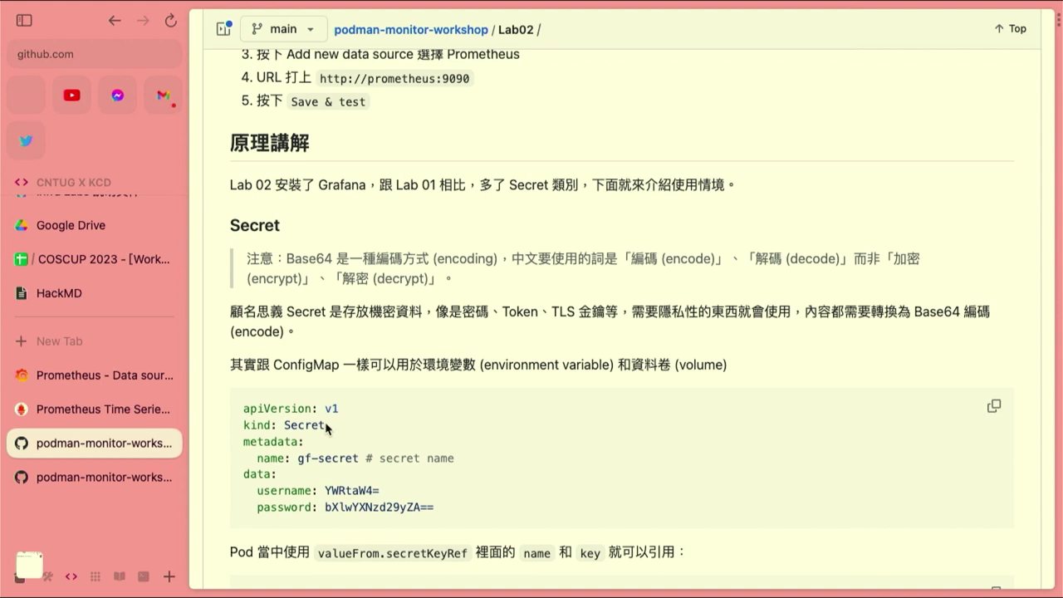
scroll(326, 428, down, 5)
scroll(326, 428, down, 4)
scroll(332, 449, up, 5)
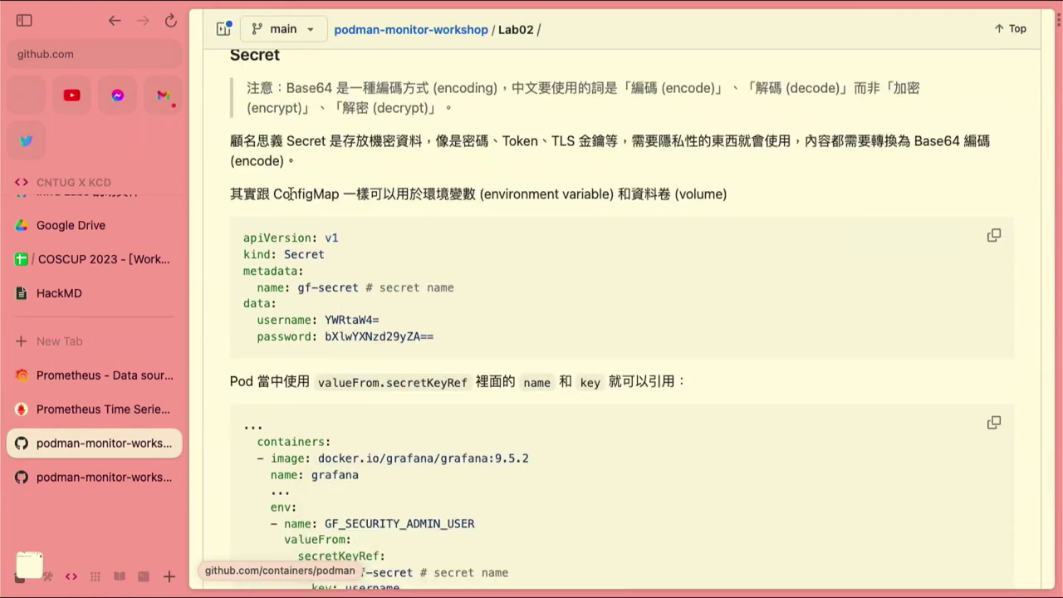
drag(244, 236, 411, 345)
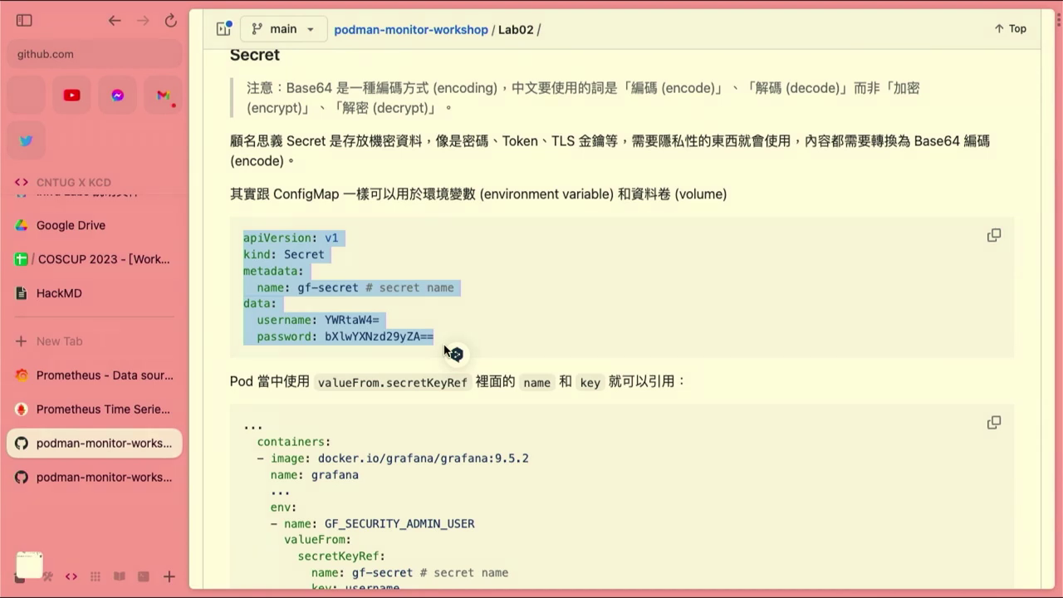
click(383, 354)
scroll(382, 375, down, 2)
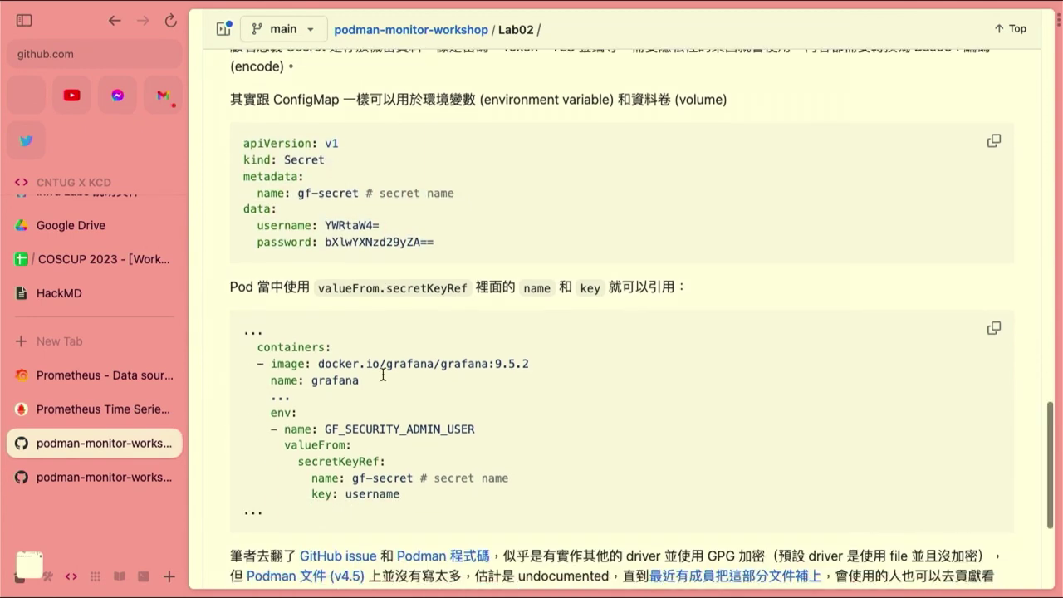
drag(284, 429, 483, 429)
click(324, 428)
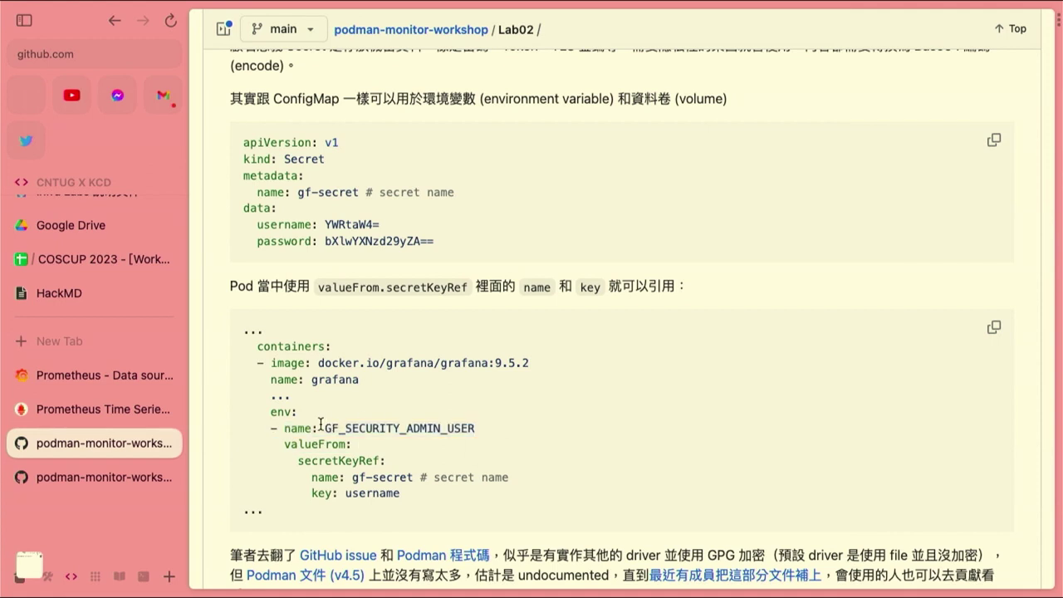
drag(324, 429, 481, 428)
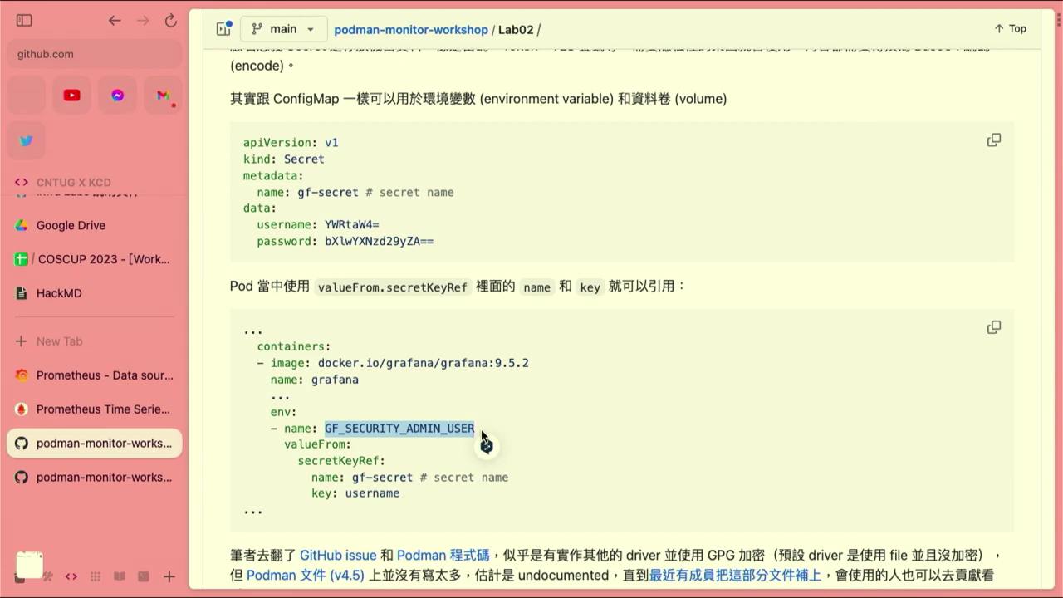
scroll(482, 432, down, 5)
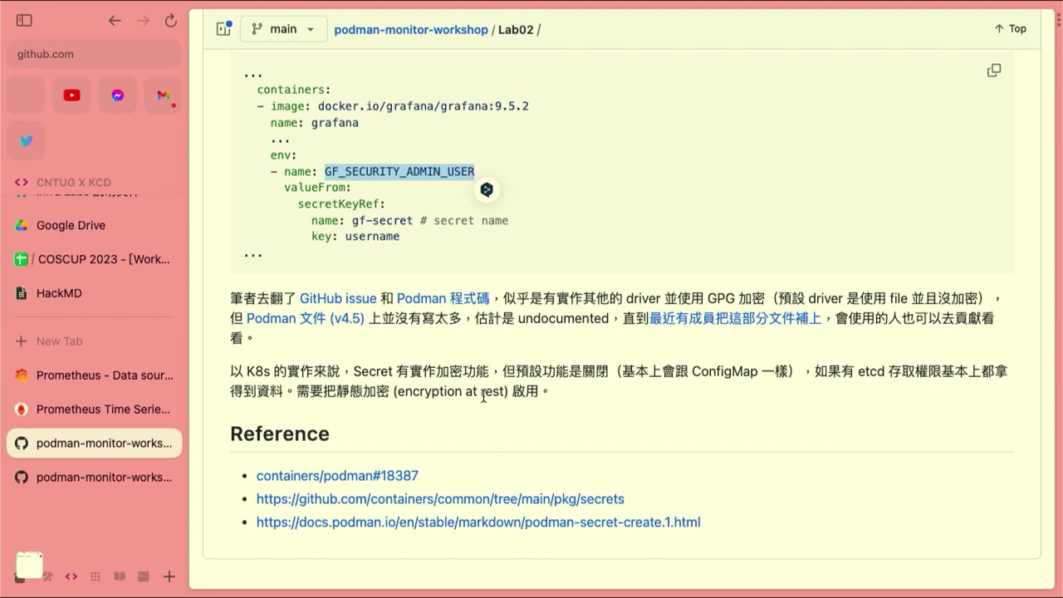
Go back to the podman-monitor-workshop repository root and open the Lab03 Blackbox exporter README
click(70, 475)
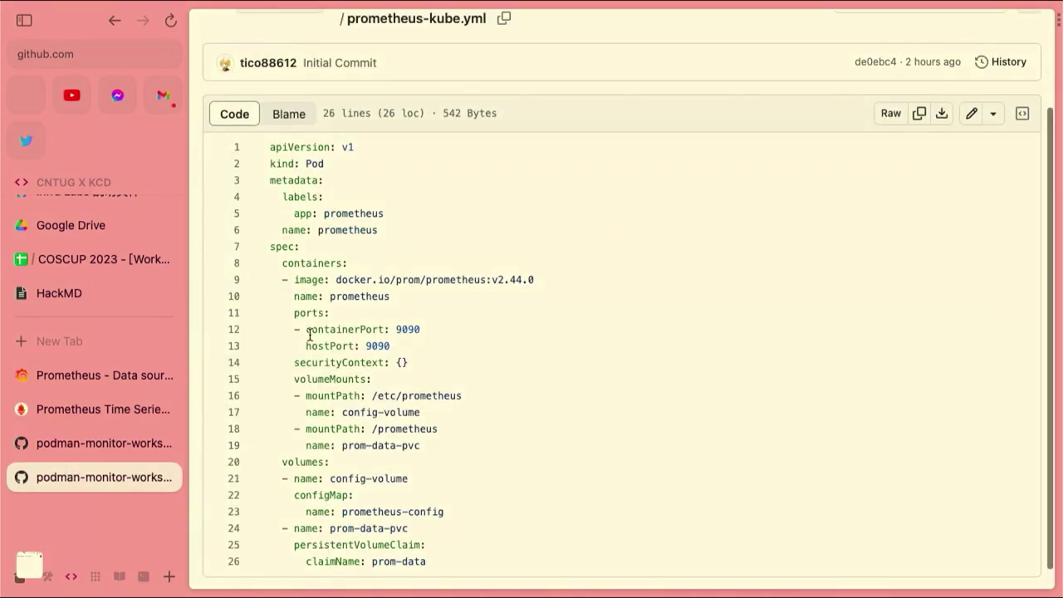
scroll(485, 354, left, 5)
scroll(484, 351, left, 5)
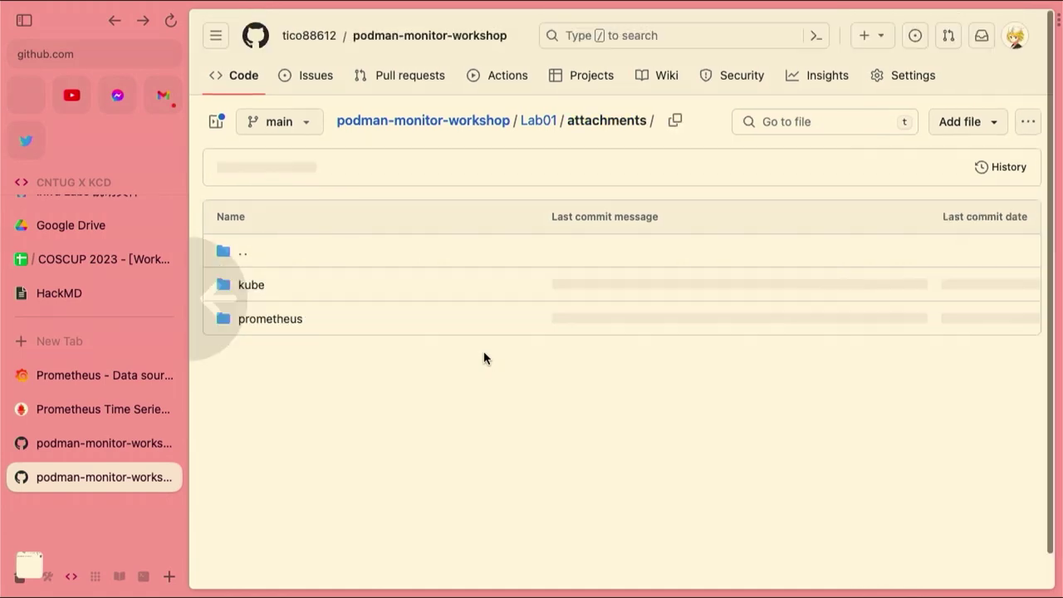
click(472, 122)
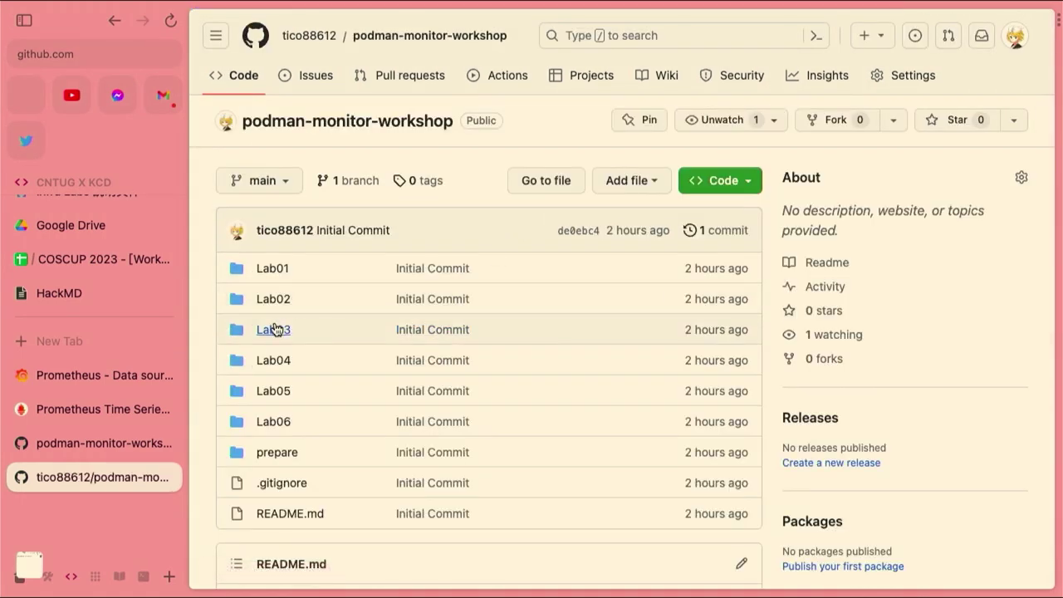
click(275, 329)
scroll(391, 336, down, 5)
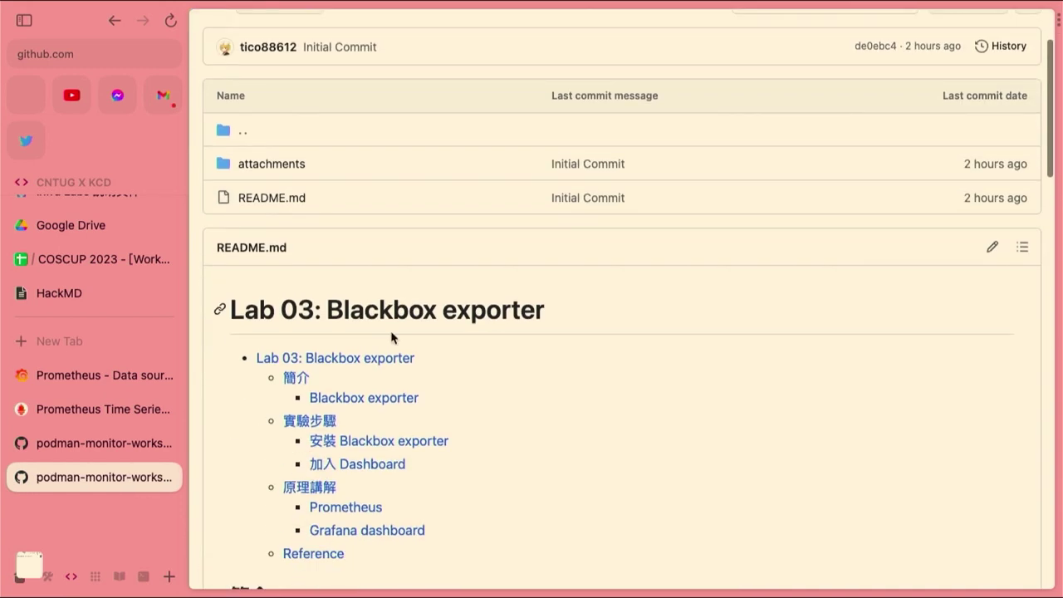
scroll(392, 336, down, 3)
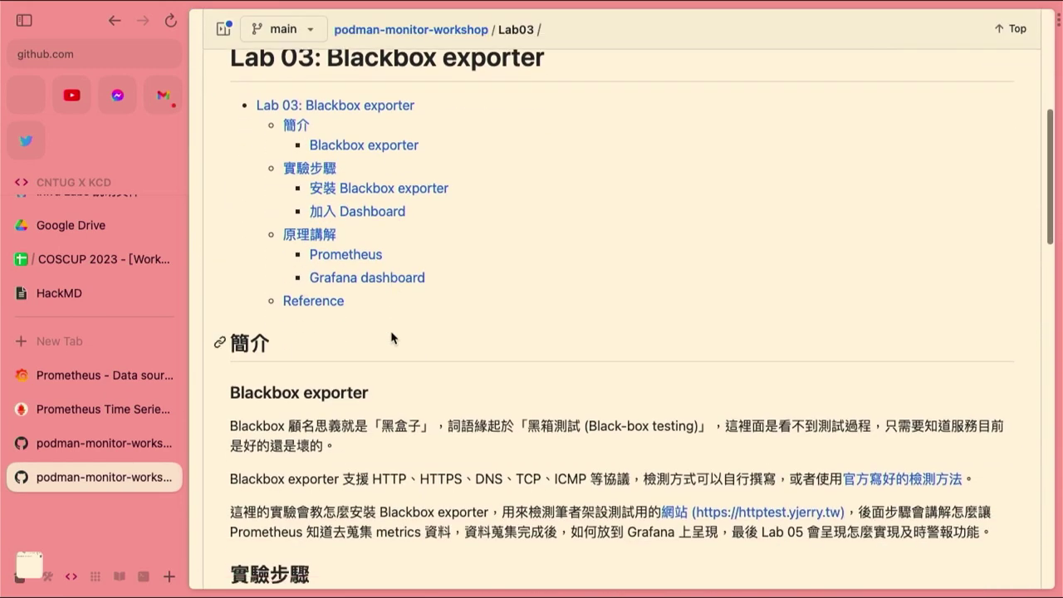
scroll(391, 336, down, 2)
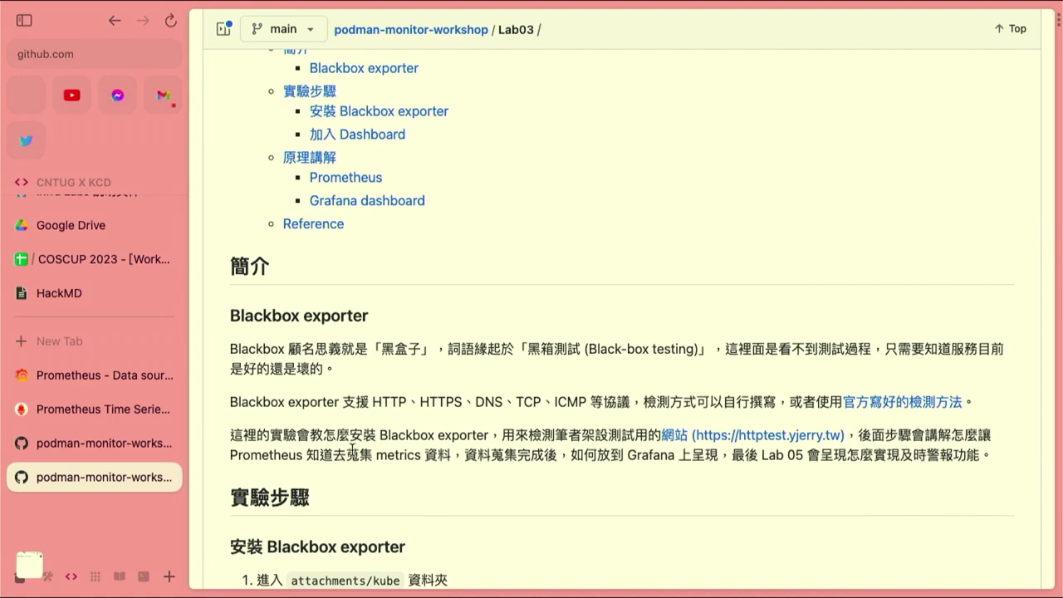
scroll(352, 448, down, 8)
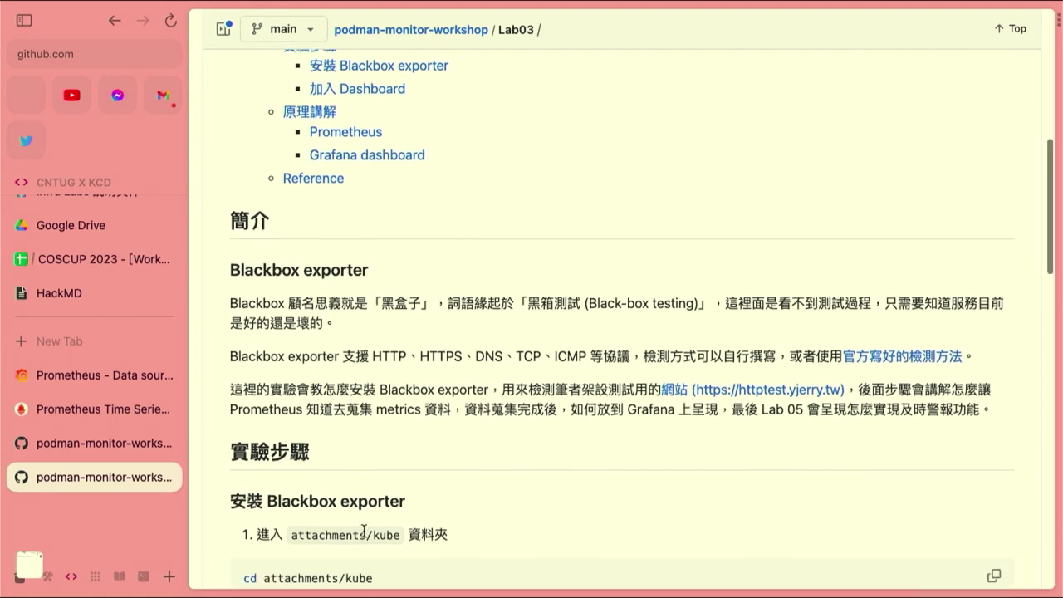
scroll(381, 549, down, 3)
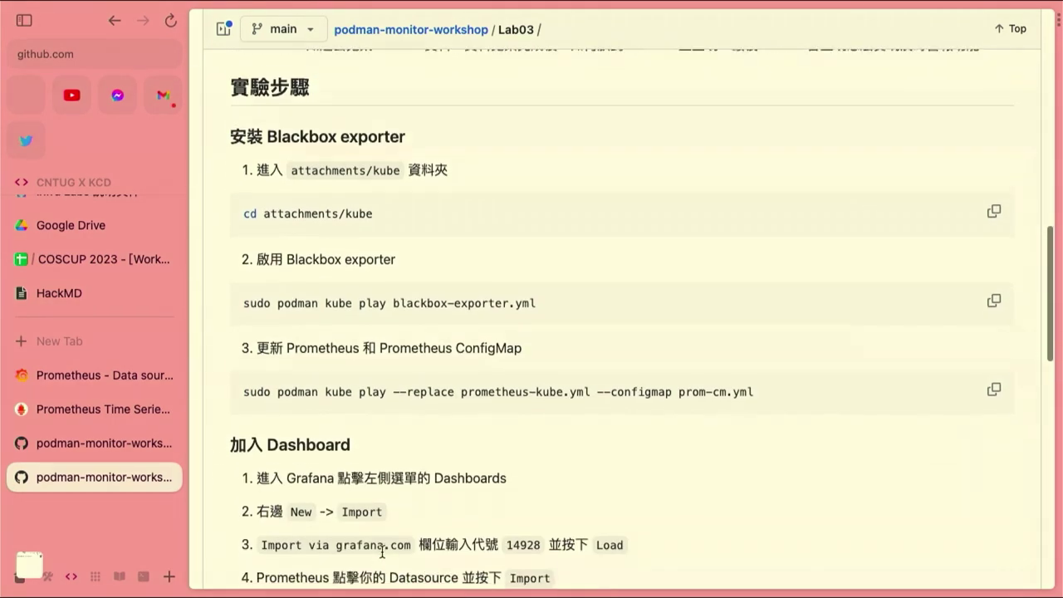
scroll(385, 383, up, 1)
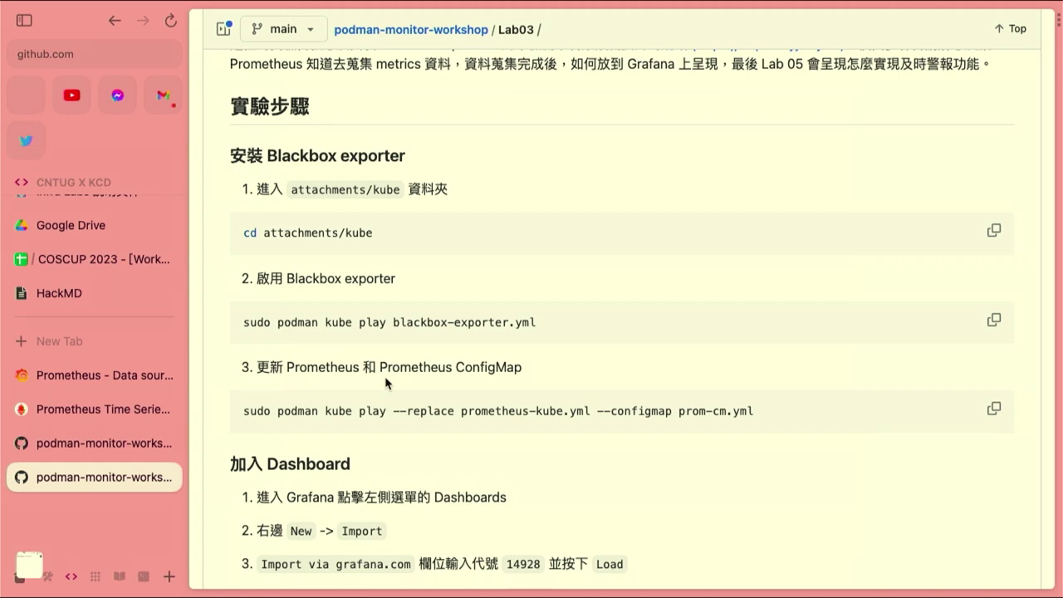
click(109, 440)
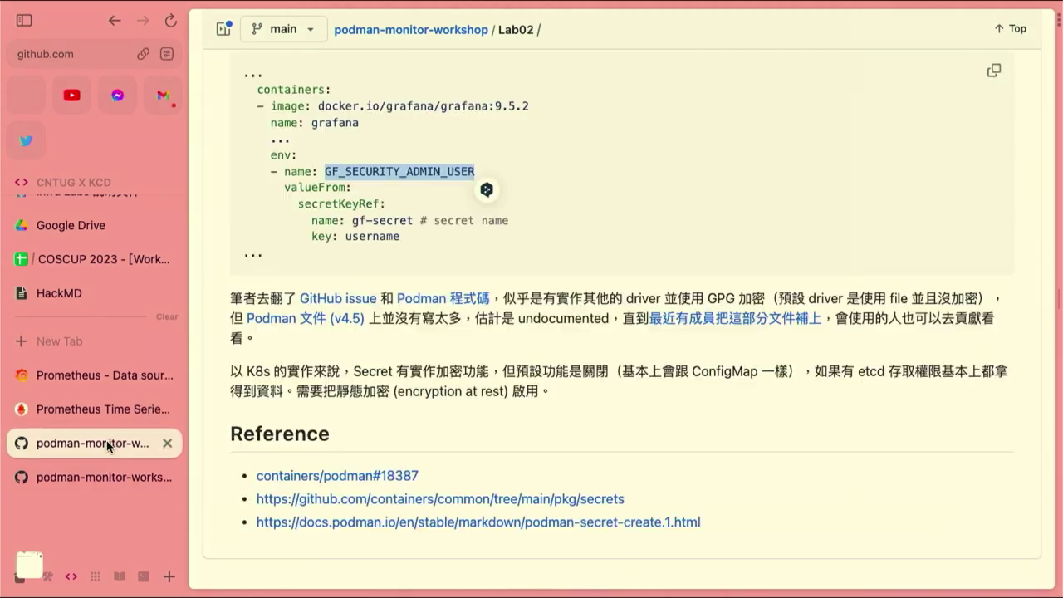
click(117, 466)
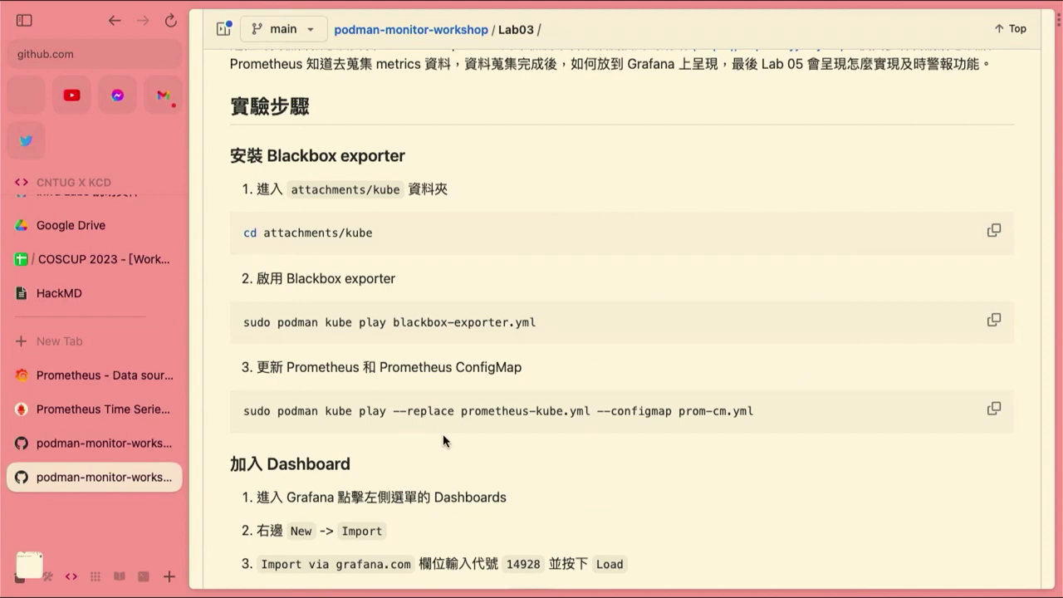
key(ctrl+Right)
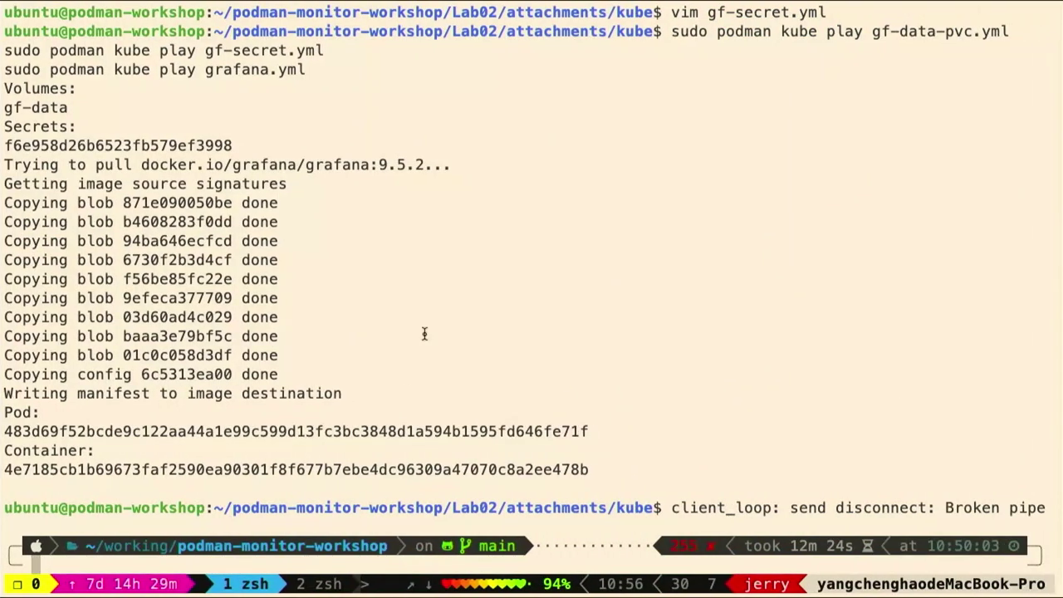
Reconnect to the Ubuntu VM over SSH and list the home directory
key(Up)
key(Return)
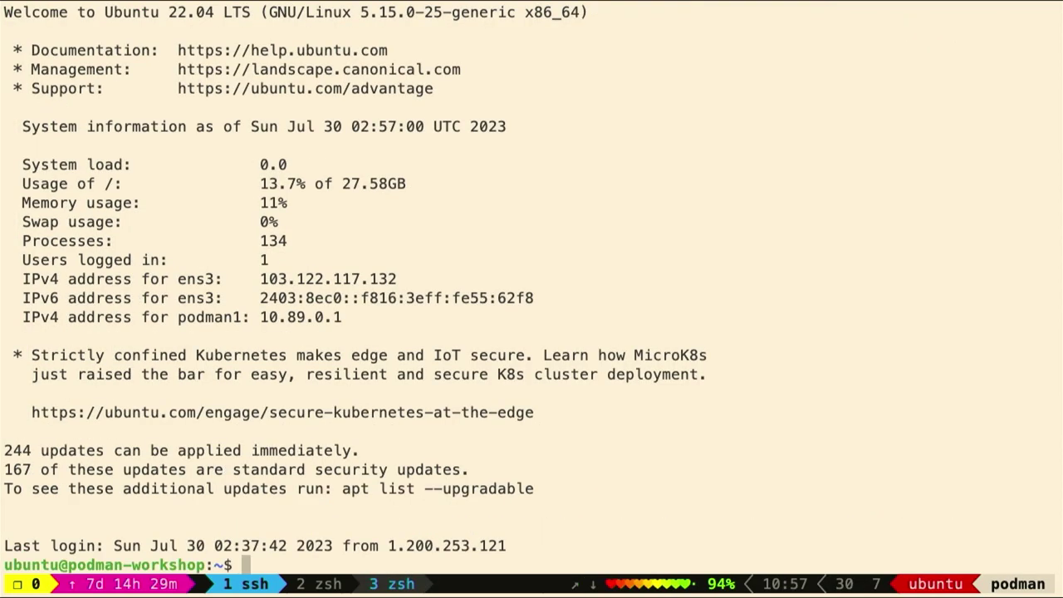
text(ls)
key(Return)
Enter podman-monitor-workshop, list its labs, then enter Lab03 and list its contents
text(cd po)
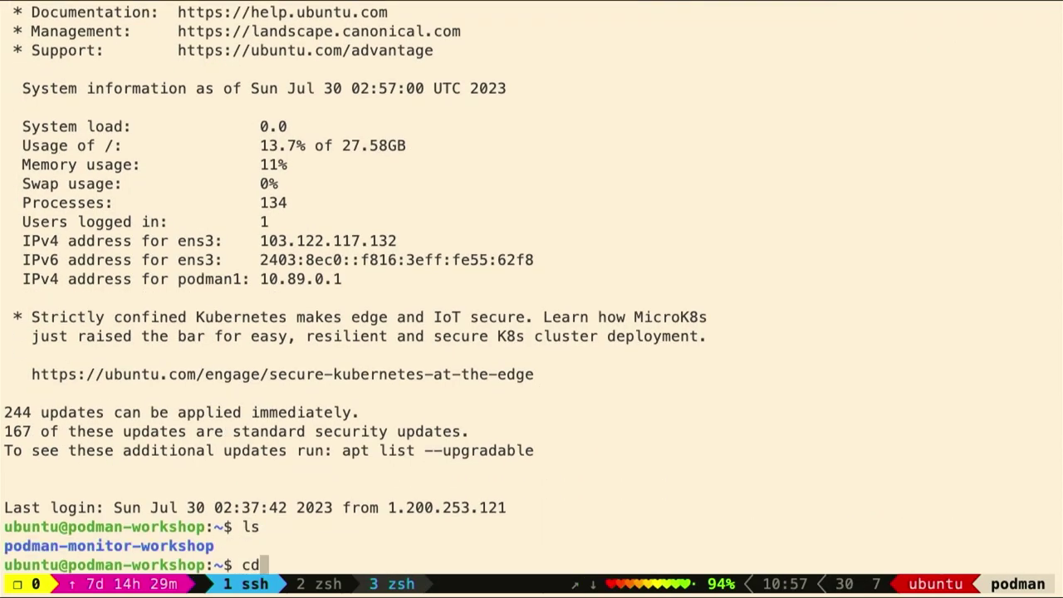
text(r)
key(BackSpace)
text(d)
key(Tab)
key(Return)
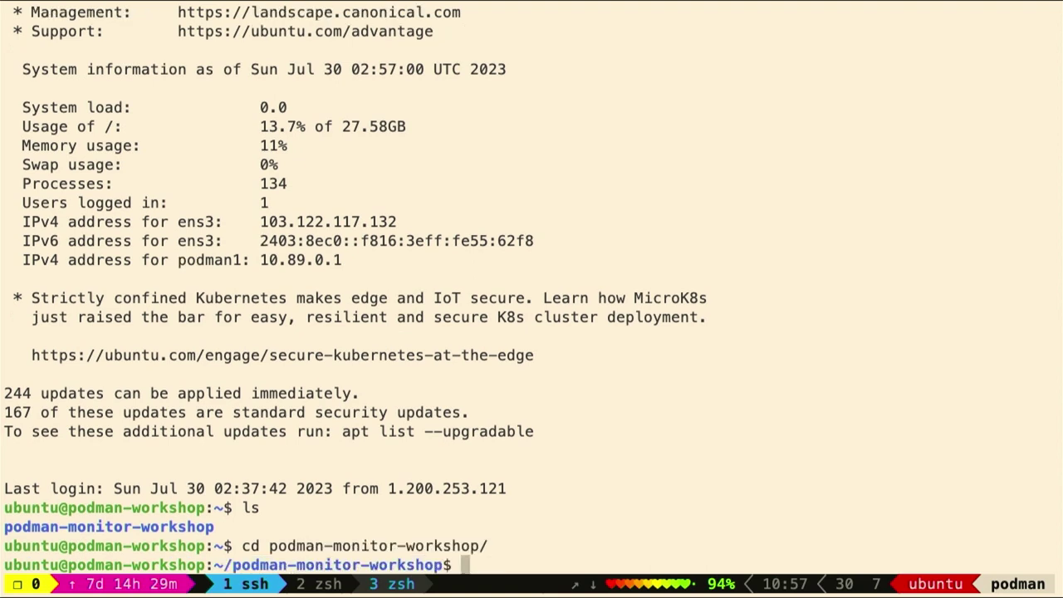
text(ls)
key(Return)
text(cd L)
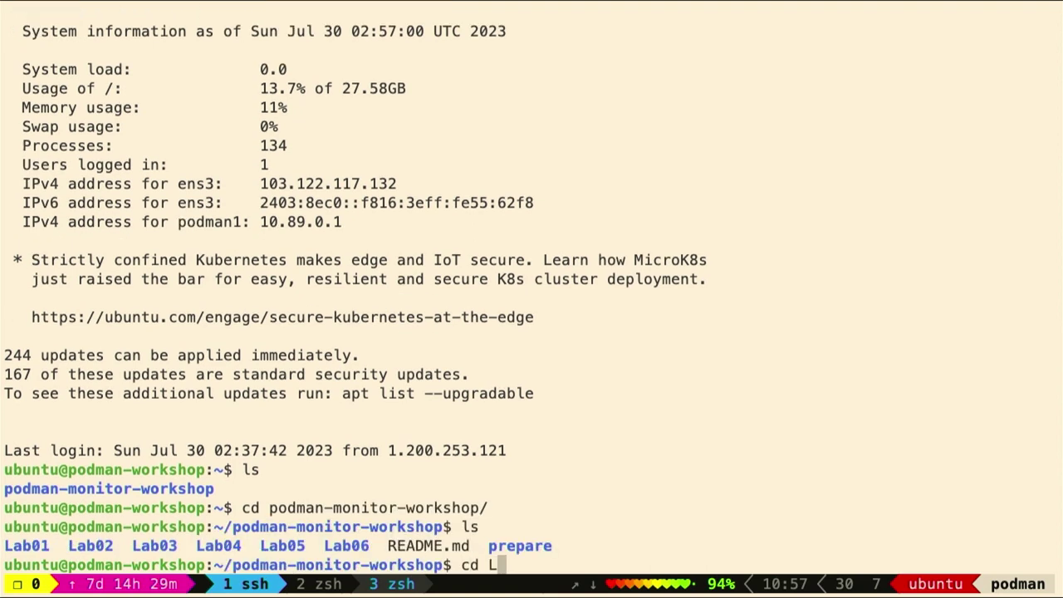
text(ab03)
key(Return)
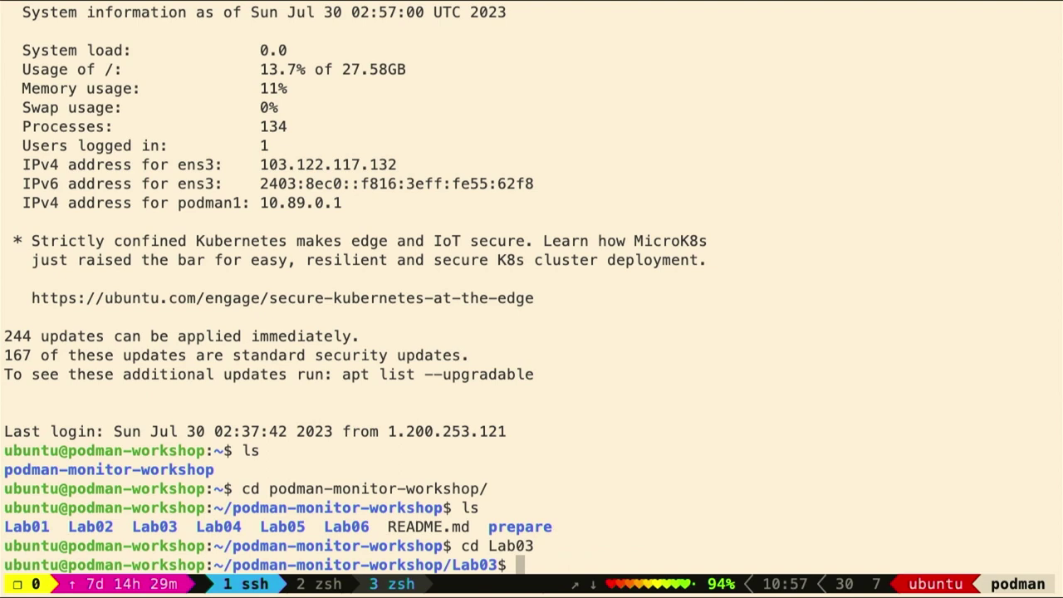
text(ls)
key(Return)
Change into attachments/kube and list its three YAML files
text(cd)
key(BackSpace)
key(BackSpace)
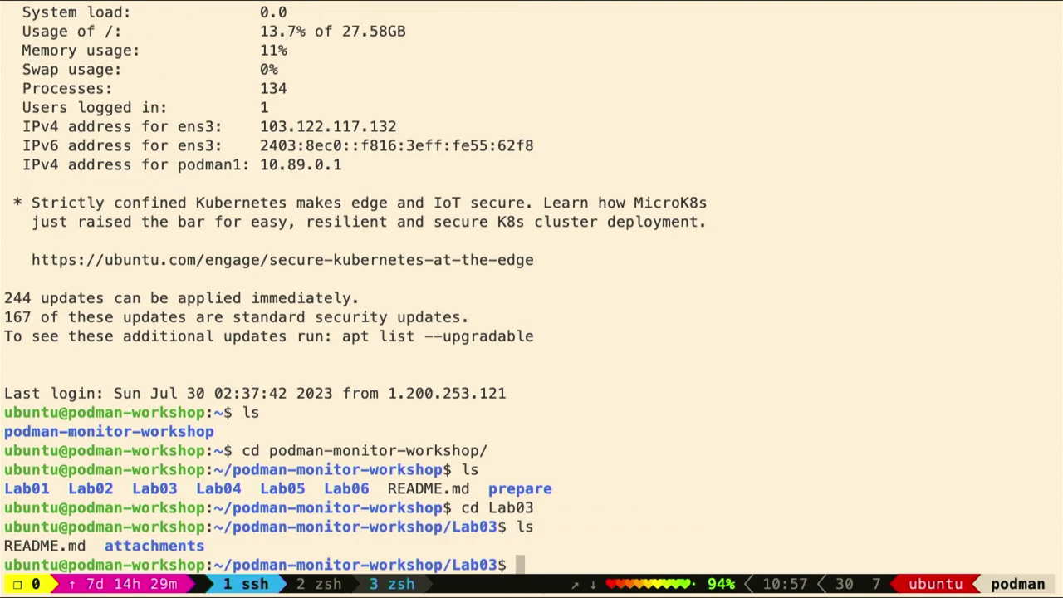
text(cd aa)
key(BackSpace)
text(tt)
key(Tab)
key(Return)
text(cd ku)
key(Tab)
key(Return)
text(ls)
key(Return)
Clear the prompt and return to the Lab03 README in the browser
text(cd)
key(BackSpace)
key(BackSpace)
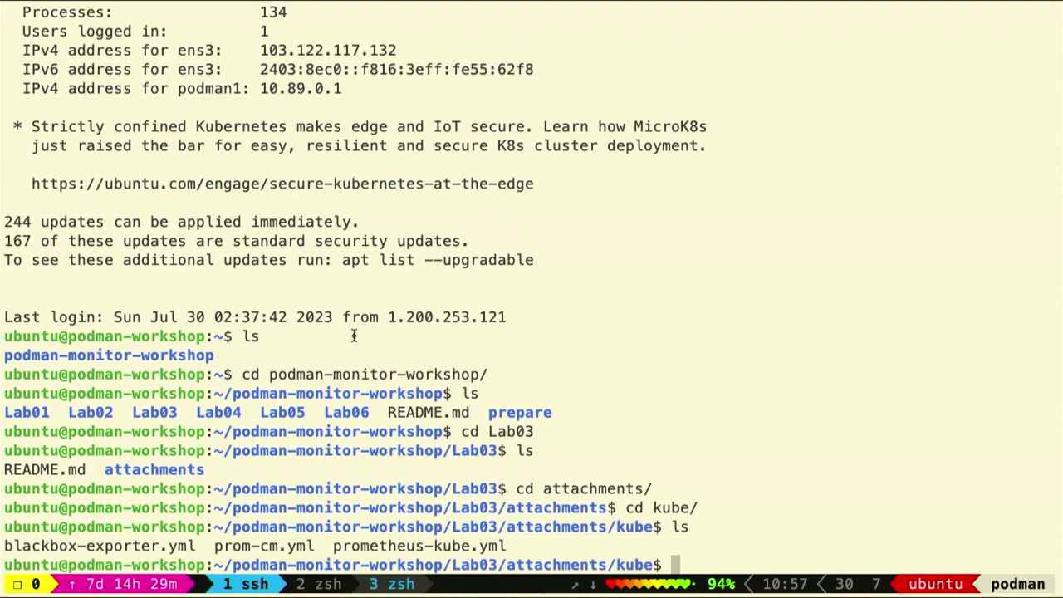
key(ctrl+Left)
scroll(577, 384, down, 5)
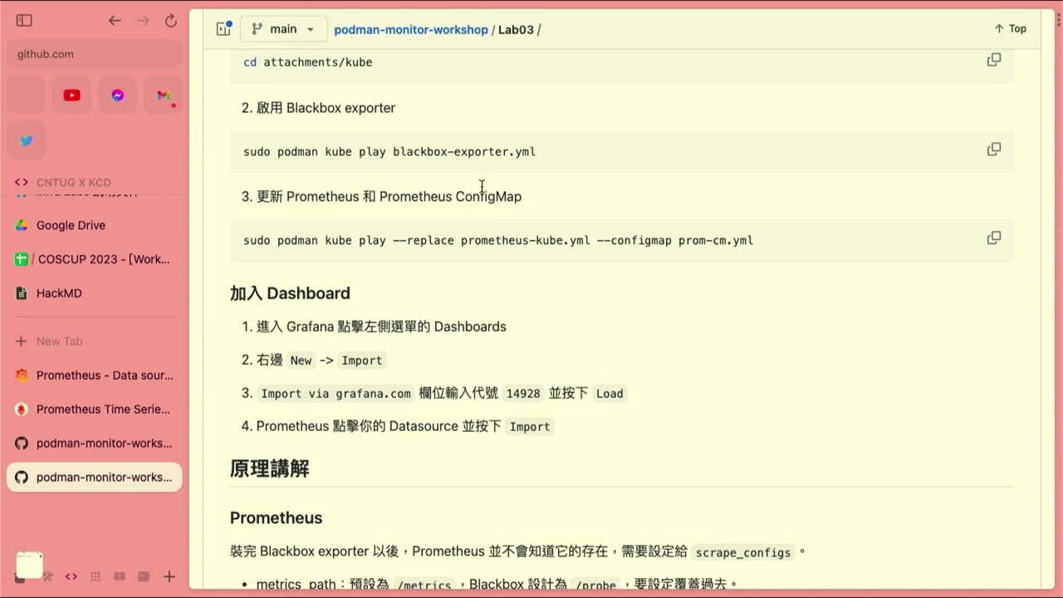
Run 'sudo podman kube play blackbox-exporter.yml' from the README to start Blackbox exporter v0.24.0
scroll(480, 169, up, 2)
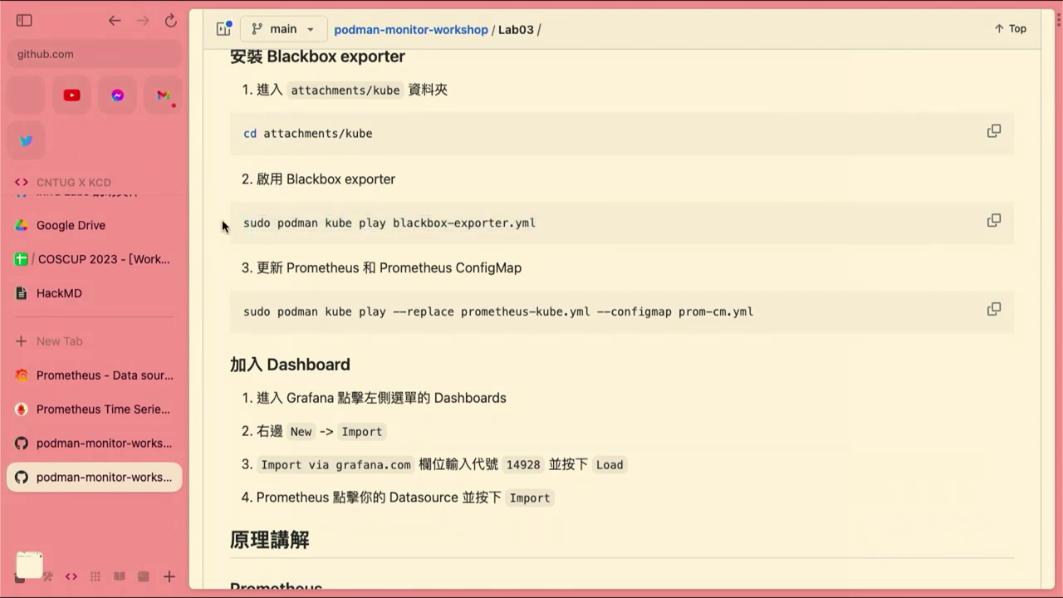
click(994, 221)
key(super+Tab)
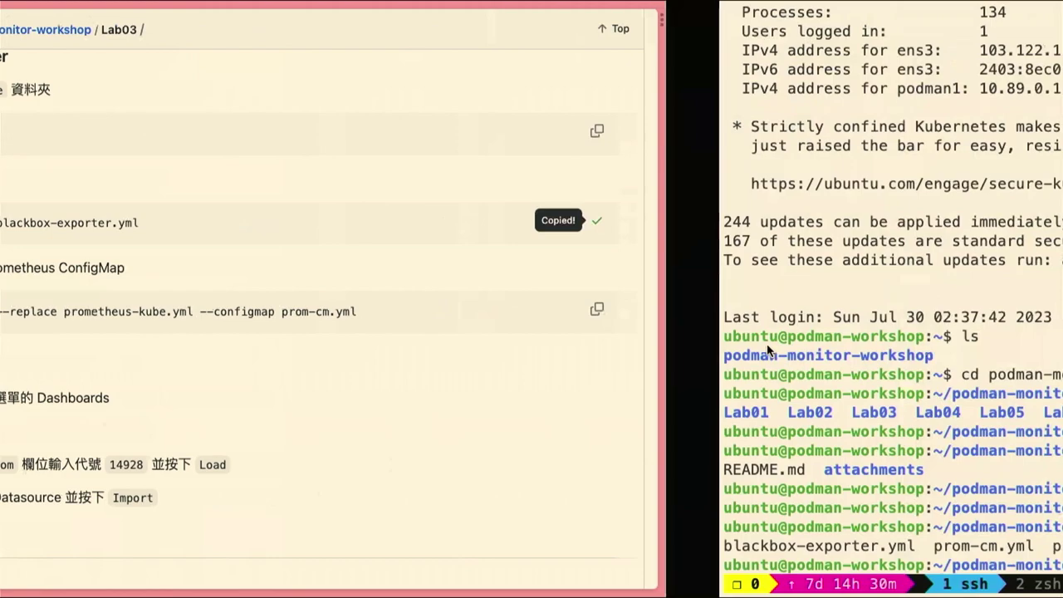
key(super+v)
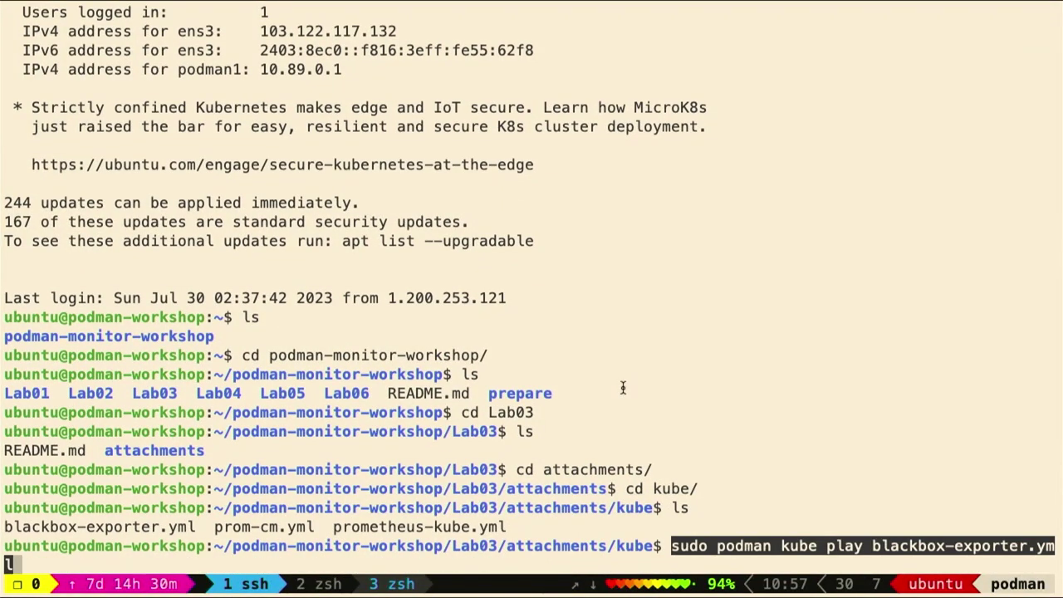
key(Return)
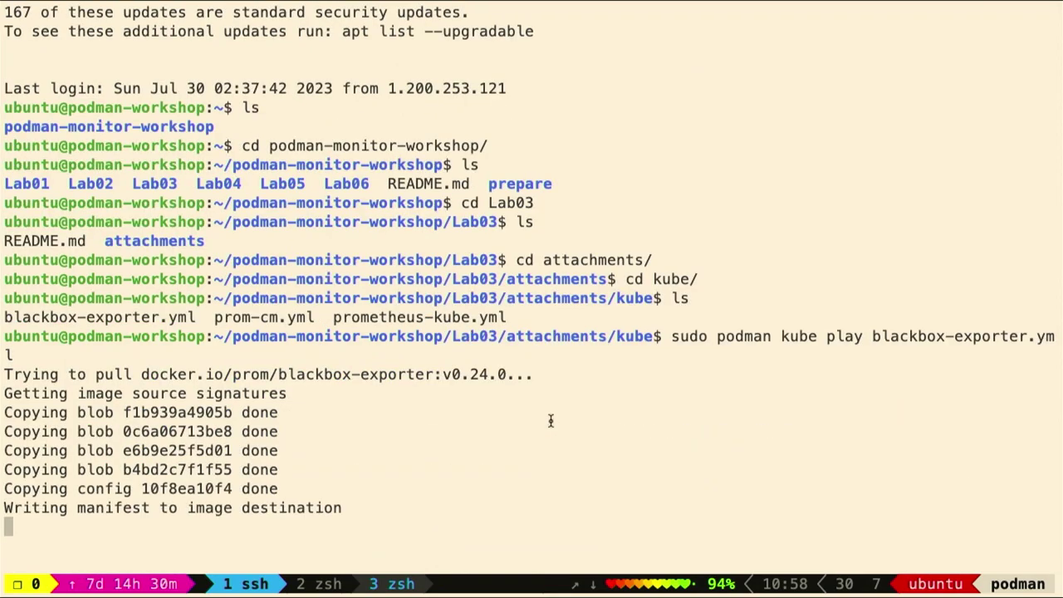
key(super+Tab)
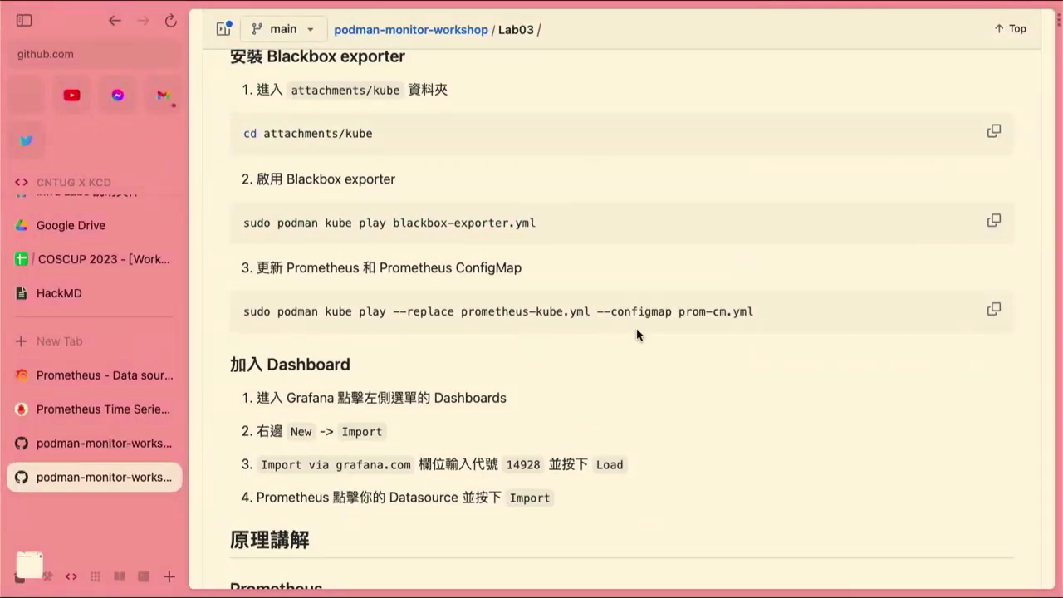
scroll(444, 315, up, 3)
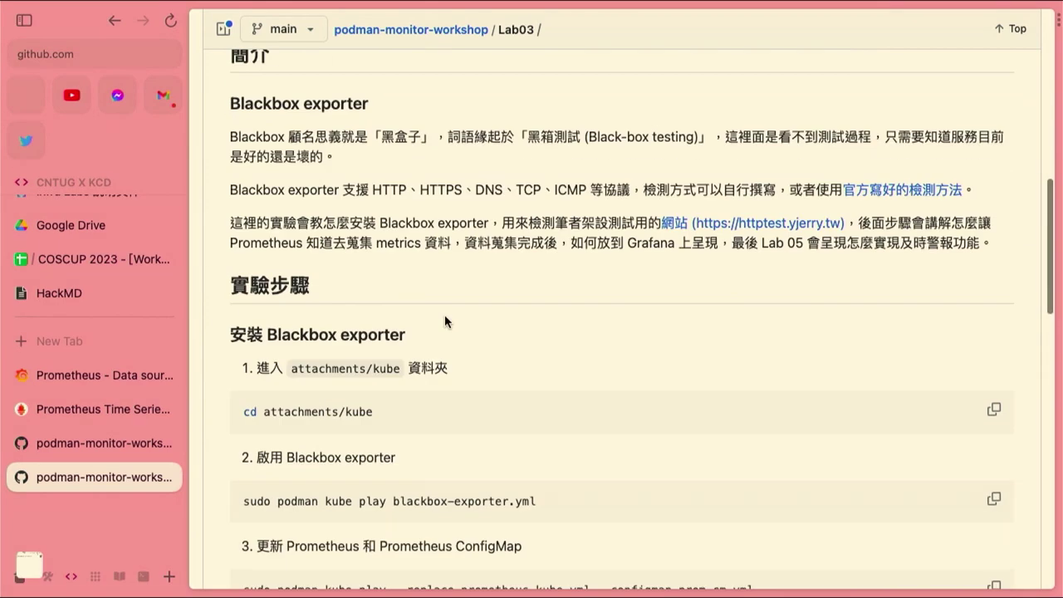
scroll(444, 314, down, 4)
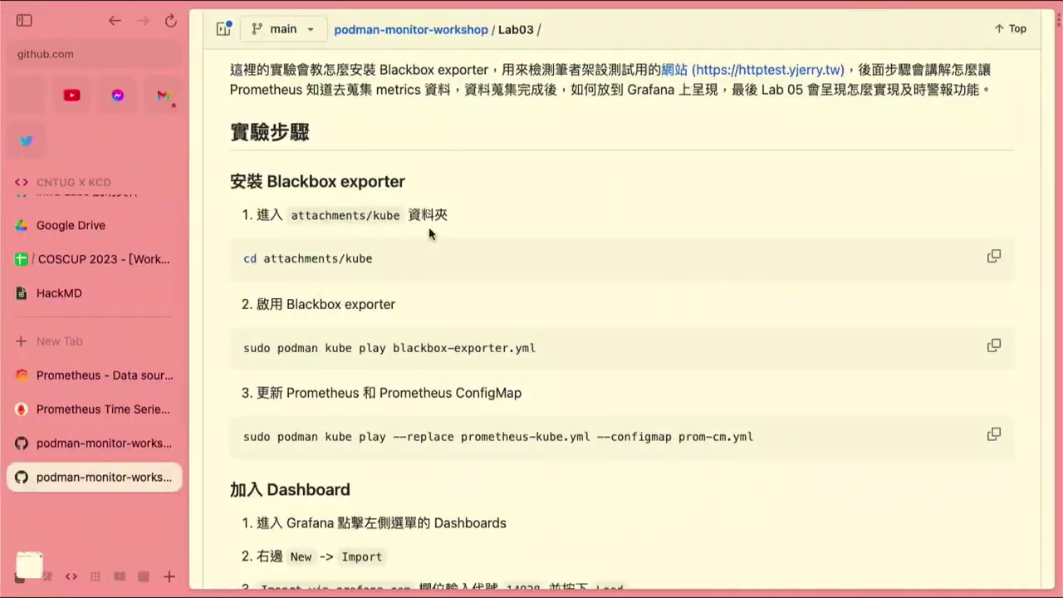
scroll(429, 226, up, 10)
scroll(430, 233, up, 2)
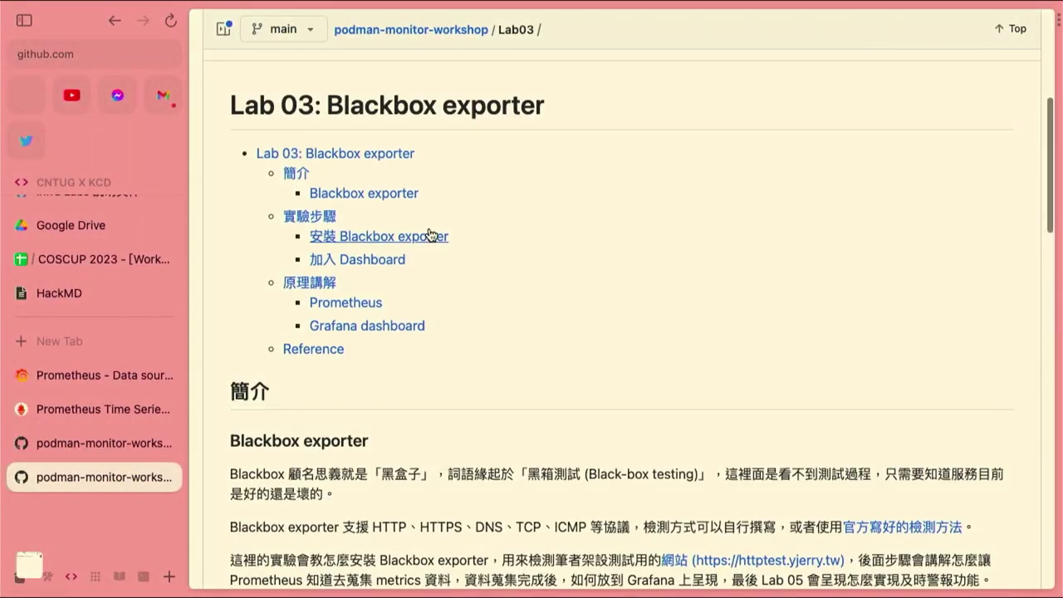
scroll(429, 232, up, 3)
scroll(429, 232, down, 6)
scroll(430, 227, down, 3)
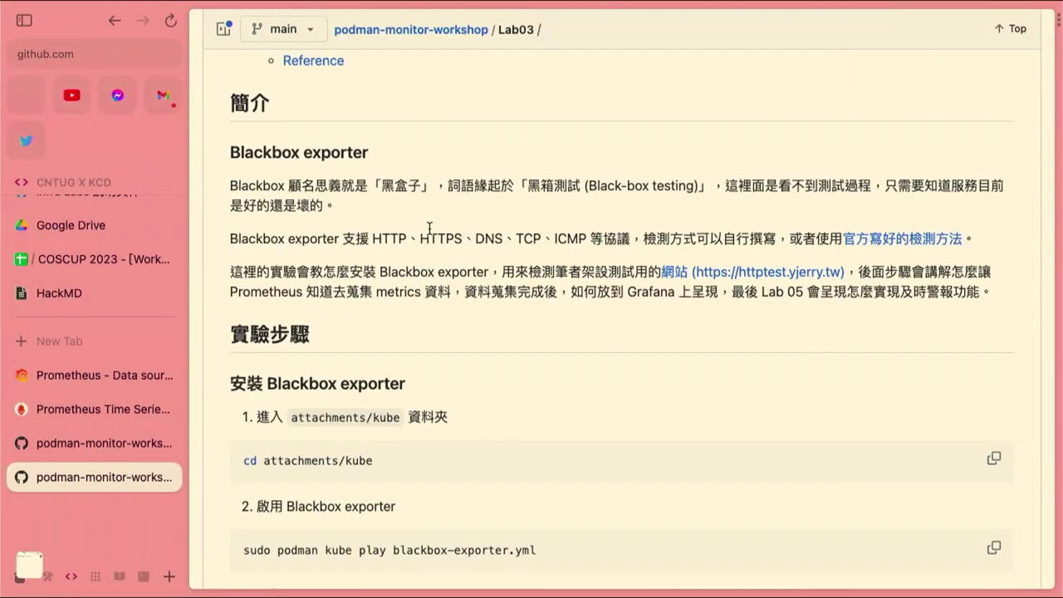
scroll(429, 226, down, 3)
scroll(429, 227, up, 10)
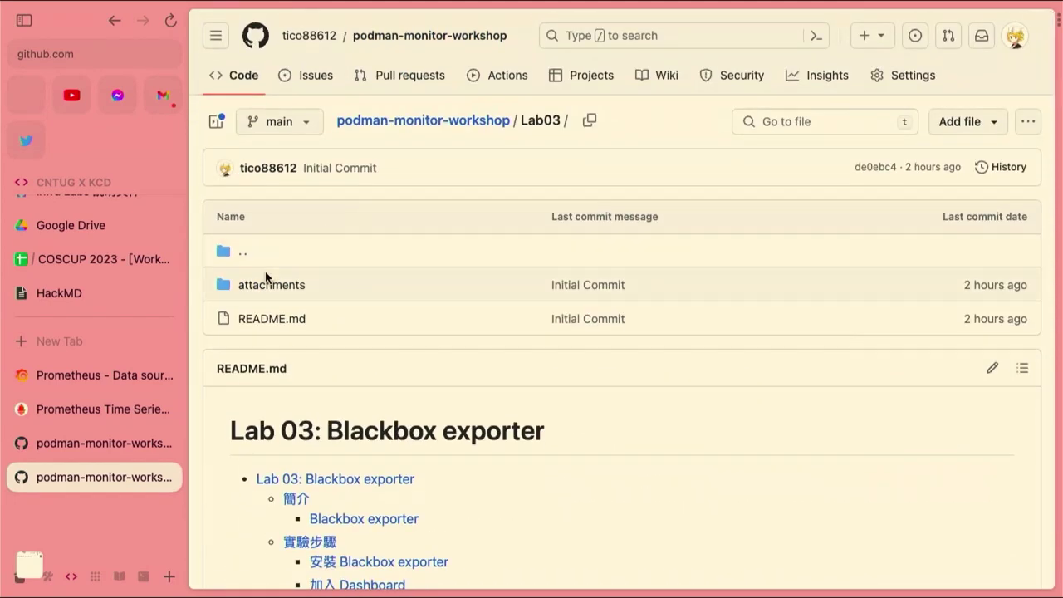
click(266, 287)
click(252, 285)
click(303, 302)
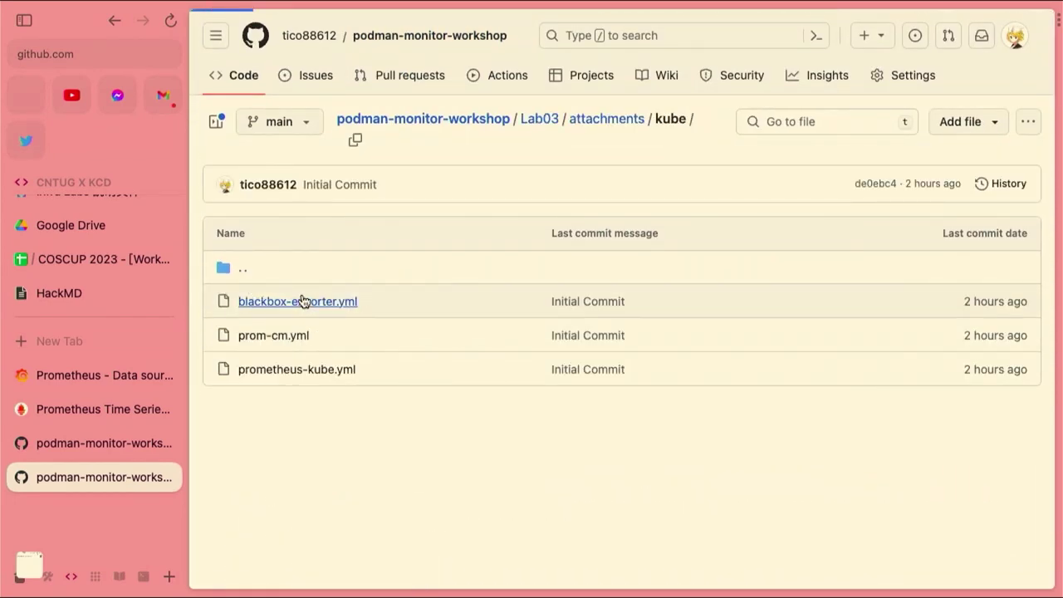
drag(397, 452, 450, 453)
scroll(451, 453, left, 5)
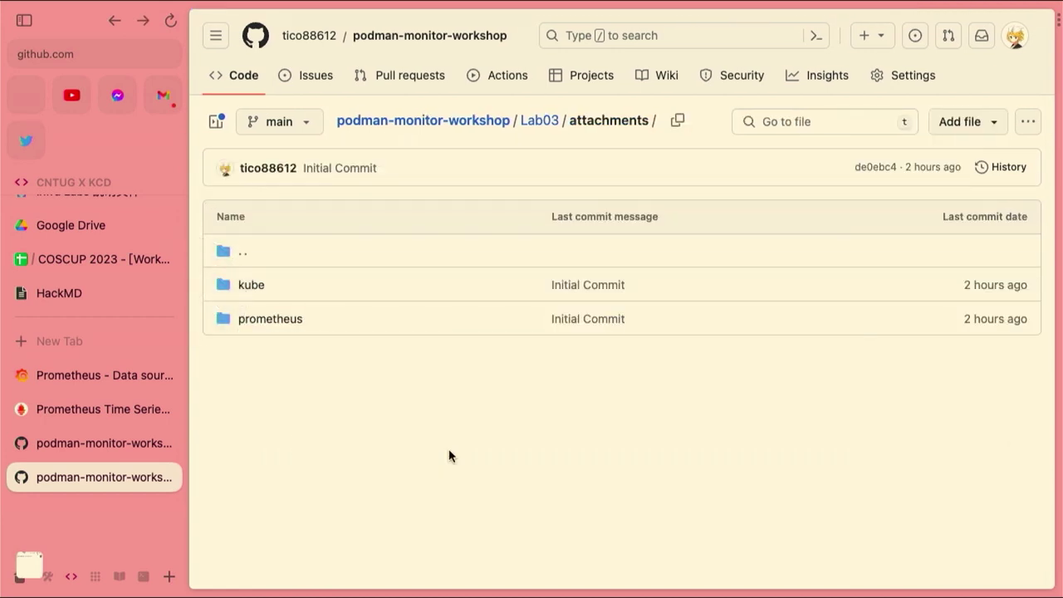
scroll(448, 455, left, 5)
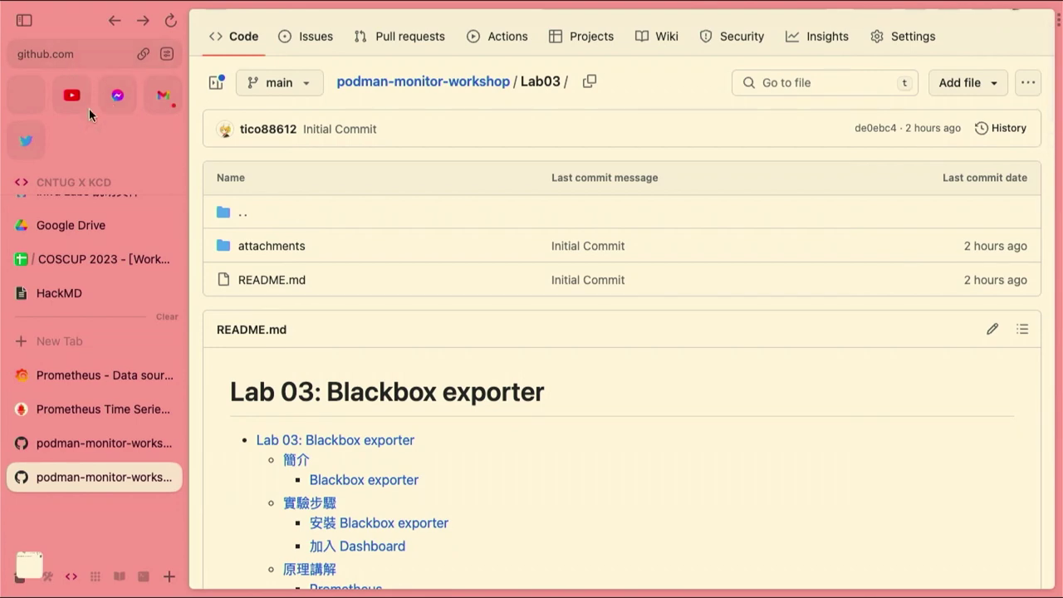
scroll(74, 344, up, 4)
scroll(83, 338, down, 2)
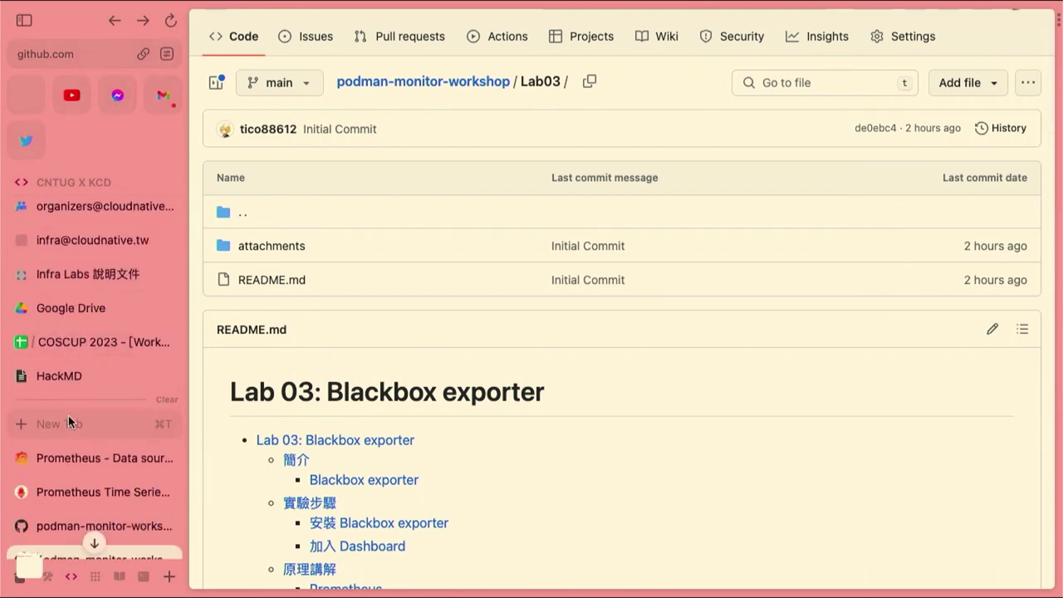
Open podman.yjerry.tw:9115 in a new browser tab
key(super+space)
text(pod)
key(BackSpace)
key(BackSpace)
key(BackSpace)
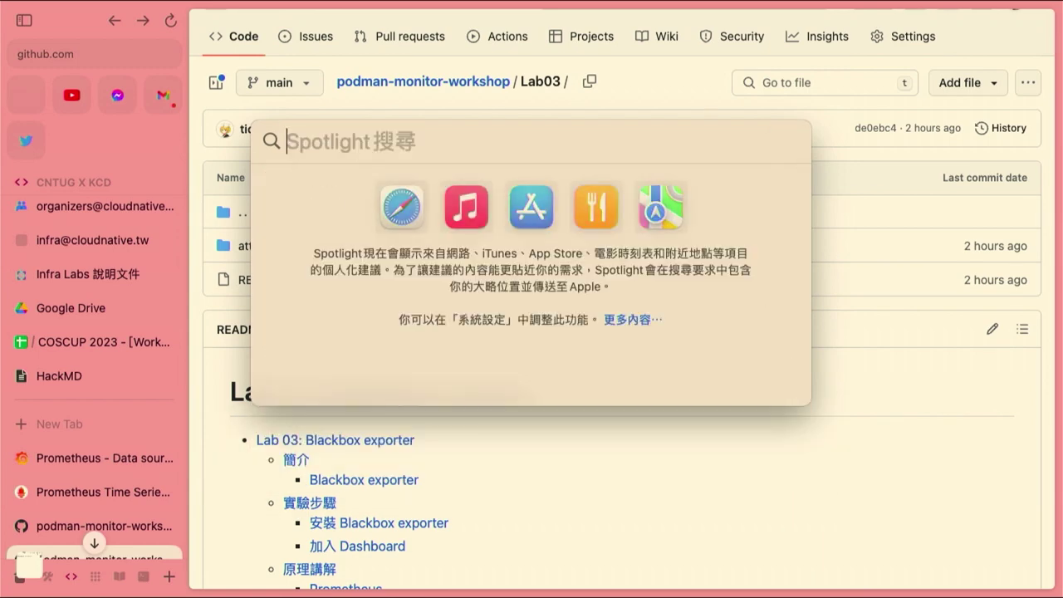
key(Escape)
key(super+t)
text(podma)
key(Right)
key(BackSpace)
key(BackSpace)
key(BackSpace)
text(11)
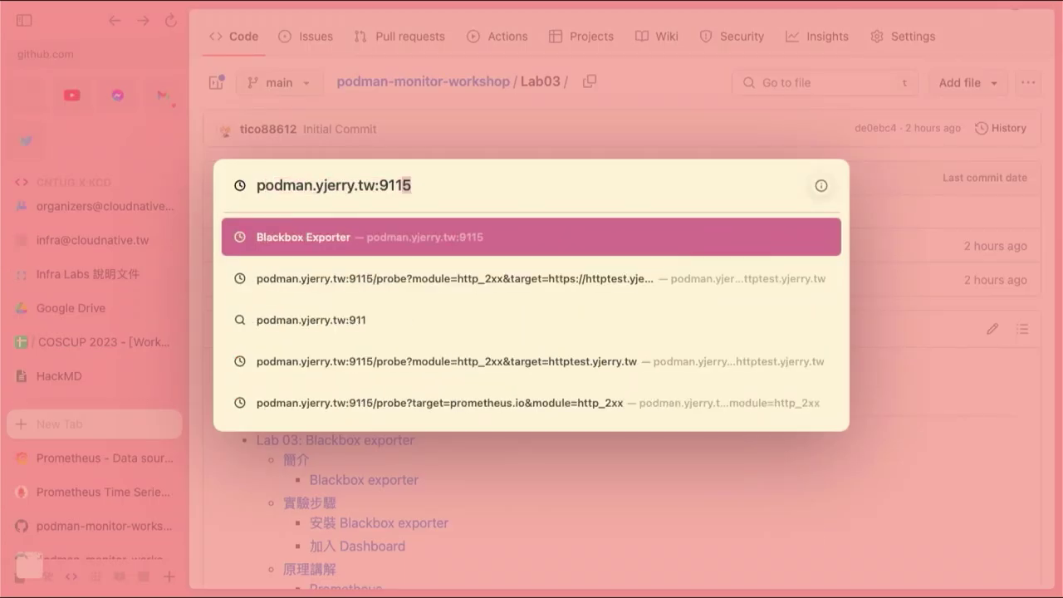
key(BackSpace)
text(5)
key(Return)
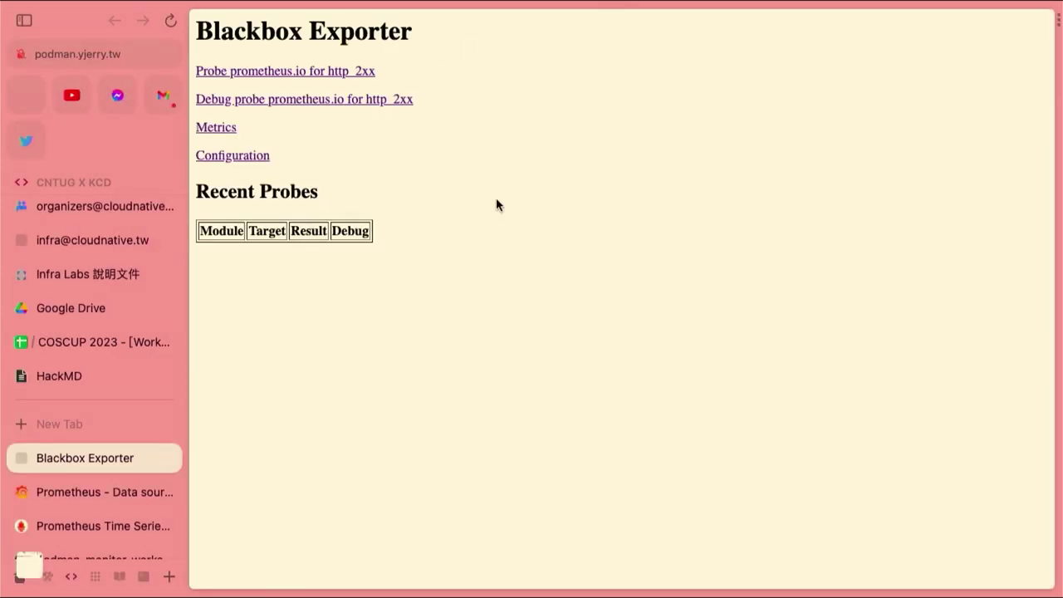
Try the sample prometheus.io http_2xx probe, check the Grafana and Prometheus tabs, then return
click(293, 72)
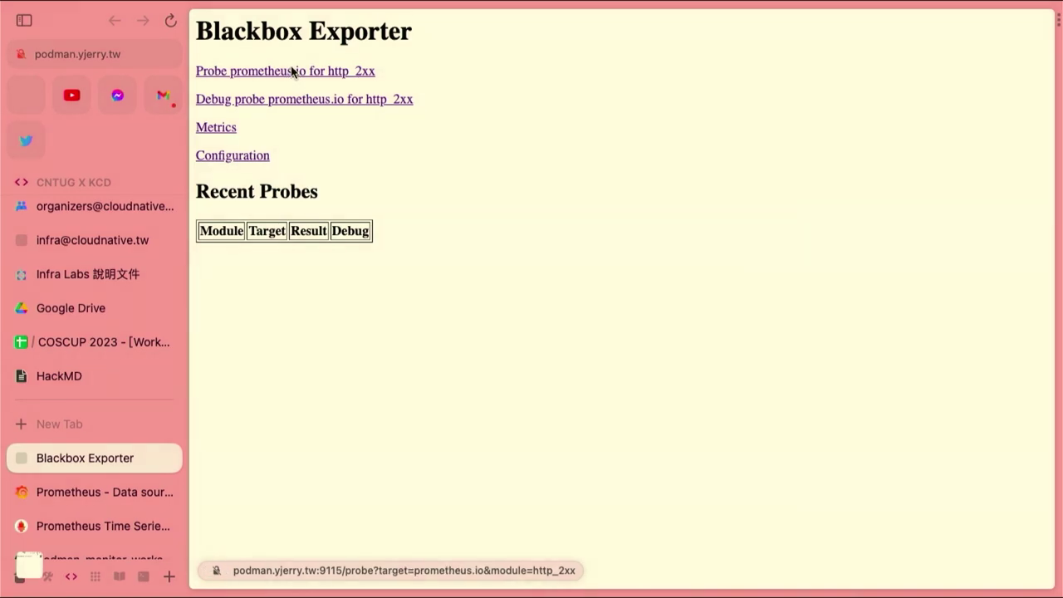
click(74, 493)
click(76, 525)
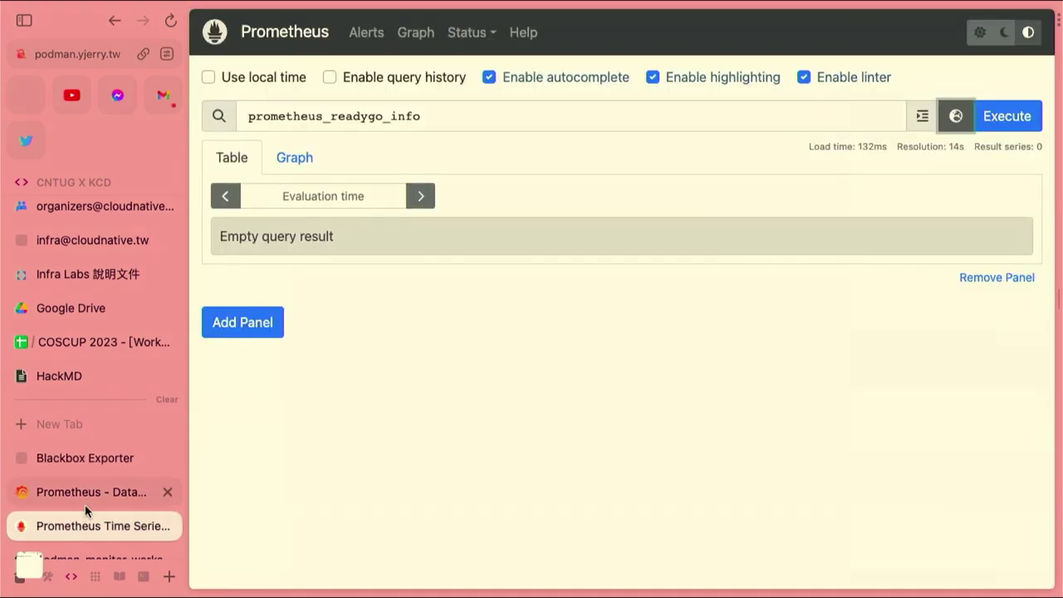
click(104, 466)
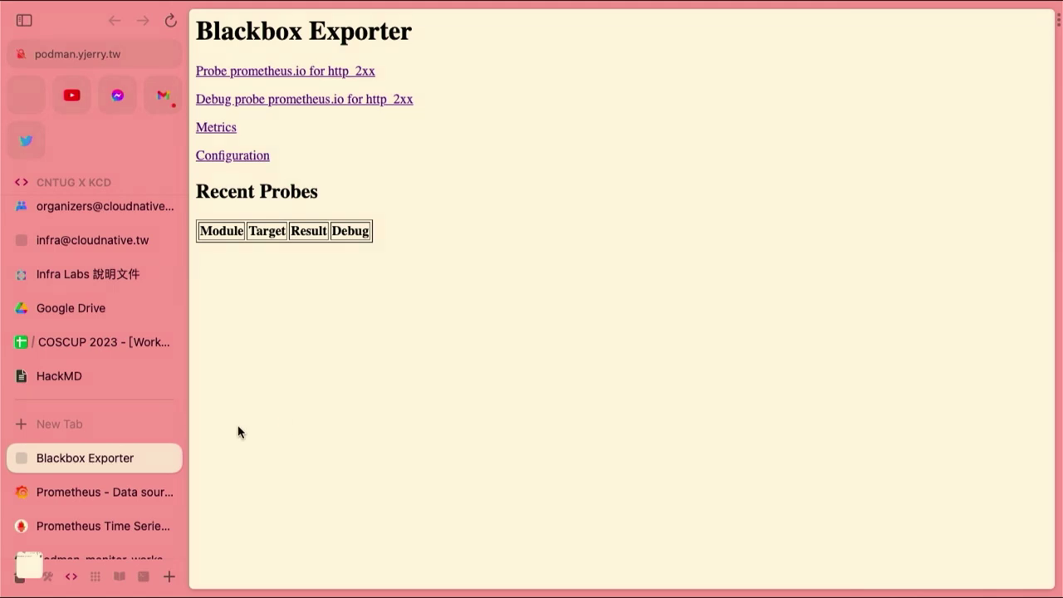
scroll(112, 479, down, 3)
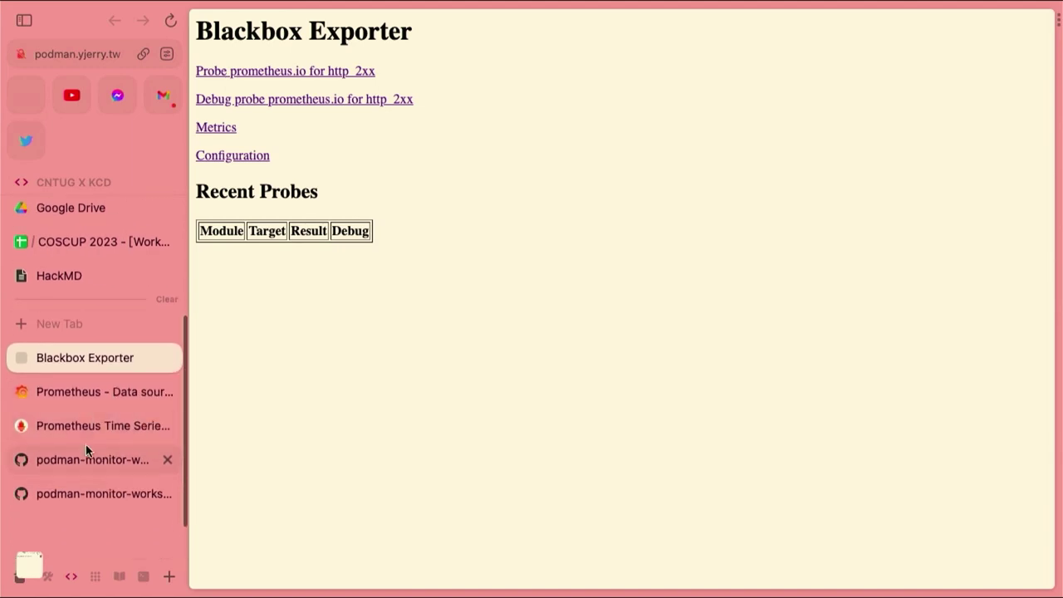
Run 'podman kube play --replace prometheus-kube.yml --configmap prom-cm.yml' from the Lab03 README
click(86, 432)
click(82, 462)
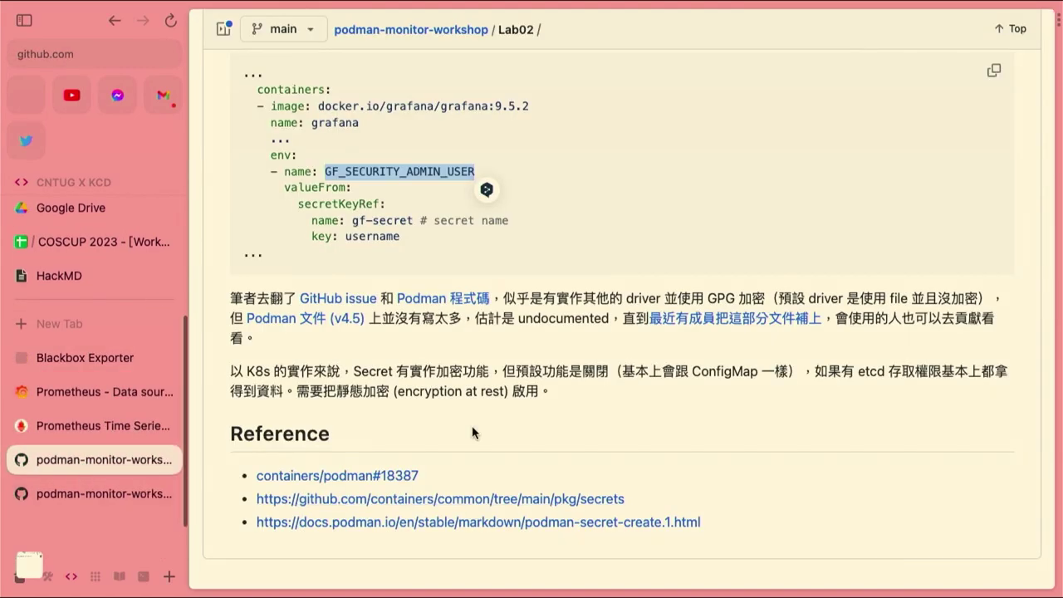
click(53, 502)
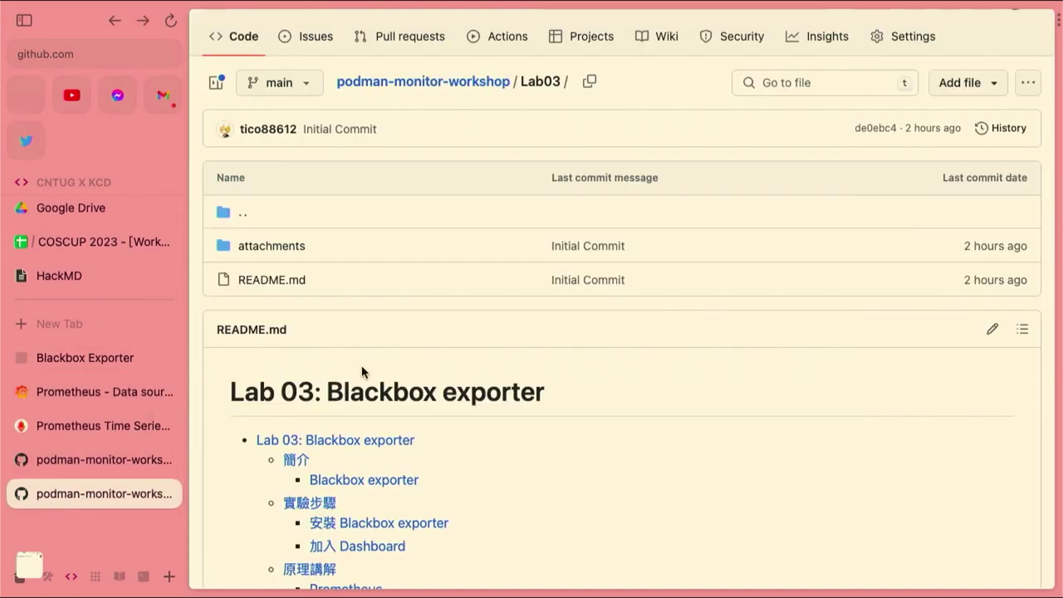
scroll(362, 365, down, 10)
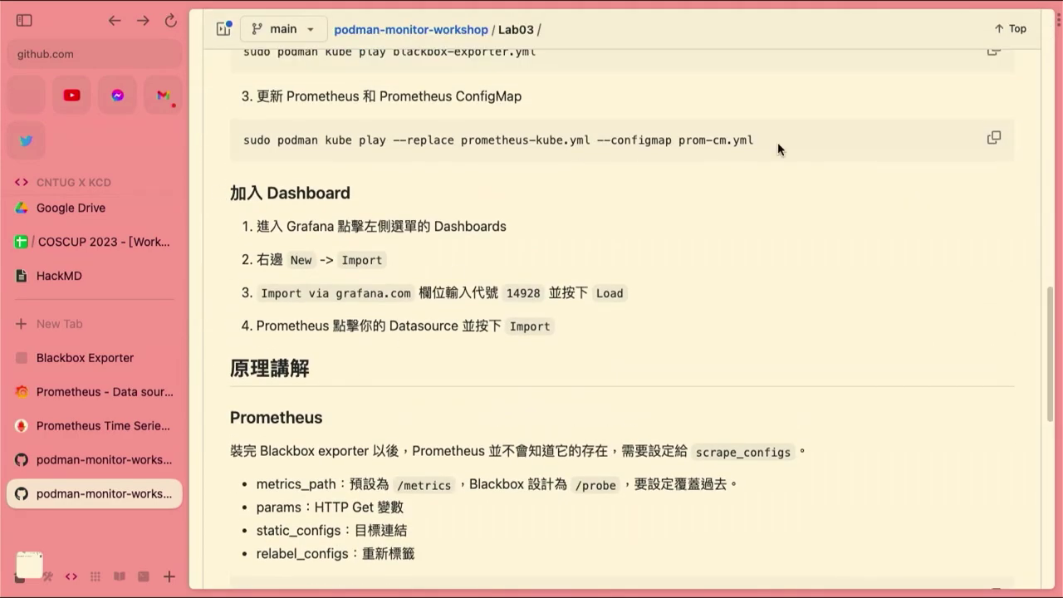
click(993, 138)
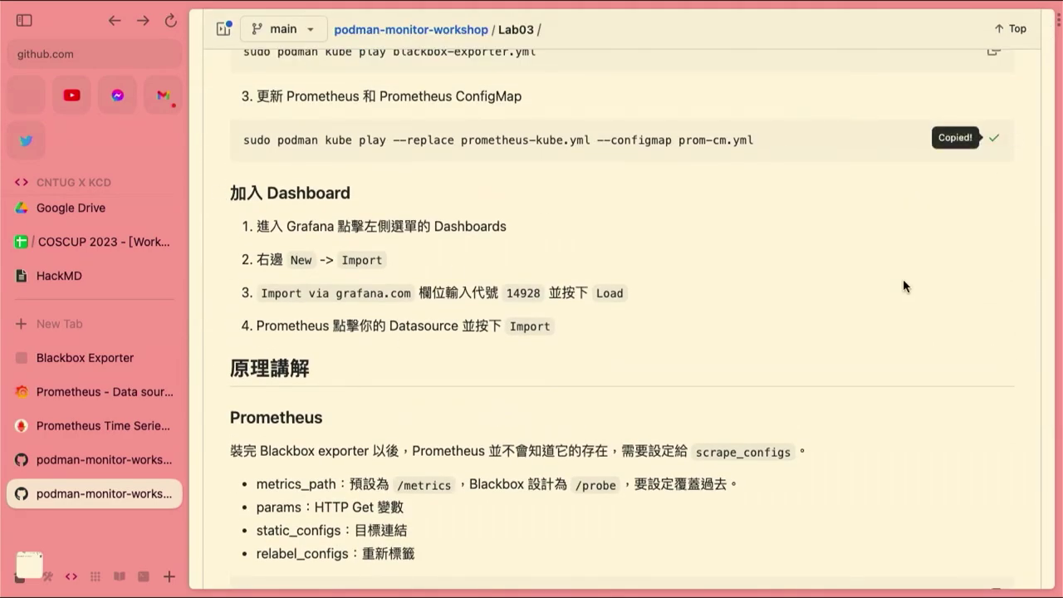
key(super+Tab)
key(super+v)
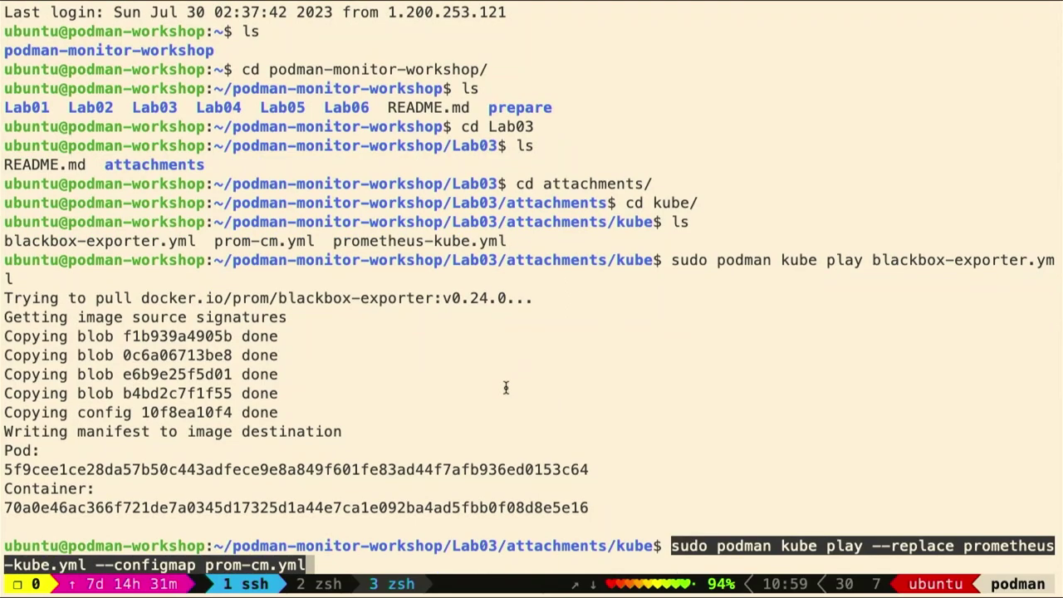
key(Return)
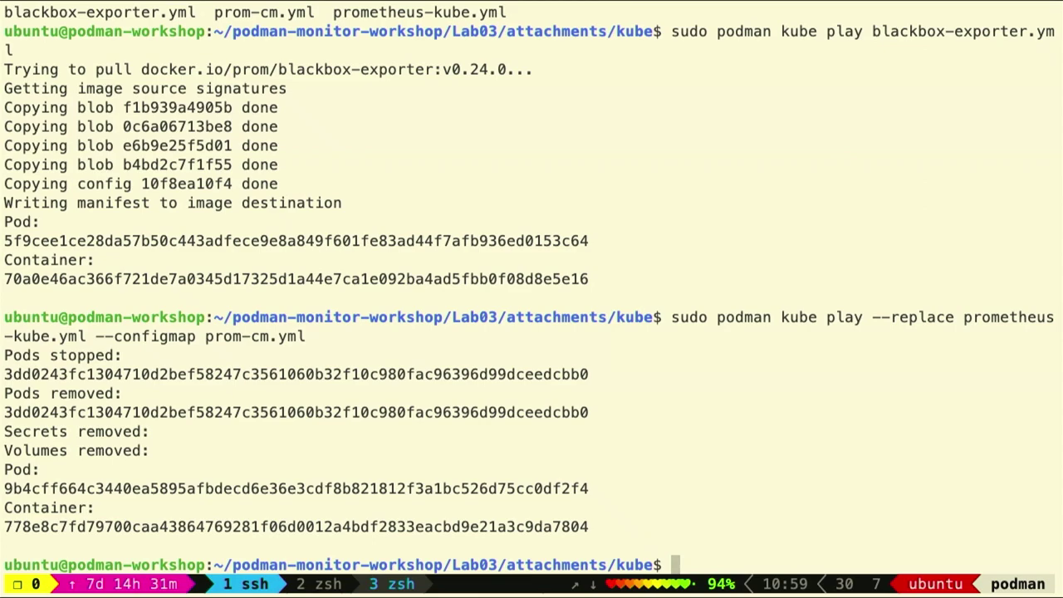
key(ctrl+Left)
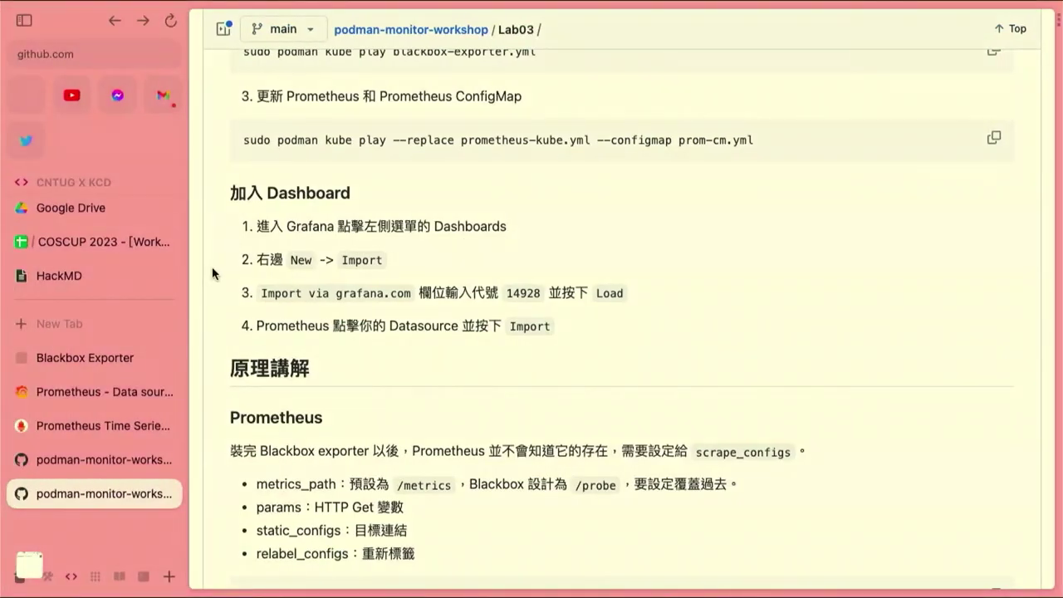
click(102, 358)
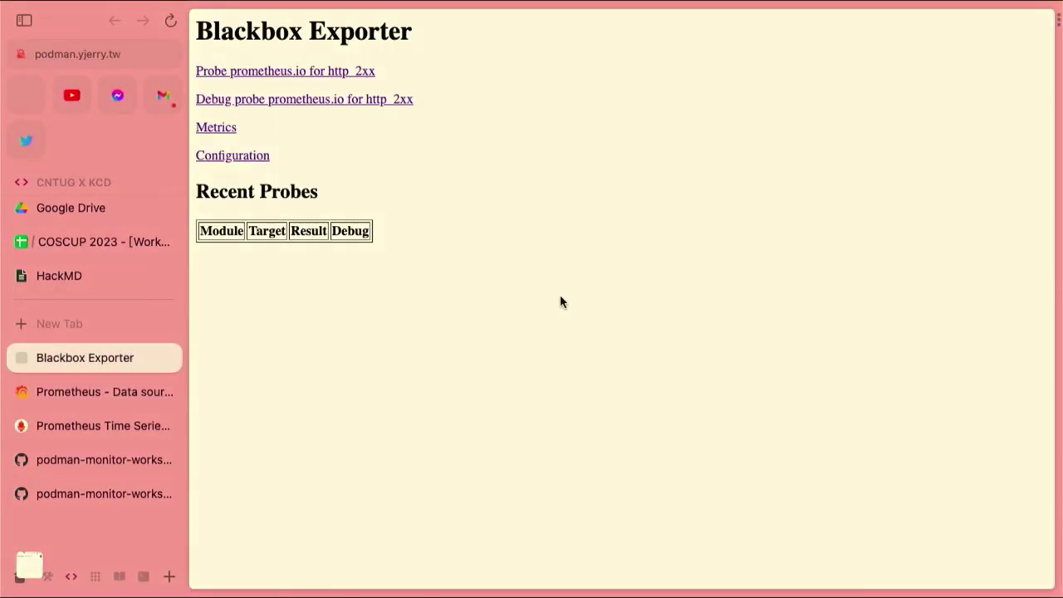
key(super+r)
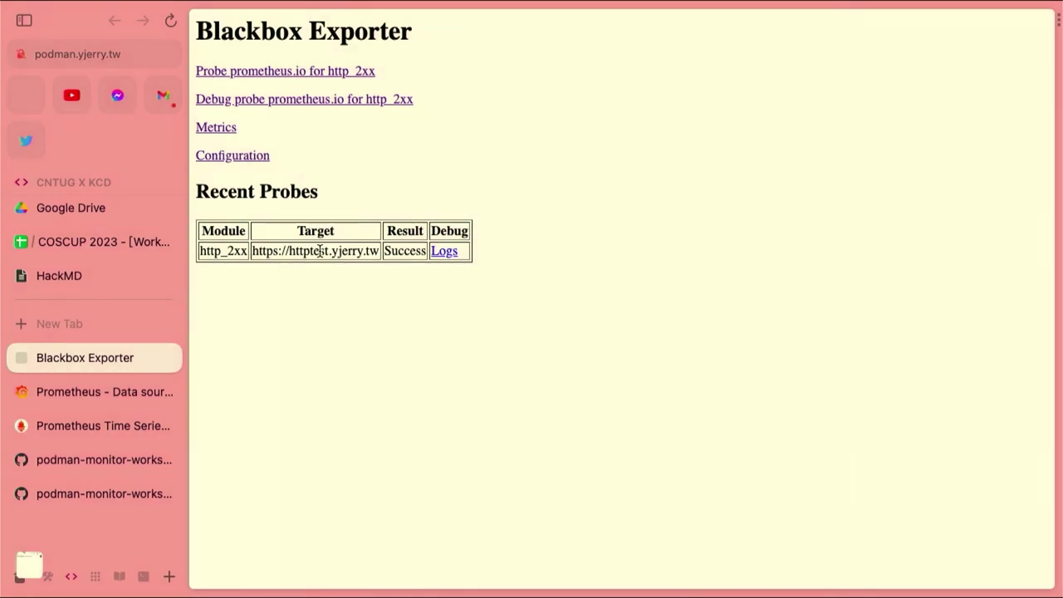
key(ctrl+Right)
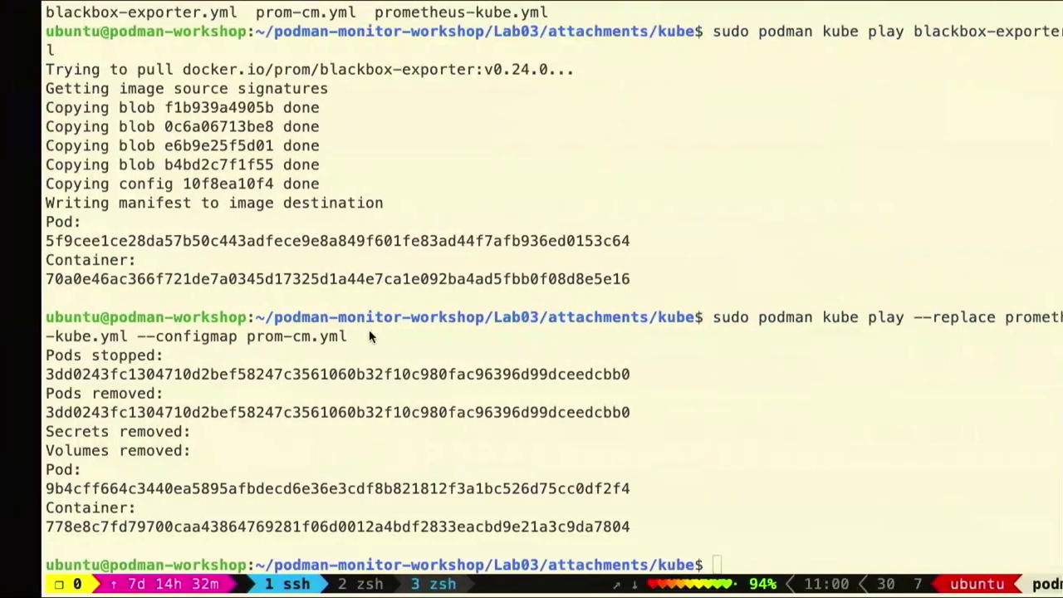
key(ctrl+Left)
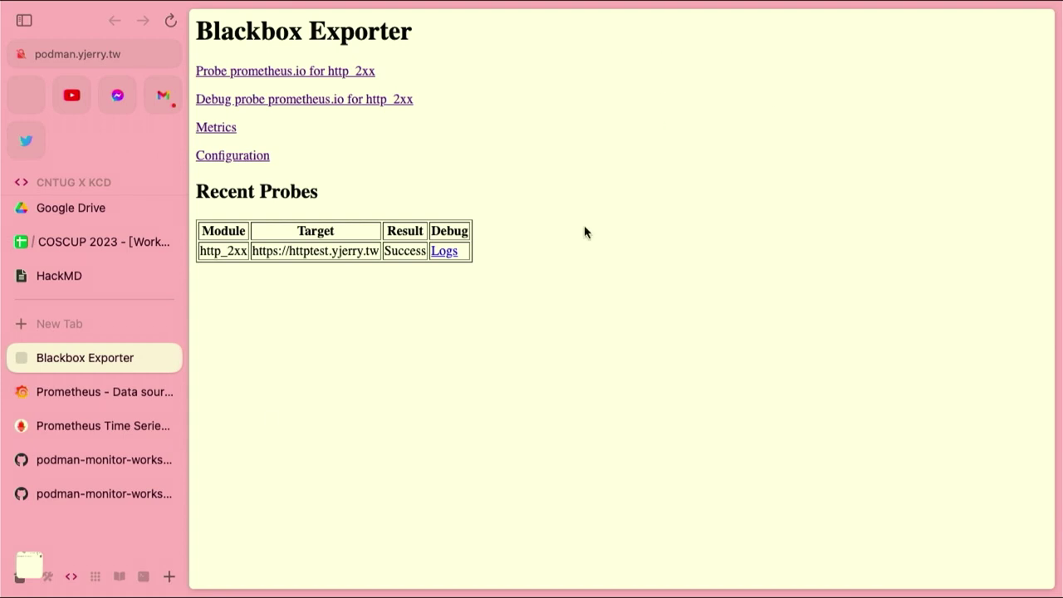
click(67, 395)
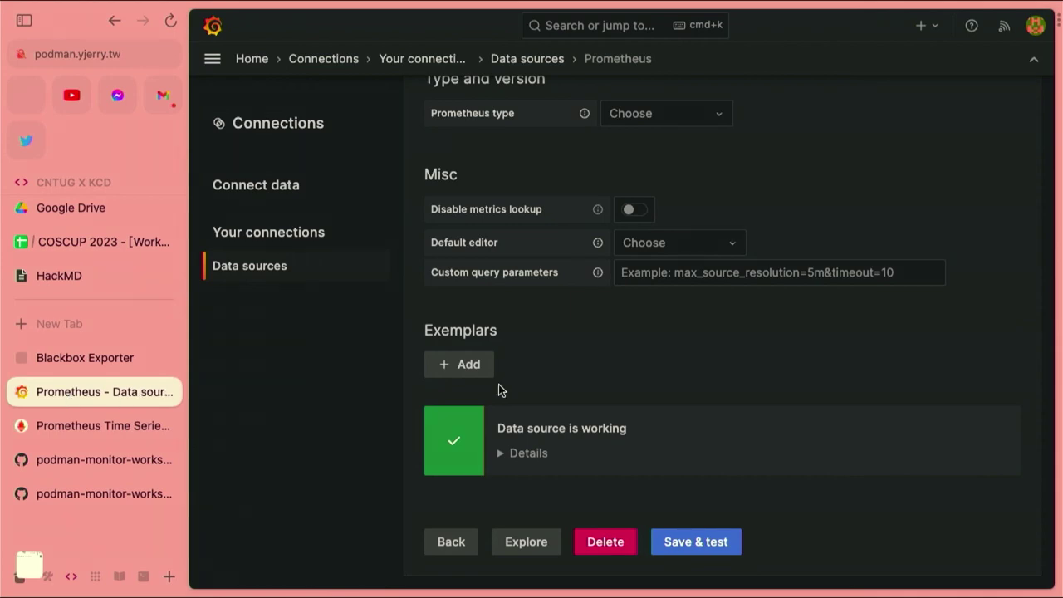
scroll(443, 245, up, 10)
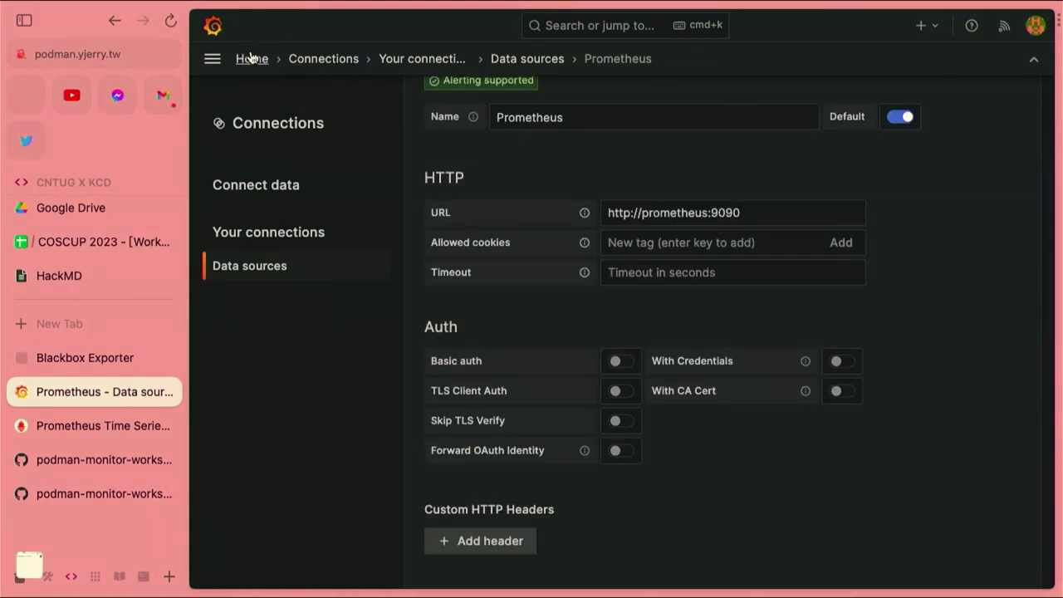
click(249, 59)
Open Grafana's Import dashboard page through Dashboards > New > Import
click(212, 59)
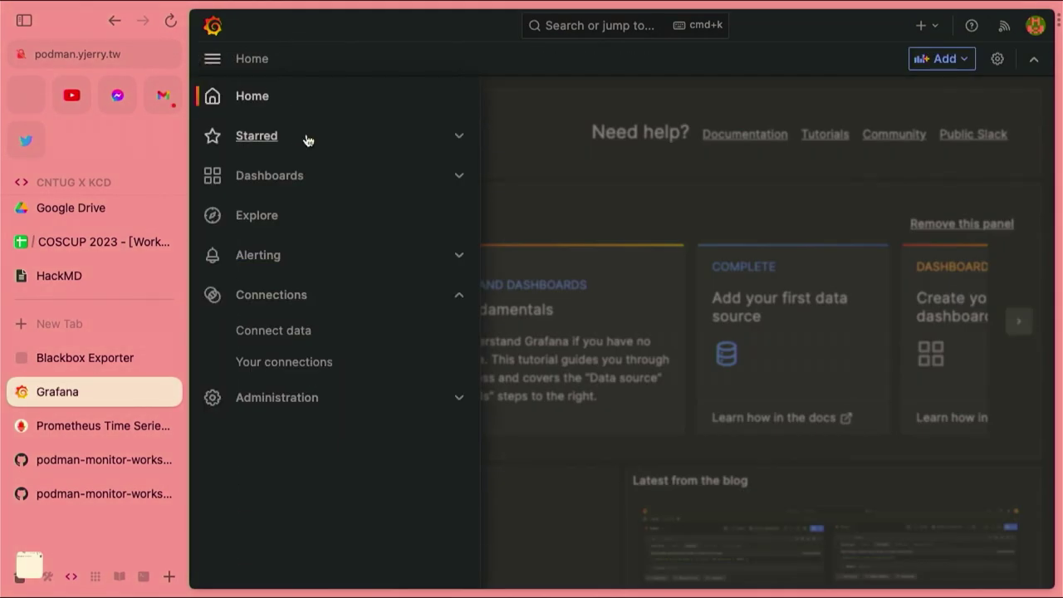
click(316, 177)
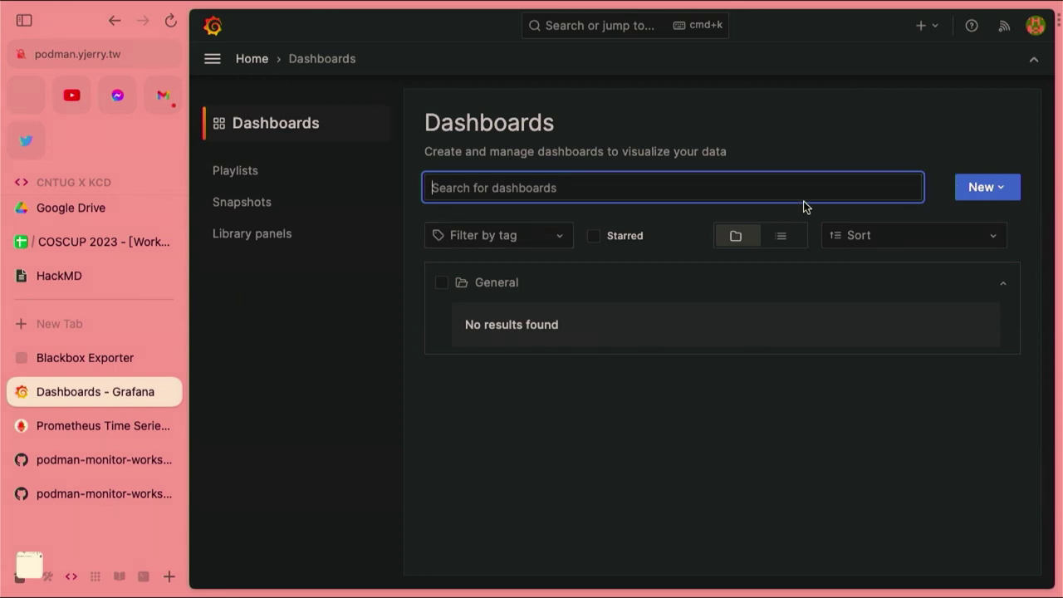
click(988, 188)
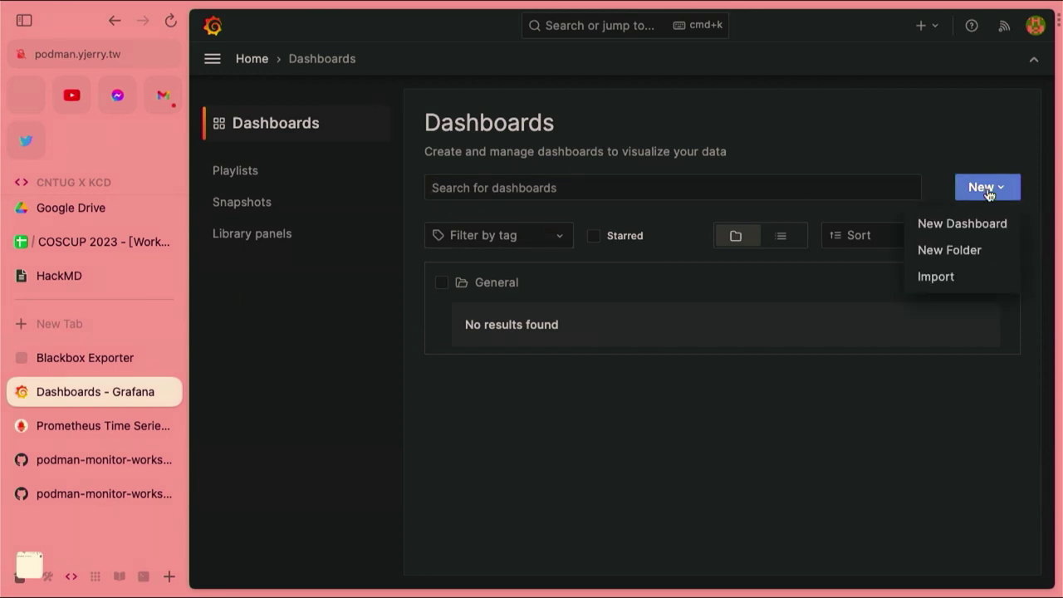
click(942, 287)
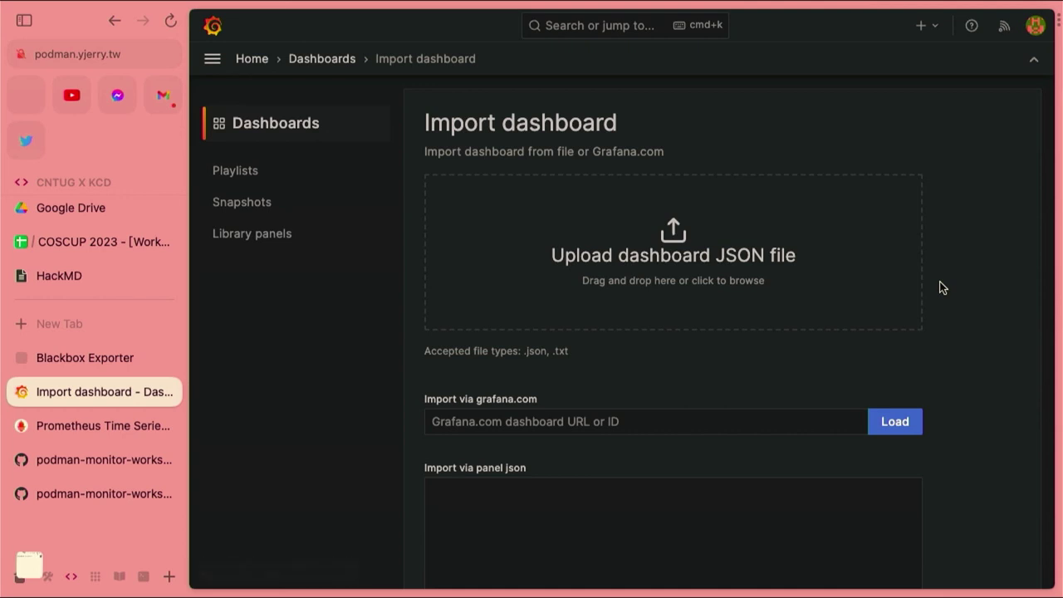
Copy dashboard ID 14928 from the Lab03 README, then return to the Grafana import tab
click(102, 456)
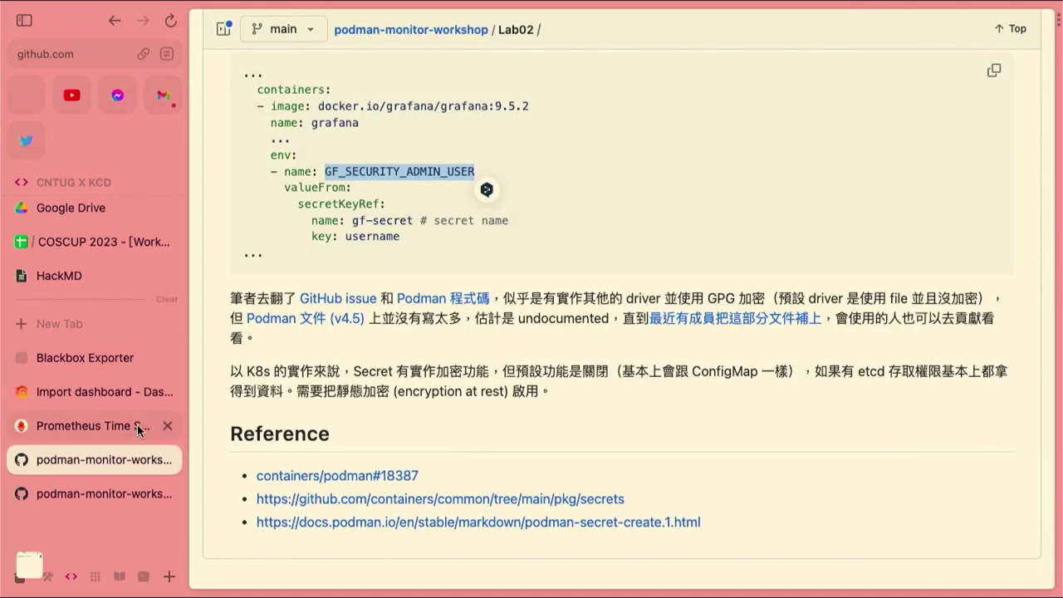
scroll(371, 359, up, 1)
scroll(370, 358, up, 10)
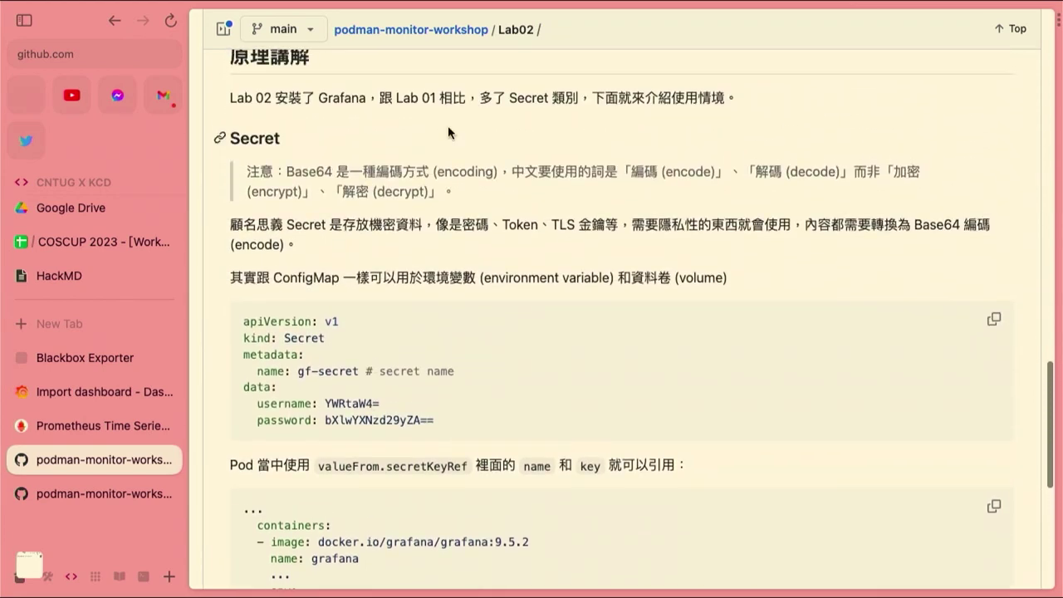
click(84, 492)
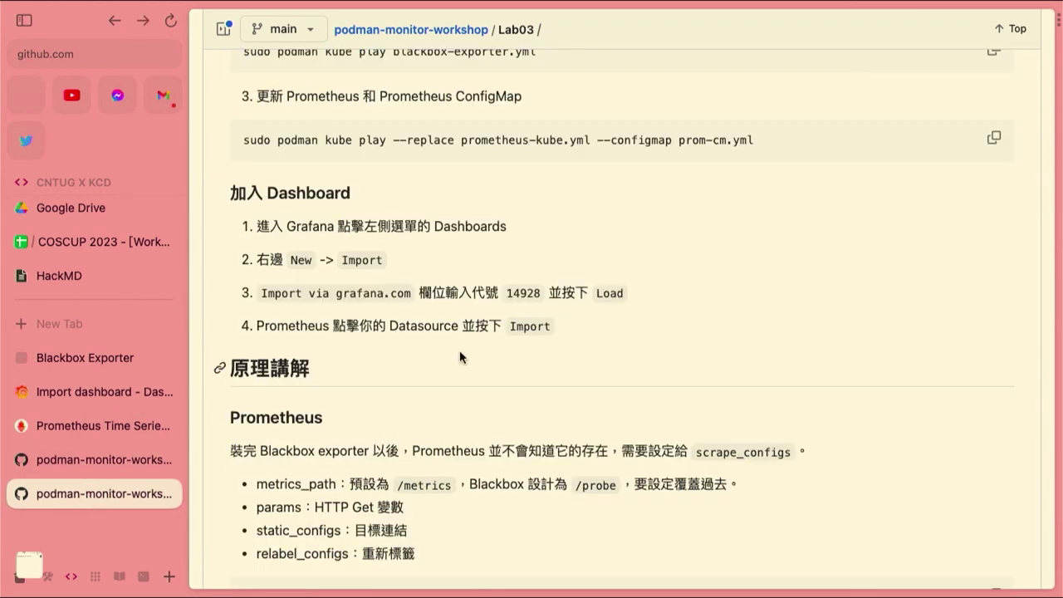
double_click(512, 288)
key(super+c)
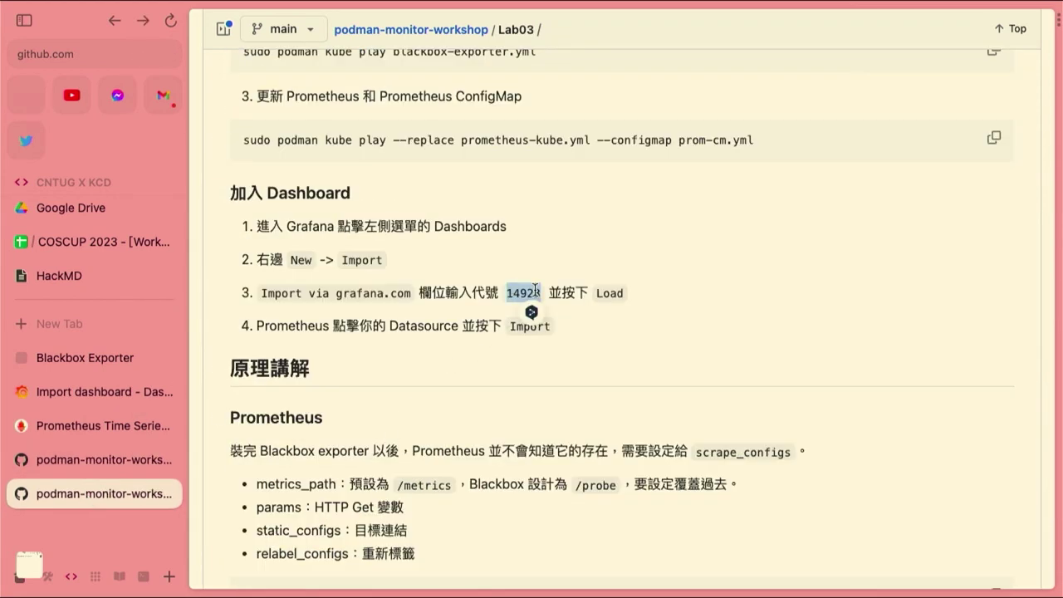
click(446, 282)
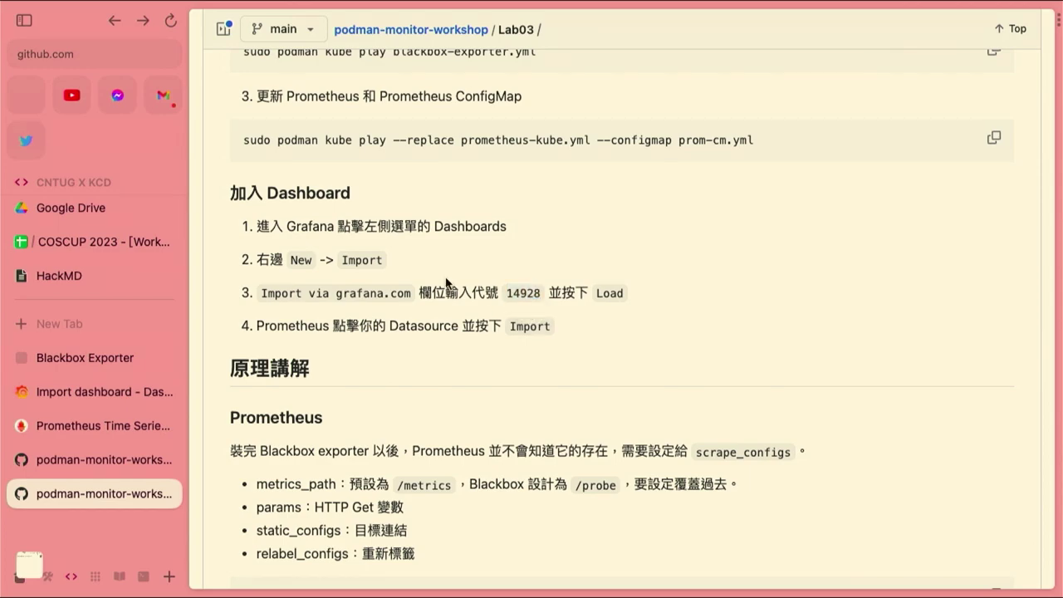
key(super+Tab)
key(super+Tab)
click(89, 384)
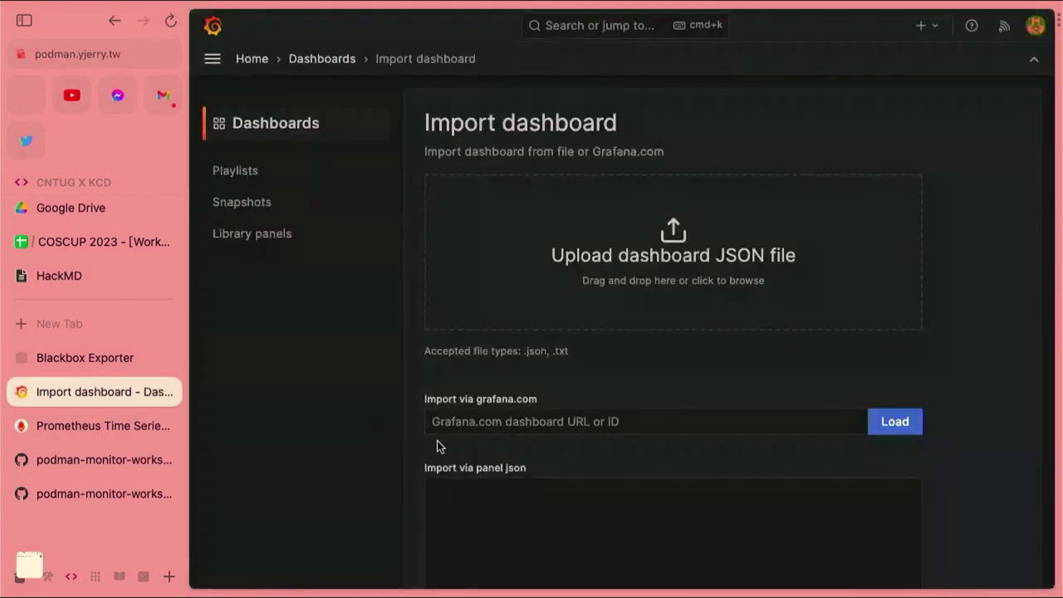
Load dashboard 14928 from Grafana.com and import it with the Prometheus data source
click(558, 417)
key(super+v)
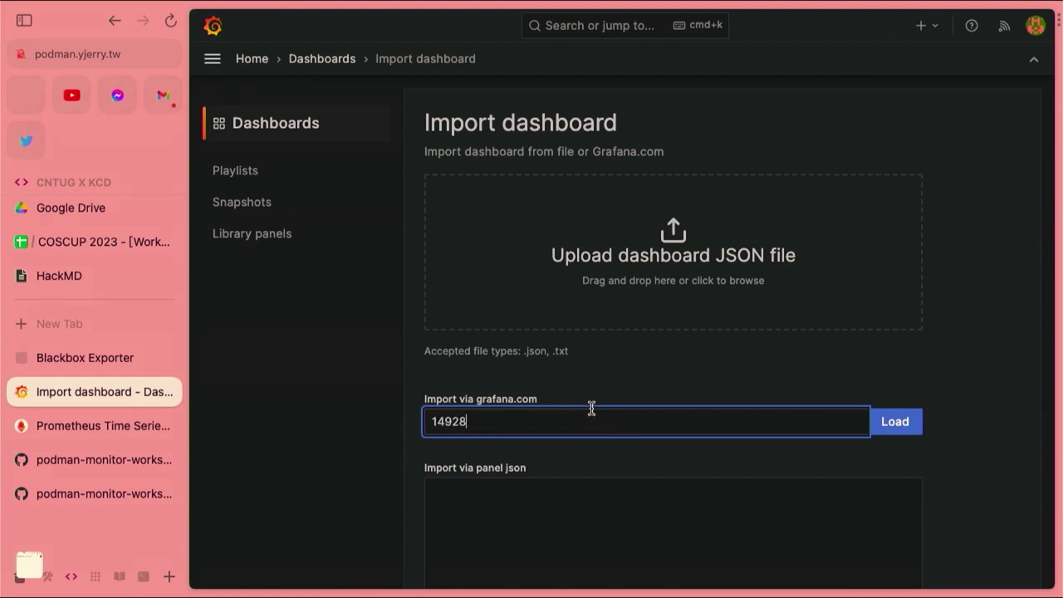
click(890, 427)
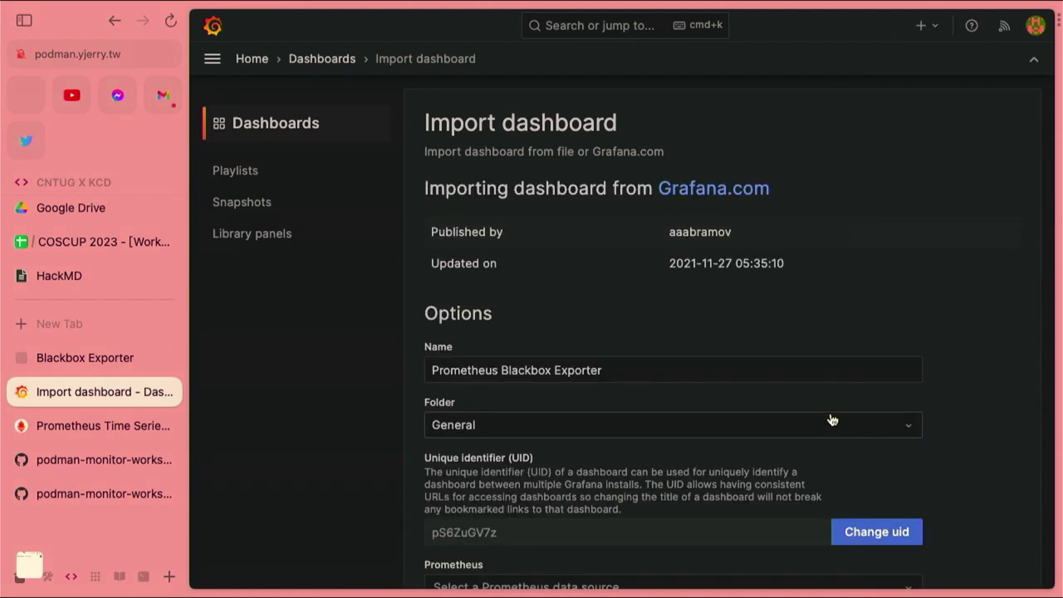
scroll(776, 432, down, 2)
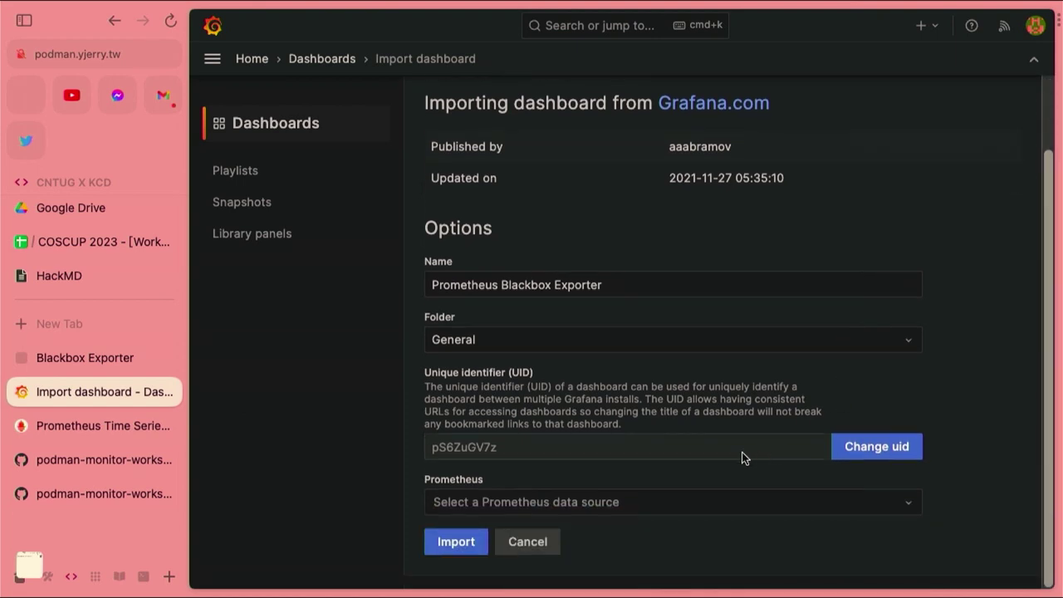
click(673, 502)
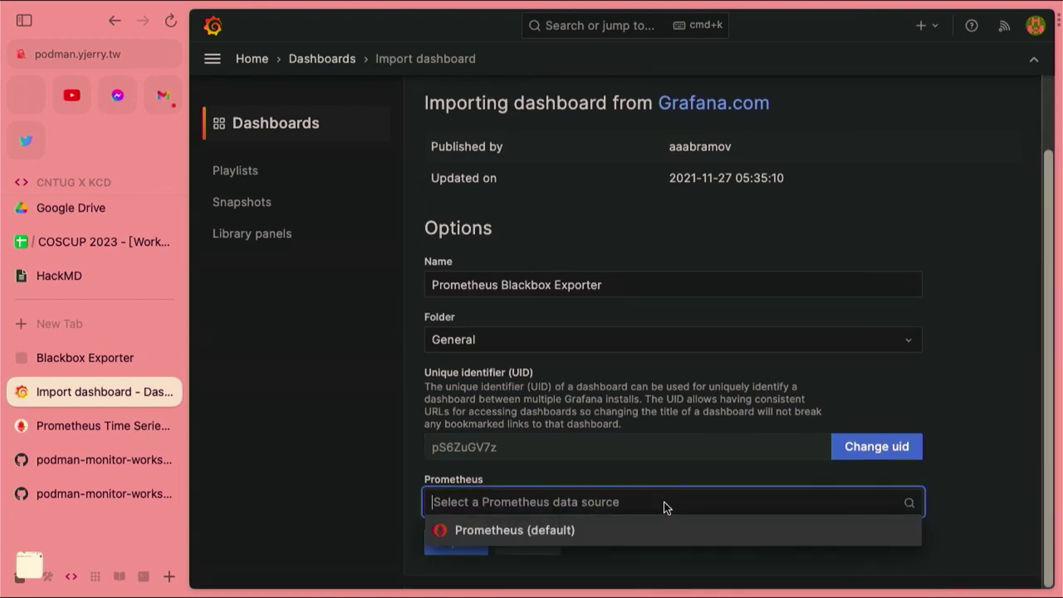
click(645, 538)
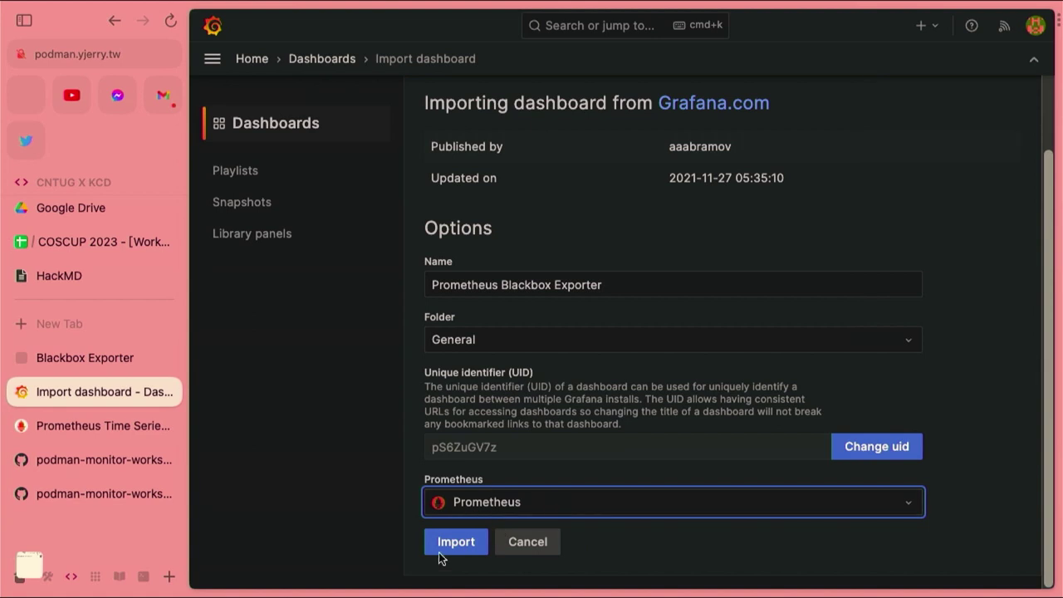
click(464, 544)
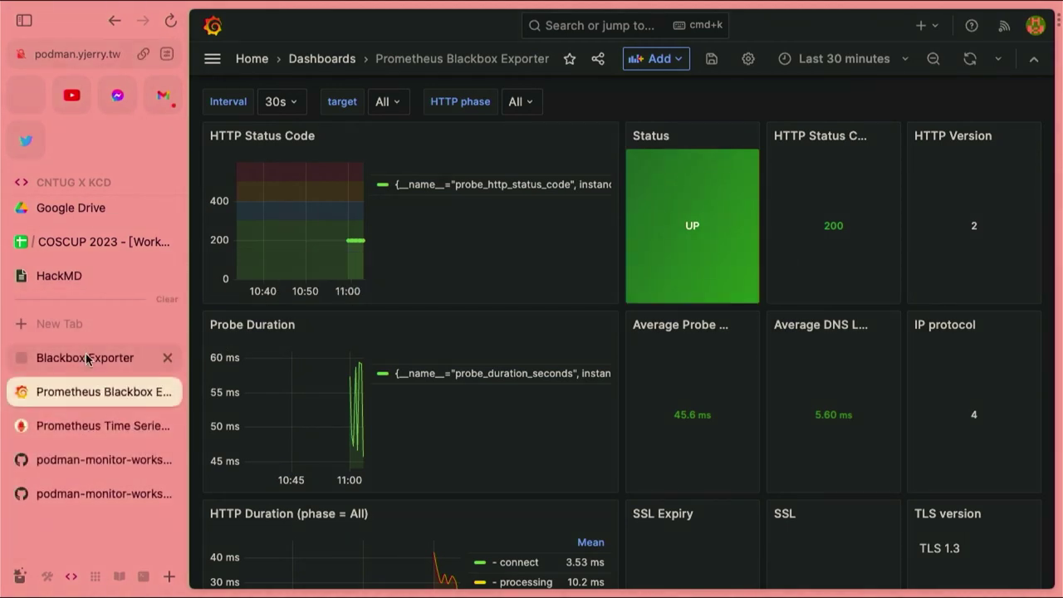
Return to the top of the Lab03 folder page showing attachments and README.md
click(88, 493)
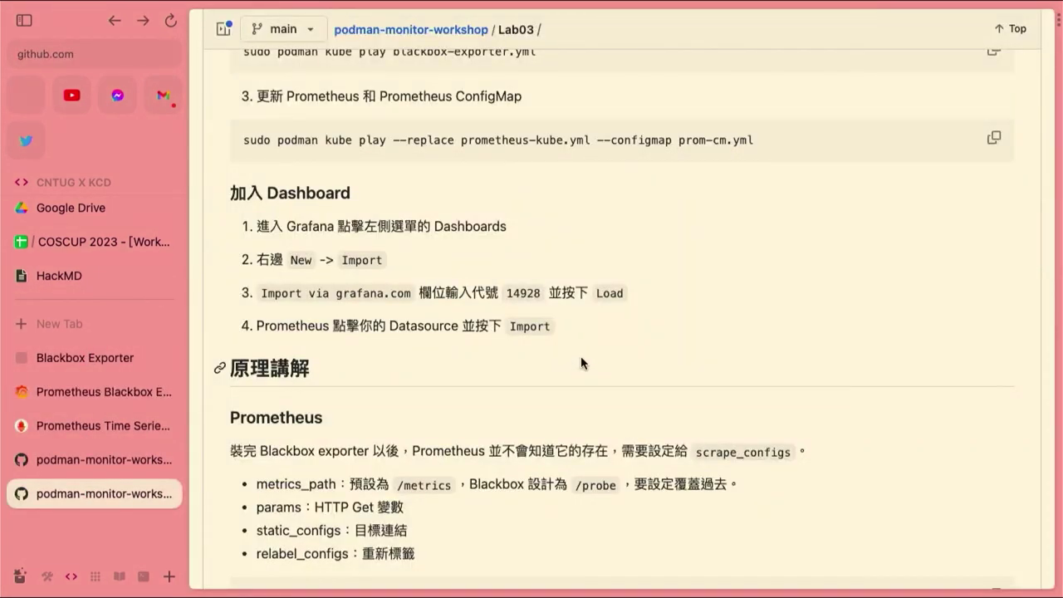
scroll(581, 357, down, 3)
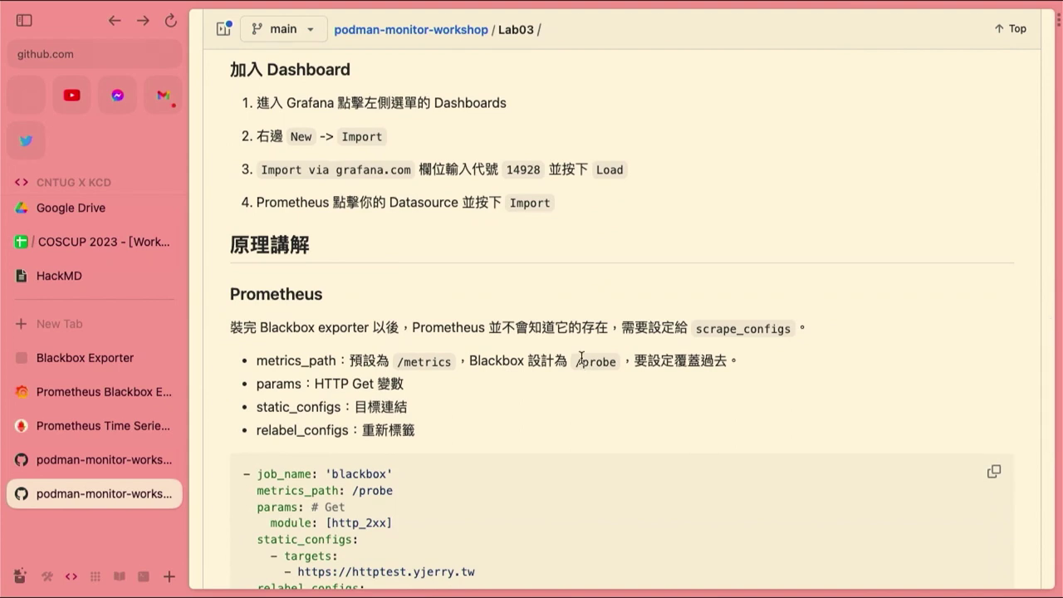
scroll(581, 357, down, 4)
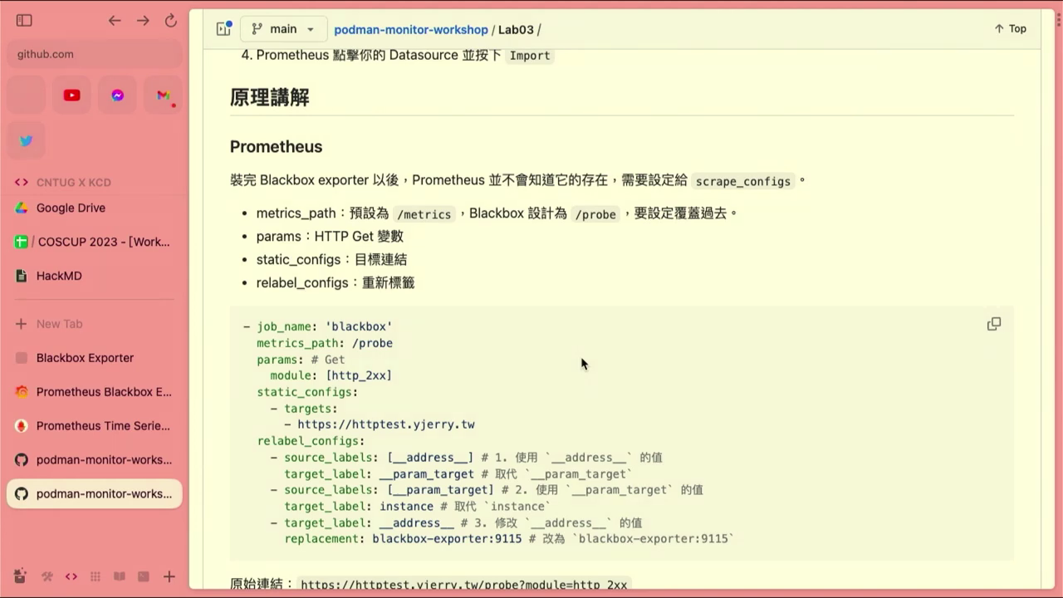
key(super+bracketleft)
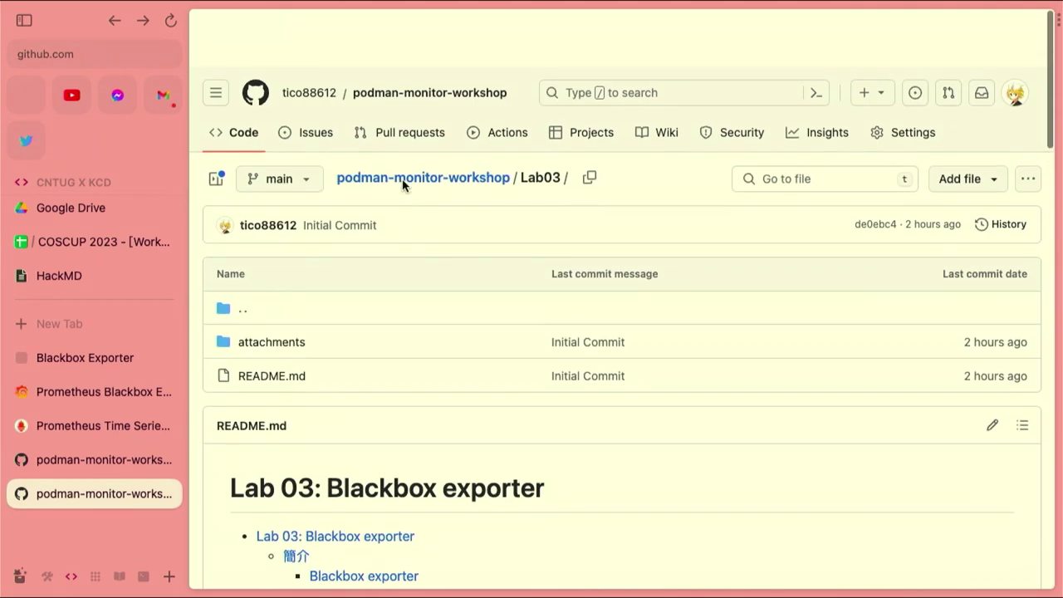
Open Lab03's attachments/prometheus/prometheus.yml in a new tab
click(268, 291)
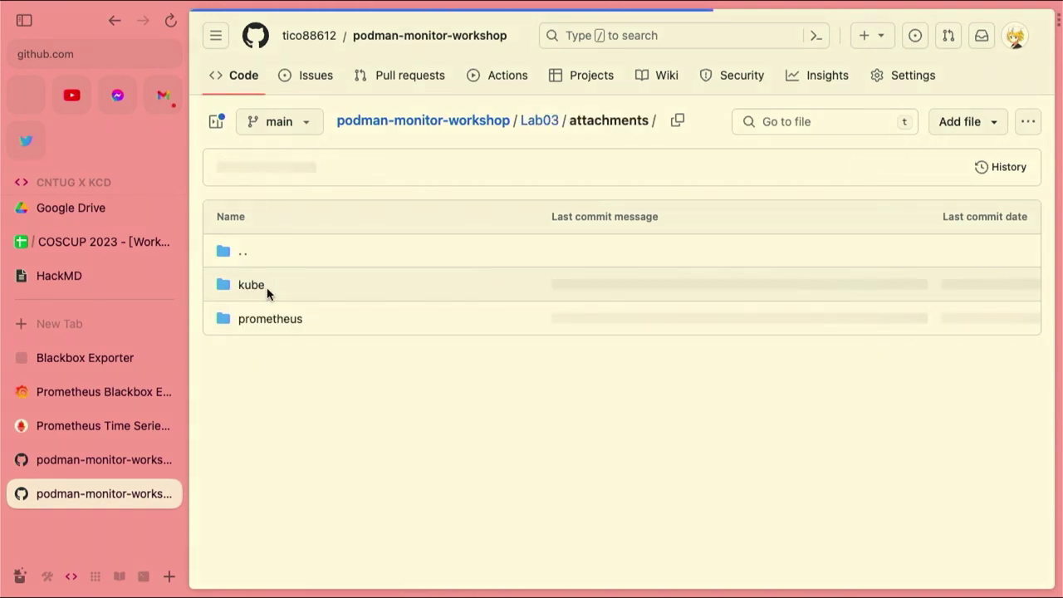
key(super+bracketleft)
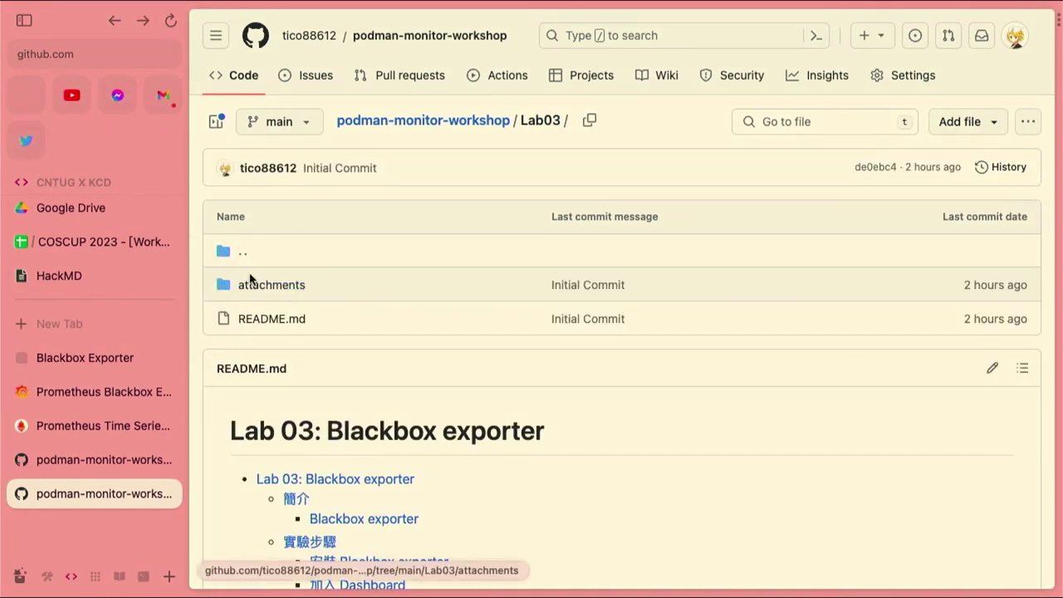
super+click(257, 286)
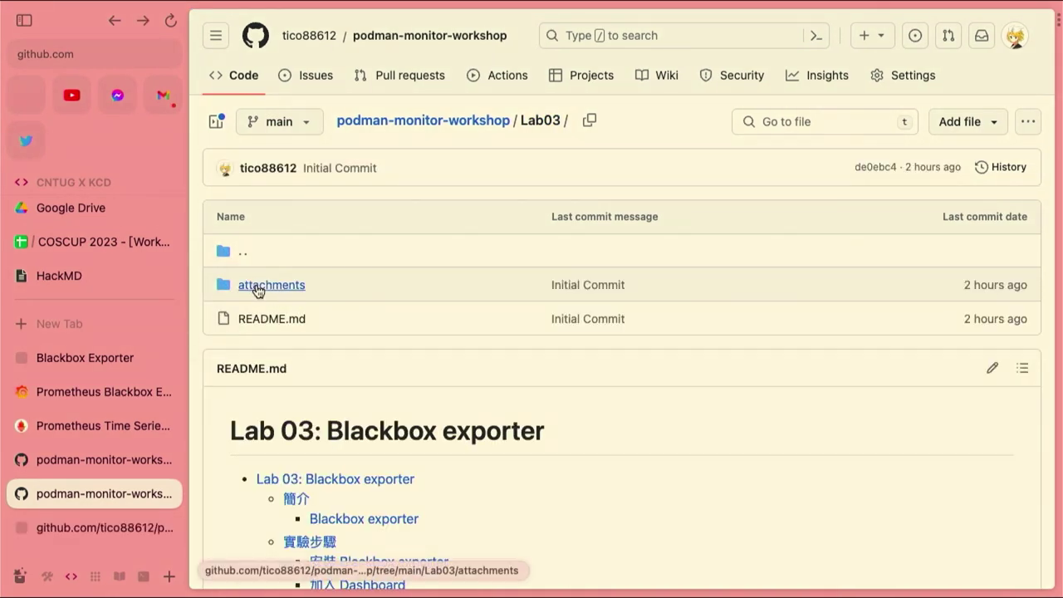
click(98, 522)
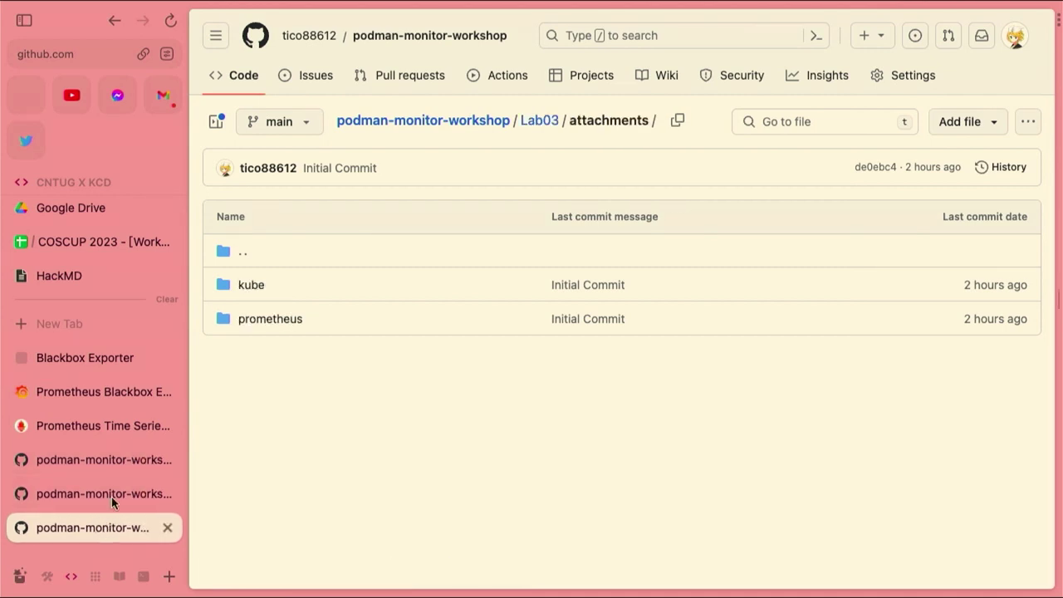
click(257, 321)
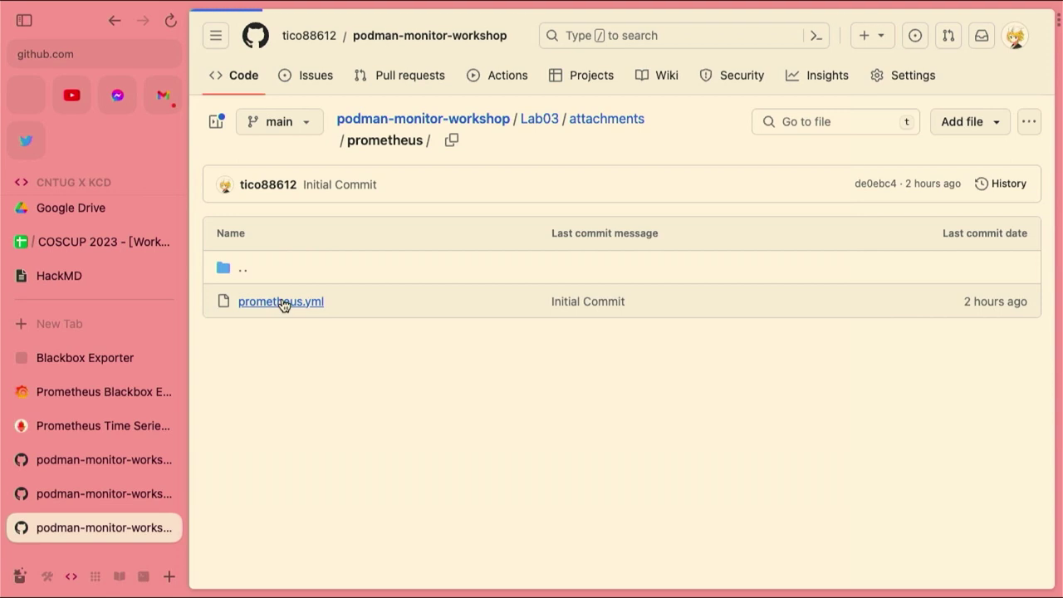
click(282, 302)
Highlight the relabel_configs lines, then scroll the Lab03 README to the blackbox scrape job
scroll(481, 383, down, 4)
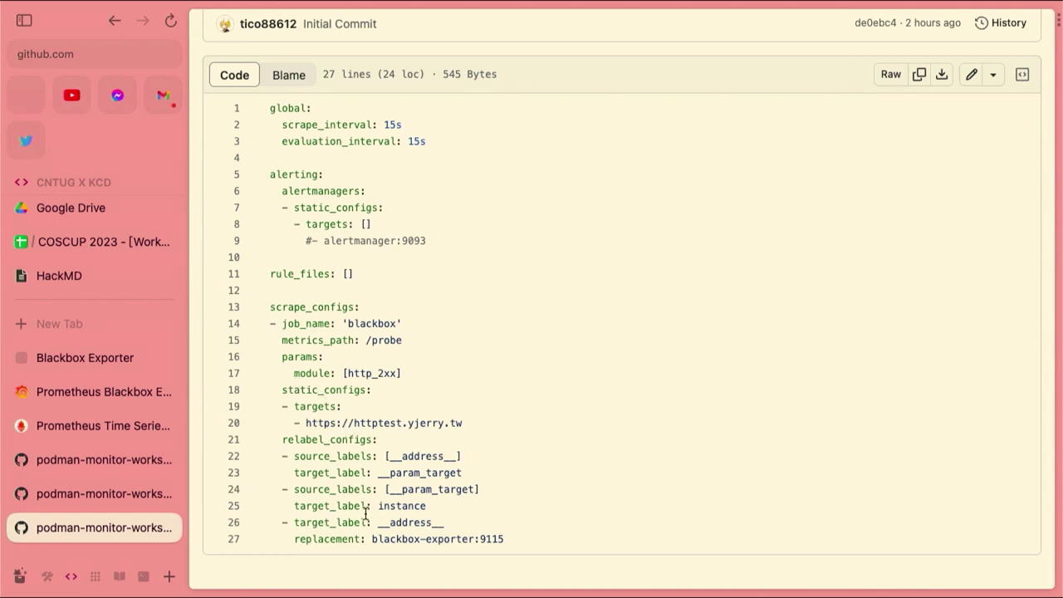
drag(283, 439, 494, 541)
click(446, 522)
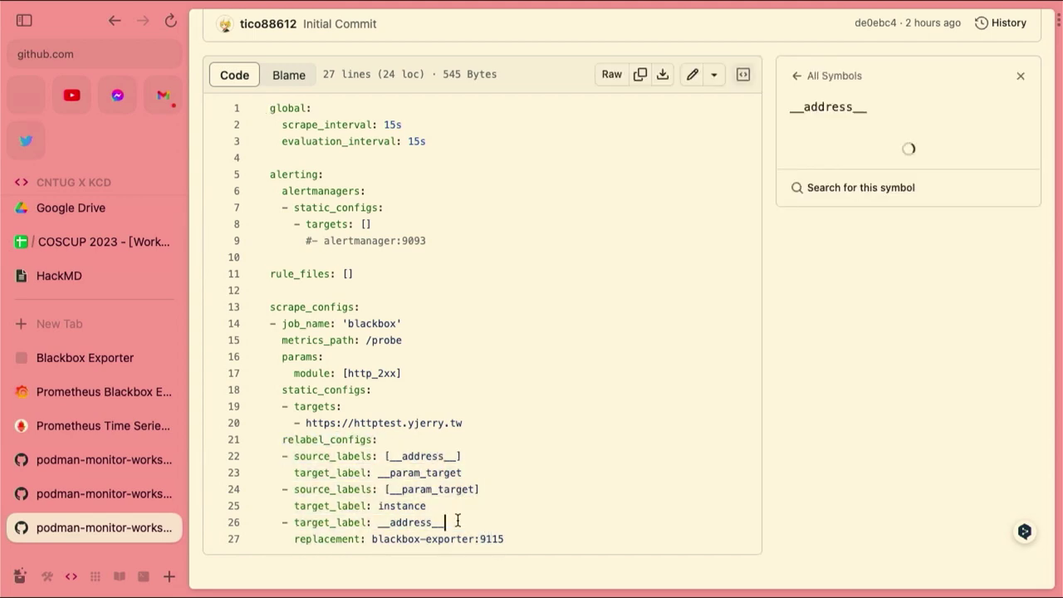
click(130, 491)
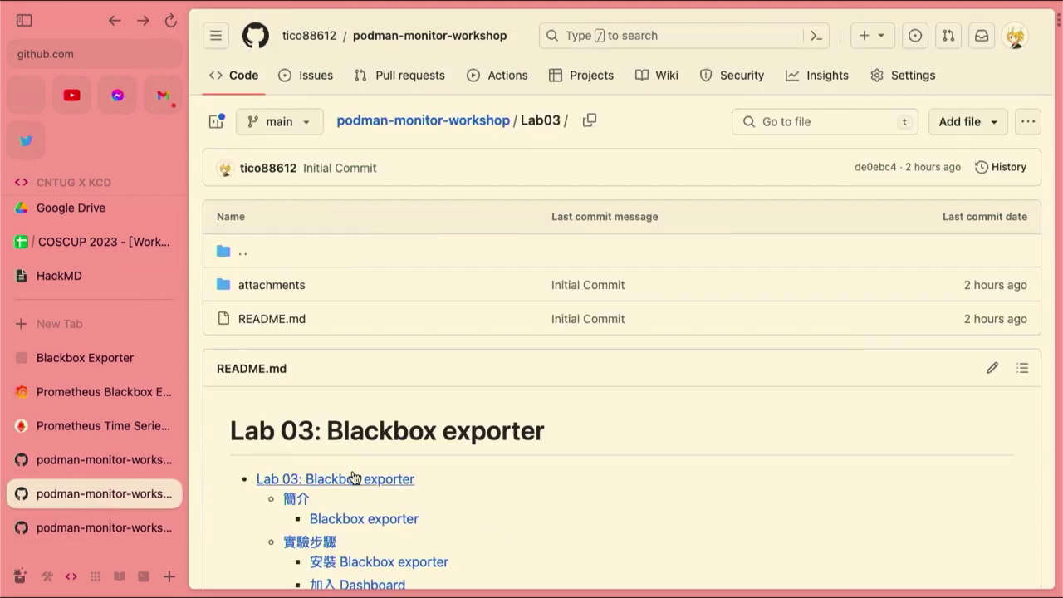
scroll(352, 474, down, 10)
scroll(352, 469, down, 5)
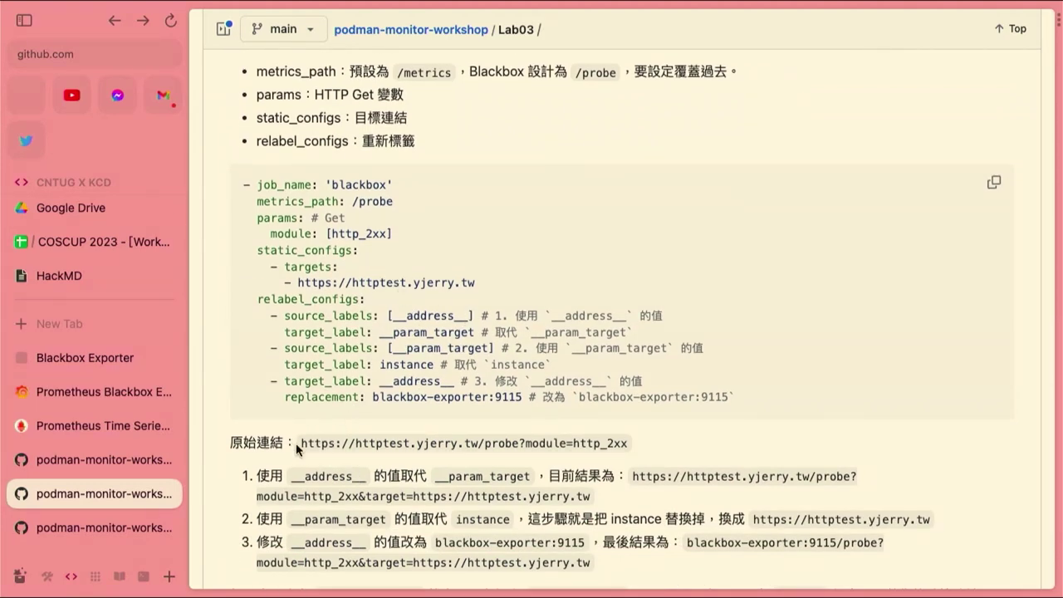
drag(301, 443, 639, 448)
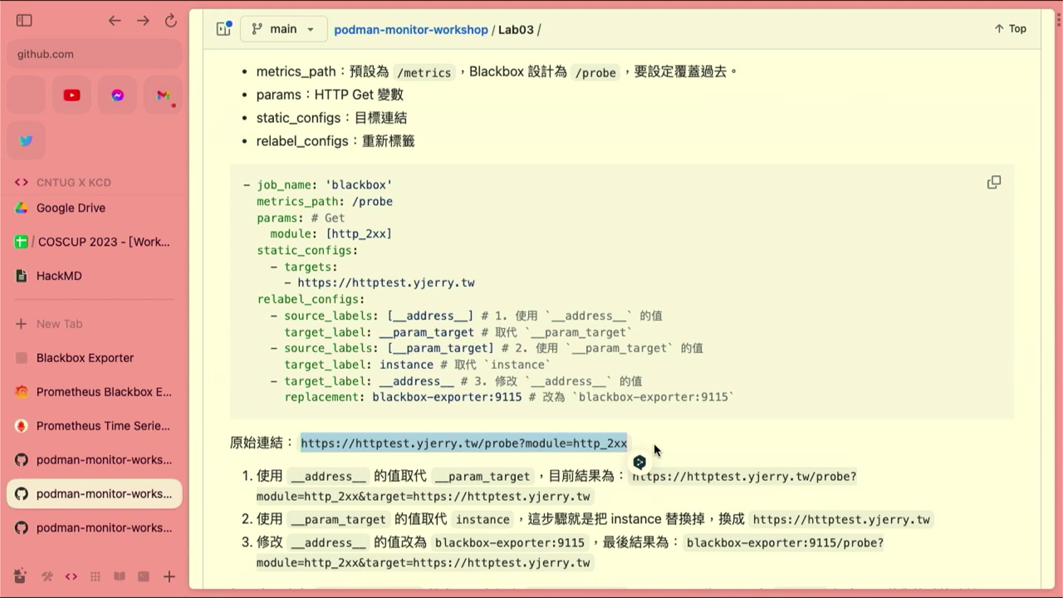
Open Prometheus's Status > Targets page to see the blackbox job 1/1 UP
click(94, 430)
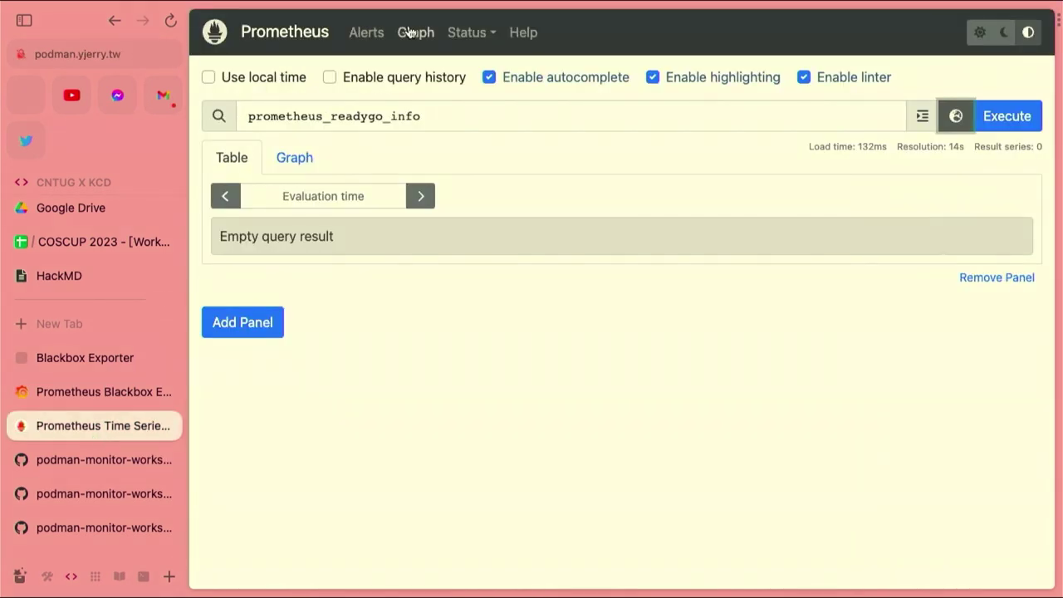
click(474, 34)
click(486, 218)
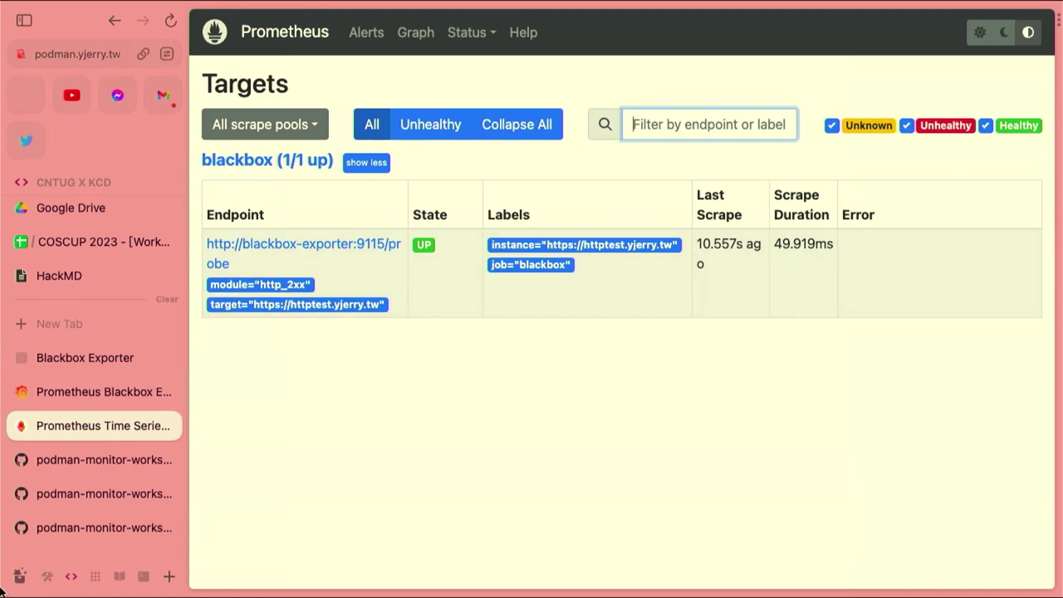
Cycle through the workshop tabs and settle on the Lab02 README's Secret section
click(76, 456)
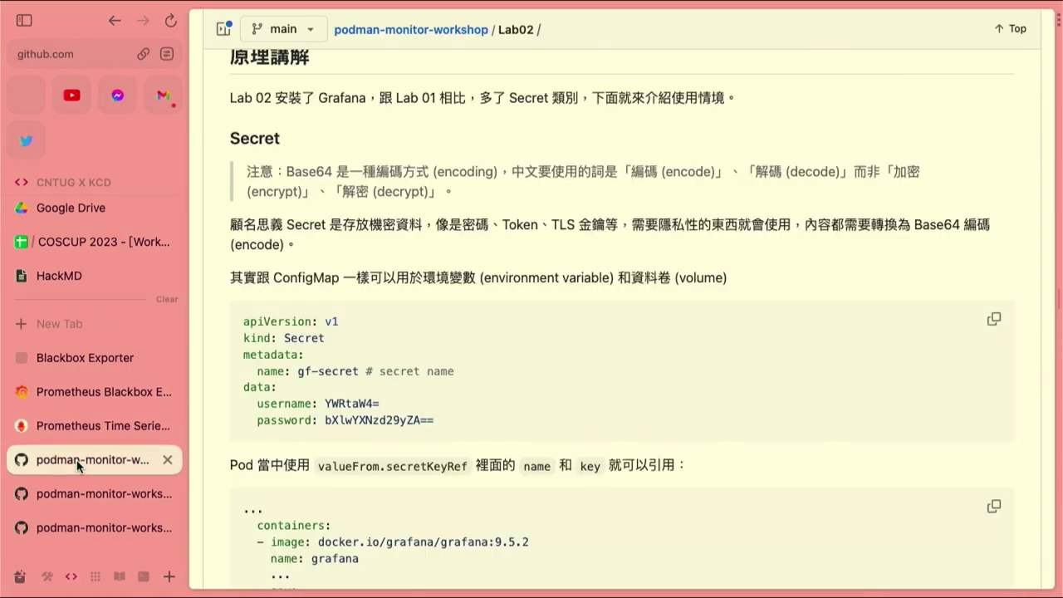
click(83, 528)
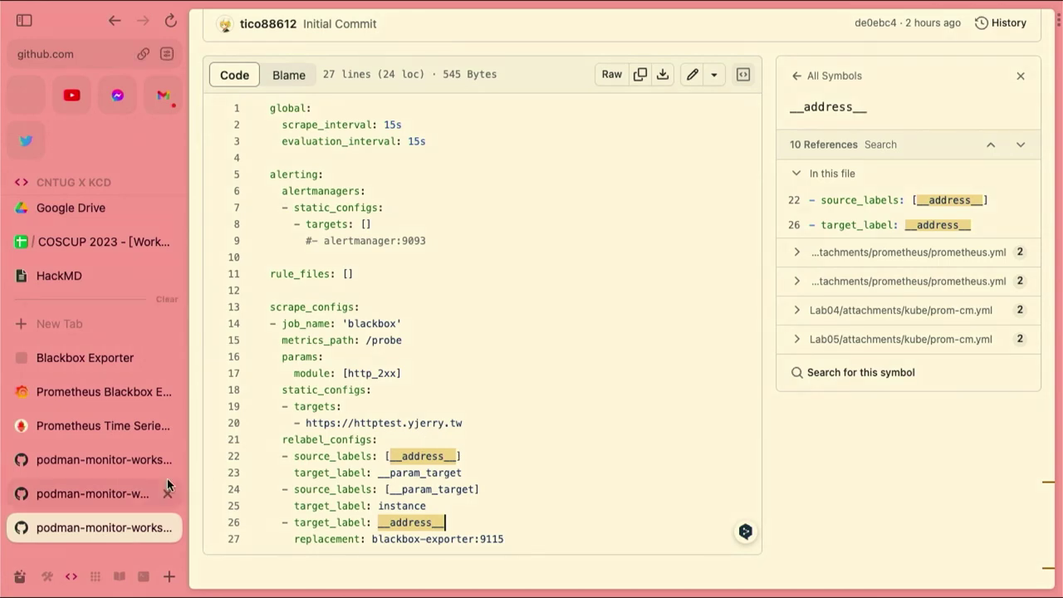
click(96, 493)
scroll(470, 499, down, 5)
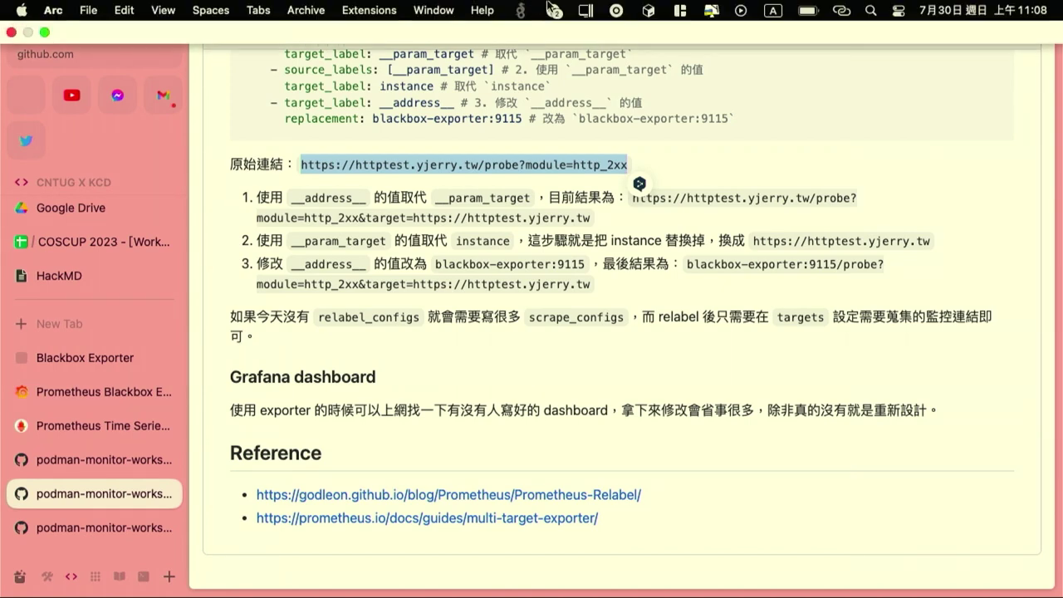
click(74, 453)
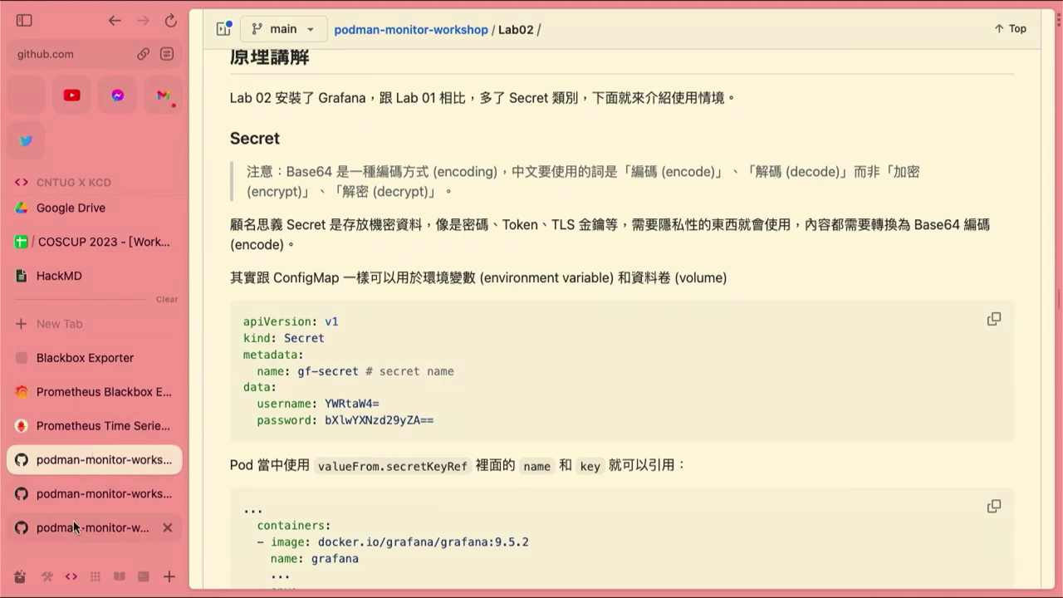
click(73, 529)
click(61, 465)
Open the Lab04 folder from the repository home and scroll through its Podman exporter README
click(424, 31)
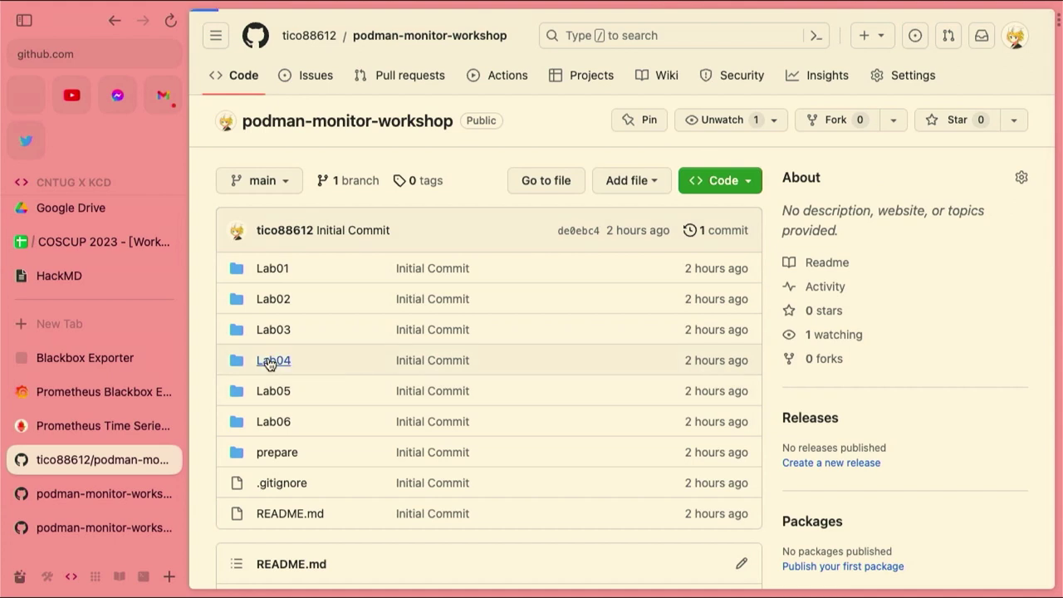
click(270, 363)
scroll(506, 404, down, 1)
scroll(506, 405, down, 4)
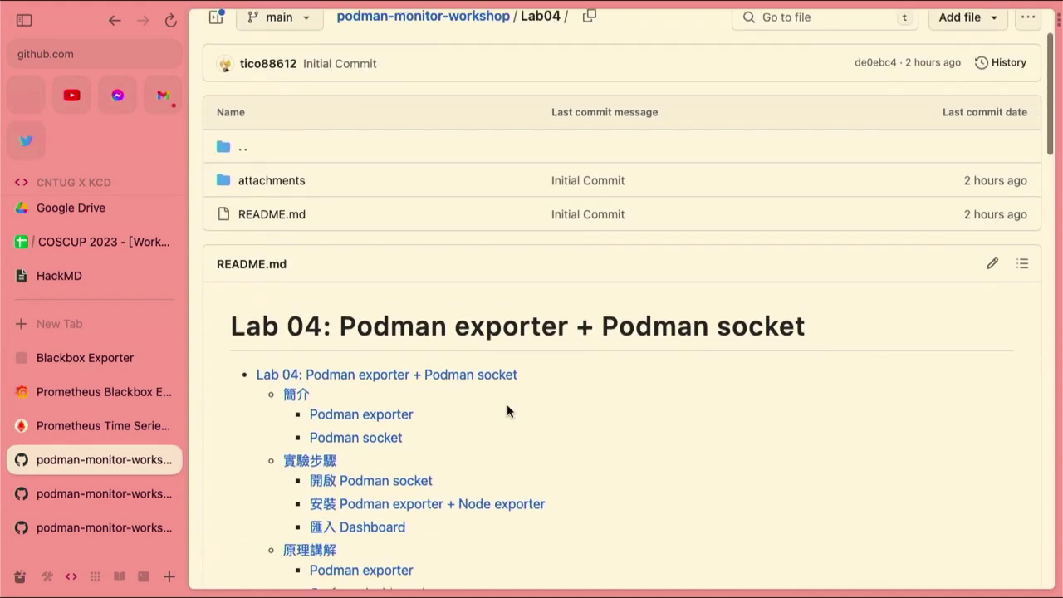
scroll(508, 410, down, 1)
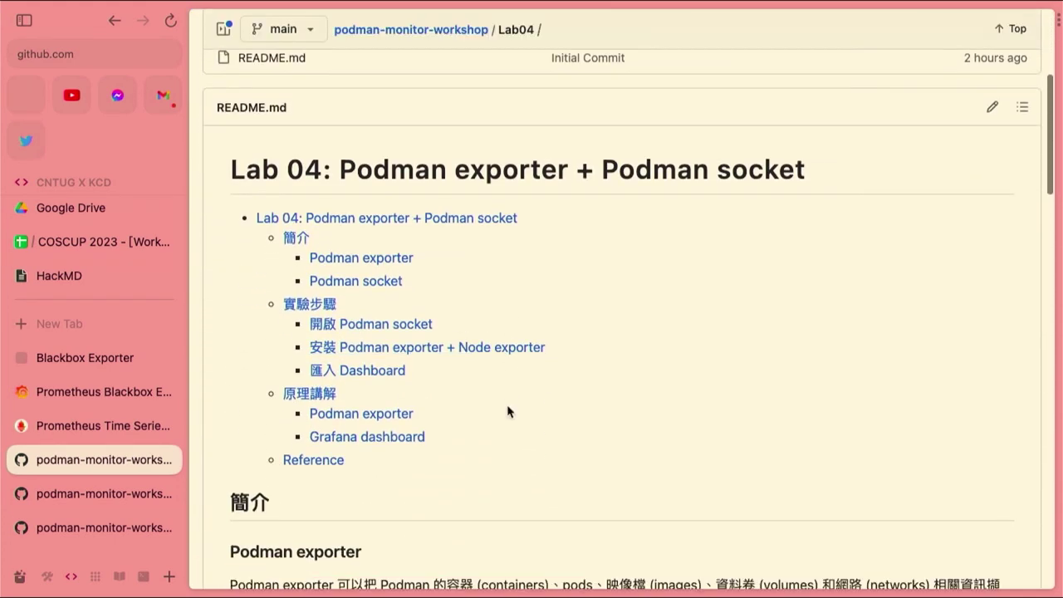
scroll(508, 410, up, 2)
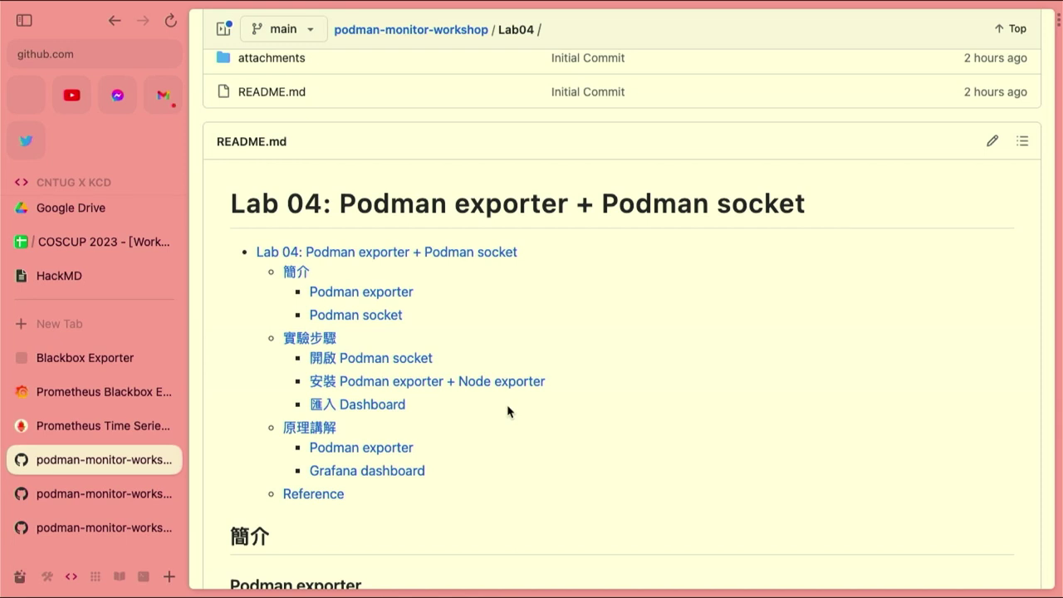
scroll(510, 411, down, 6)
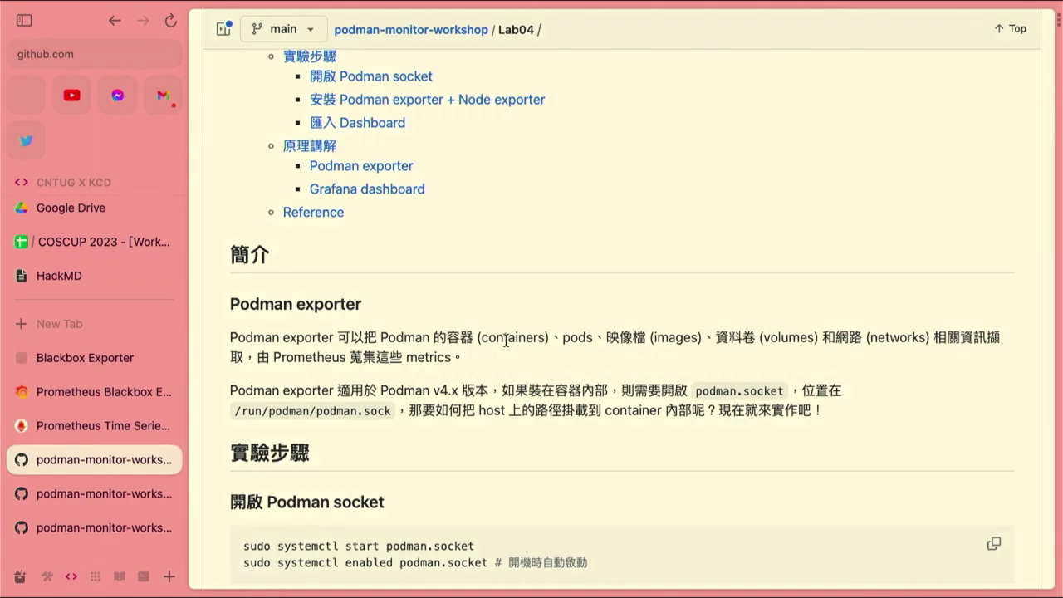
Select the sudo systemctl start podman.socket command in Lab04's Podman socket step
scroll(506, 340, down, 2)
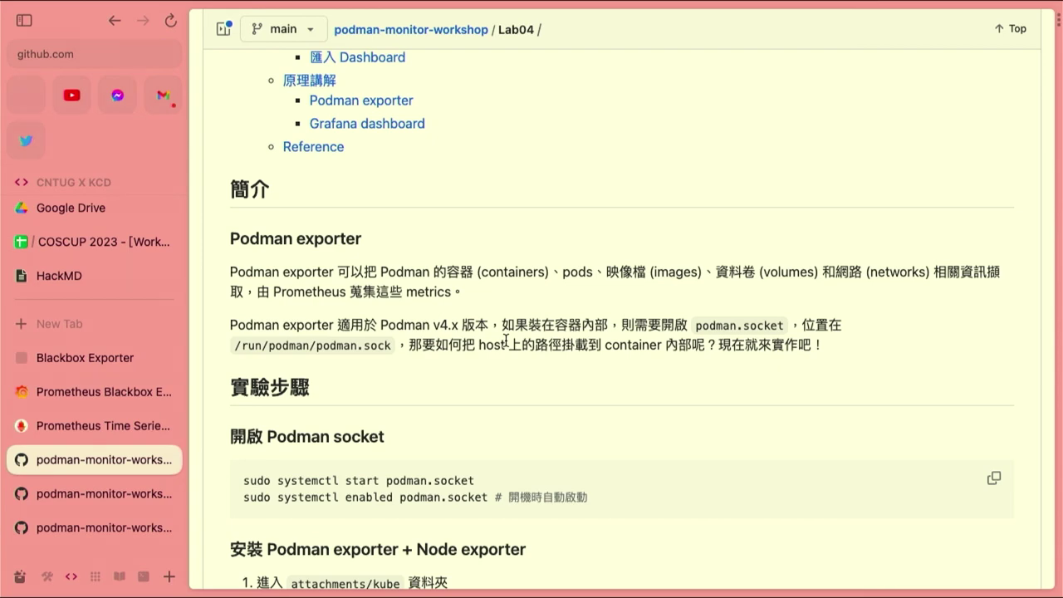
scroll(601, 366, down, 5)
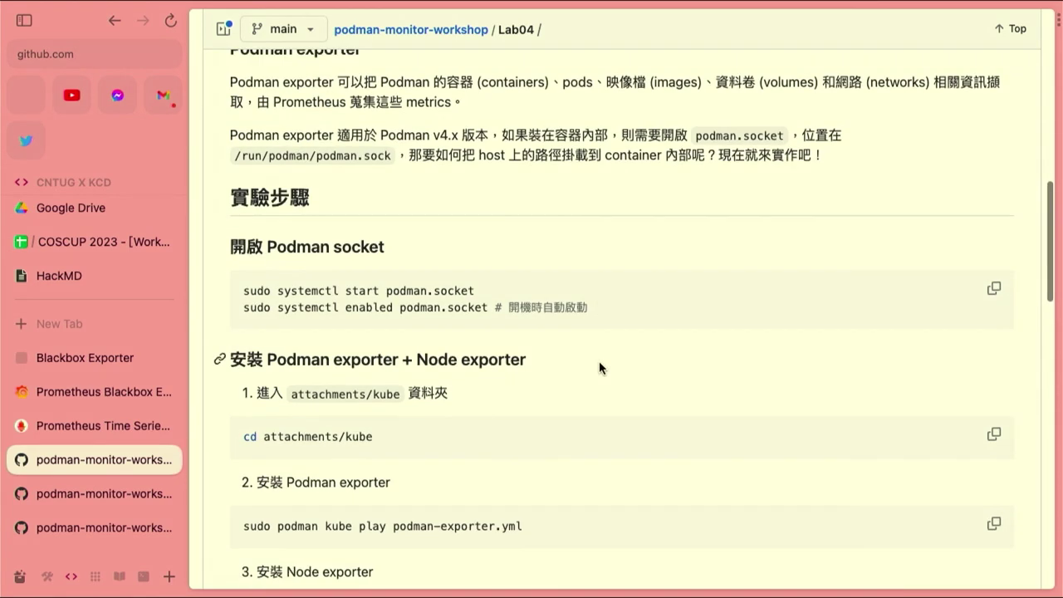
scroll(599, 362, up, 3)
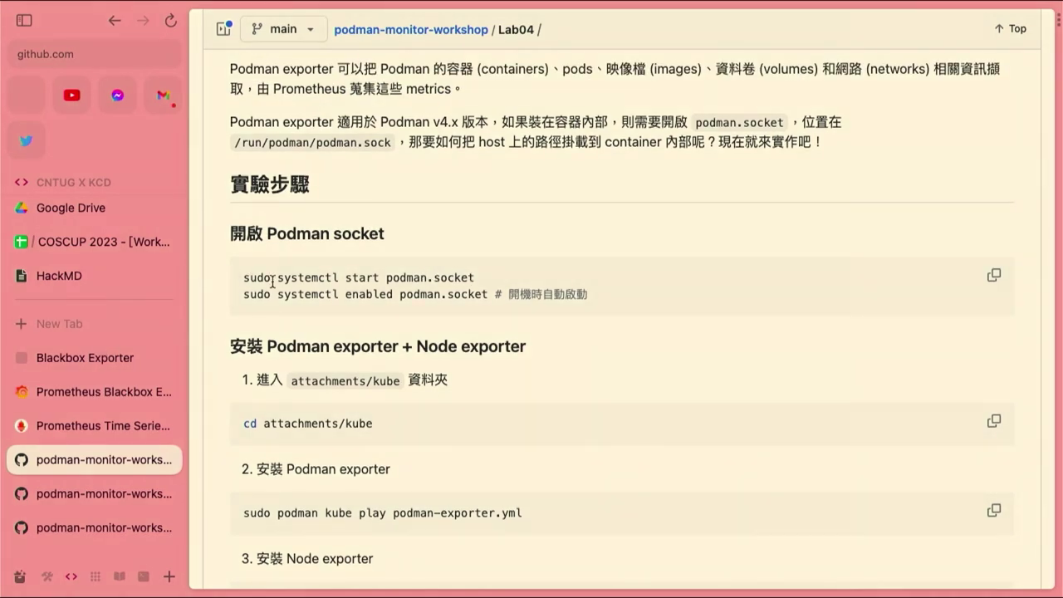
double_click(247, 278)
drag(320, 276, 510, 294)
click(536, 270)
drag(500, 274, 238, 284)
key(super+c)
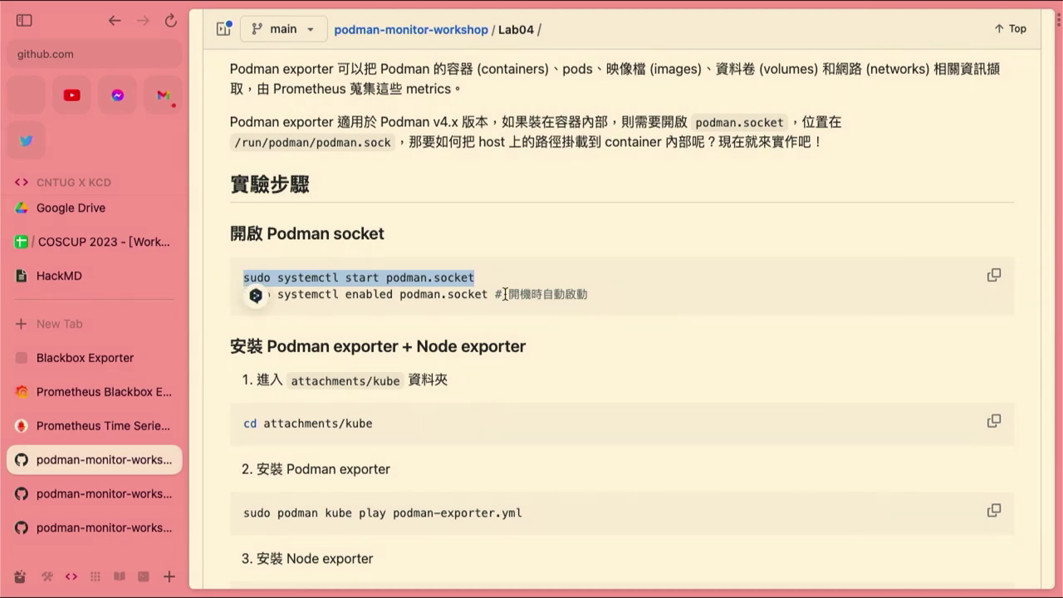
Check the Podman API socket with 'sudo systemctl status podman.socket'
key(super+Tab)
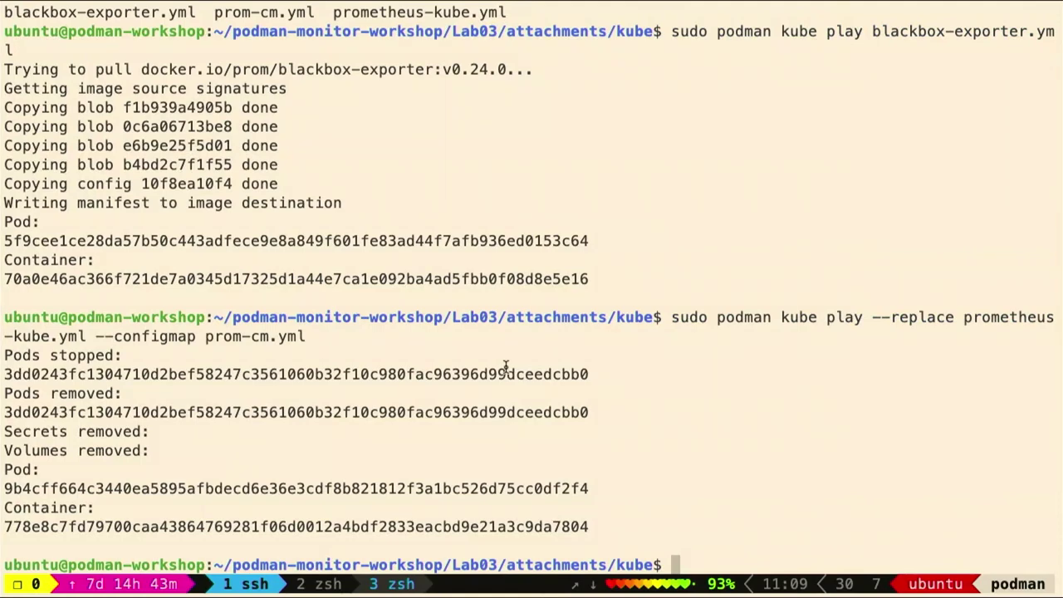
key(super+v)
key(Left)
key(Left)
key(Left)
key(Left)
key(Left)
key(Left)
key(Left)
key(Left)
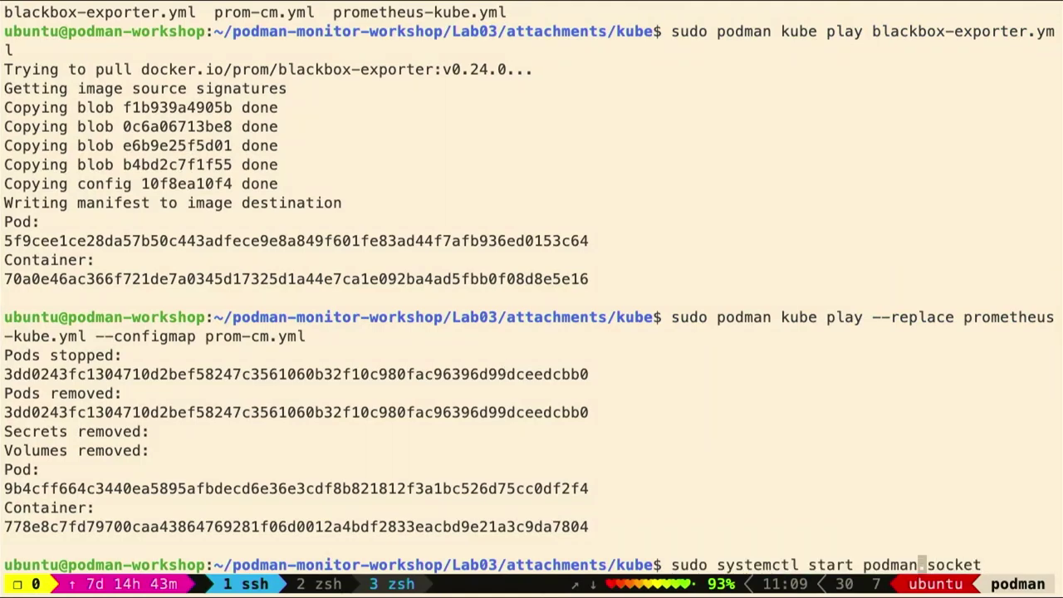
key(Left)
key(Left)
key(Left)
key(Left)
key(Left)
key(Left)
key(BackSpace)
key(BackSpace)
key(BackSpace)
text(atus)
key(Return)
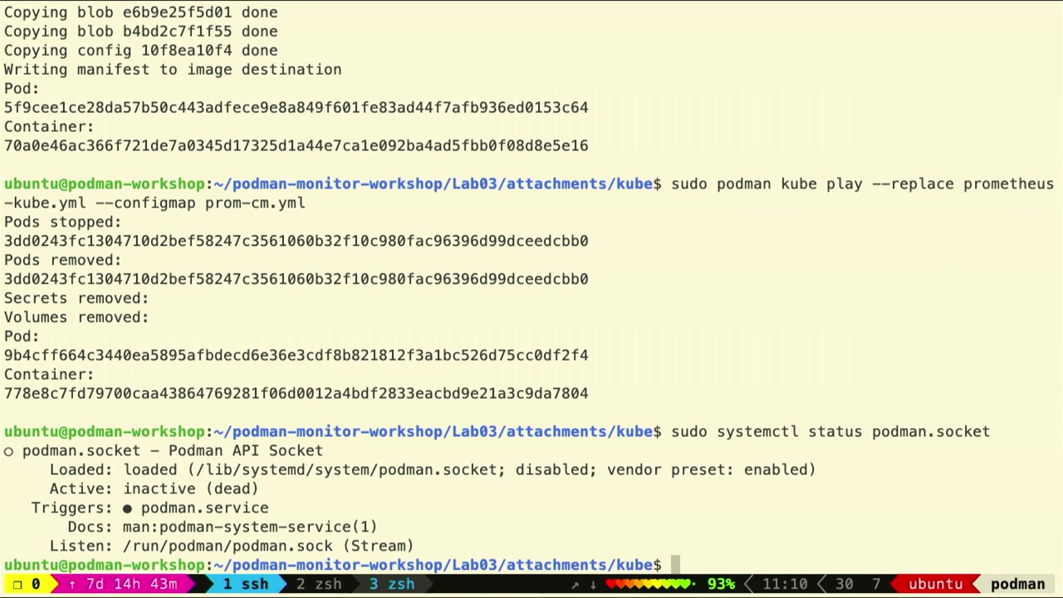
Start podman.socket, confirm it is active (listening), and return to the Lab04 instructions
key(Up)
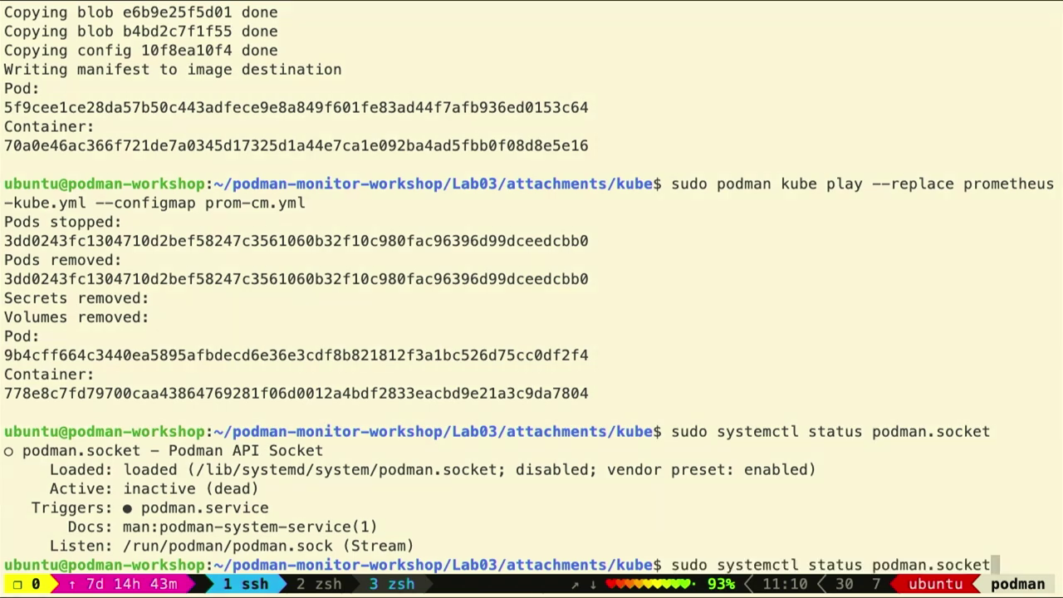
key(Left)
key(Left)
key(Left)
key(Left)
key(Left)
key(Left)
key(Left)
key(Left)
key(Left)
key(Left)
key(Left)
key(Left)
key(Left)
key(Left)
key(BackSpace)
key(BackSpace)
key(BackSpace)
text(rt)
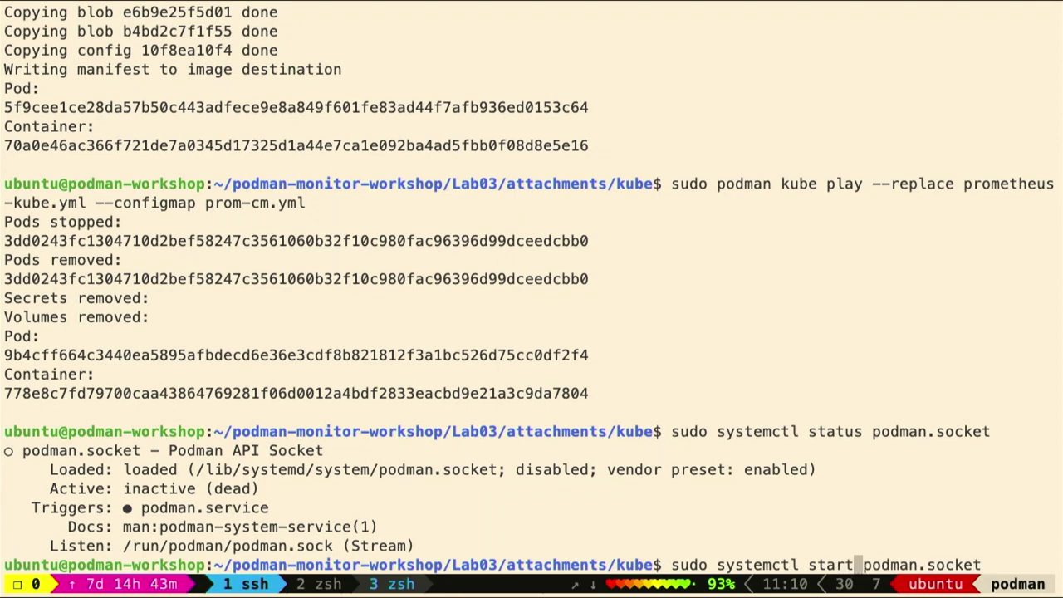
key(Return)
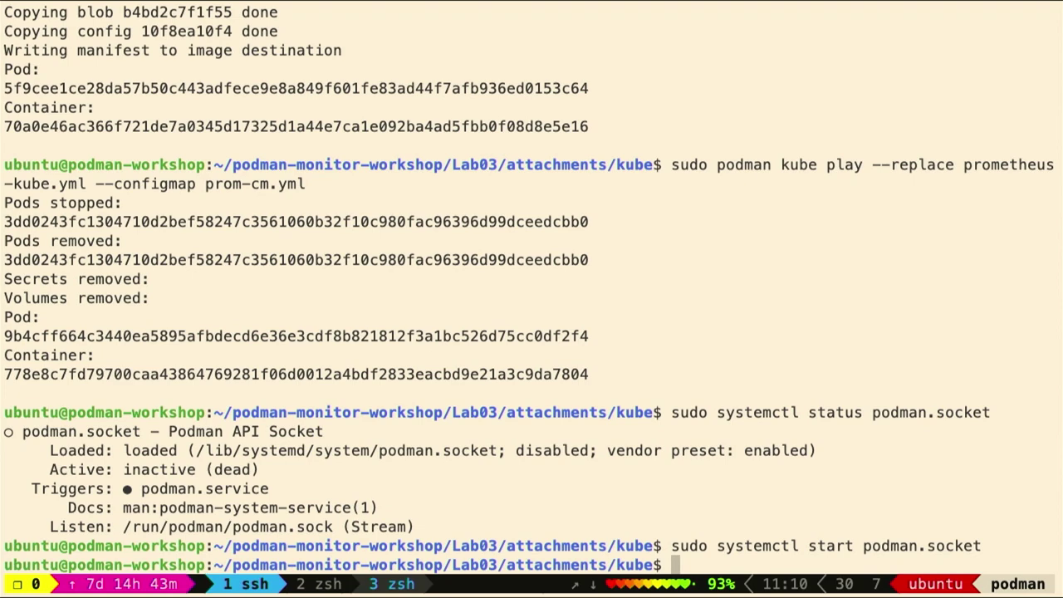
key(Up)
key(Up)
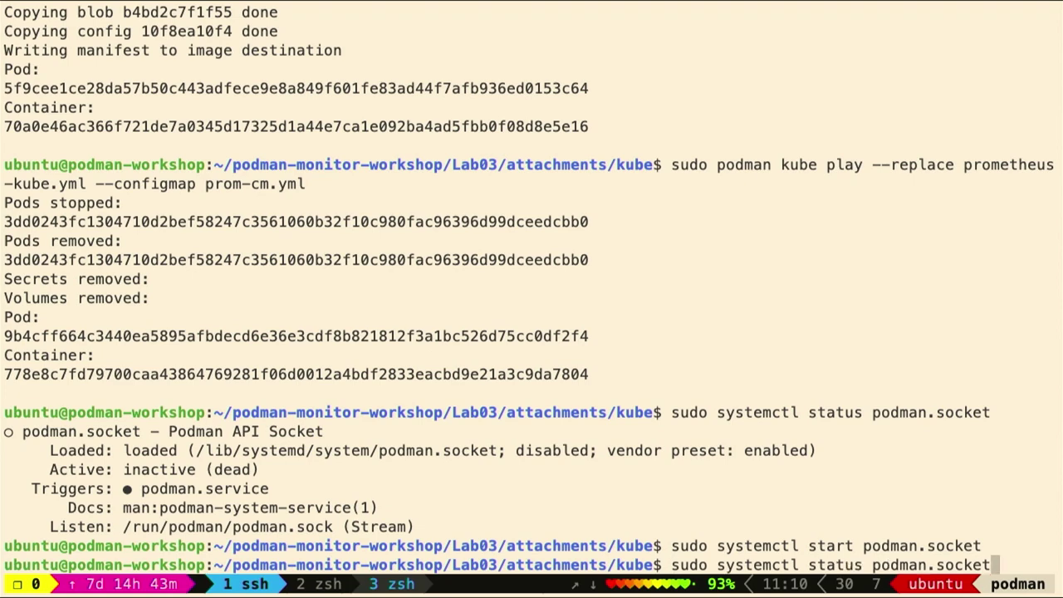
key(Return)
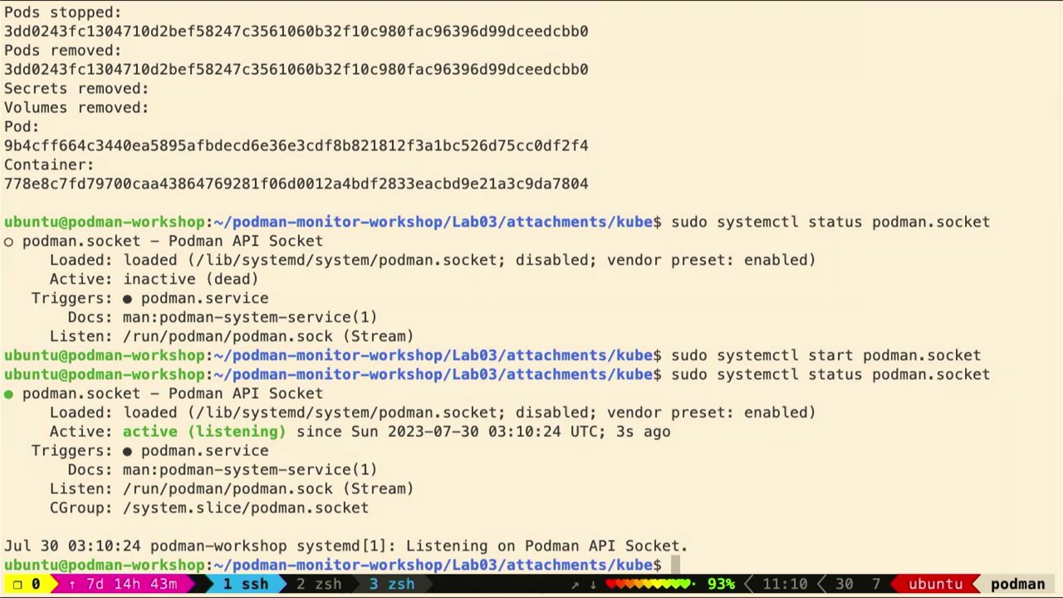
key(super+Tab)
scroll(425, 421, down, 2)
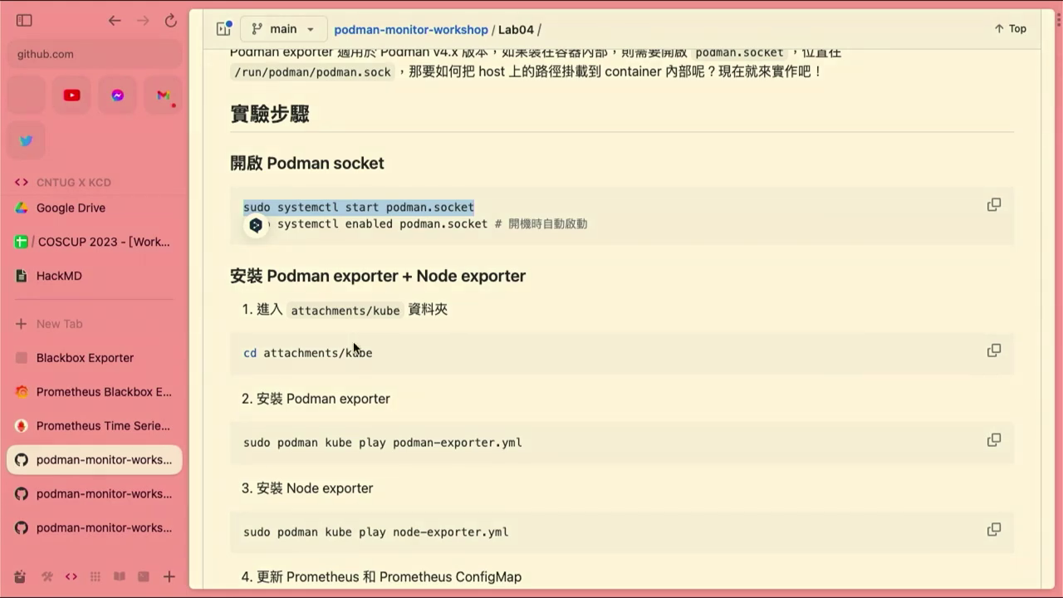
Copy the 'cd attachments/kube' command from the Lab04 README
scroll(360, 350, up, 1)
scroll(408, 363, down, 2)
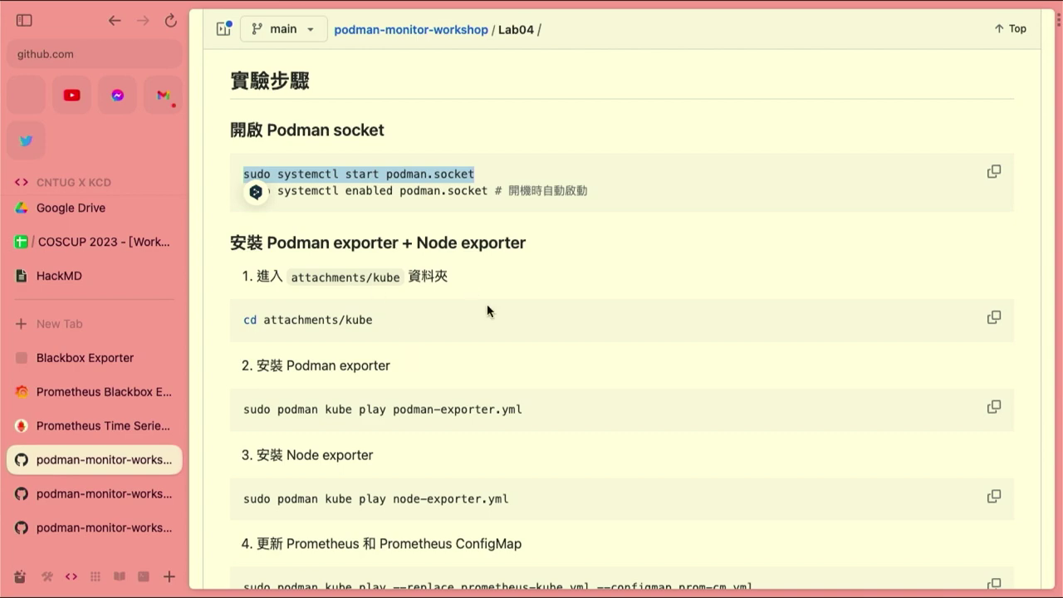
click(994, 317)
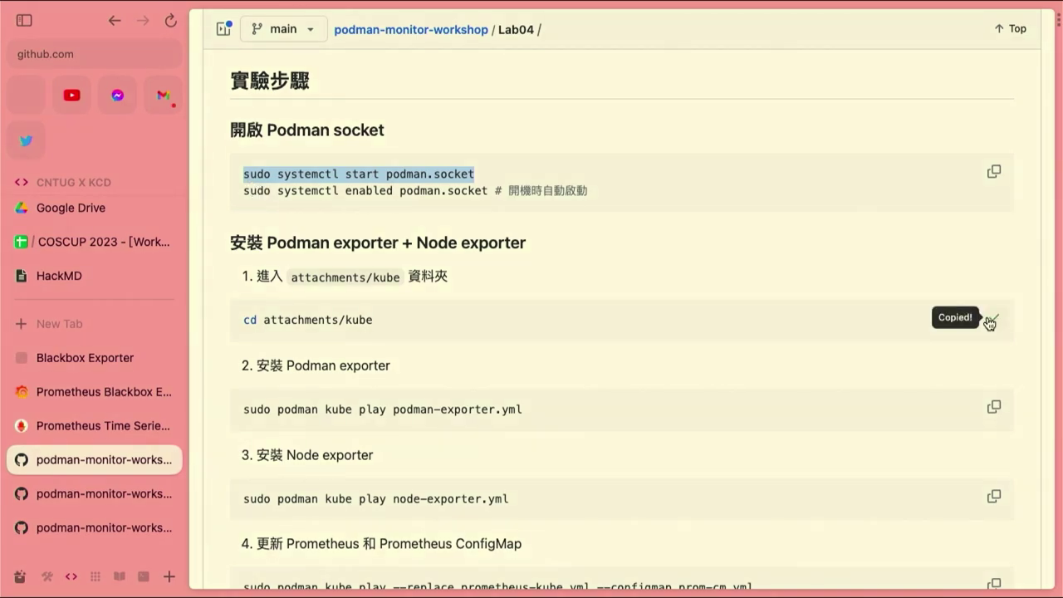
key(ctrl+Right)
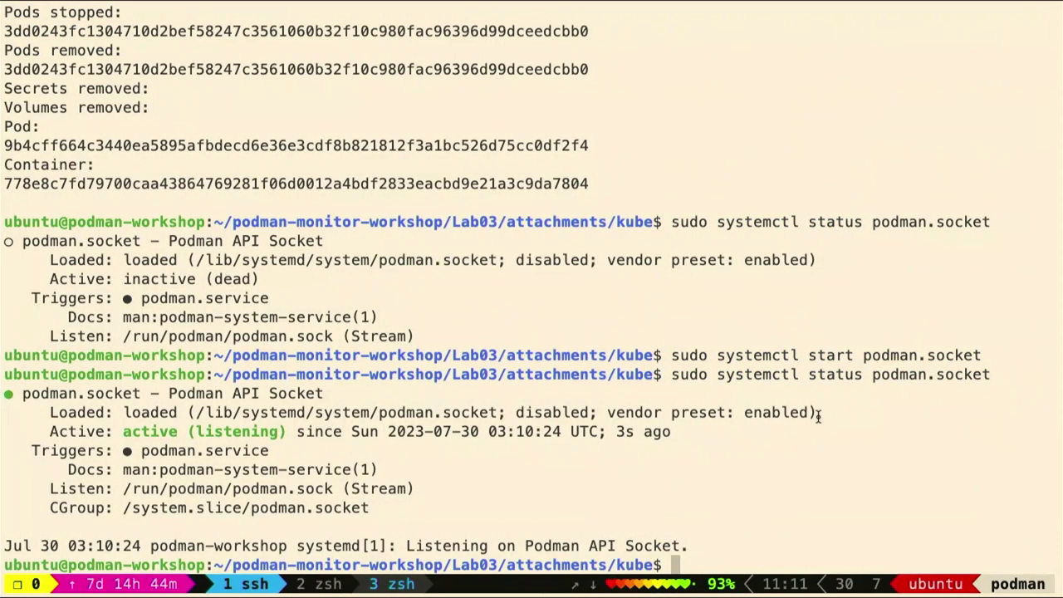
Move the shell up to the workshop root and into Lab04/attachments/kube
text(cd ..)
key(Return)
text(cd ..)
key(Return)
text(cd ..)
key(Return)
text(cd Lab0)
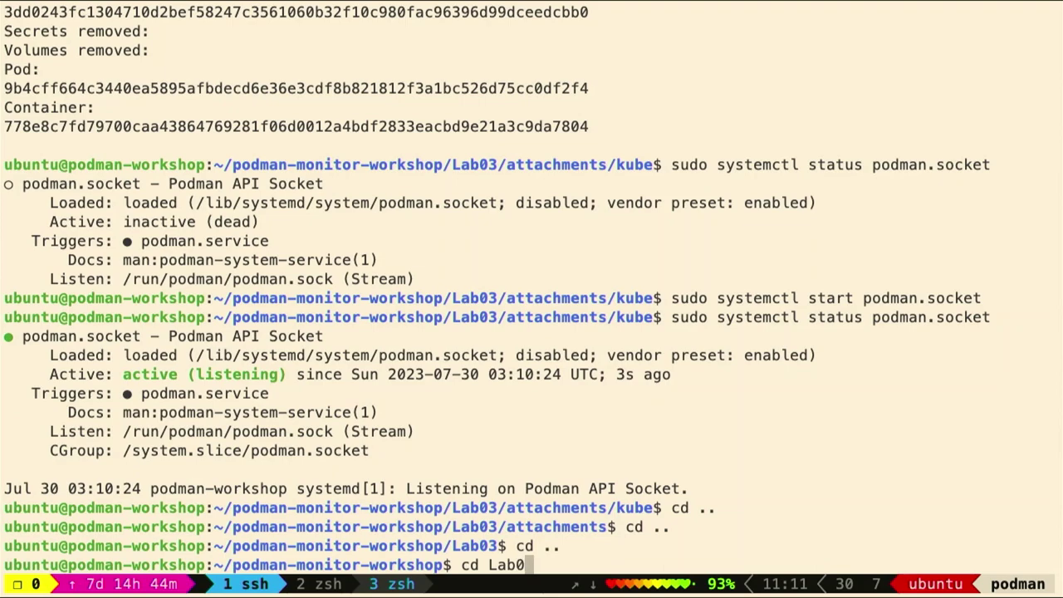
text(4)
key(Return)
key(super+v)
key(Return)
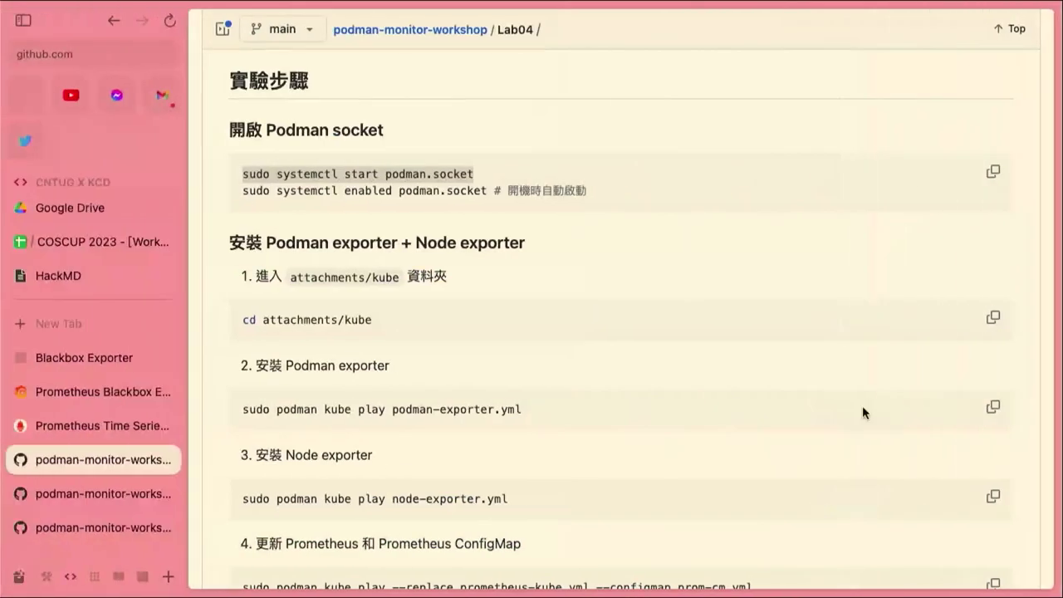
Copy the podman-exporter install command and highlight the enable podman.socket line
click(993, 407)
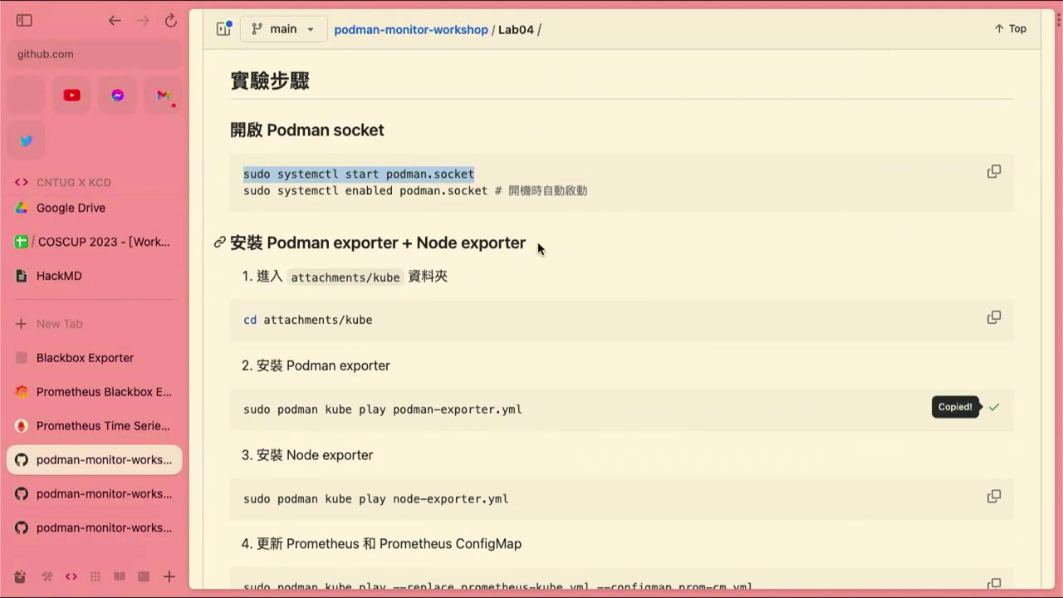
click(343, 171)
drag(400, 175, 365, 175)
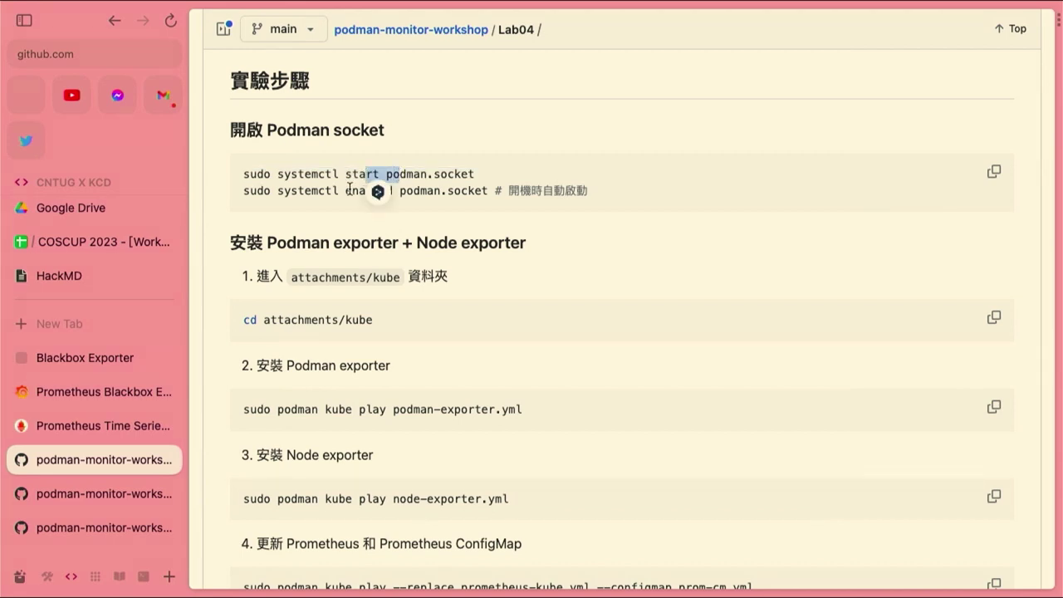
drag(304, 190, 497, 195)
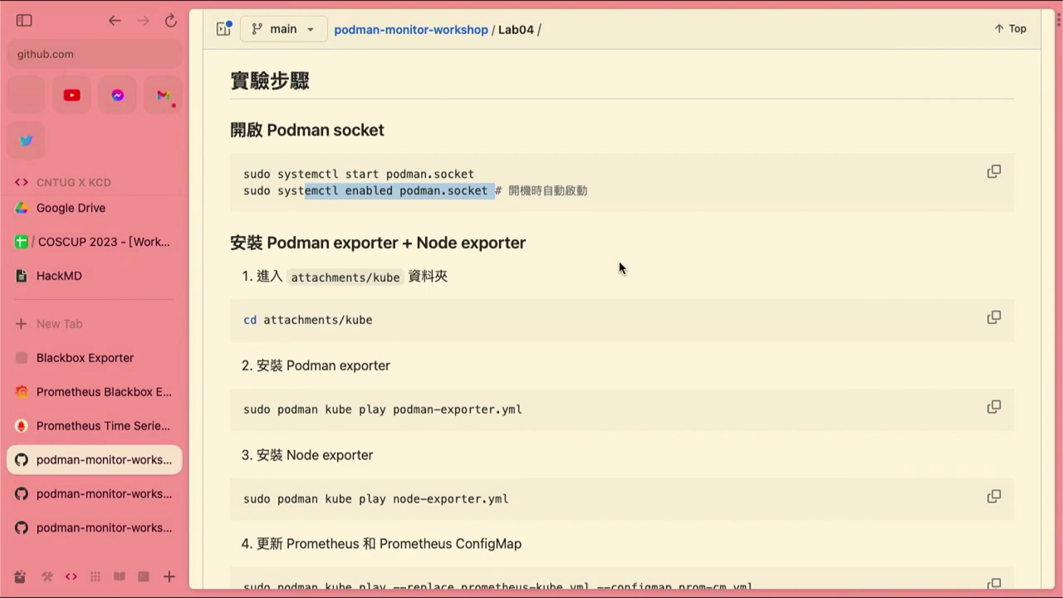
scroll(574, 355, down, 2)
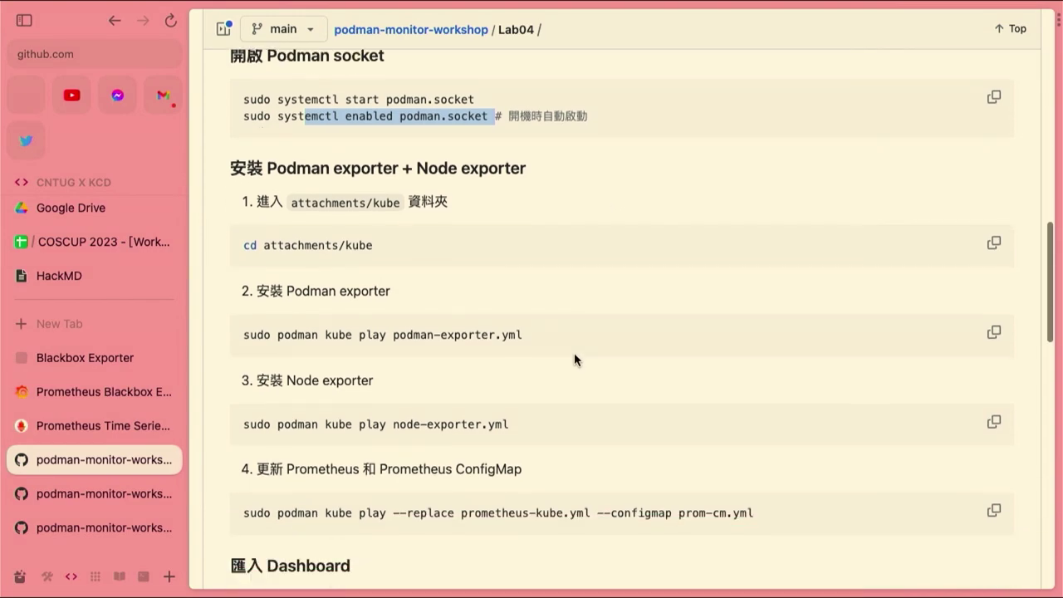
key(super+Tab)
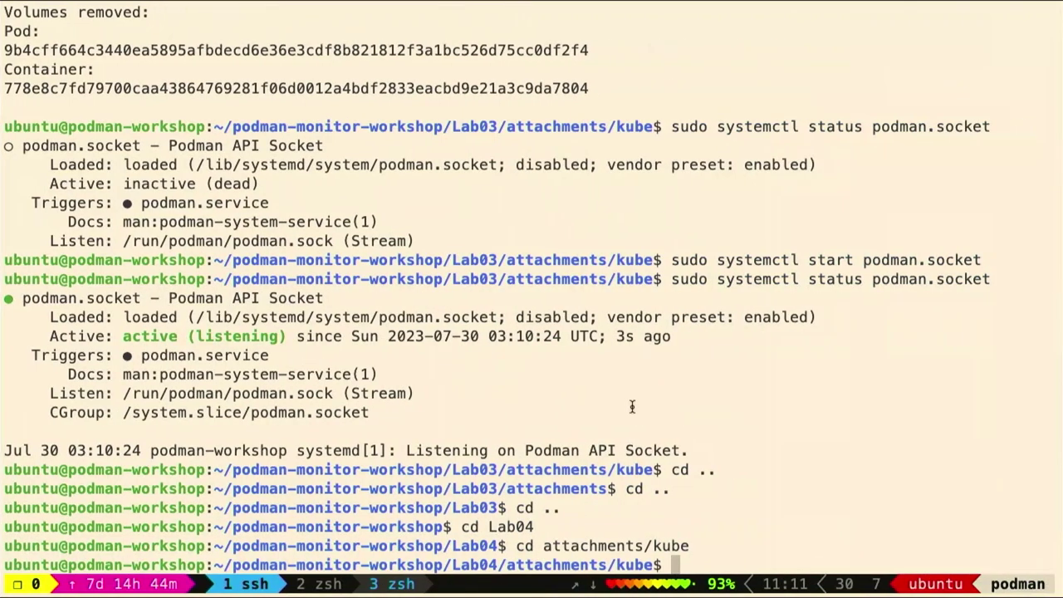
Deploy the Podman exporter pod with 'sudo podman kube play podman-exporter.yml'
key(super+v)
key(Return)
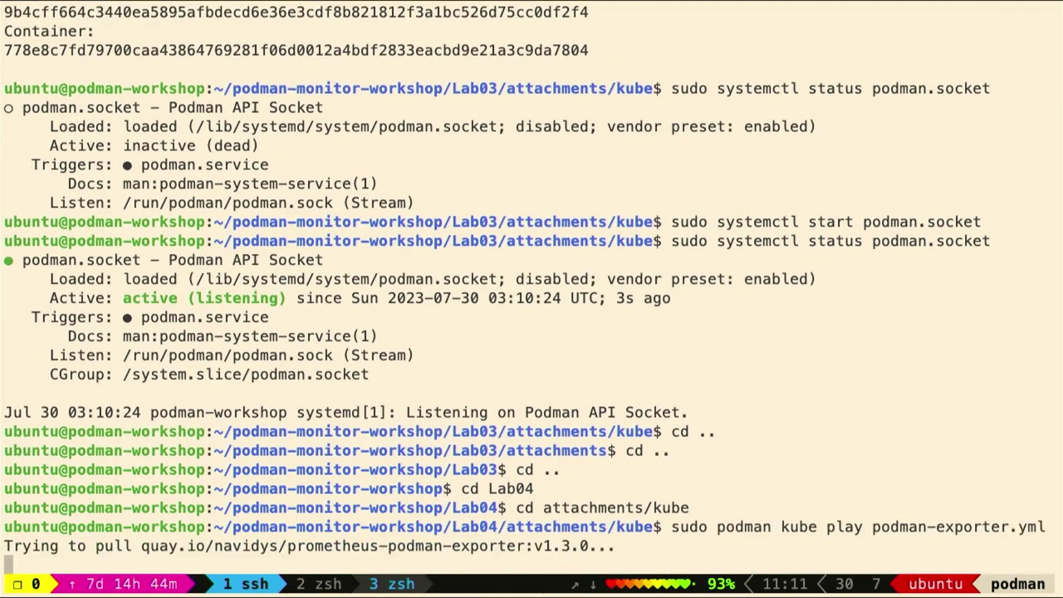
key(super+Tab)
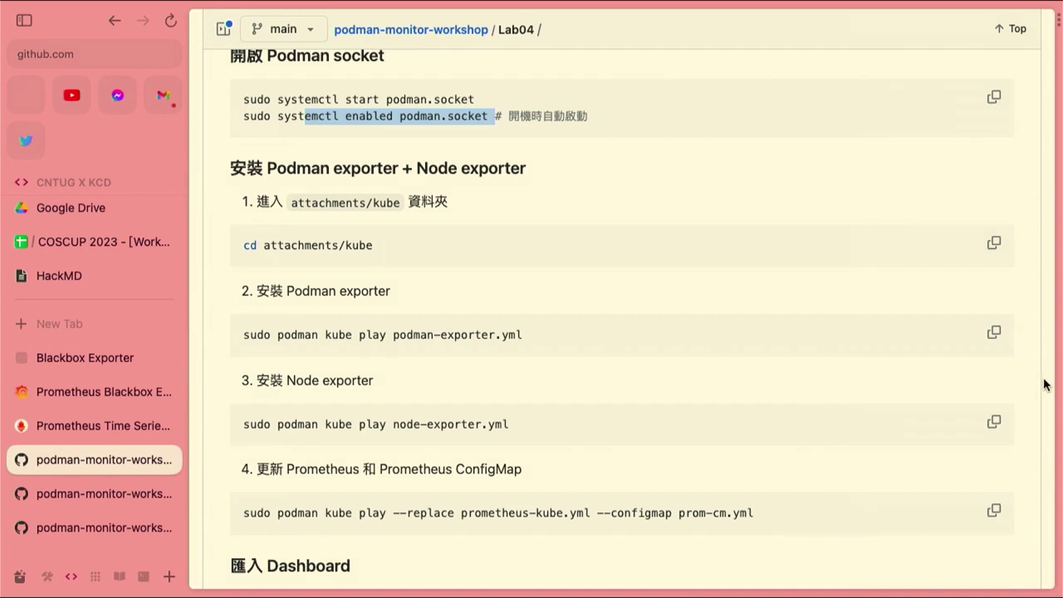
Copy and run the node-exporter.yml kube play command to deploy the Node exporter pod
click(995, 422)
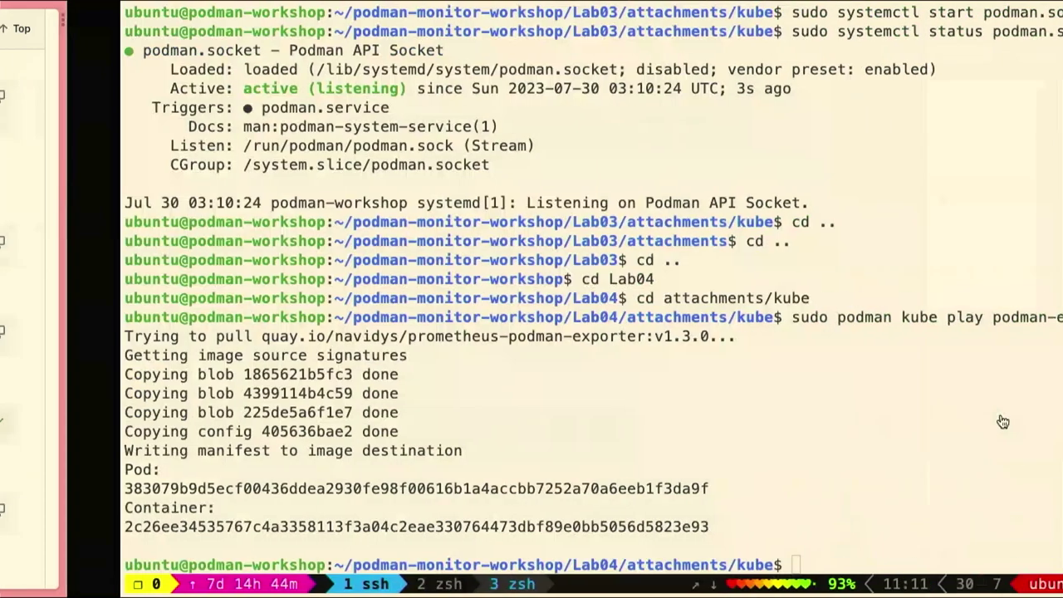
key(super+v)
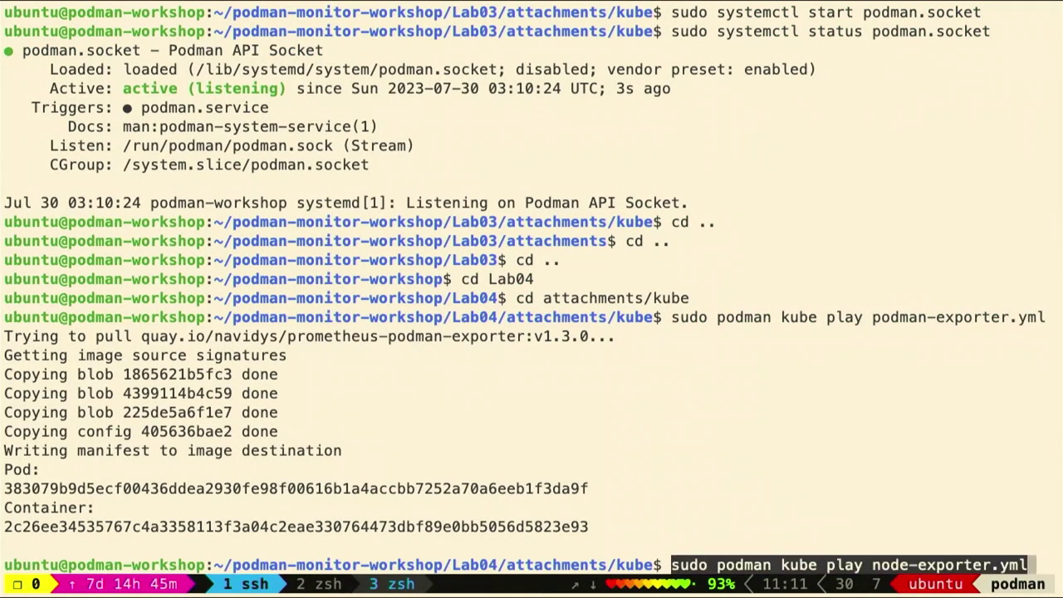
key(Return)
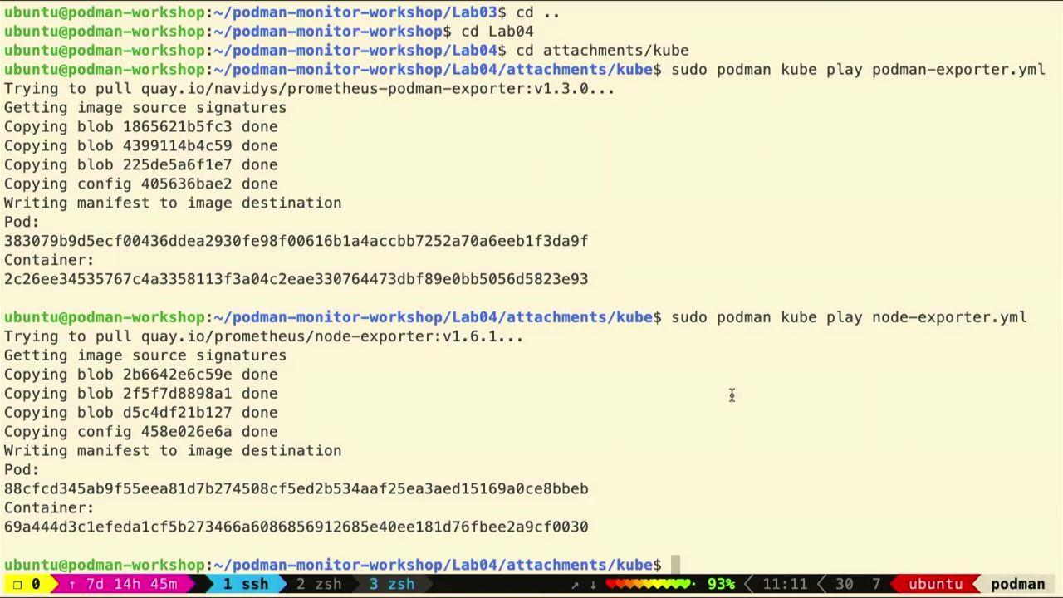
key(ctrl+Left)
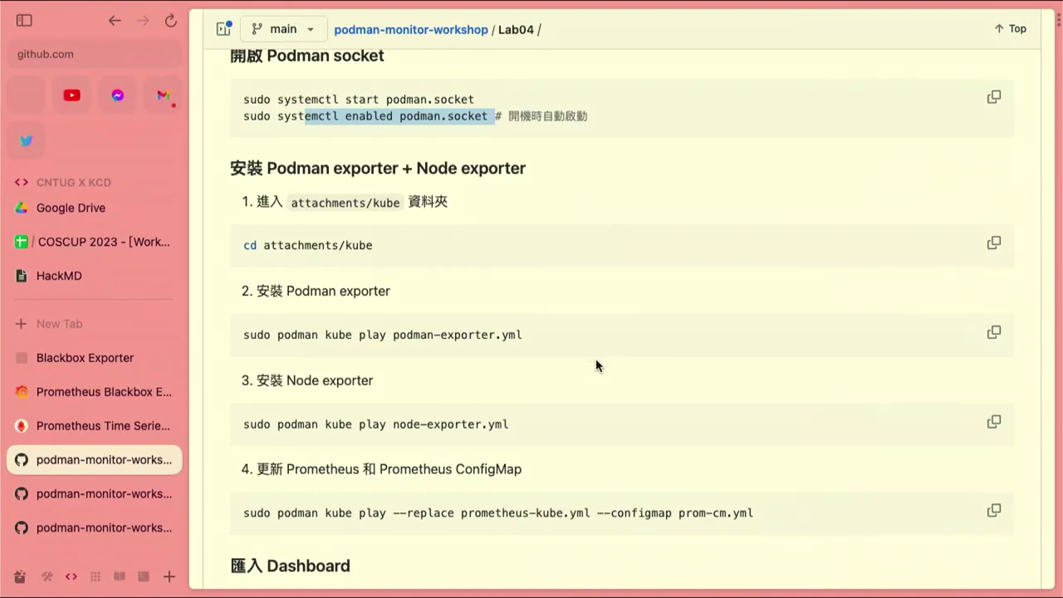
Open the Lab04 attachments folder containing grafana, kube and prometheus
scroll(596, 358, down, 2)
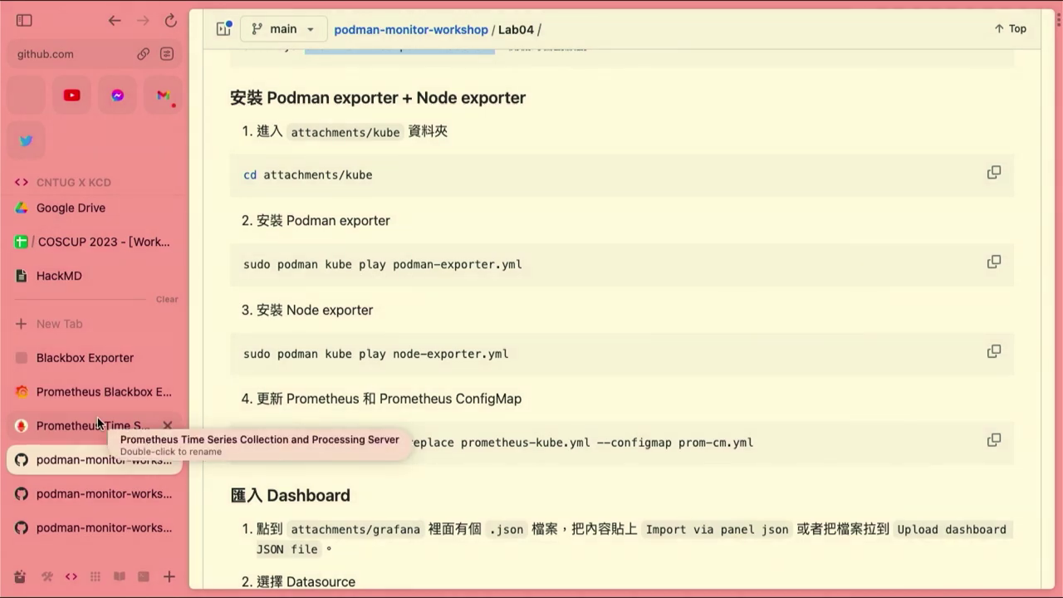
scroll(496, 242, up, 10)
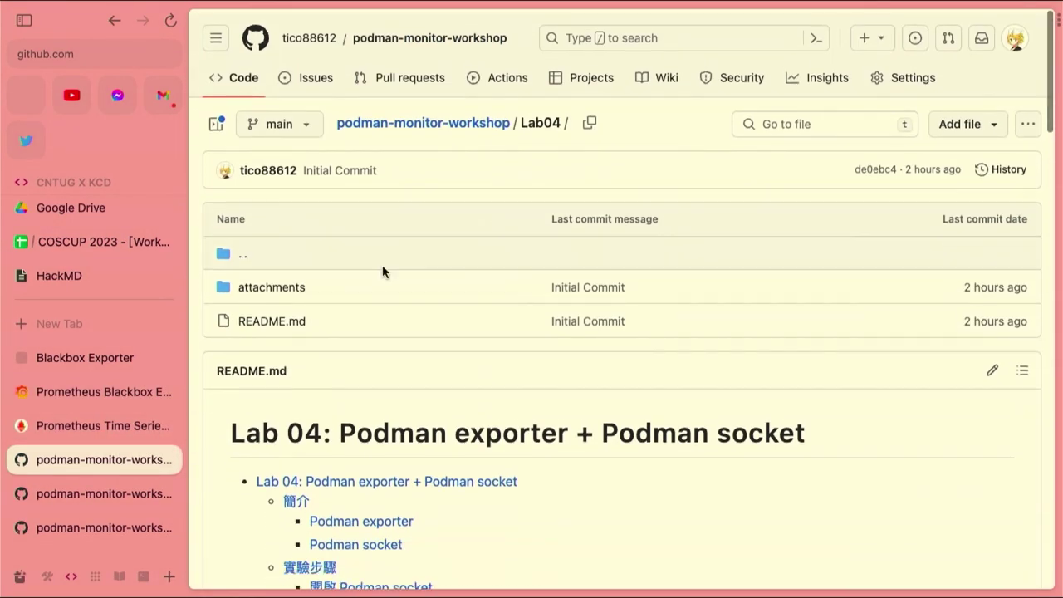
click(265, 286)
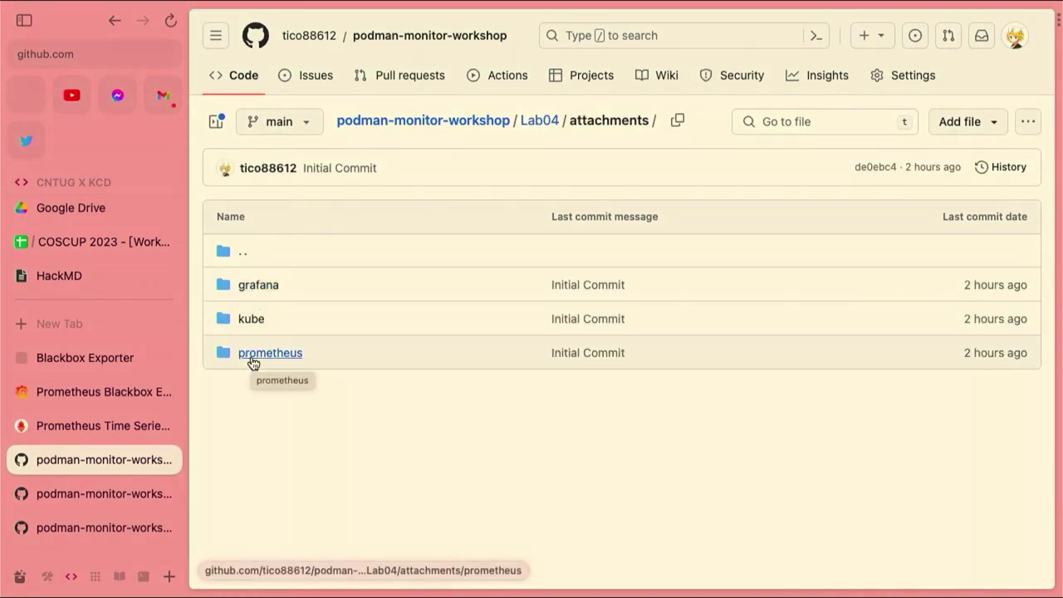
Check container port 9882 on line 17 of kube/podman-exporter.yml, then open node-exporter.yml
click(250, 319)
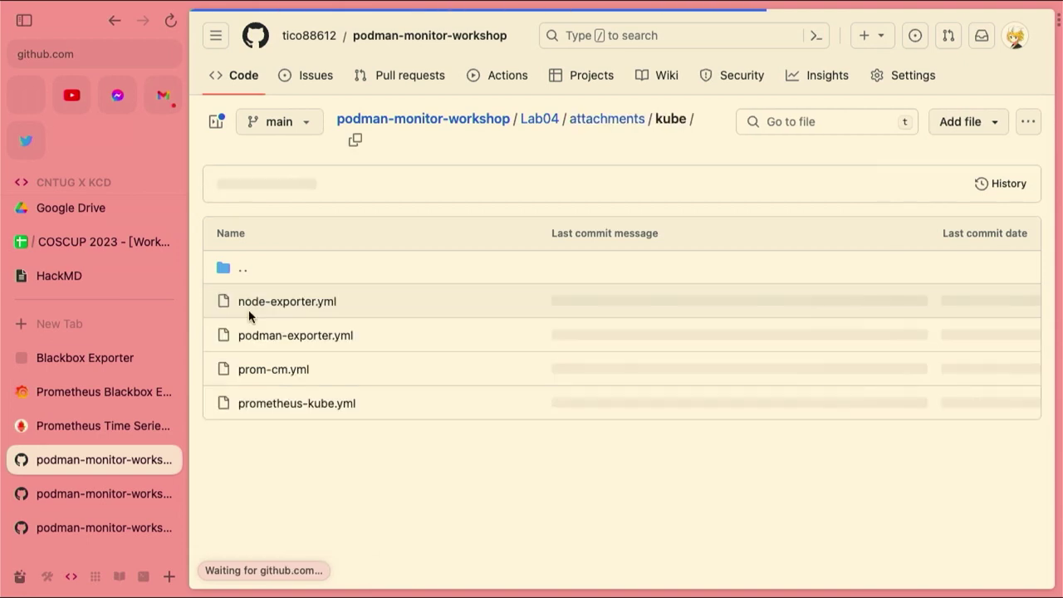
click(267, 335)
scroll(423, 411, down, 3)
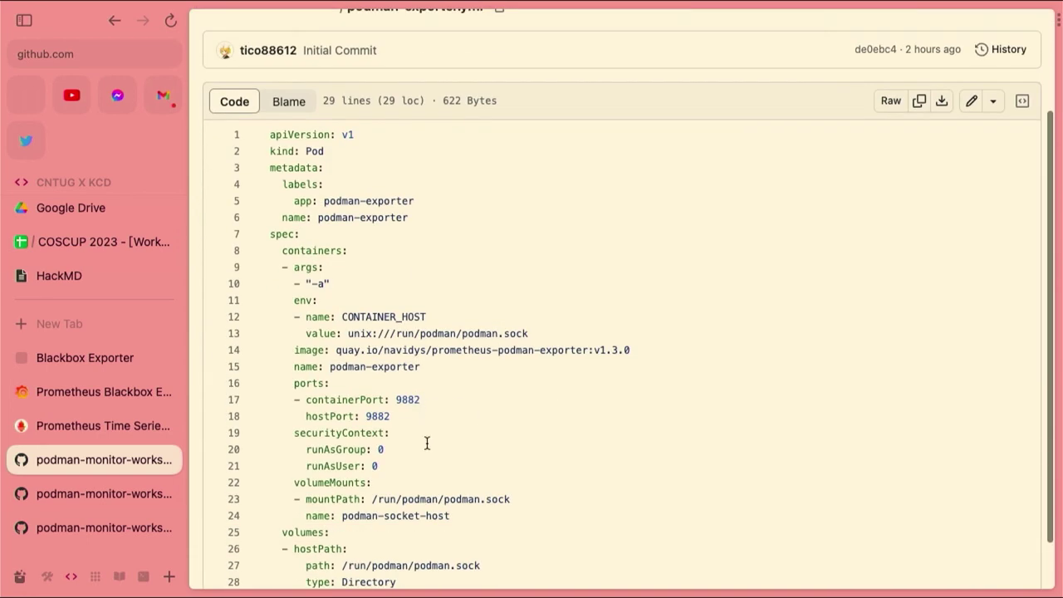
drag(395, 399, 422, 399)
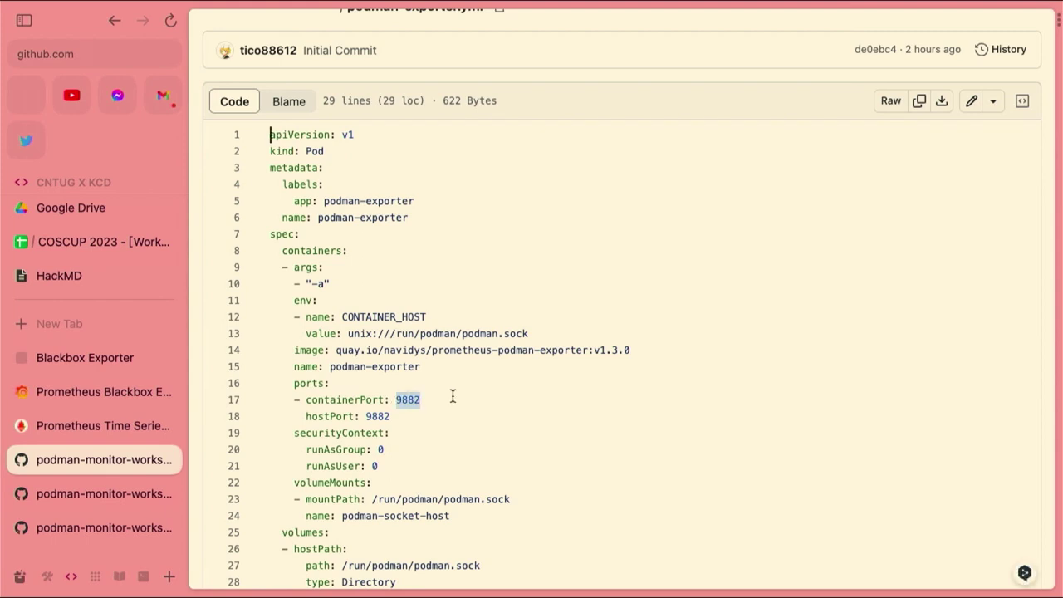
key(super+bracketleft)
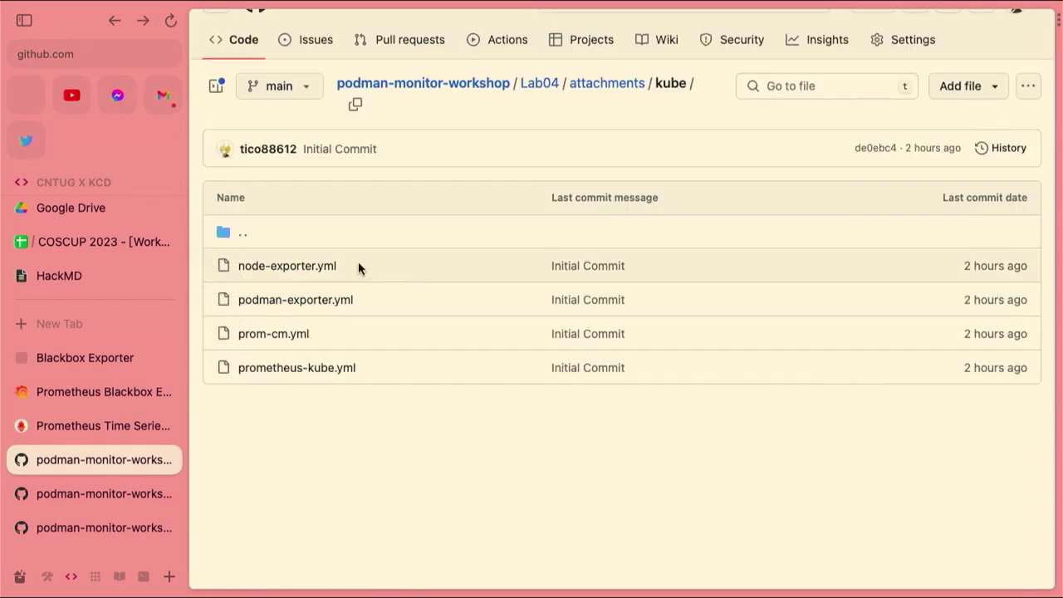
click(322, 267)
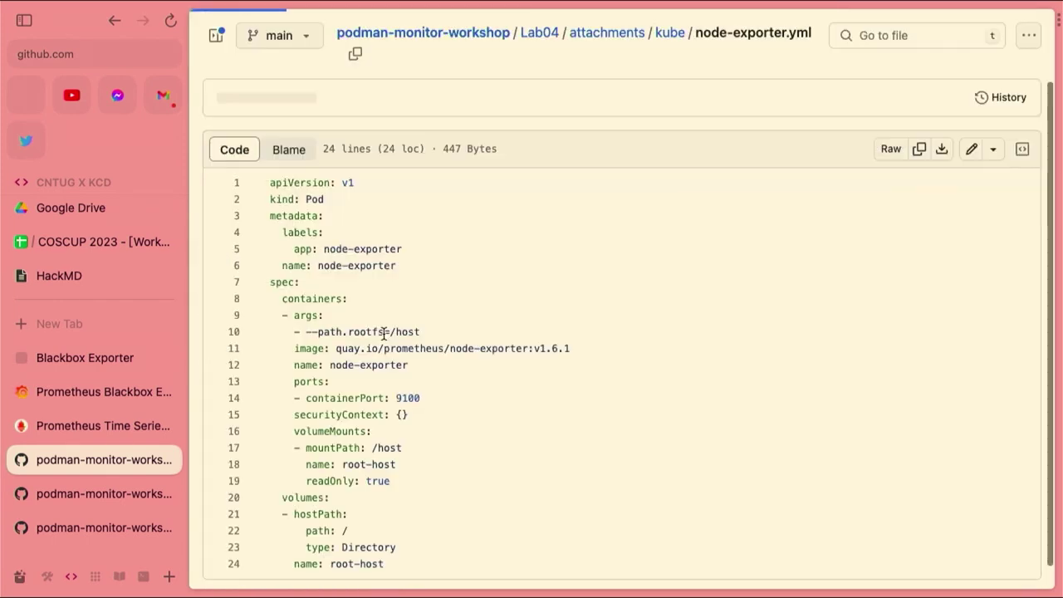
Open the Podman exporter on port 9882 in a new tab and view its metrics output
click(88, 319)
text(pod)
key(Right)
key(BackSpace)
key(BackSpace)
key(BackSpace)
text(882)
key(Return)
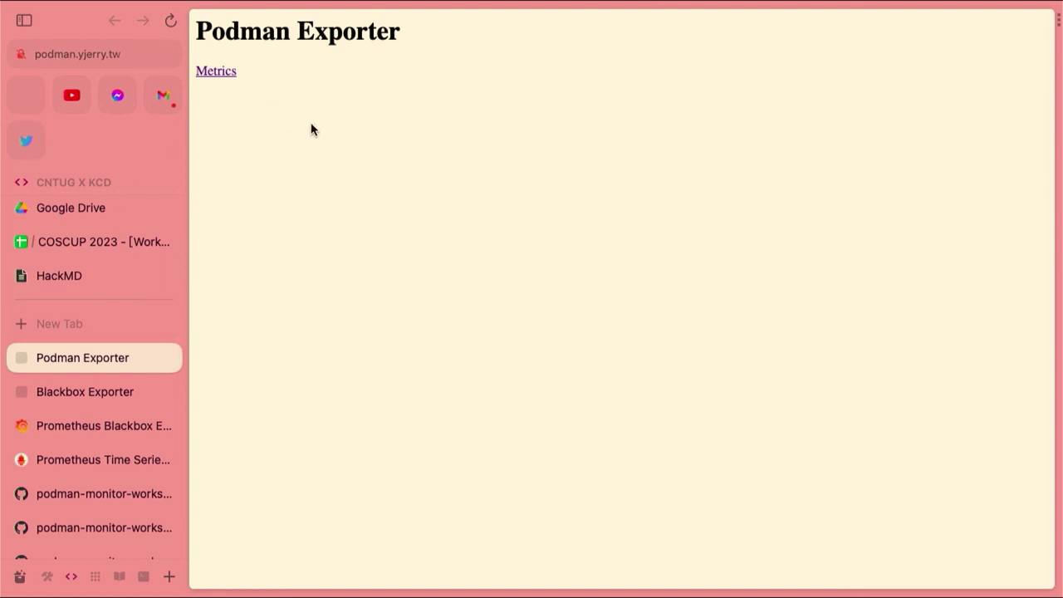
click(230, 75)
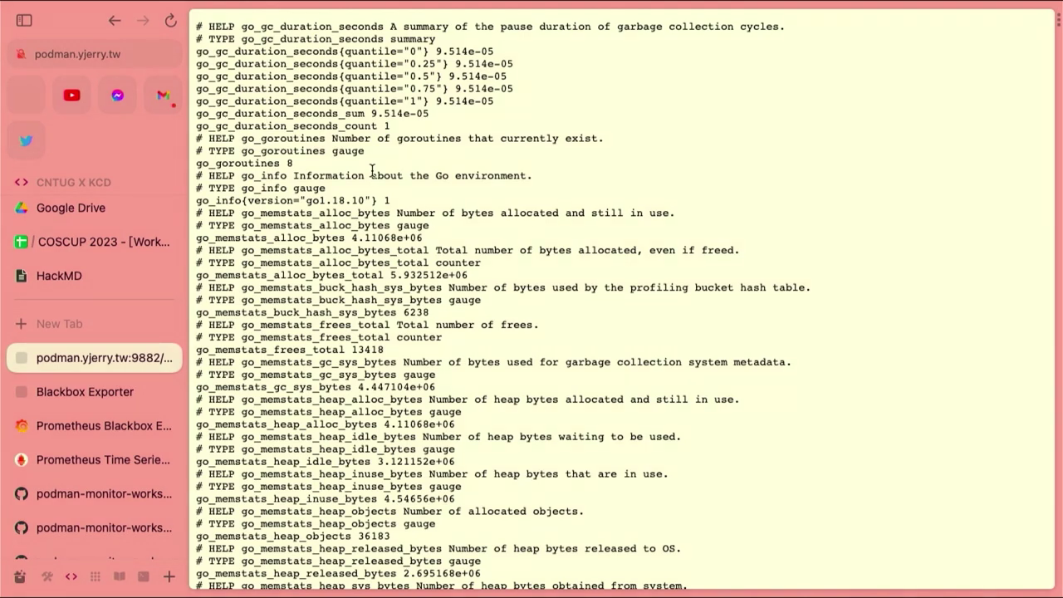
scroll(372, 170, left, 5)
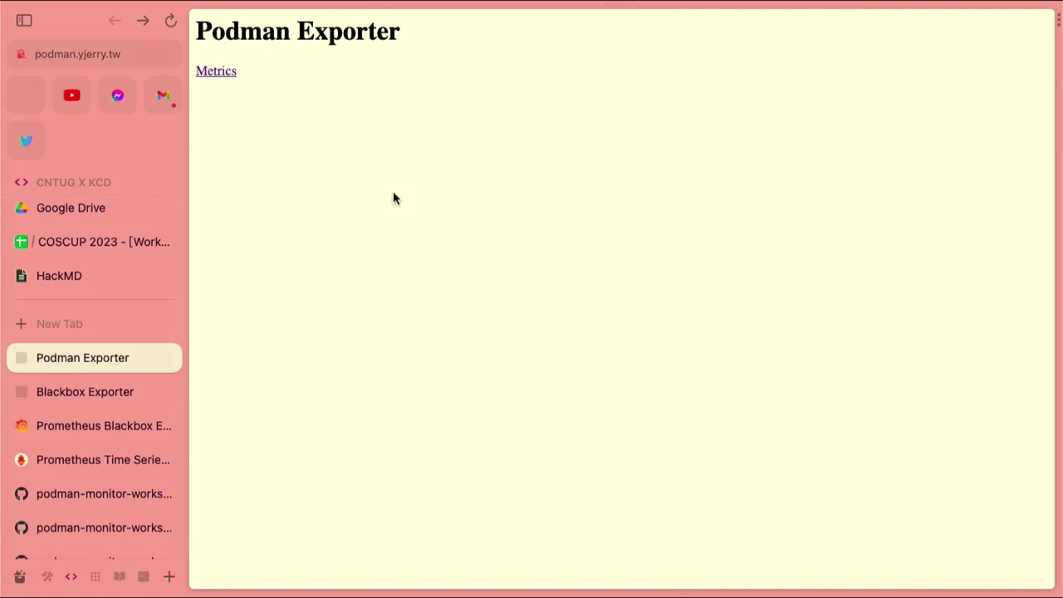
click(83, 428)
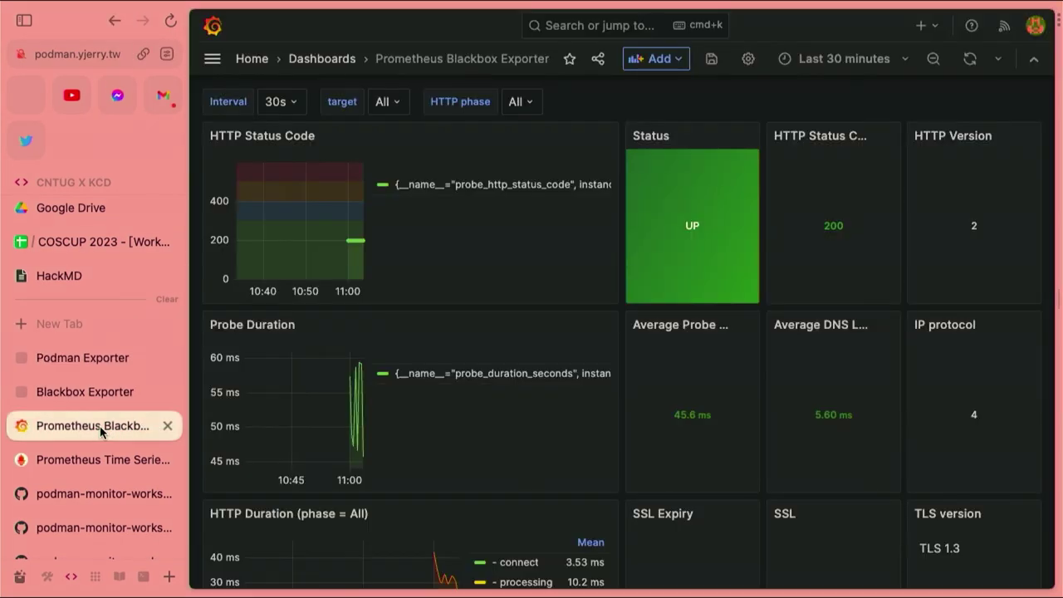
Review the workshop's node-exporter.yml and prometheus.yml files, then return to the Podman Exporter page
click(85, 459)
click(86, 491)
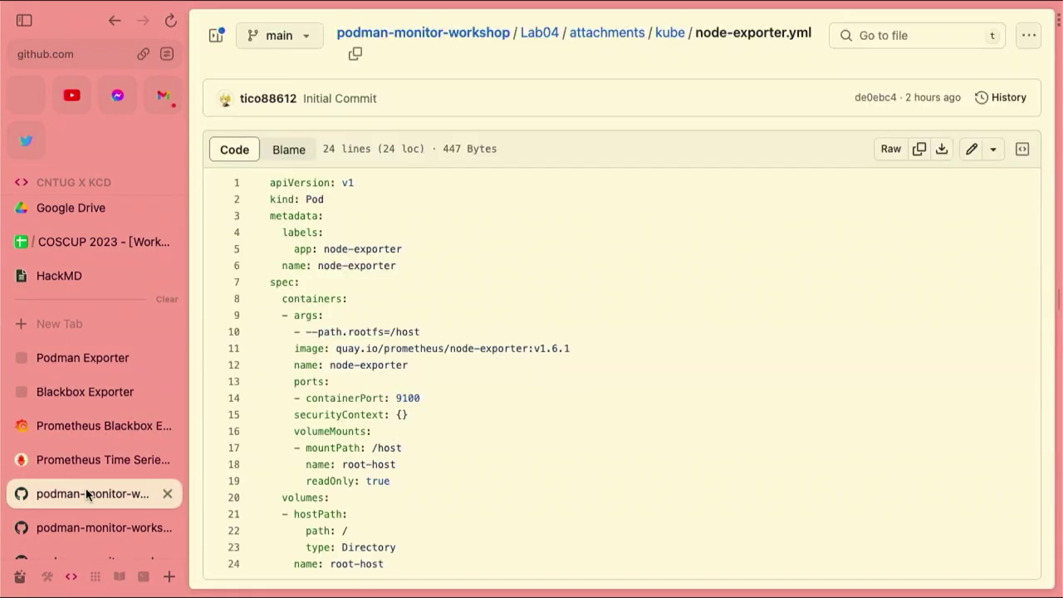
click(90, 523)
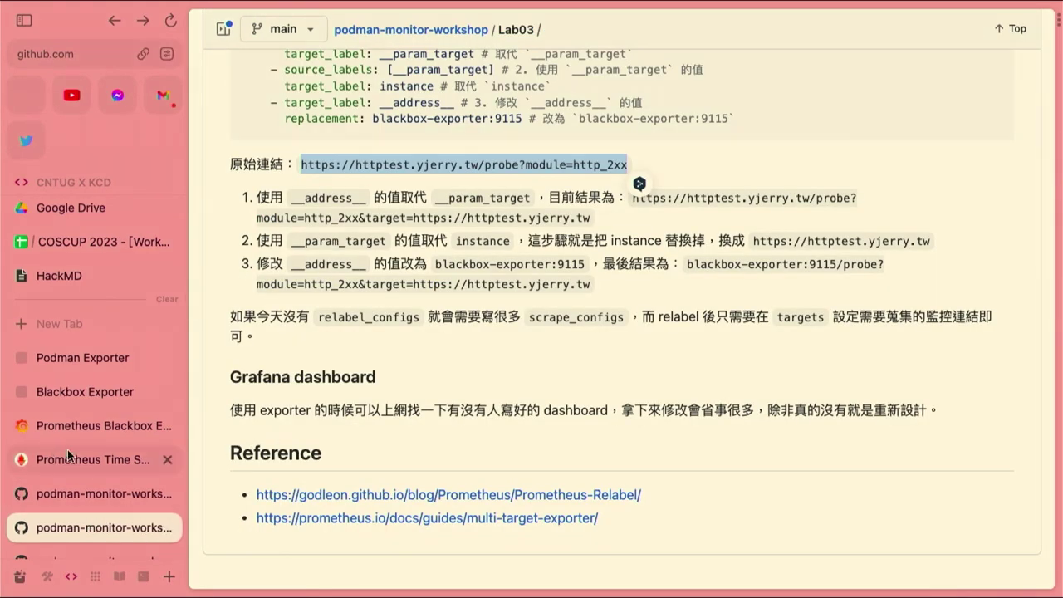
scroll(67, 452, down, 2)
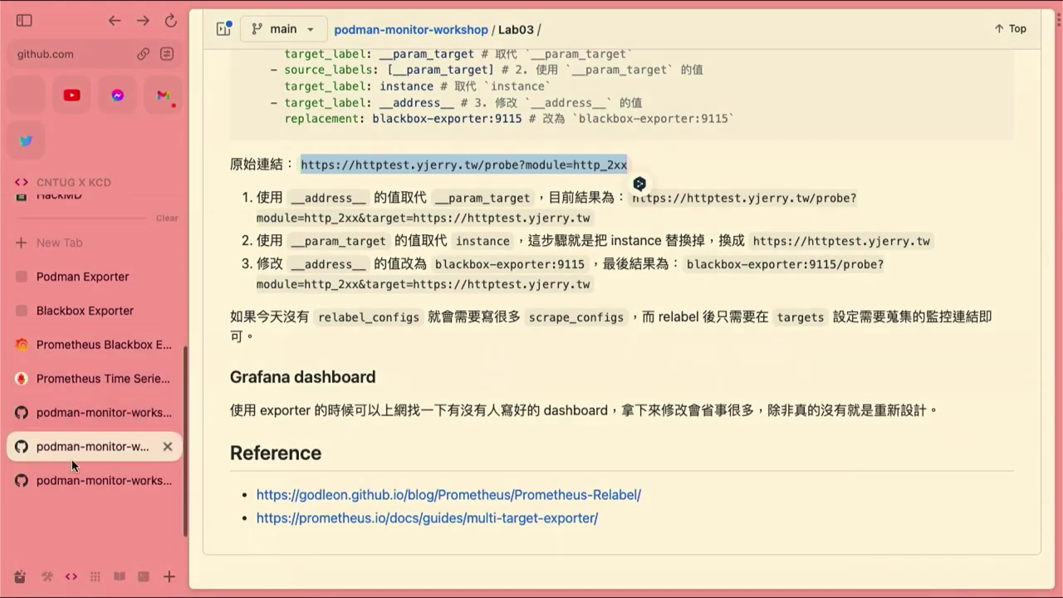
click(70, 475)
scroll(230, 461, left, 5)
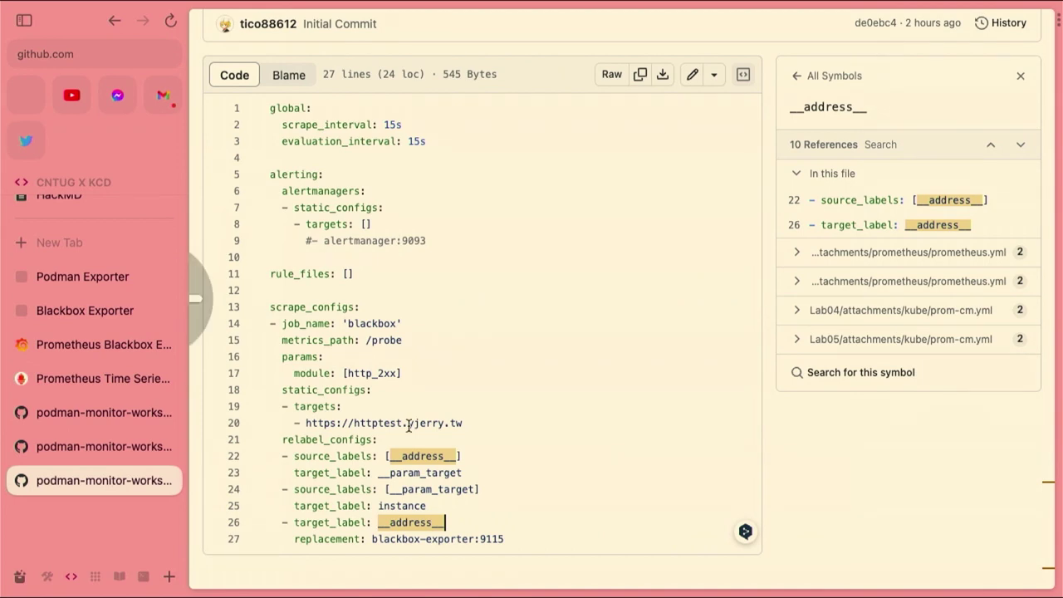
click(54, 412)
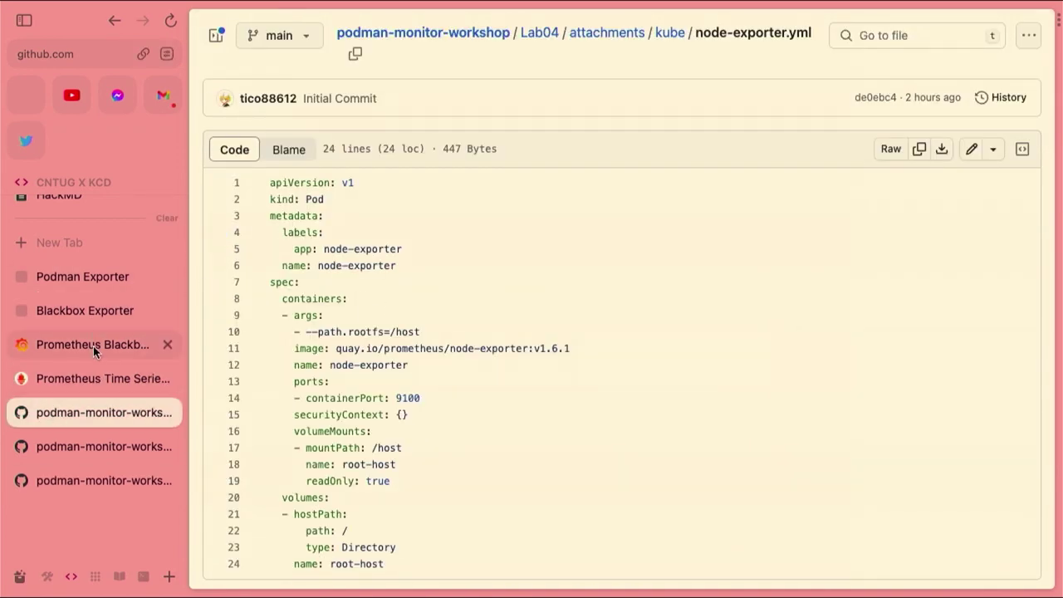
click(90, 282)
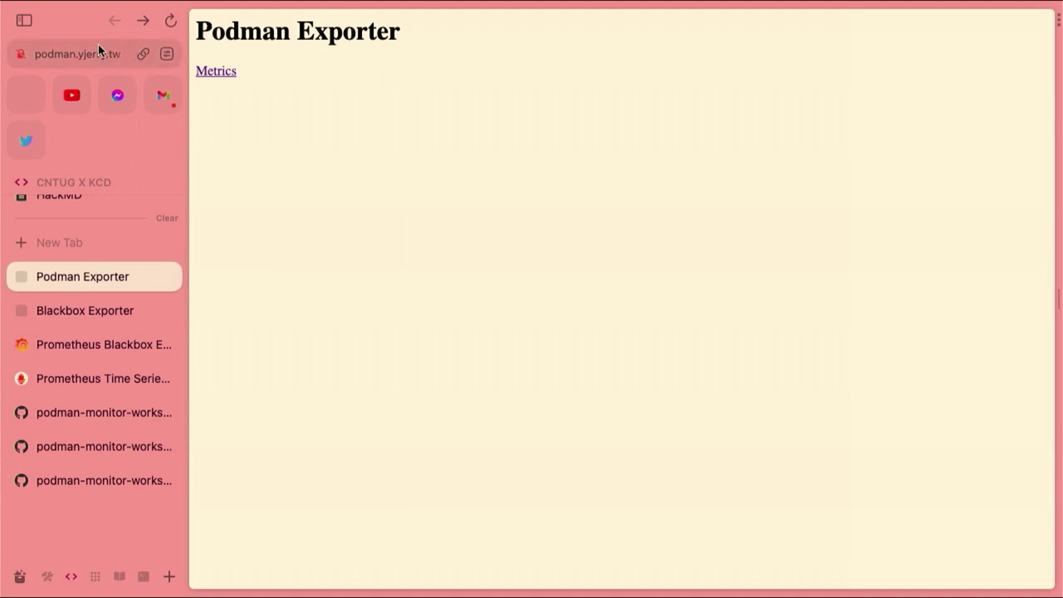
Change the exporter address to port 9100 and view the Node Exporter 1.6.1 metrics
click(98, 44)
key(Right)
key(BackSpace)
key(BackSpace)
key(BackSpace)
key(BackSpace)
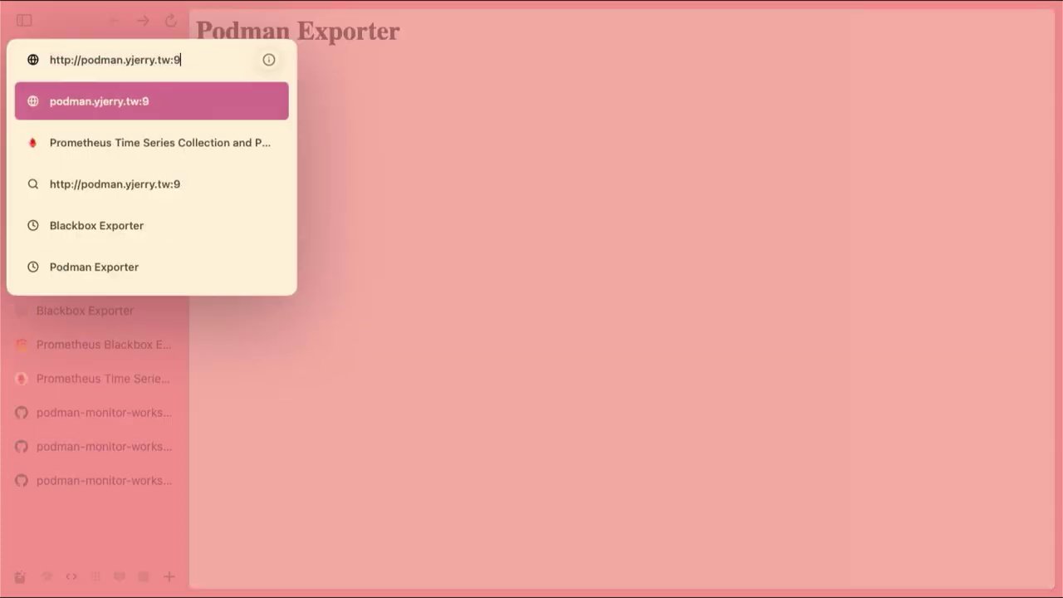
text(100)
key(Return)
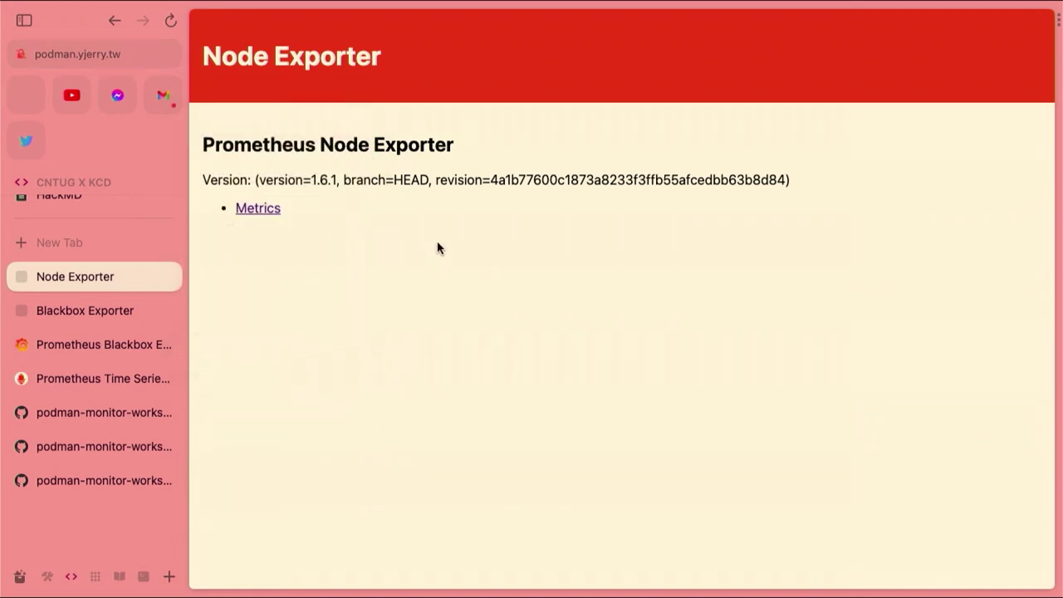
click(249, 209)
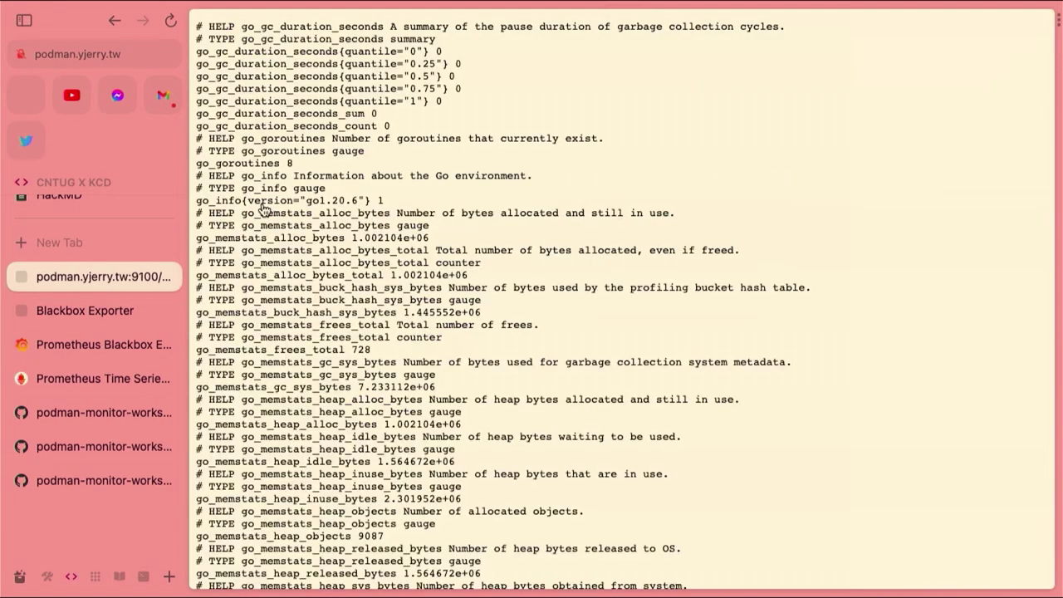
scroll(263, 208, left, 5)
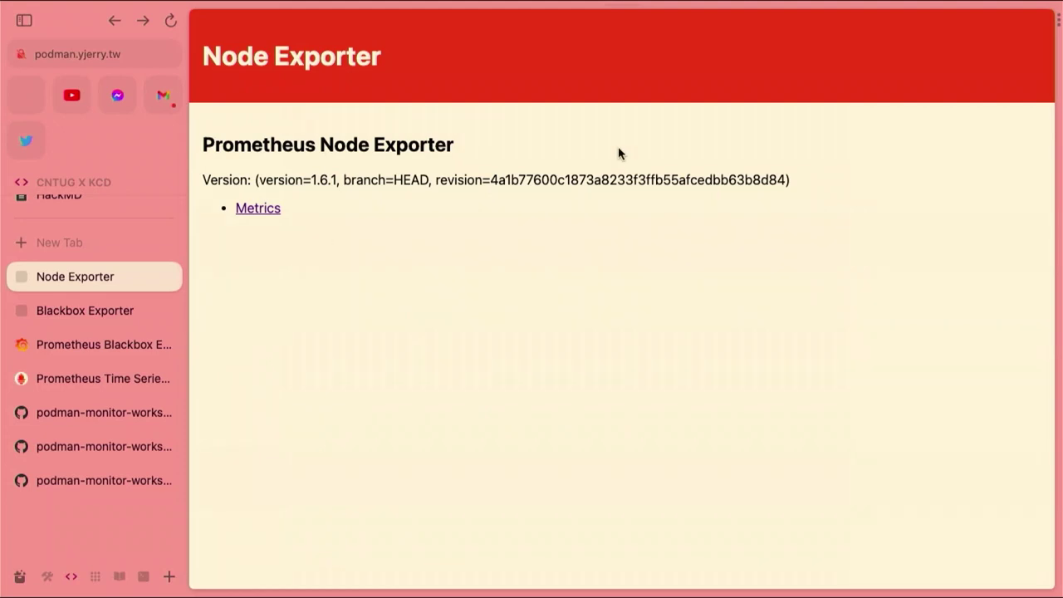
click(79, 344)
click(81, 390)
click(82, 414)
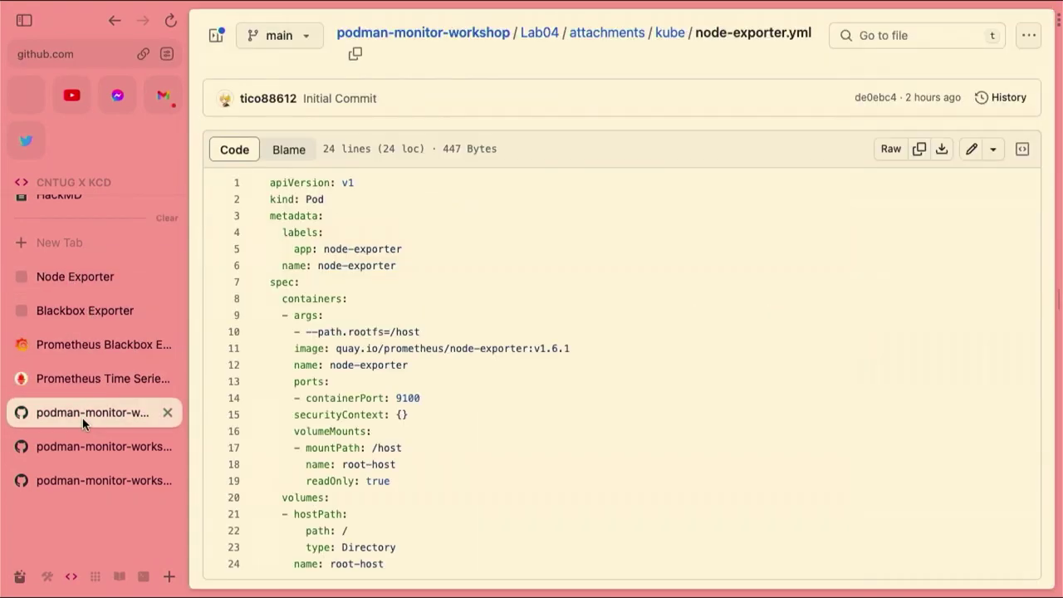
Copy the step-4 'podman kube play --replace' Prometheus/prom-cm.yml command and run it in the terminal
scroll(399, 400, left, 5)
scroll(399, 397, left, 5)
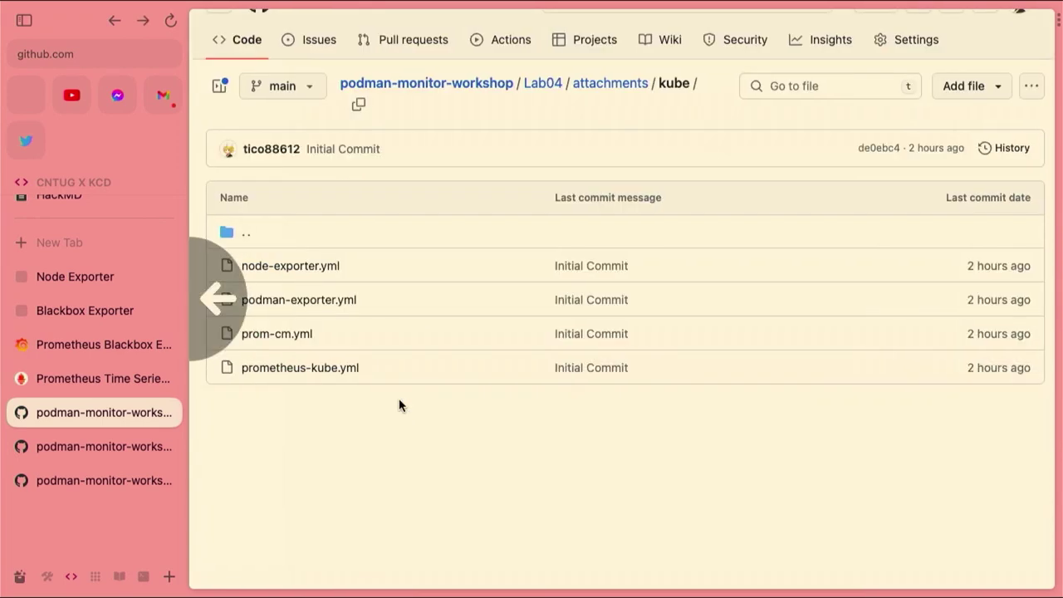
scroll(399, 398, left, 5)
scroll(397, 400, down, 10)
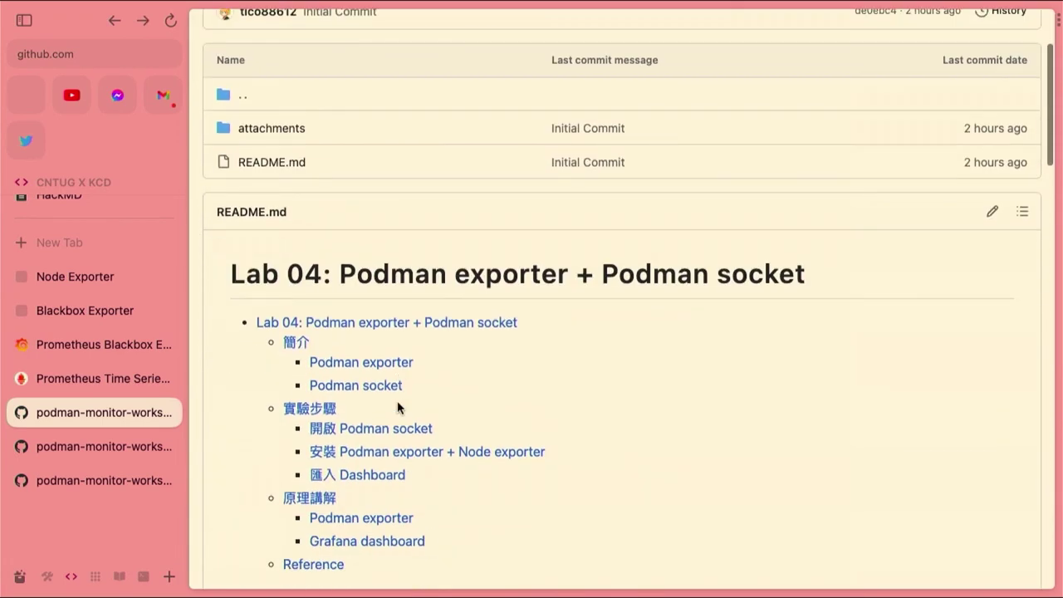
scroll(397, 408, down, 10)
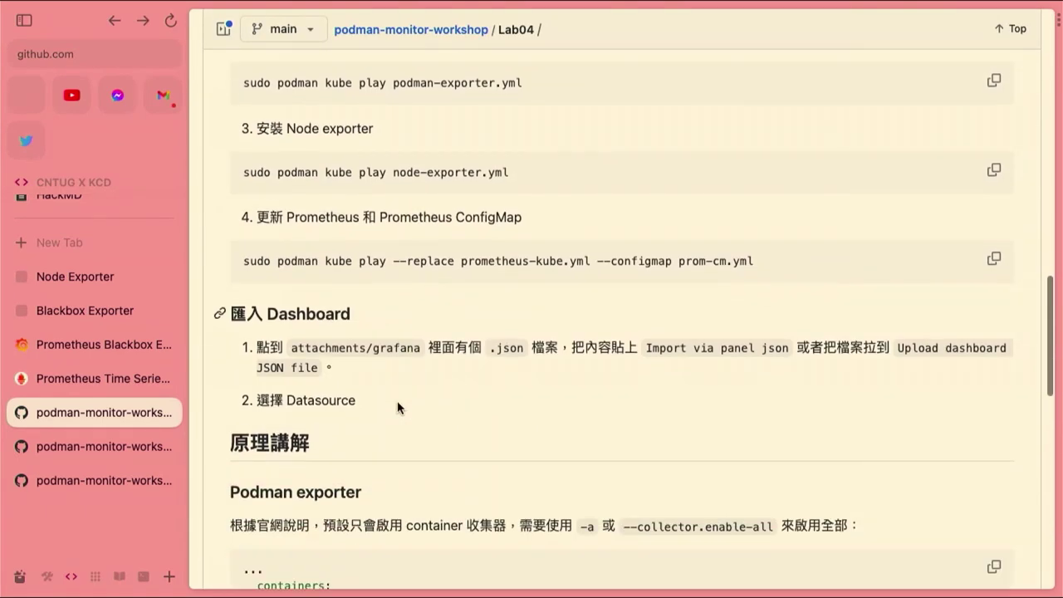
drag(235, 259, 754, 263)
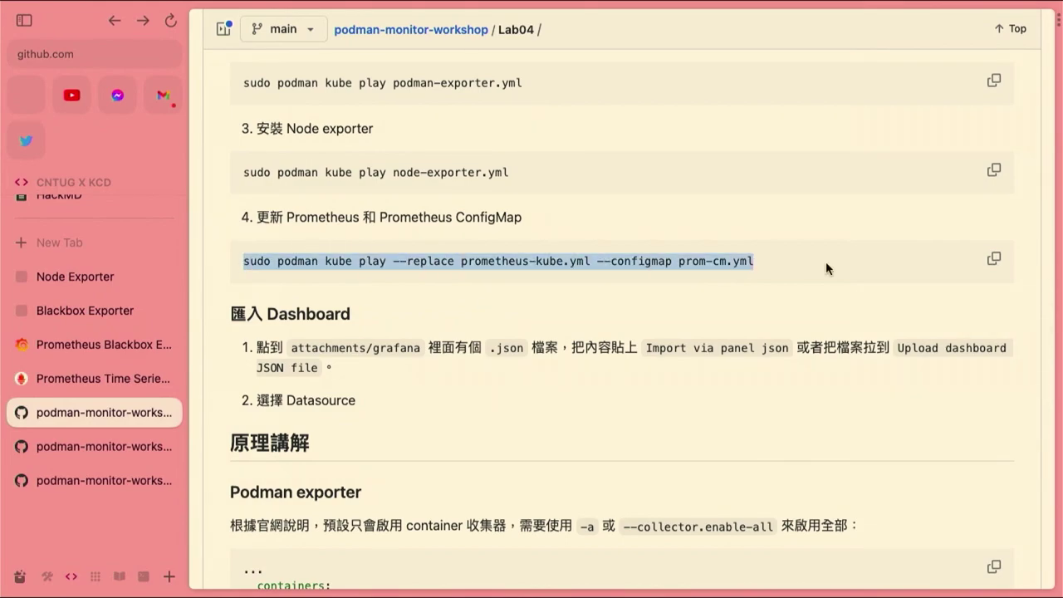
click(993, 258)
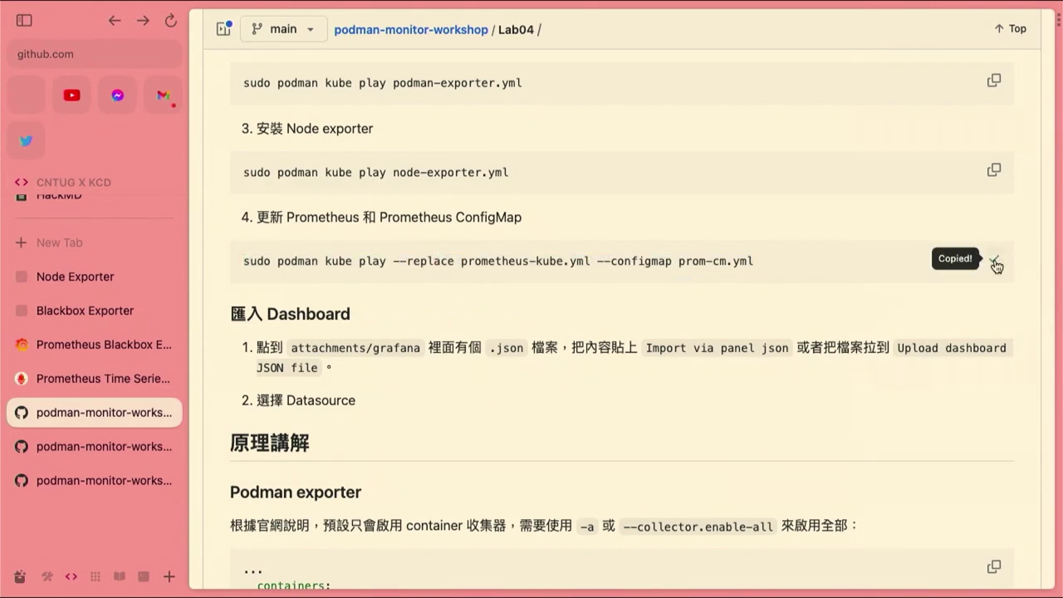
key(super+Tab)
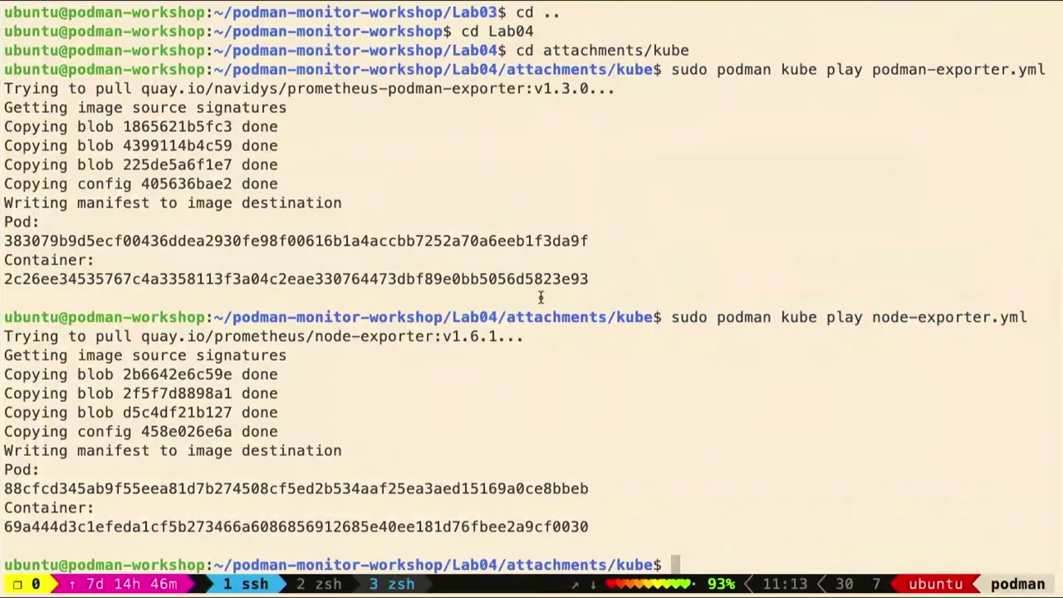
key(super+v)
key(Return)
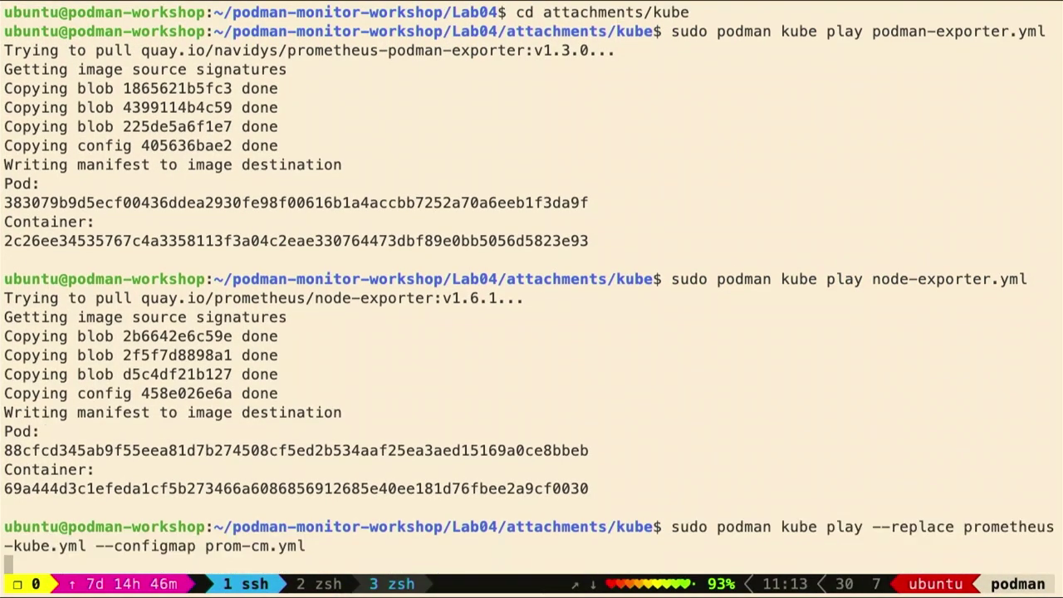
key(super+Tab)
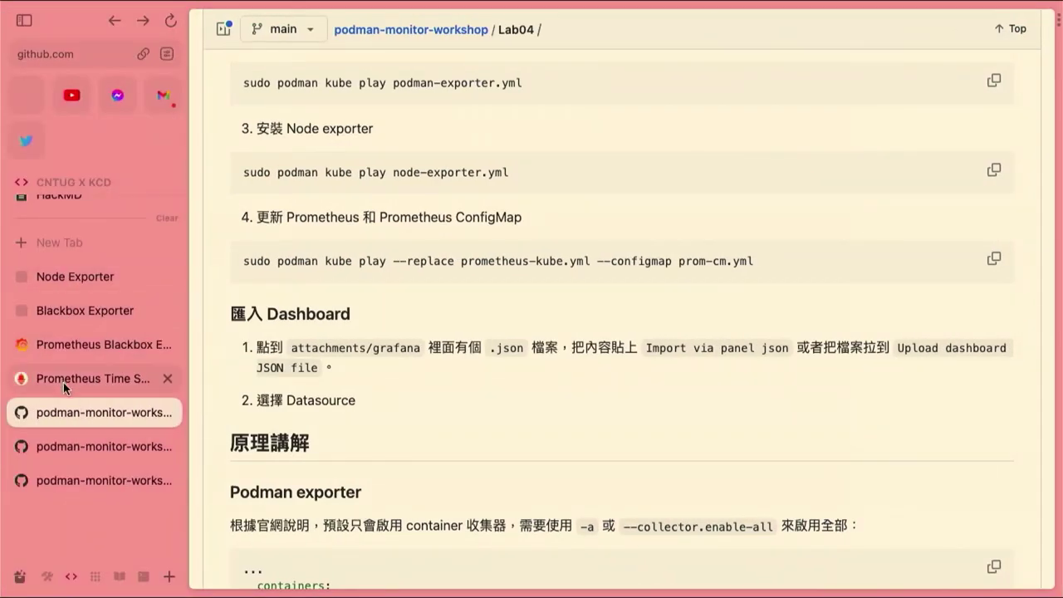
click(72, 347)
Reload Prometheus Targets to show node-exporter and podman-exporter jobs at 1/1 UP
click(73, 376)
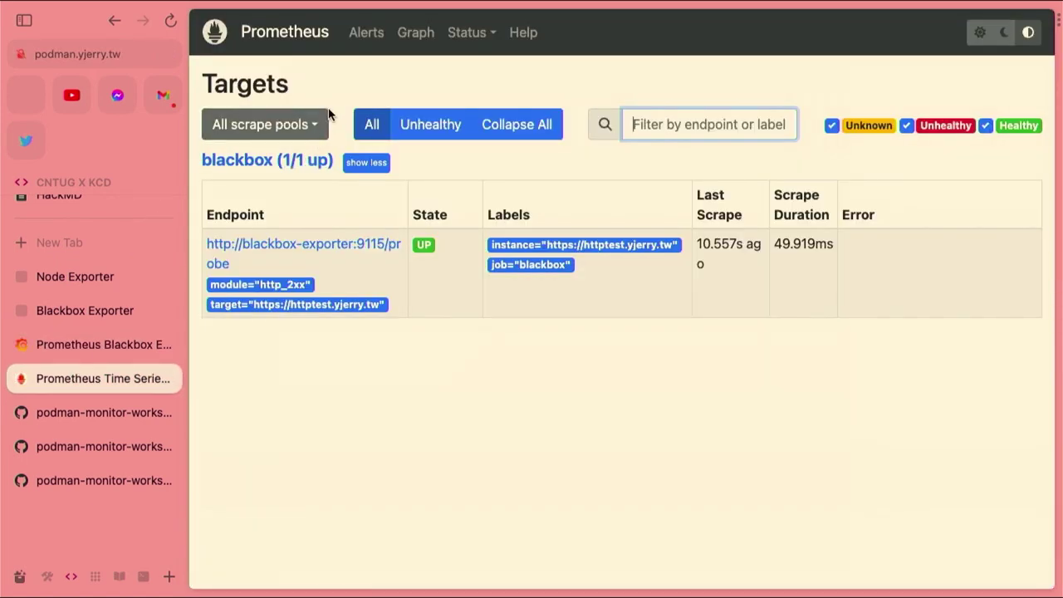
click(407, 342)
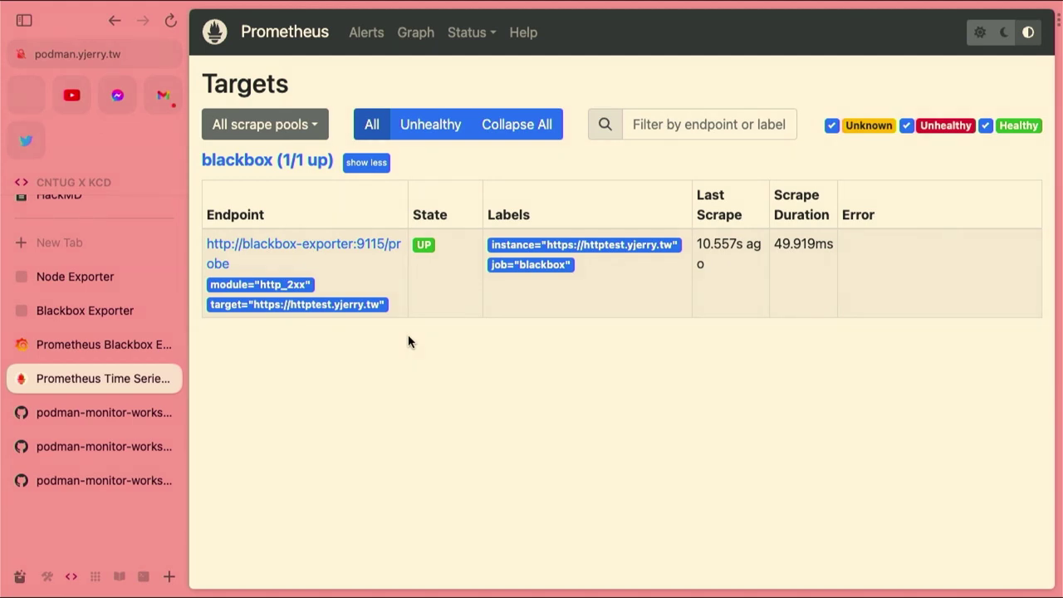
key(super+r)
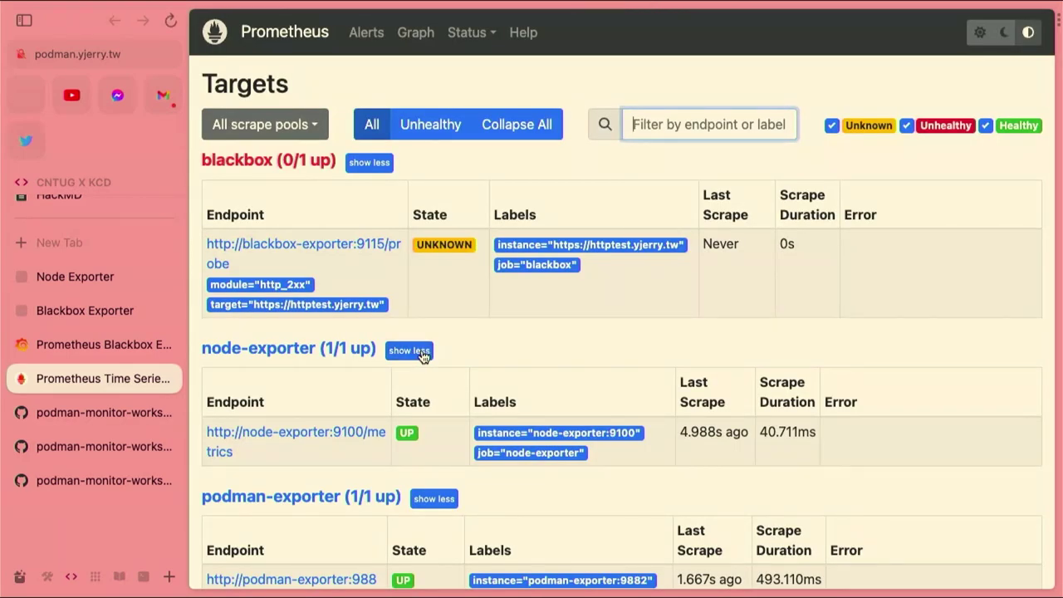
scroll(421, 348, down, 1)
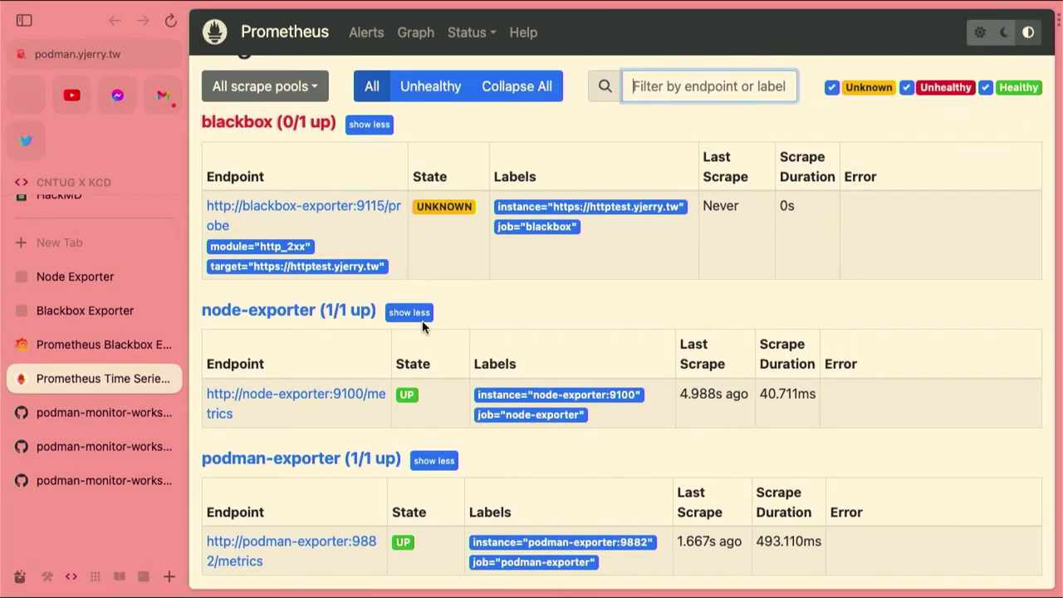
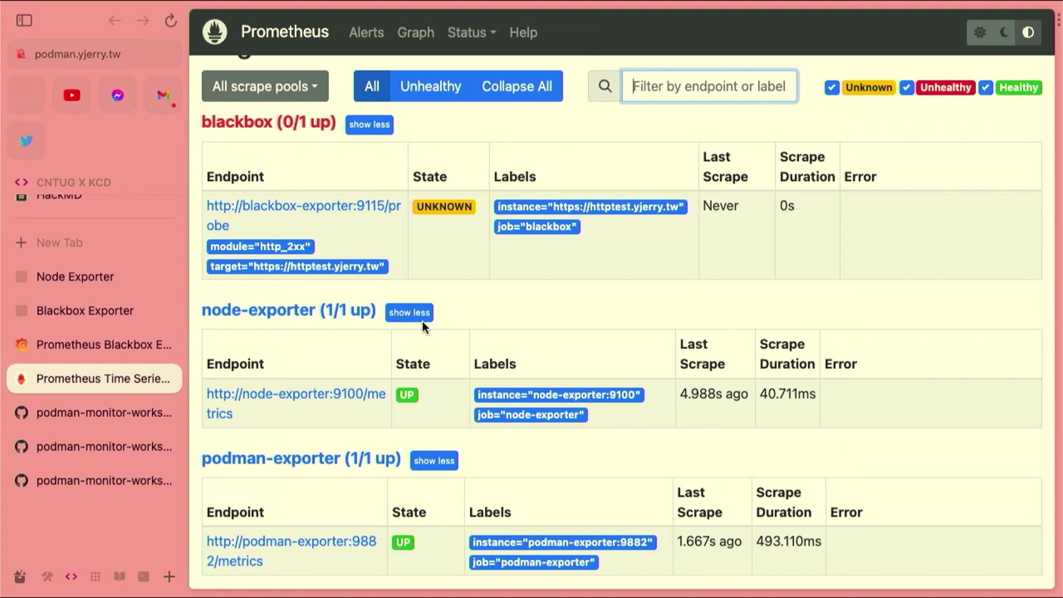
Reload the Prometheus targets page, then go to Grafana's home page
click(835, 291)
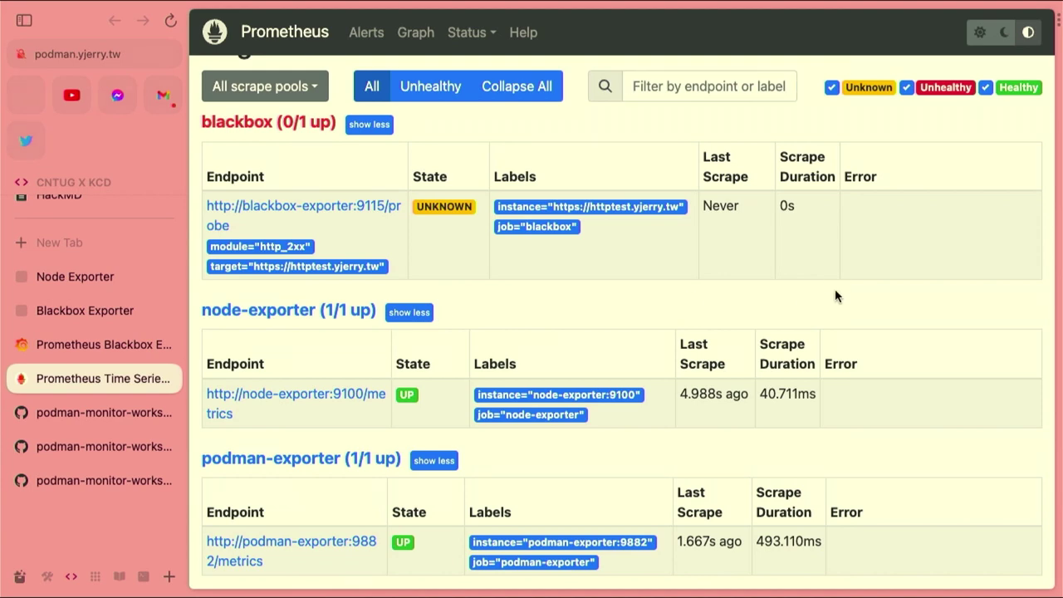
key(super+r)
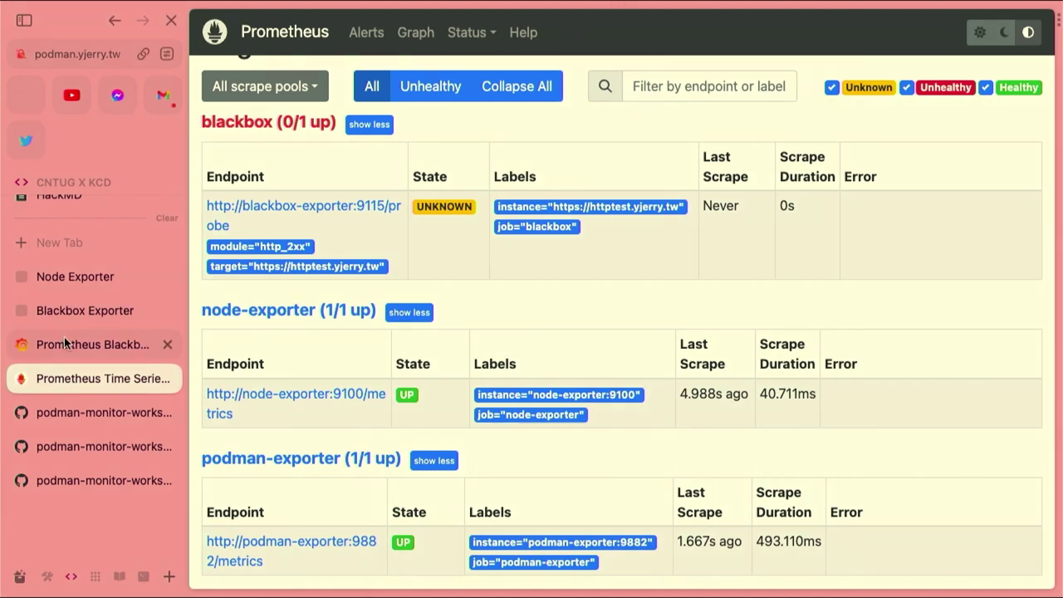
click(66, 343)
click(251, 59)
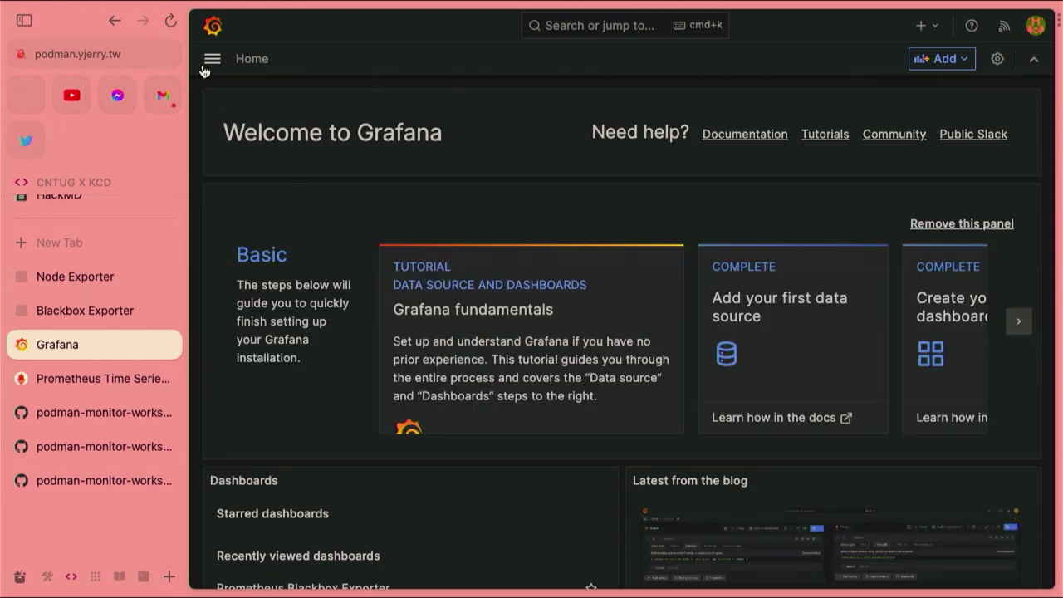
Open Grafana's dashboard Import page via Dashboards > New > Import
click(210, 60)
click(274, 185)
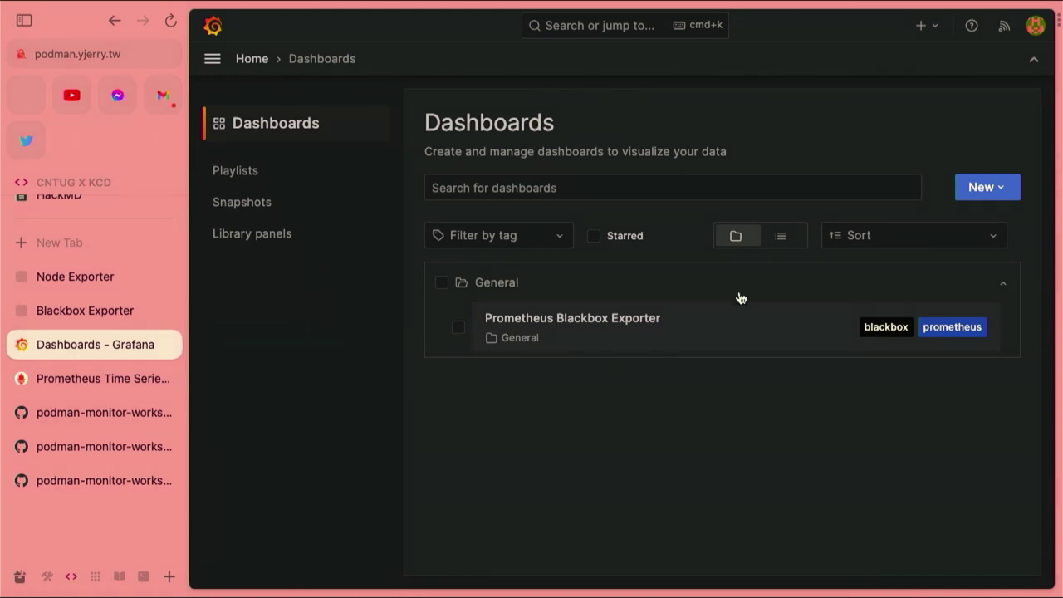
click(984, 192)
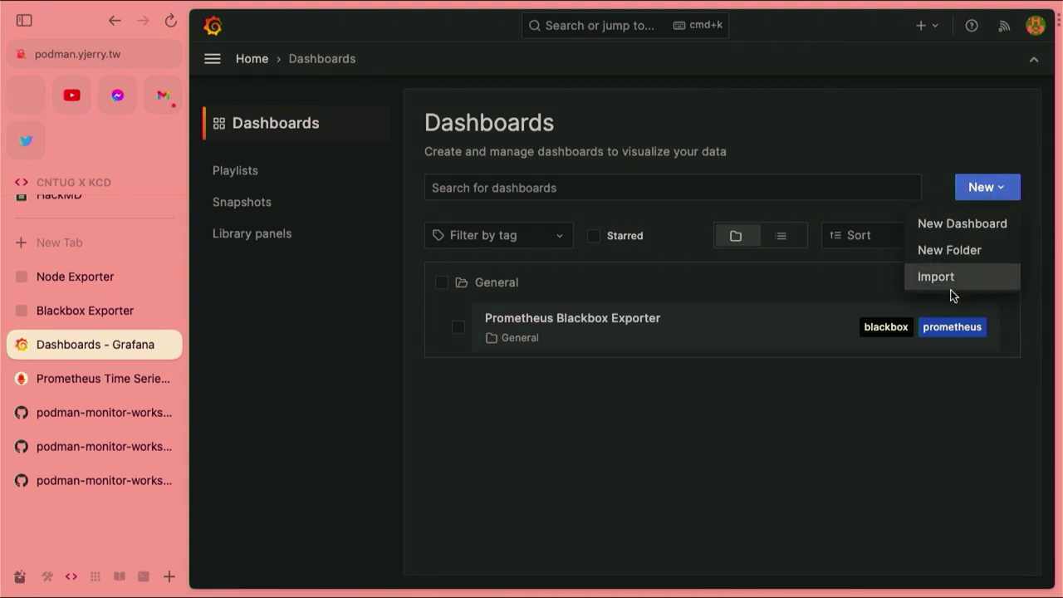
click(949, 282)
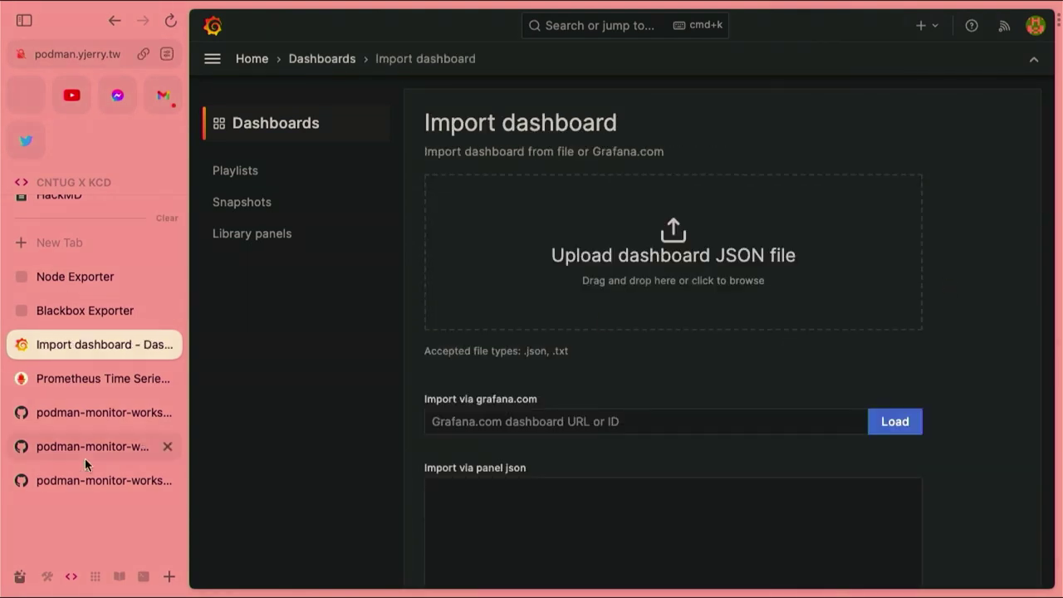
Bring up the workshop's Lab04 README on GitHub
click(89, 309)
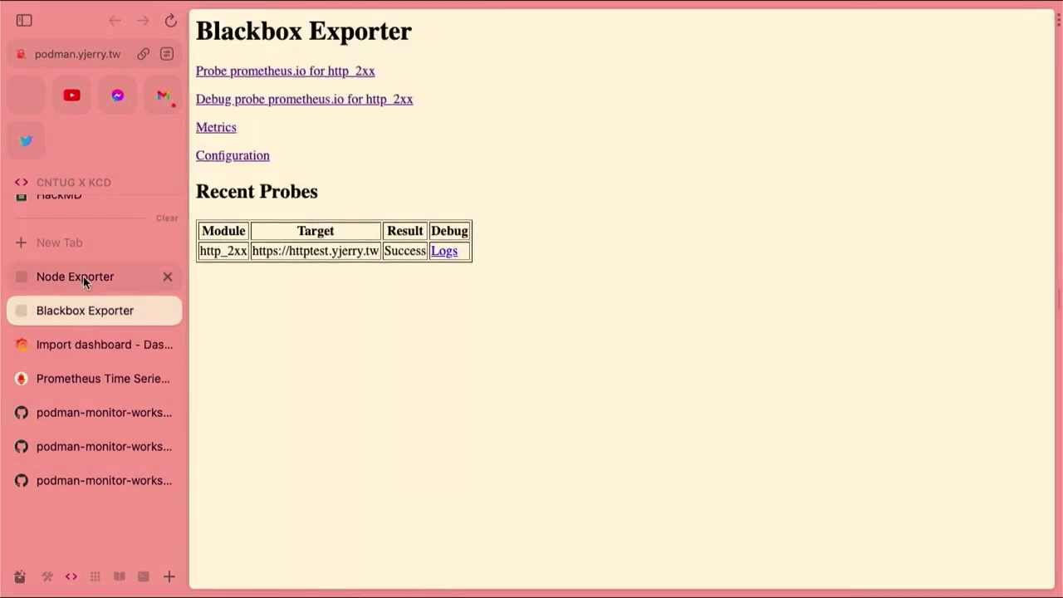
click(83, 276)
click(83, 342)
click(83, 378)
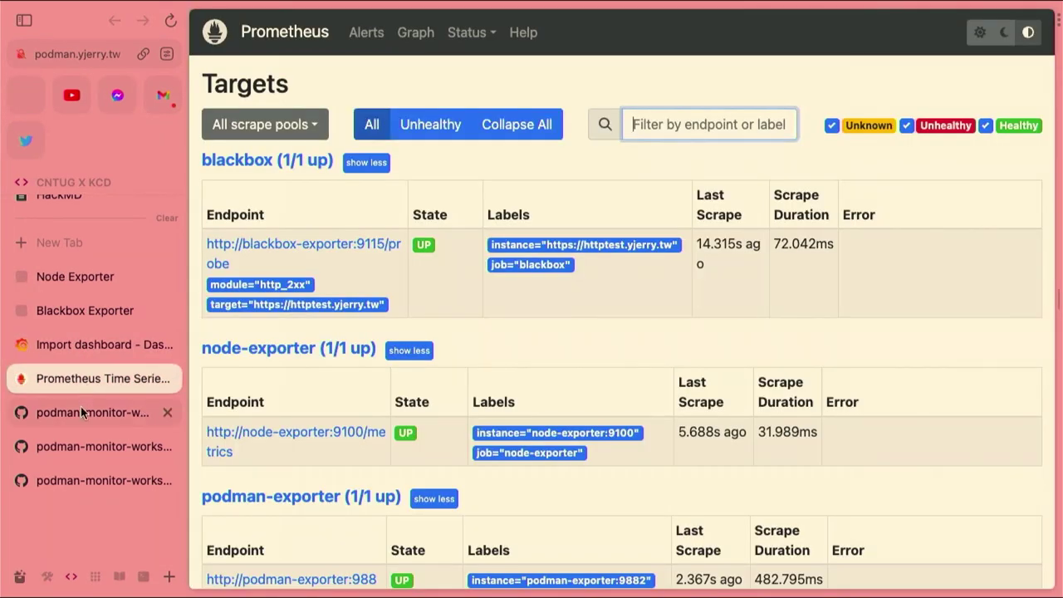
click(81, 410)
scroll(378, 264, up, 10)
scroll(378, 264, down, 1)
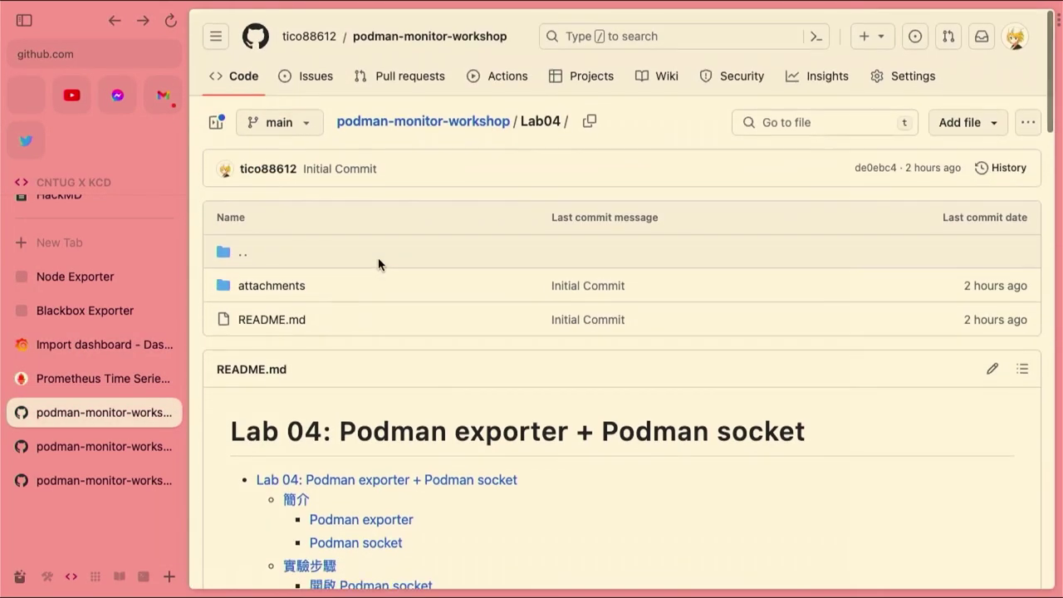
Open Lab04's grafana/Podman Dashboard-1690478577657.json as raw text and select all of it
click(268, 285)
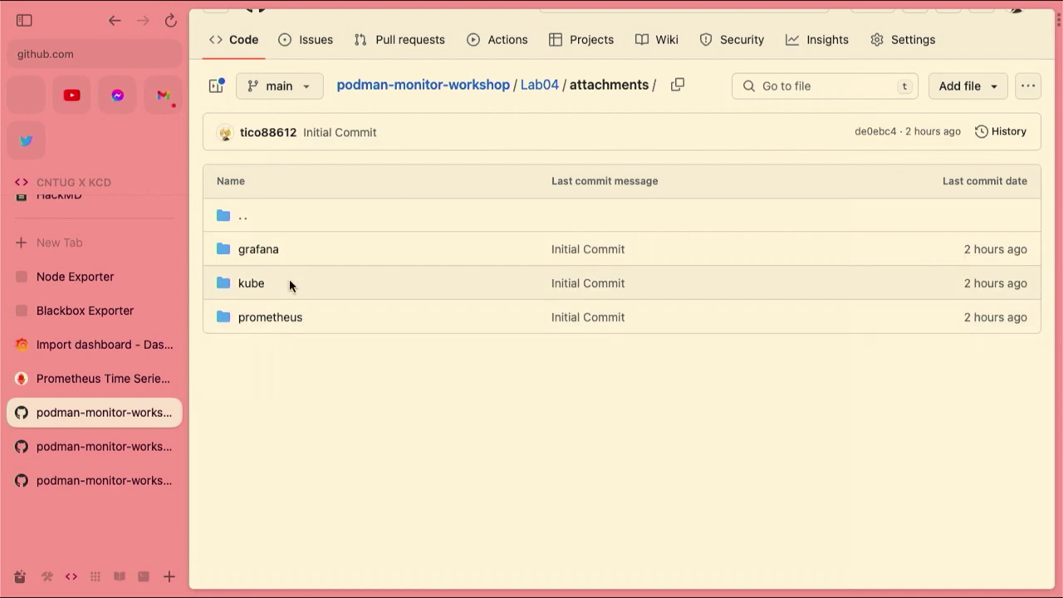
click(259, 249)
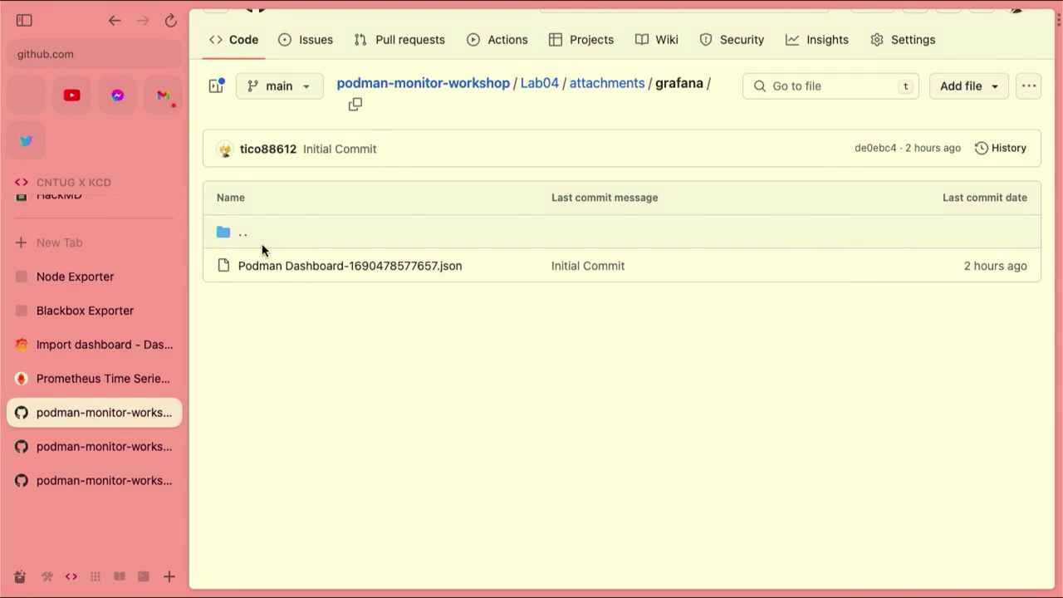
click(333, 265)
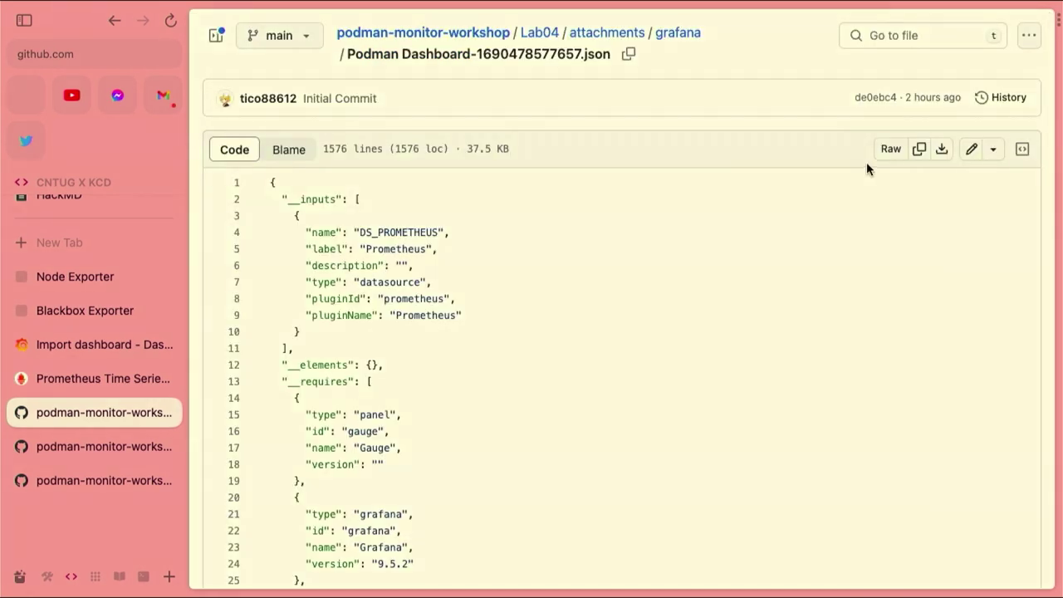
click(890, 149)
key(super+a)
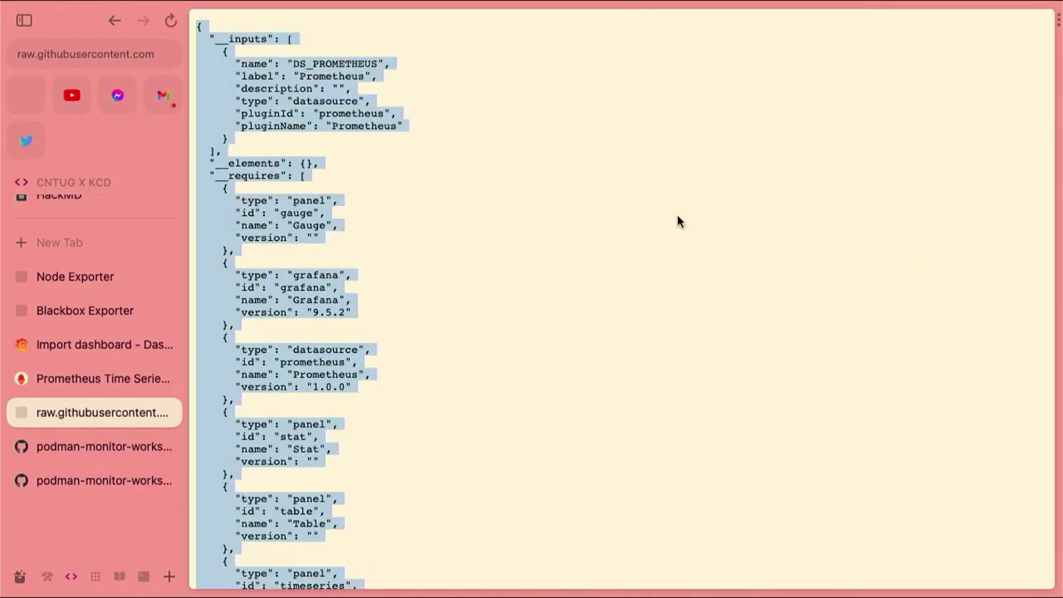
Paste the Podman Dashboard JSON into Grafana's import page and import it with the default Prometheus source
click(37, 347)
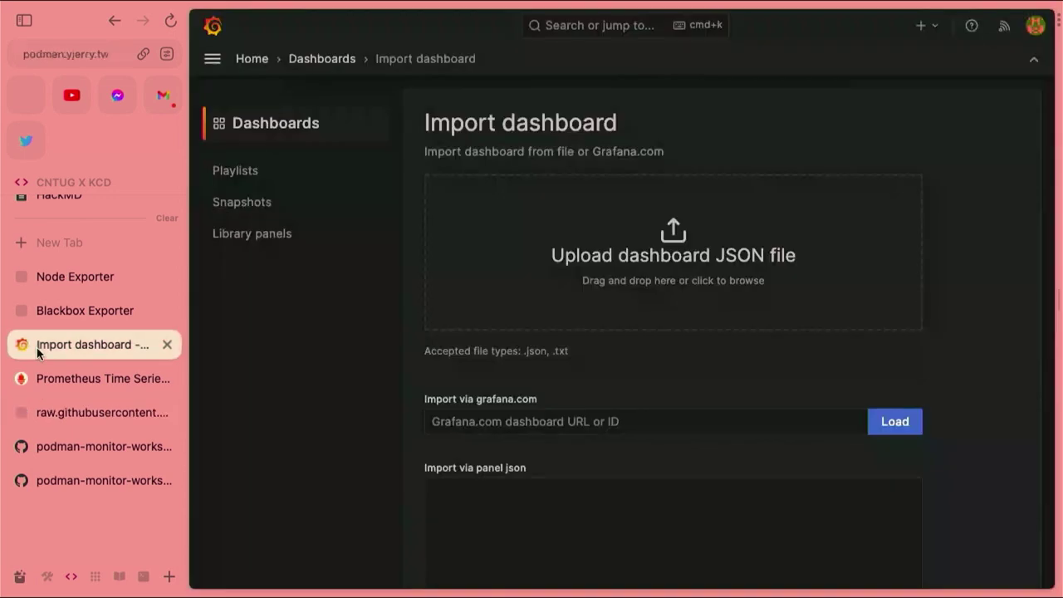
scroll(595, 475, down, 3)
click(598, 439)
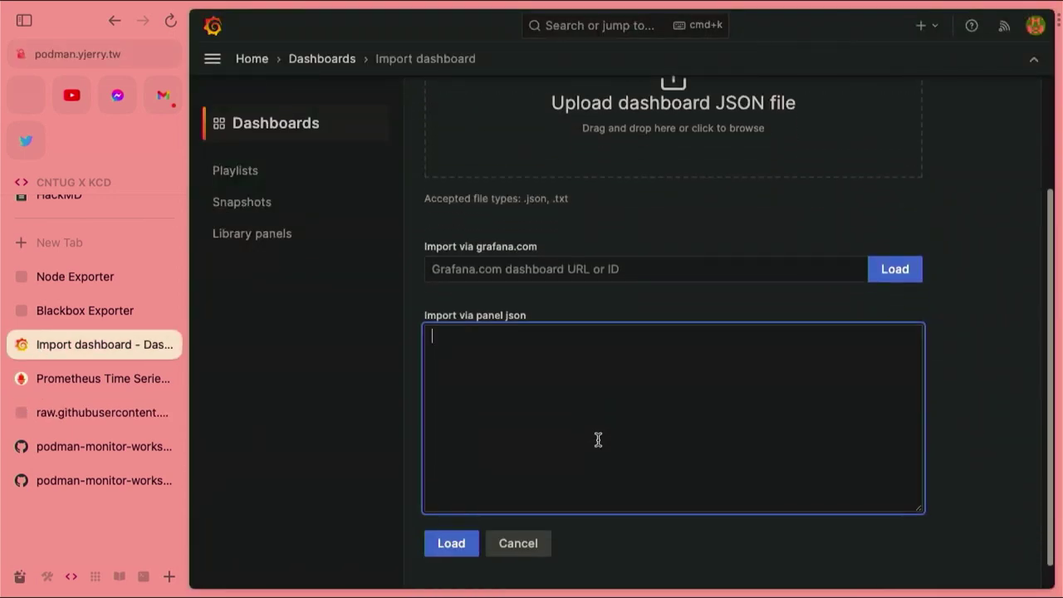
click(458, 543)
click(531, 457)
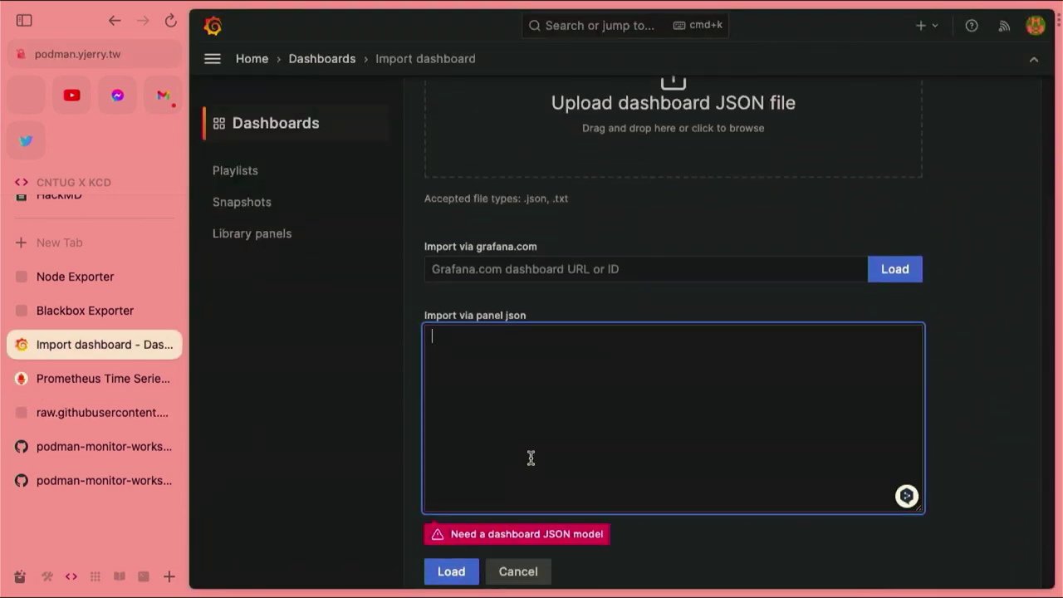
key(ctrl+v)
click(453, 542)
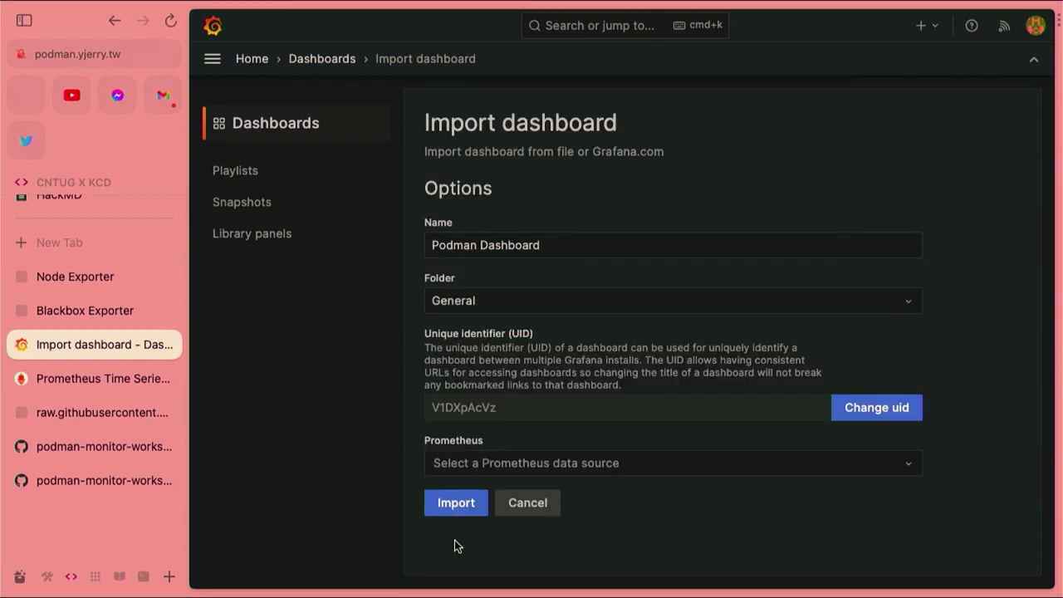
click(550, 462)
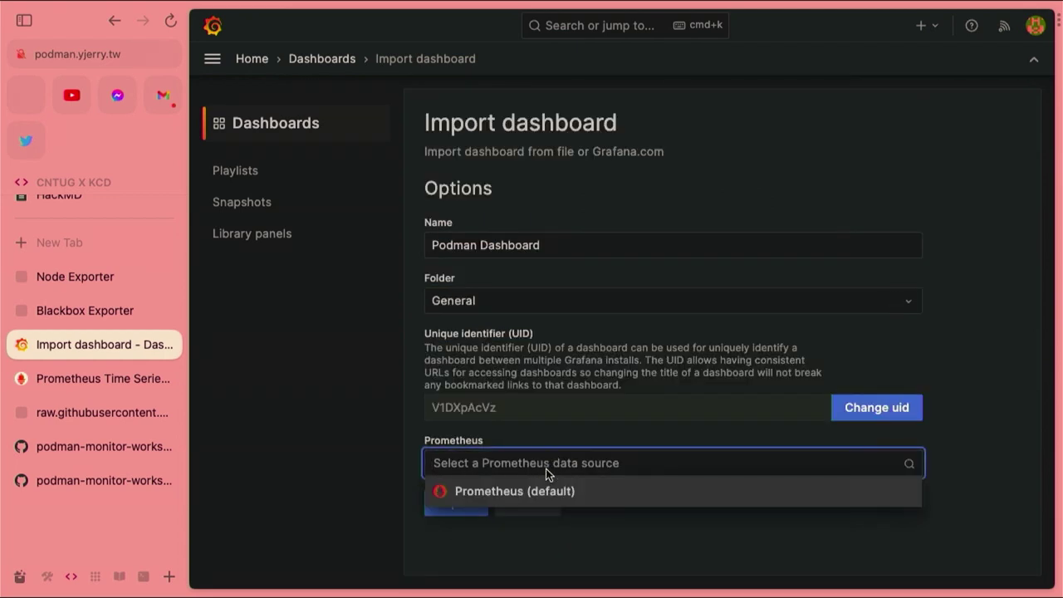
click(538, 493)
click(440, 504)
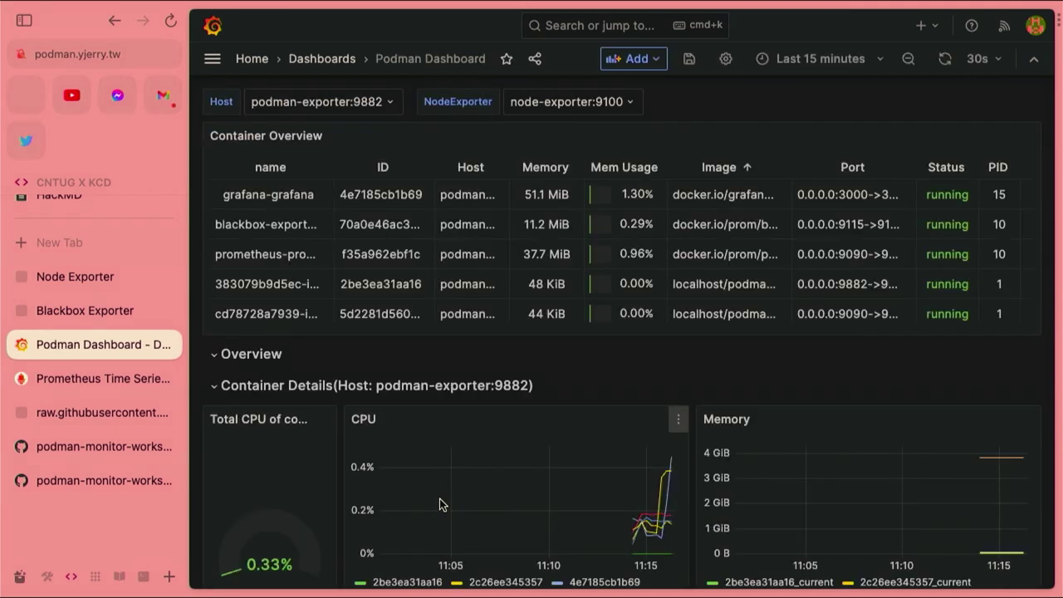
Scroll through the imported Podman Dashboard's container and image panels
scroll(586, 228, down, 1)
scroll(585, 230, up, 1)
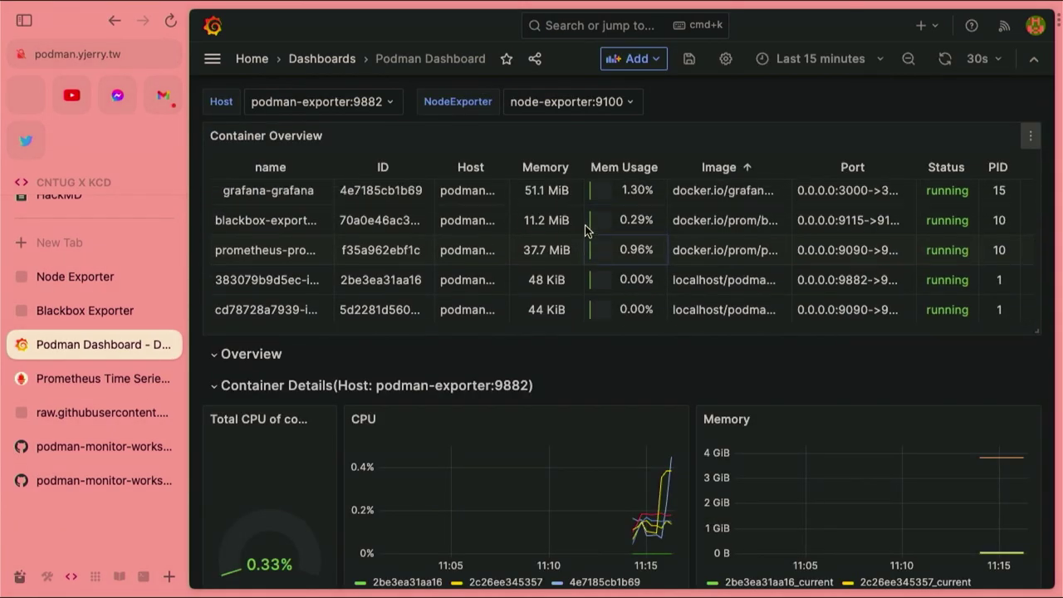
scroll(586, 230, down, 10)
scroll(585, 225, up, 10)
scroll(585, 225, up, 3)
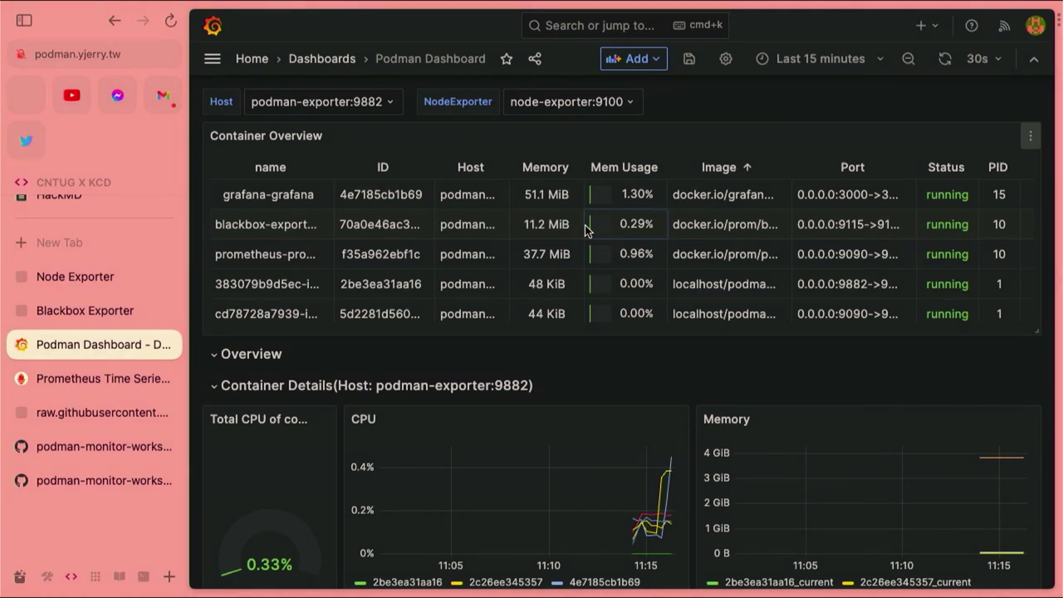
scroll(586, 230, down, 4)
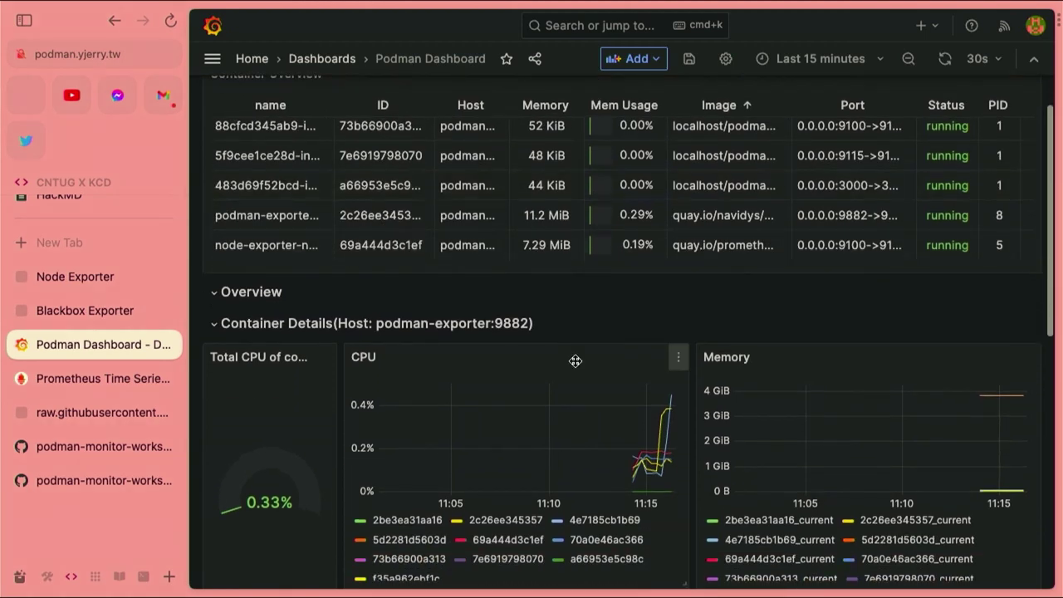
scroll(574, 363, down, 4)
scroll(575, 362, down, 5)
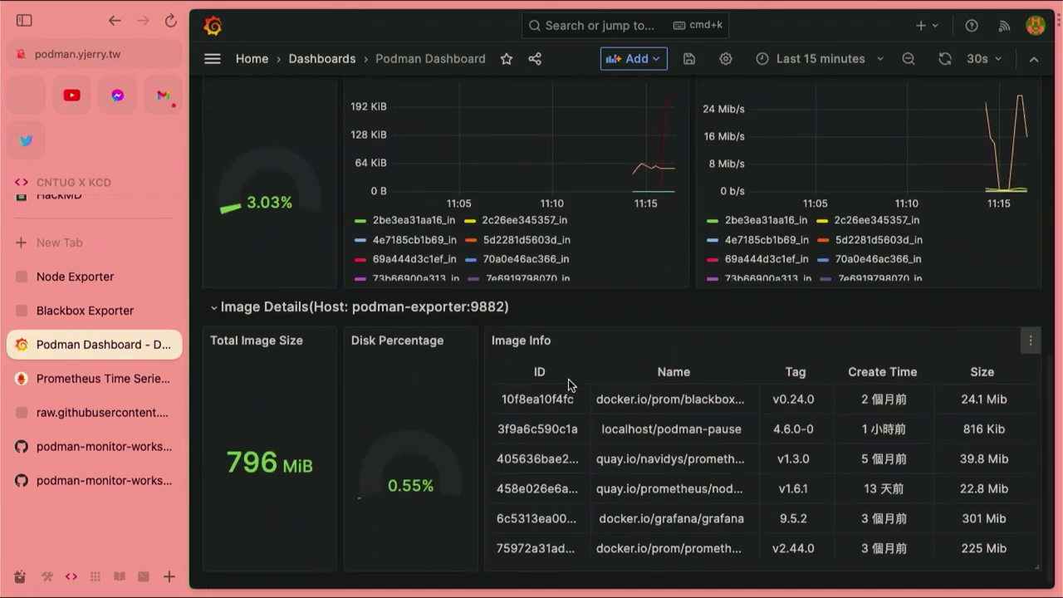
scroll(355, 351, up, 10)
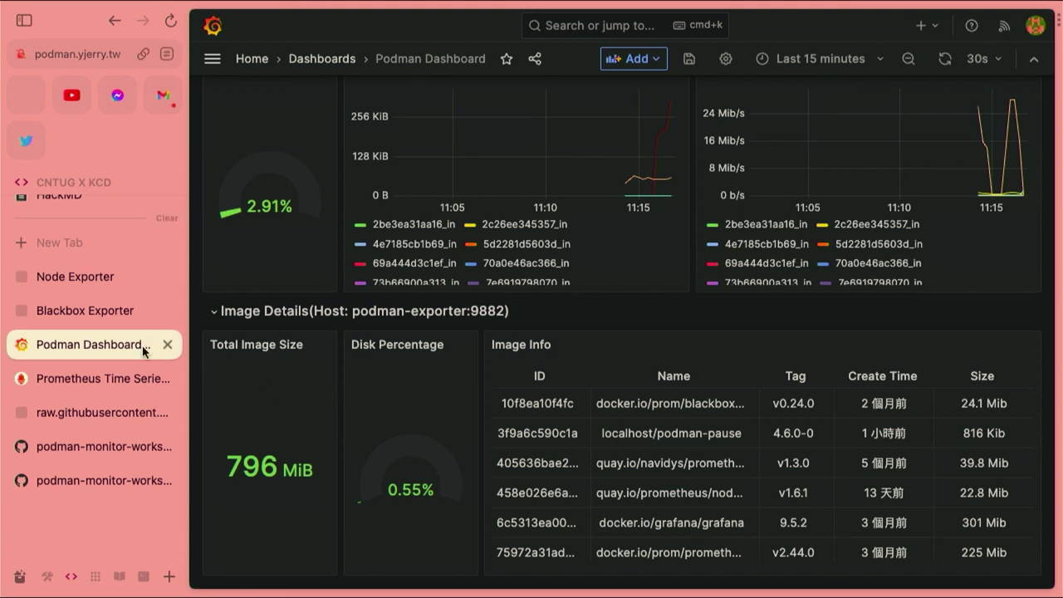
click(116, 378)
Scroll the Lab04 README to its Grafana dashboard section and select the '1 - (1 * ...' disk-usage query
click(96, 419)
click(94, 444)
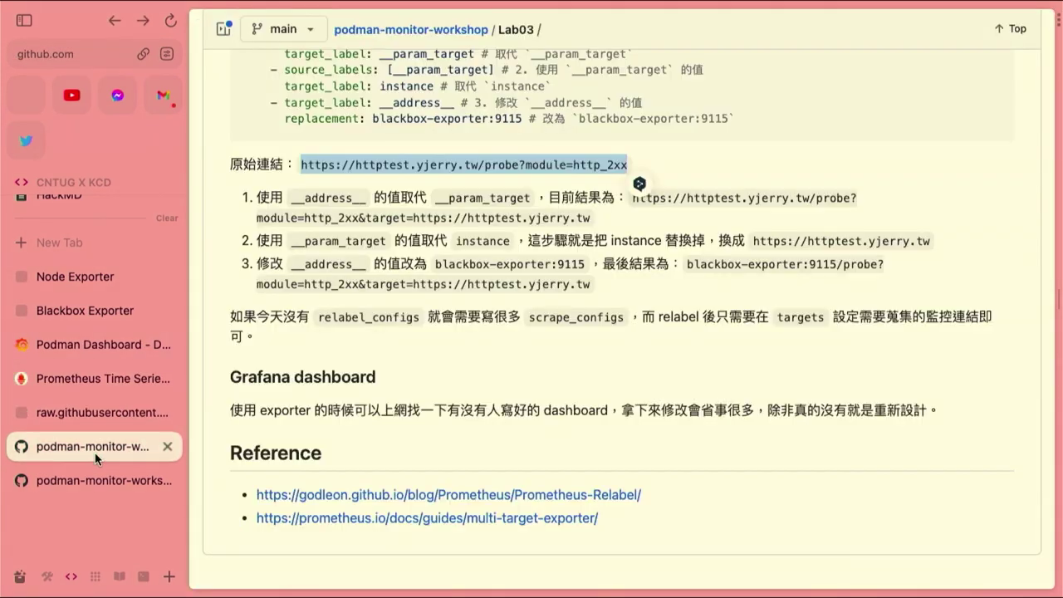
click(119, 480)
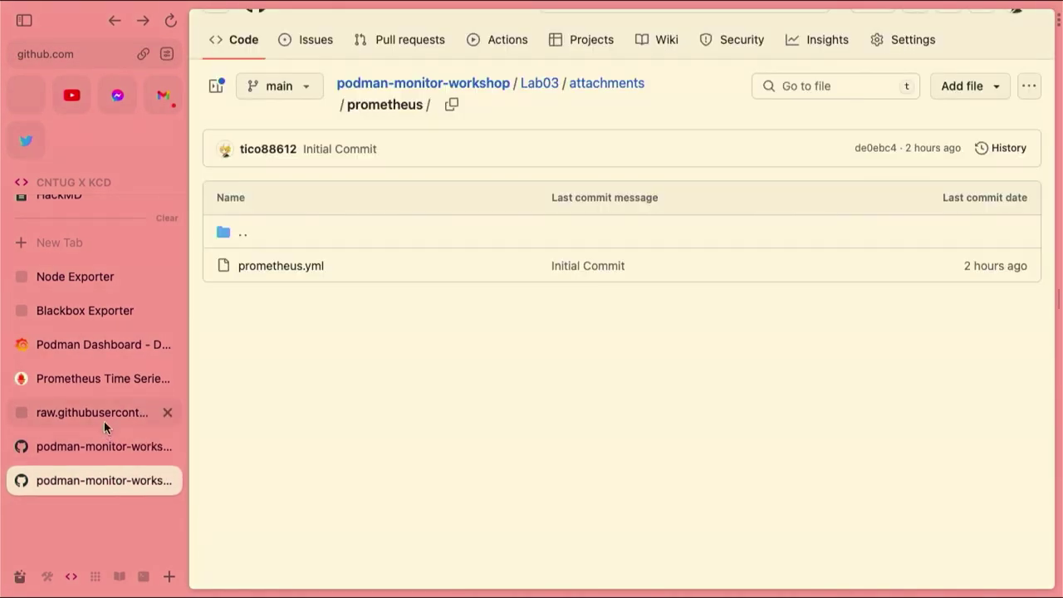
click(104, 412)
scroll(530, 451, left, 3)
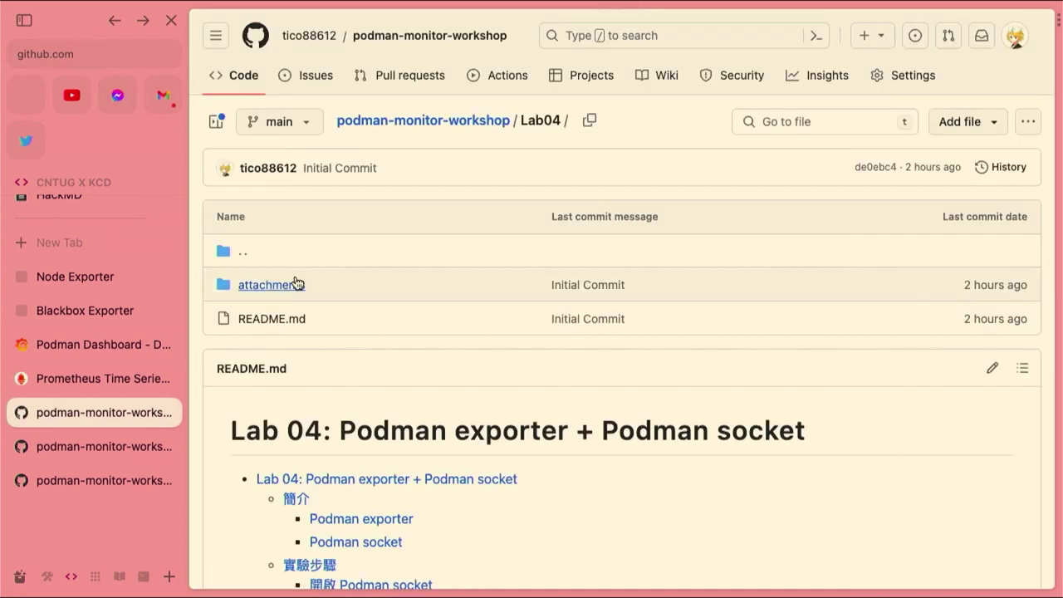
scroll(308, 332, down, 10)
scroll(307, 333, down, 10)
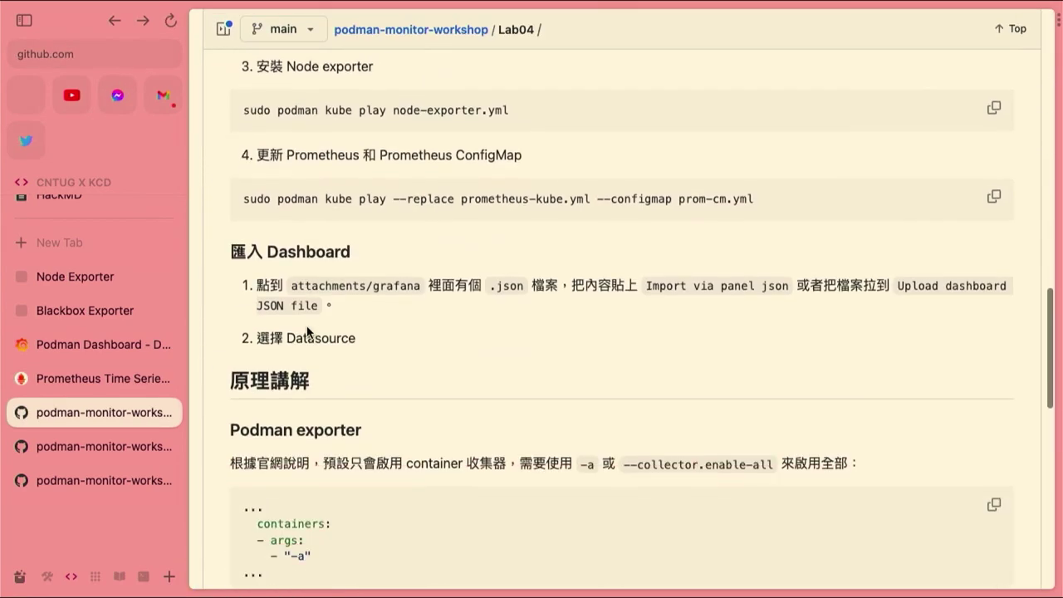
scroll(307, 332, down, 15)
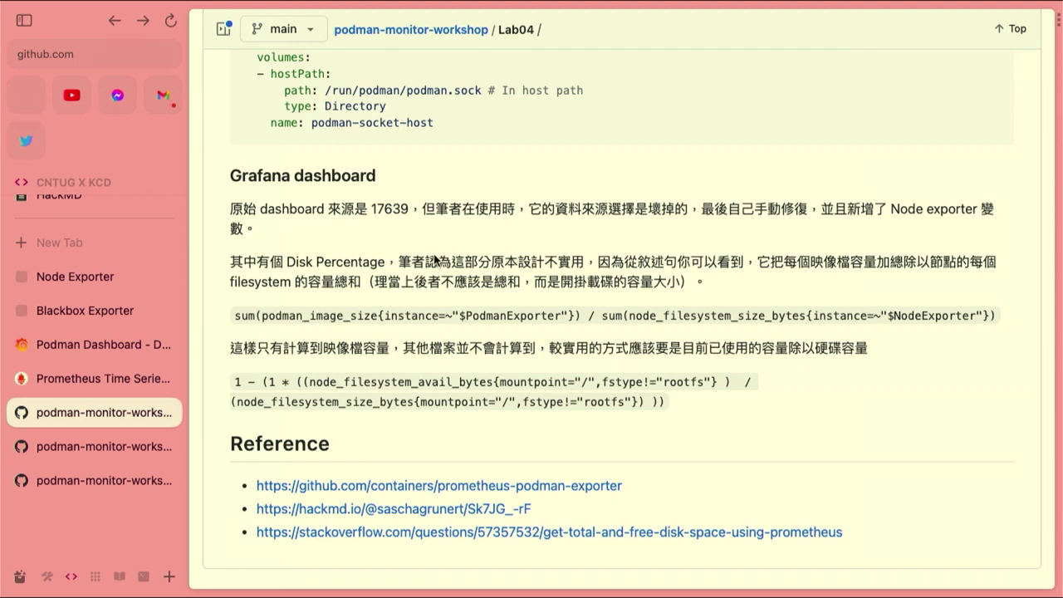
drag(235, 384, 679, 395)
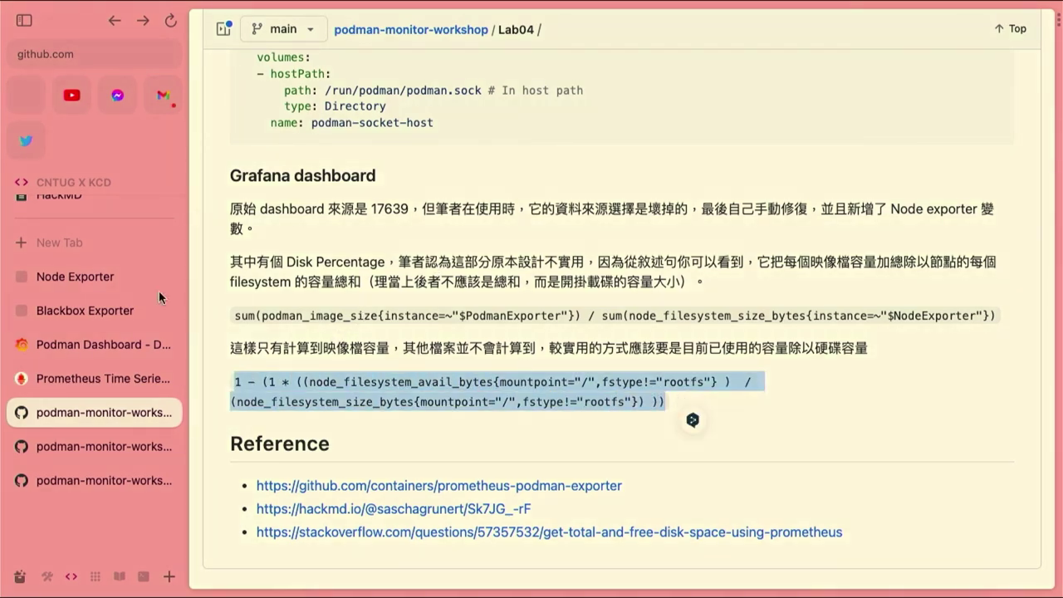
click(33, 340)
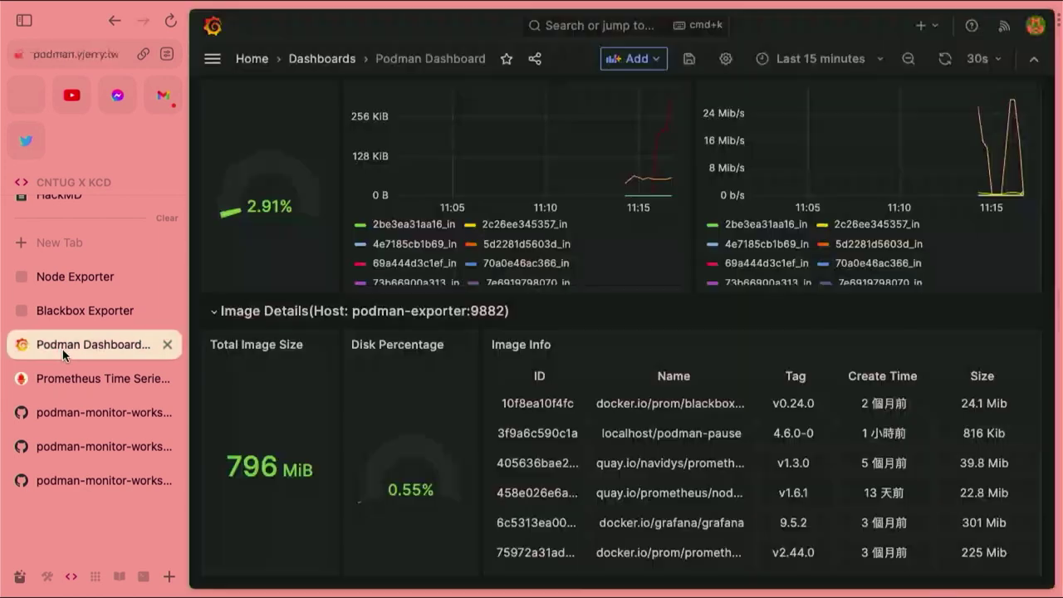
Edit the Disk Percentage panel, replacing its query with the root-filesystem usage query and running it
click(468, 345)
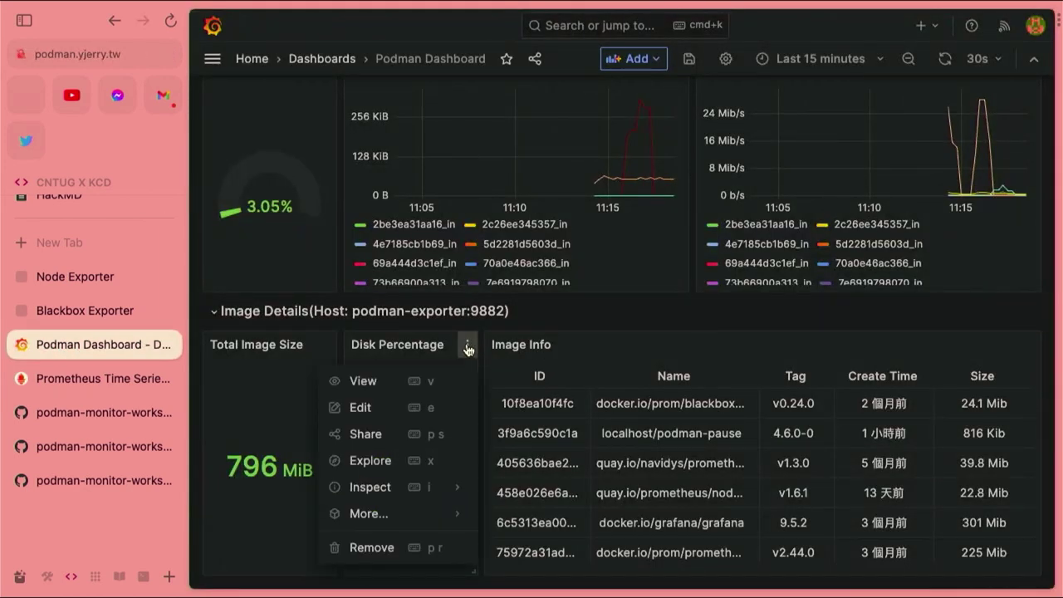
click(415, 407)
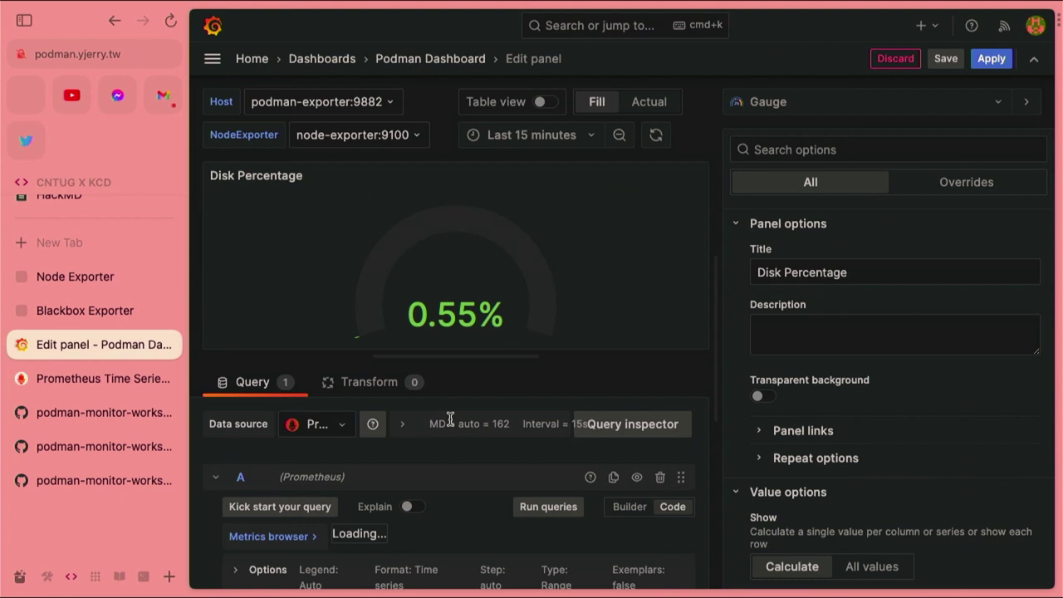
scroll(450, 419, down, 2)
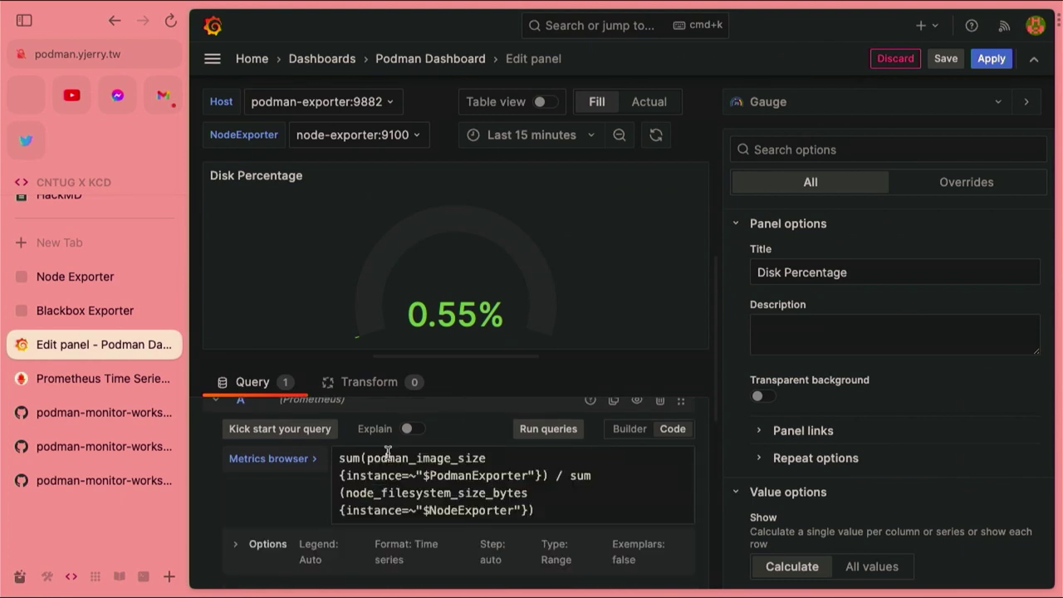
click(392, 458)
key(super+a)
text(1 - (1 * ((node_filesystem_avail_bytes{mountpoint="/",fstype!="rootfs"} )  / (node_filesystem_size_bytes{mountpoint="/",fstype!="rootfs"}))))
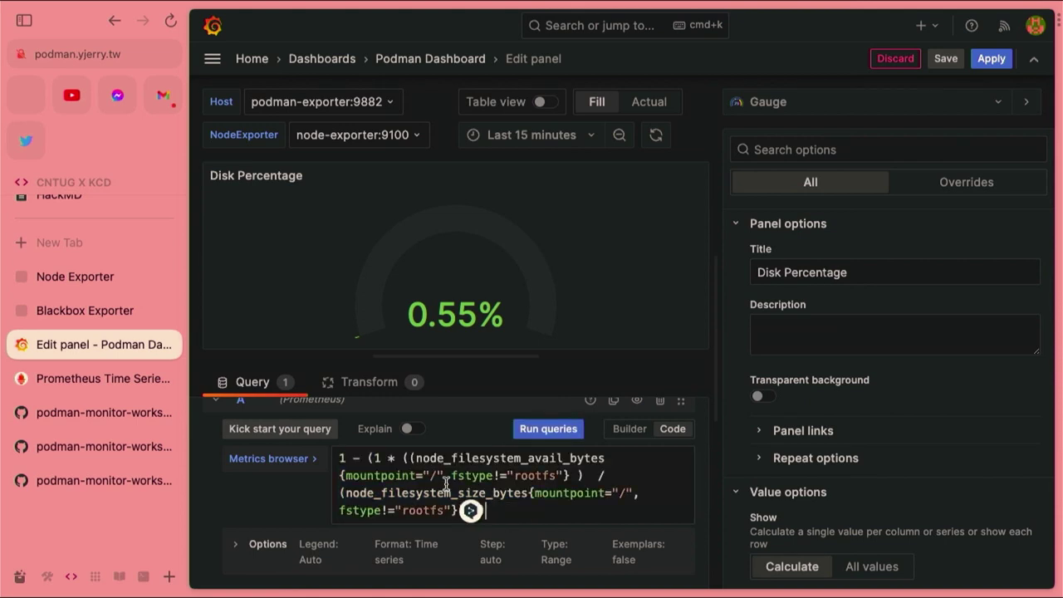
click(428, 475)
click(541, 433)
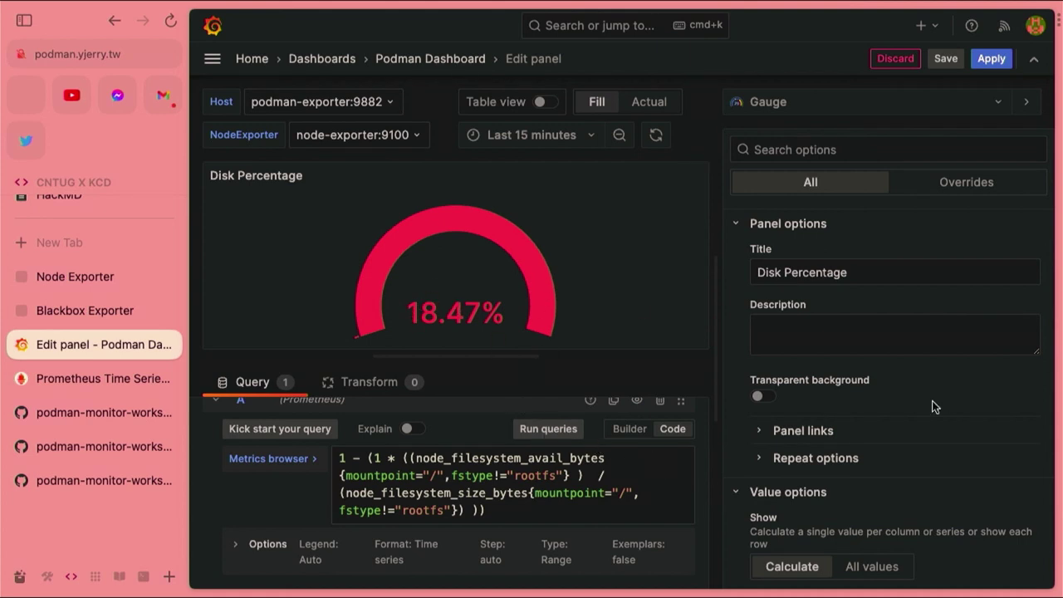
Set the gauge's Min to 0 and Max to 1, then apply the panel changes
scroll(933, 403, down, 8)
scroll(933, 405, down, 4)
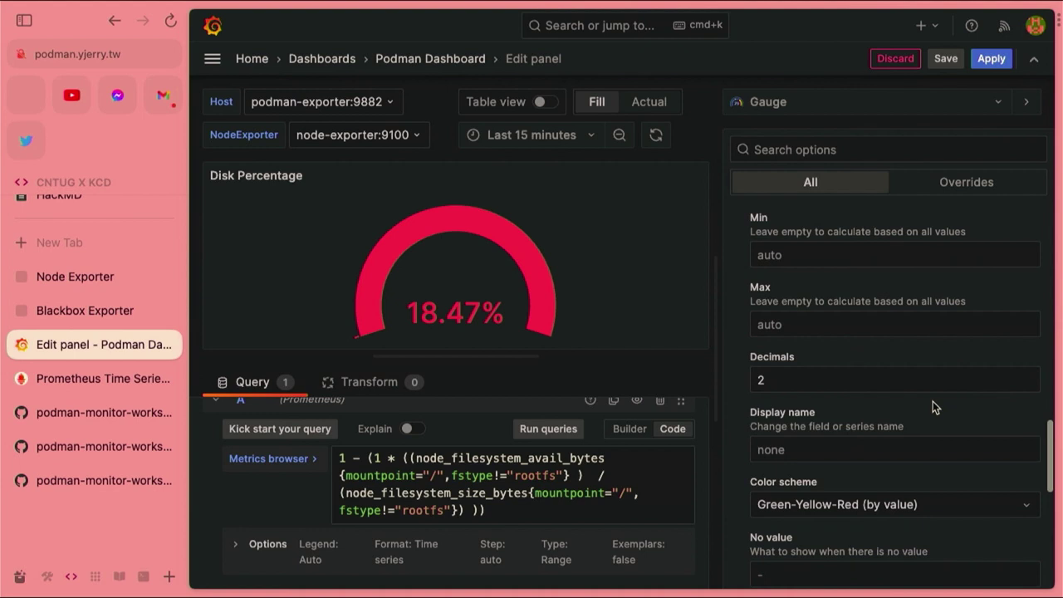
click(821, 279)
text(0)
click(808, 342)
text(1)
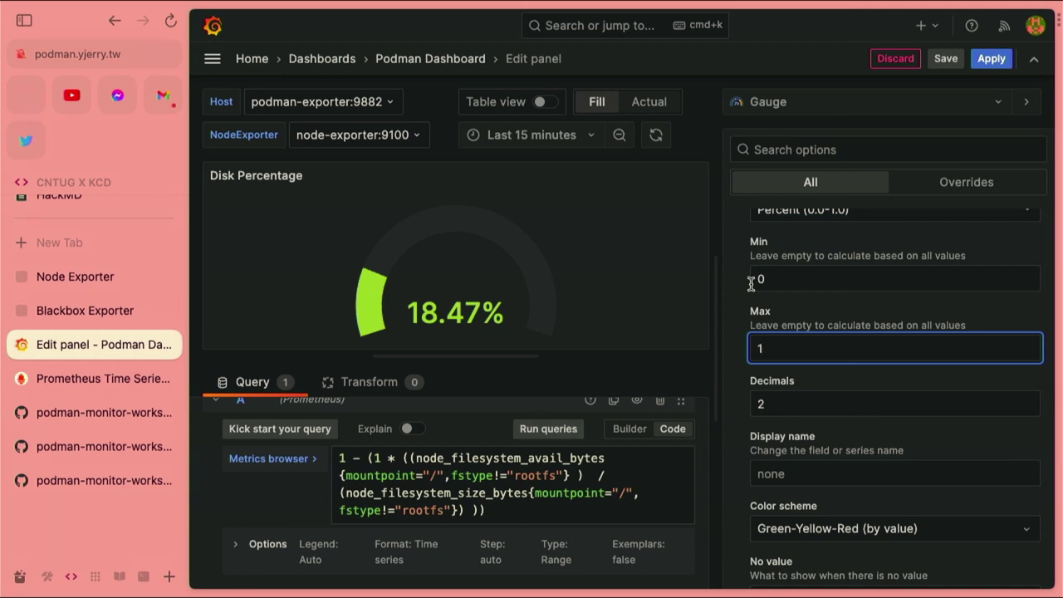
click(781, 275)
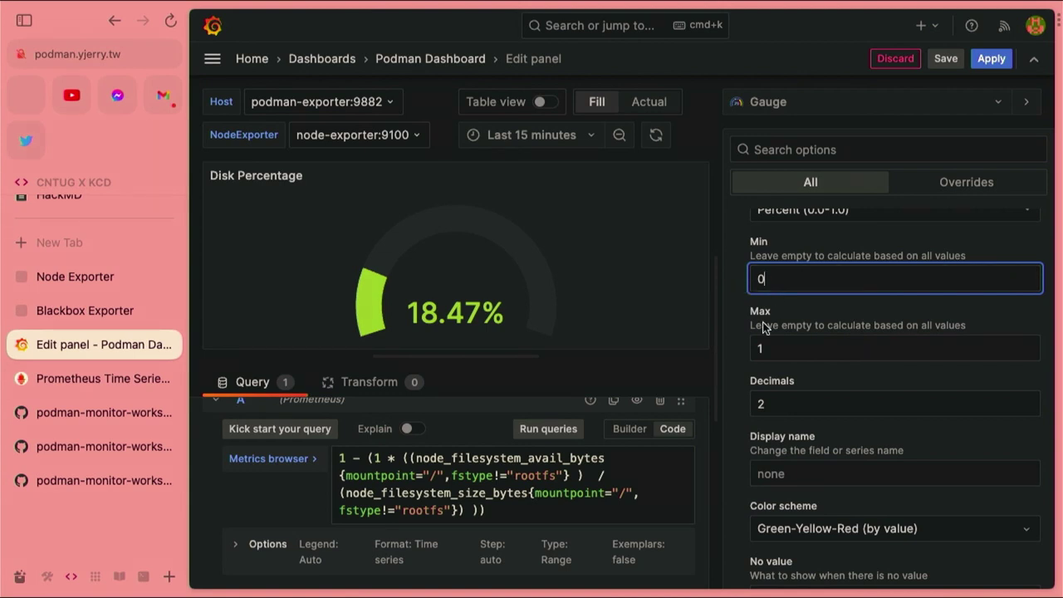
double_click(419, 494)
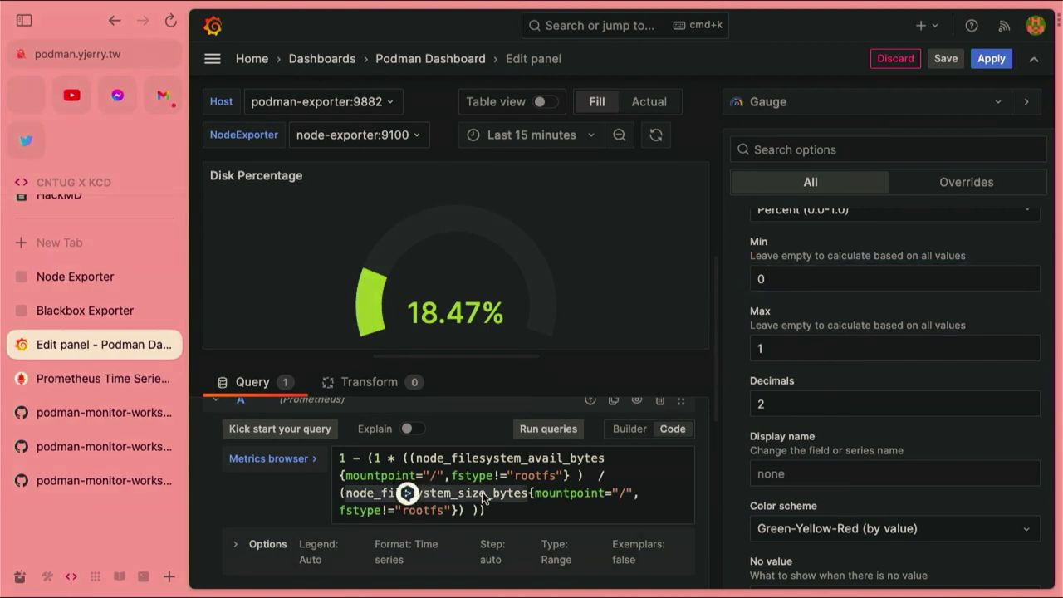
drag(488, 508, 323, 458)
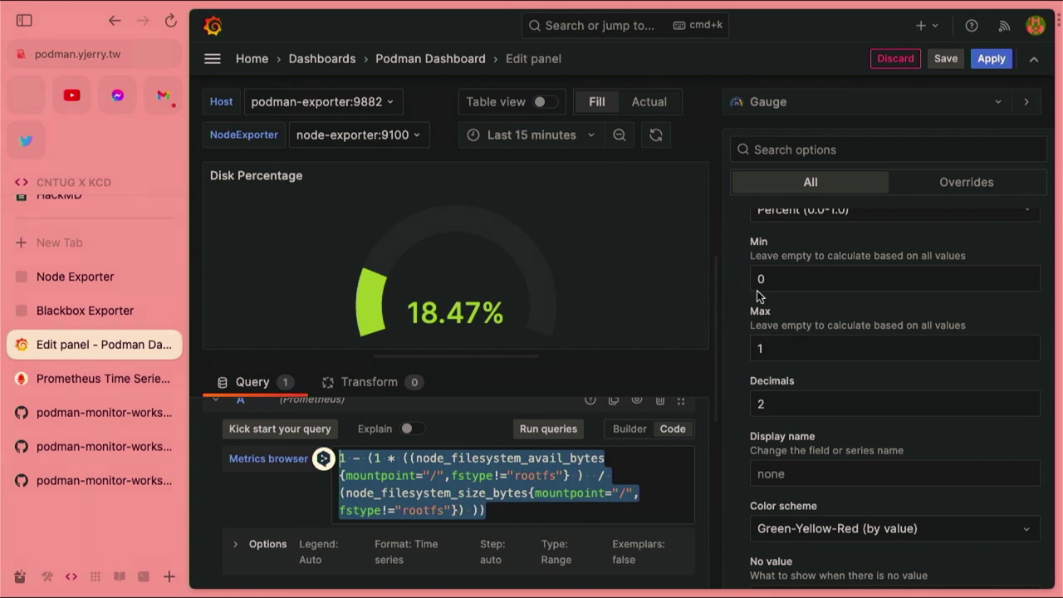
click(787, 277)
click(788, 348)
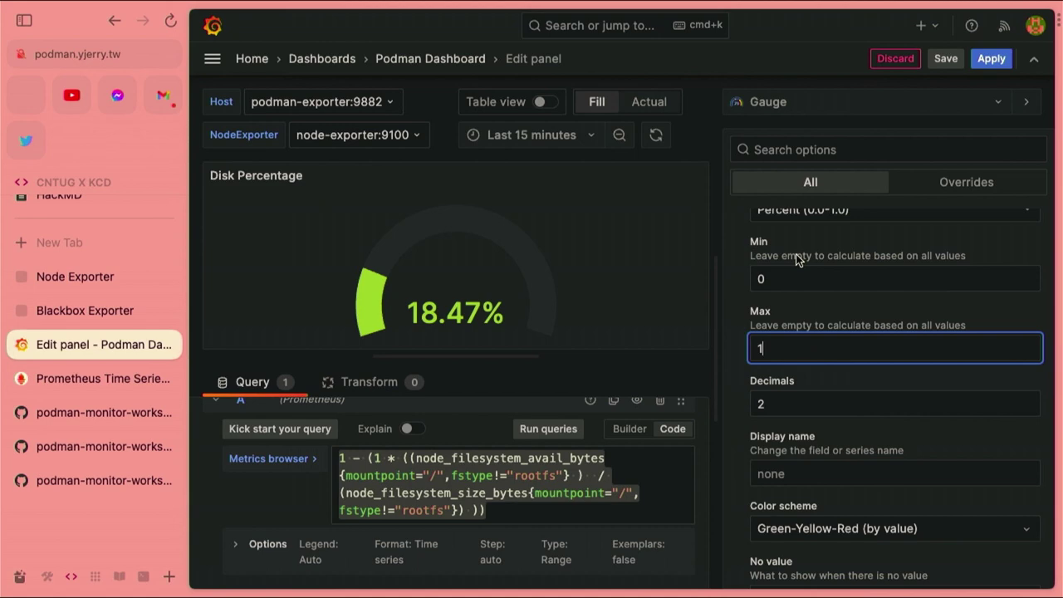
click(991, 58)
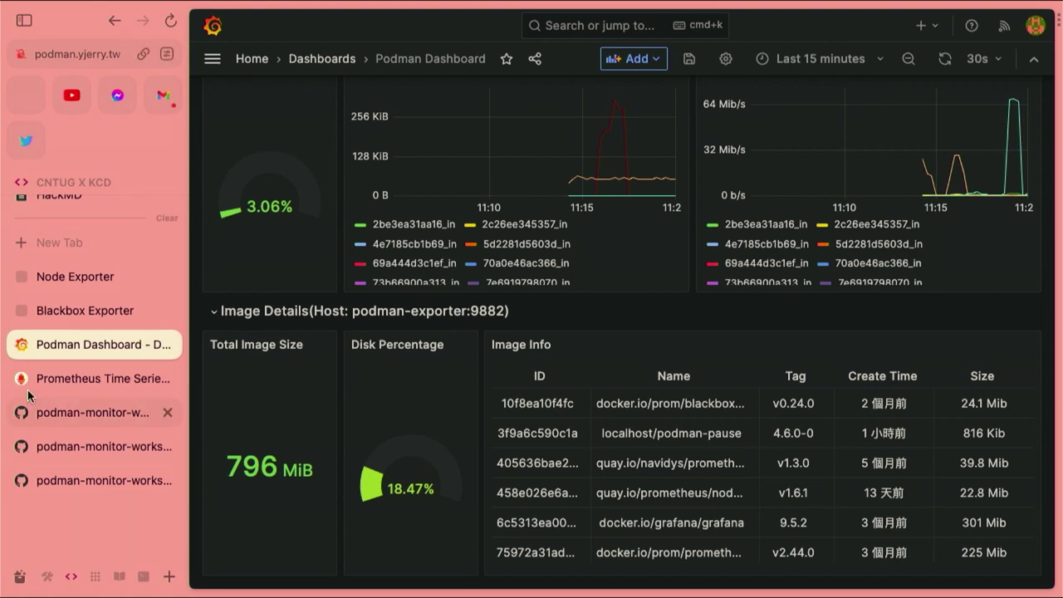
Check the Disk Percentage gauge reads 18.47%, then return to the Lab04 README
click(60, 412)
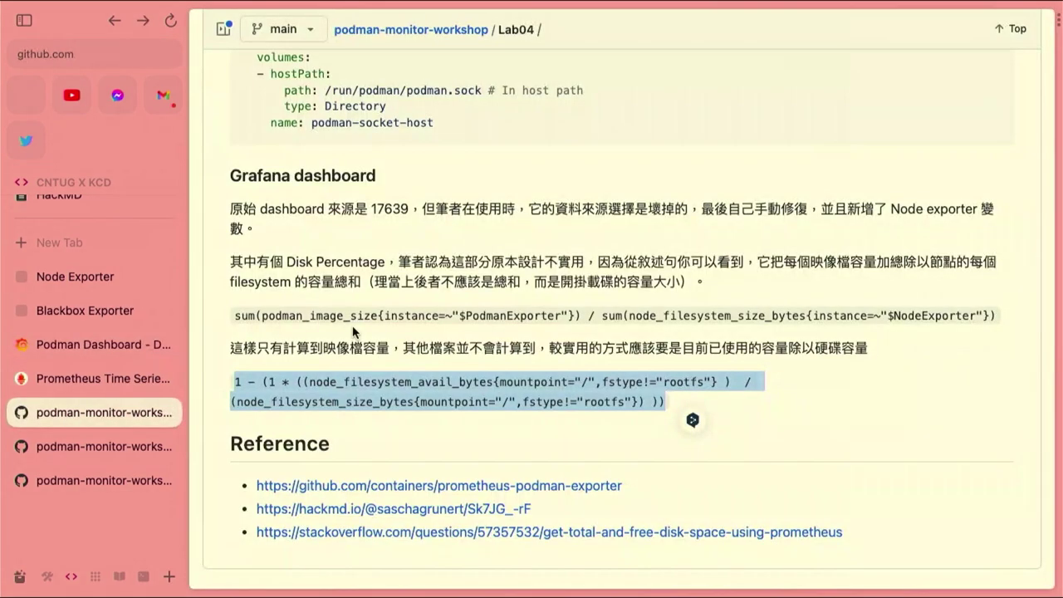
Highlight the opening of the README's Podman exporter paragraph, then switch to the Lab03 workshop page
scroll(353, 330, up, 8)
scroll(353, 331, up, 3)
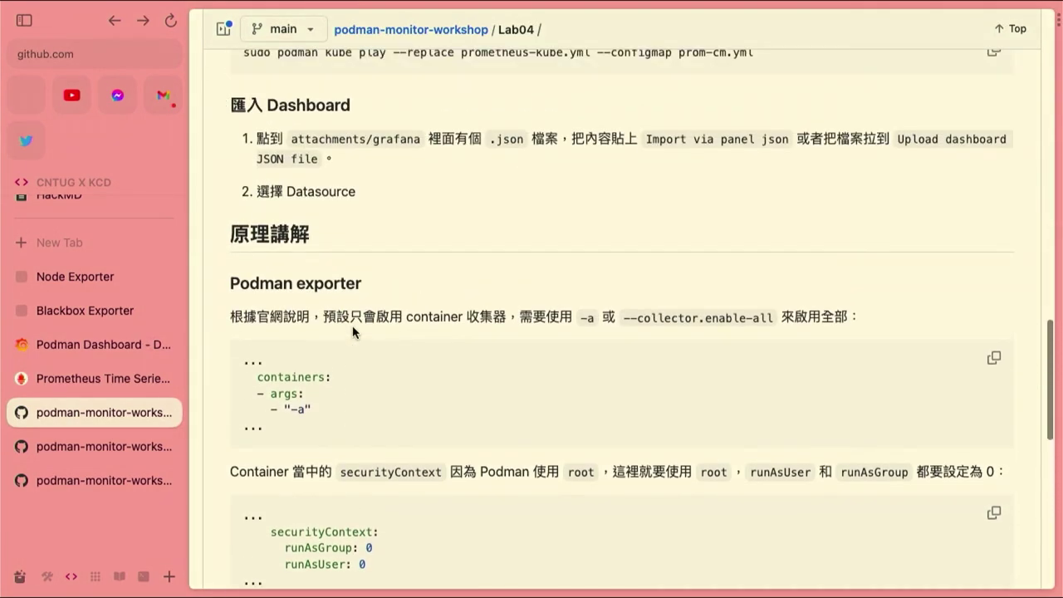
drag(230, 317, 515, 311)
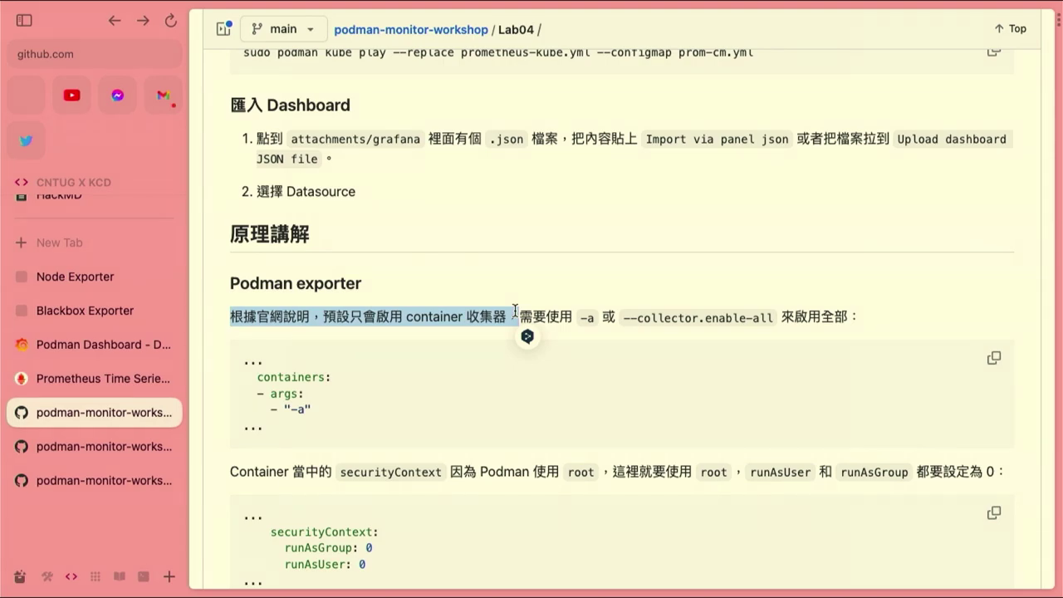
click(94, 440)
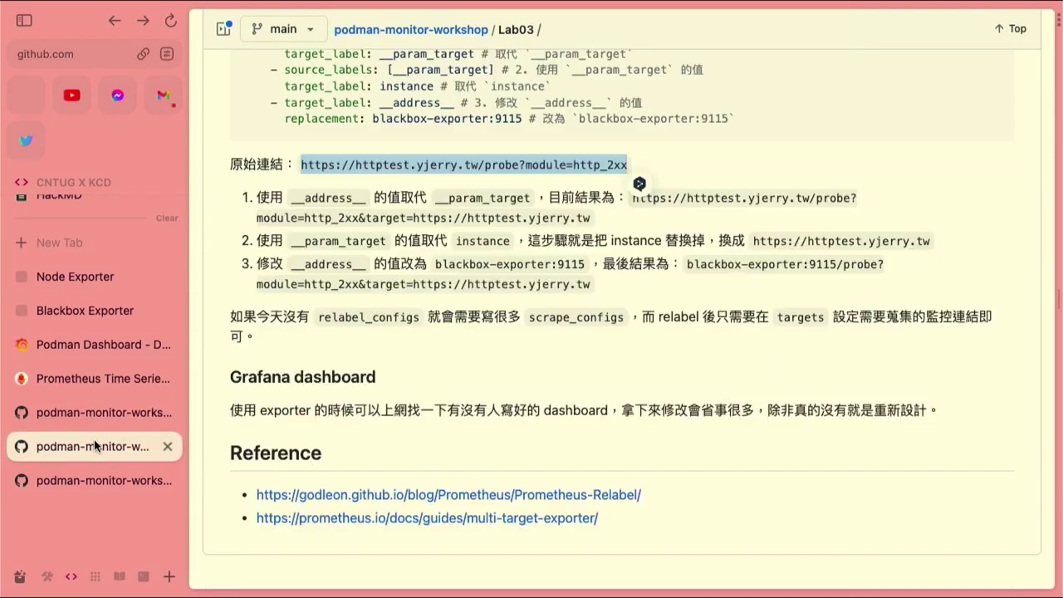
scroll(540, 277, up, 15)
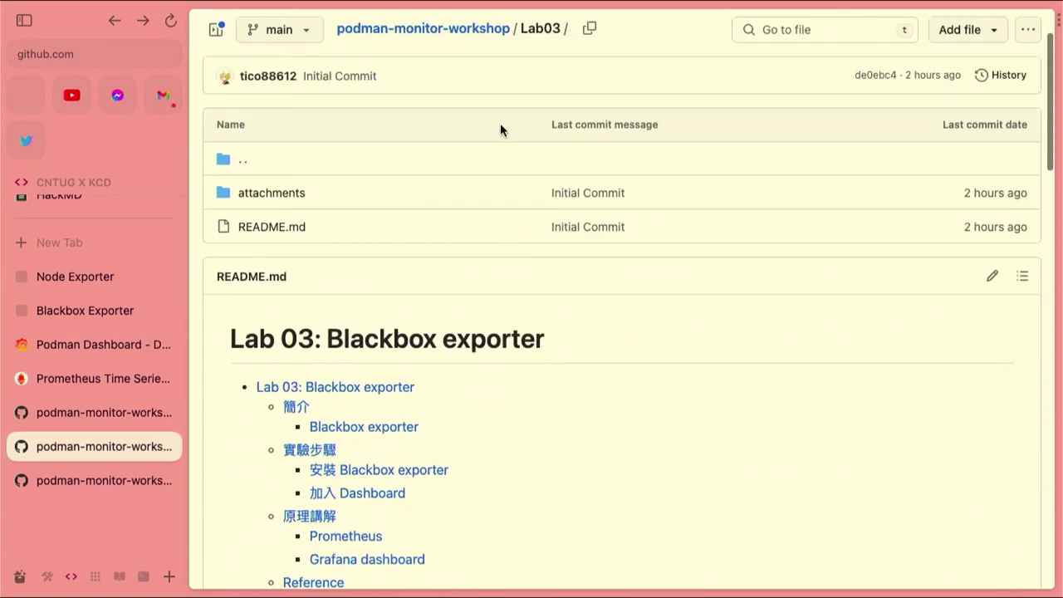
Navigate from the repository root to Lab04/attachments/kube/podman-exporter.yml
click(461, 29)
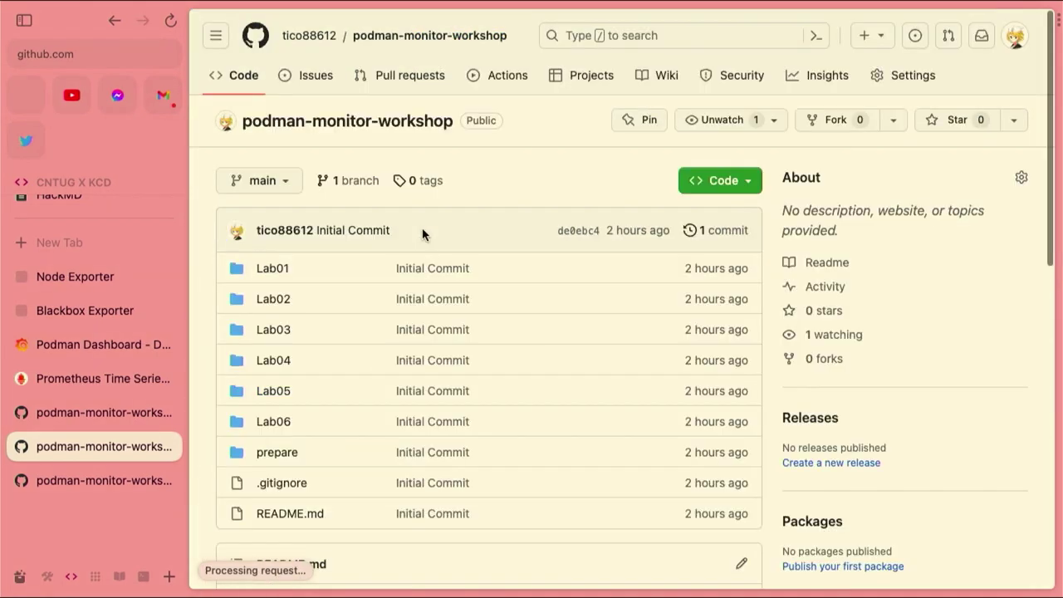
click(260, 365)
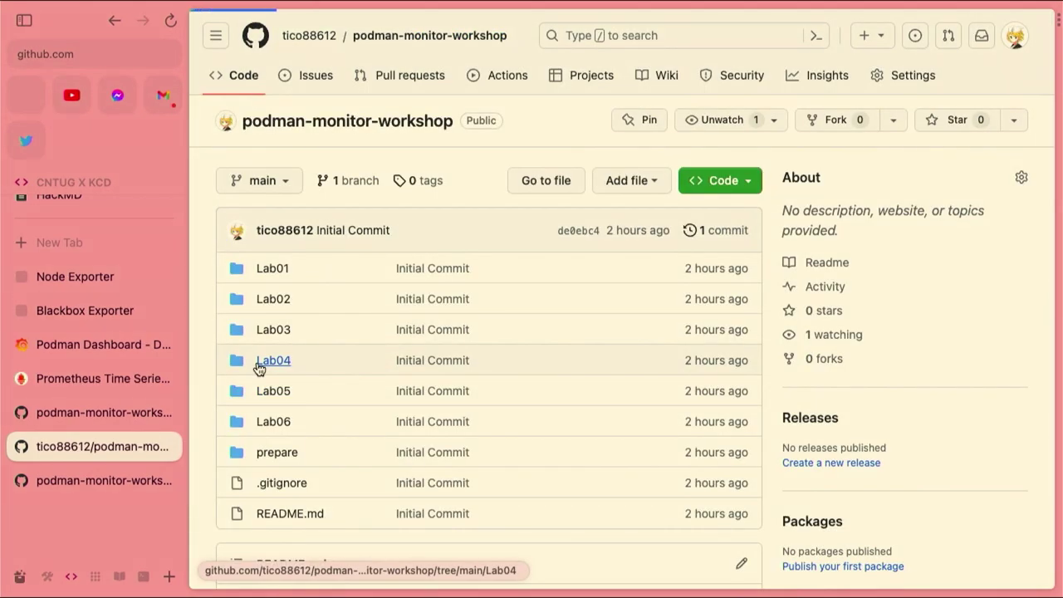
scroll(352, 379, down, 3)
scroll(366, 390, down, 2)
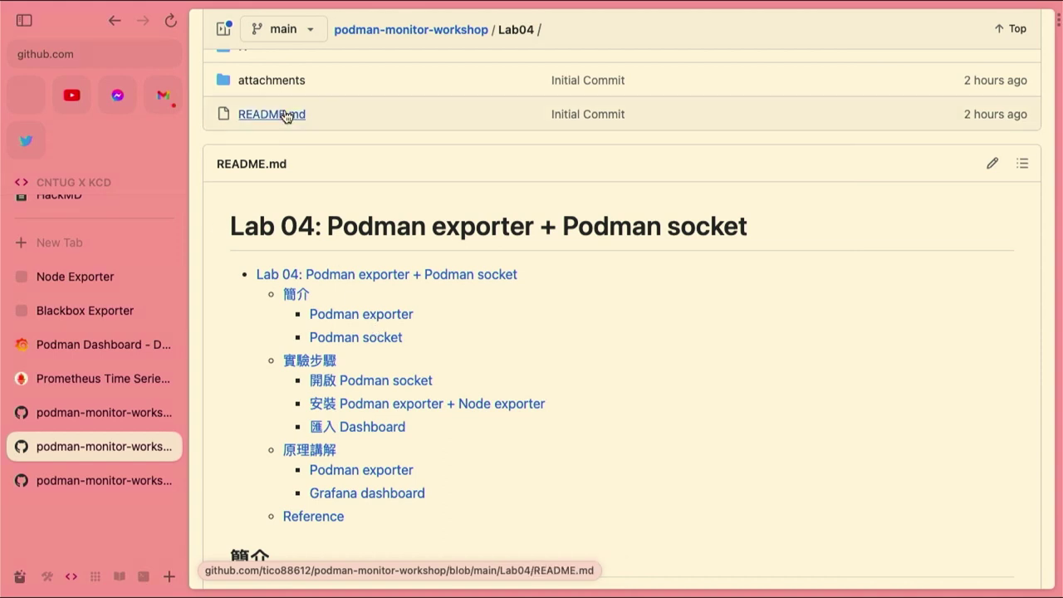
click(278, 80)
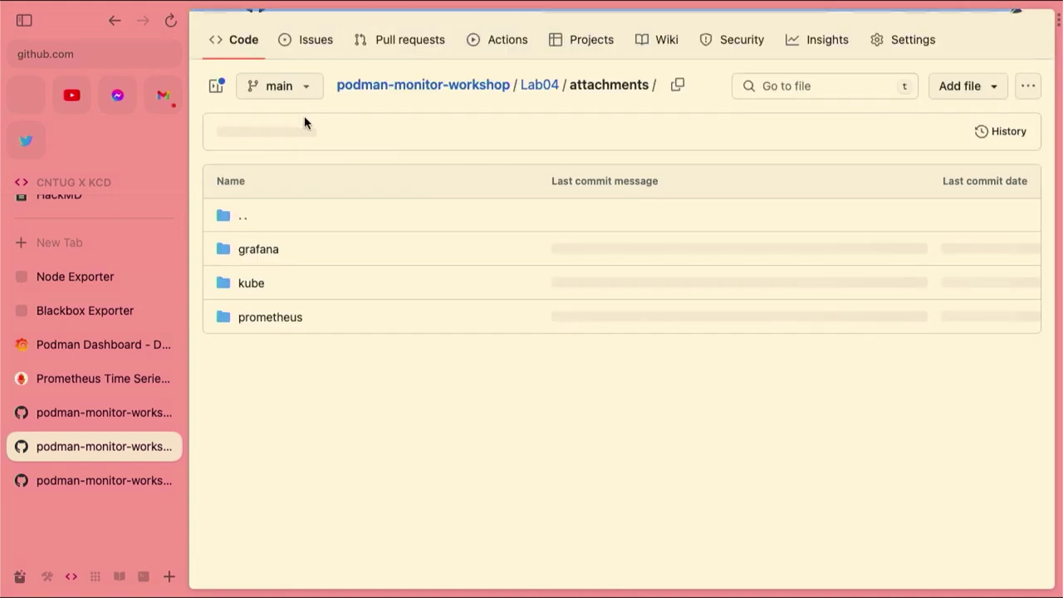
click(253, 286)
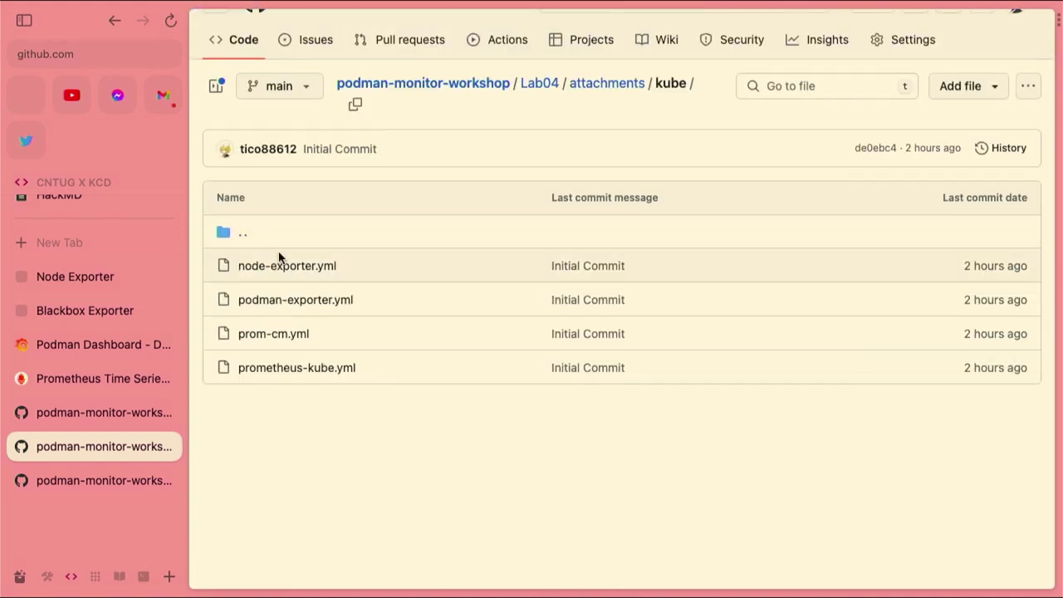
drag(284, 370, 295, 439)
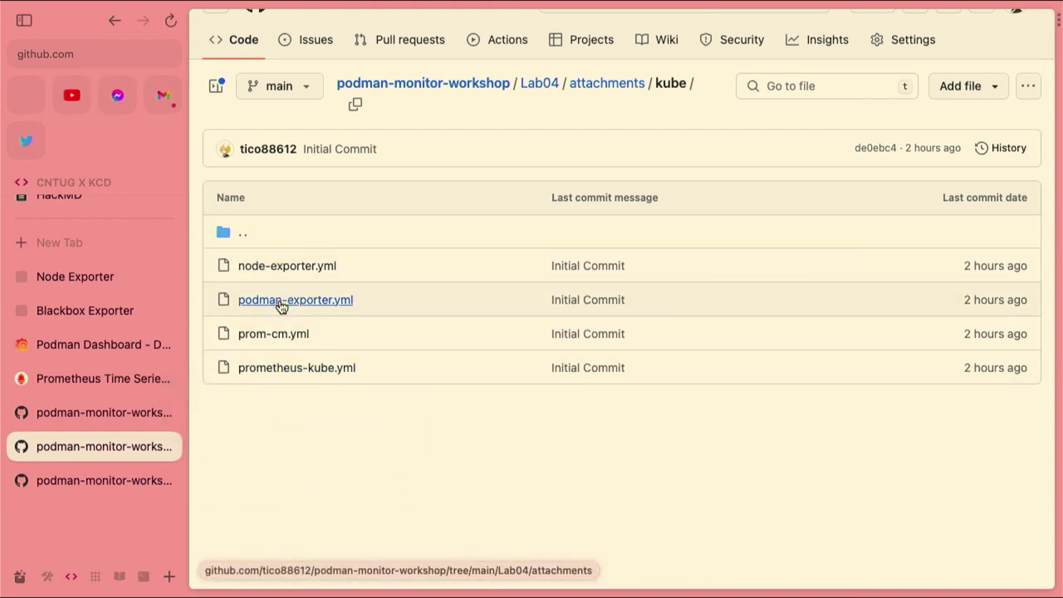
click(280, 308)
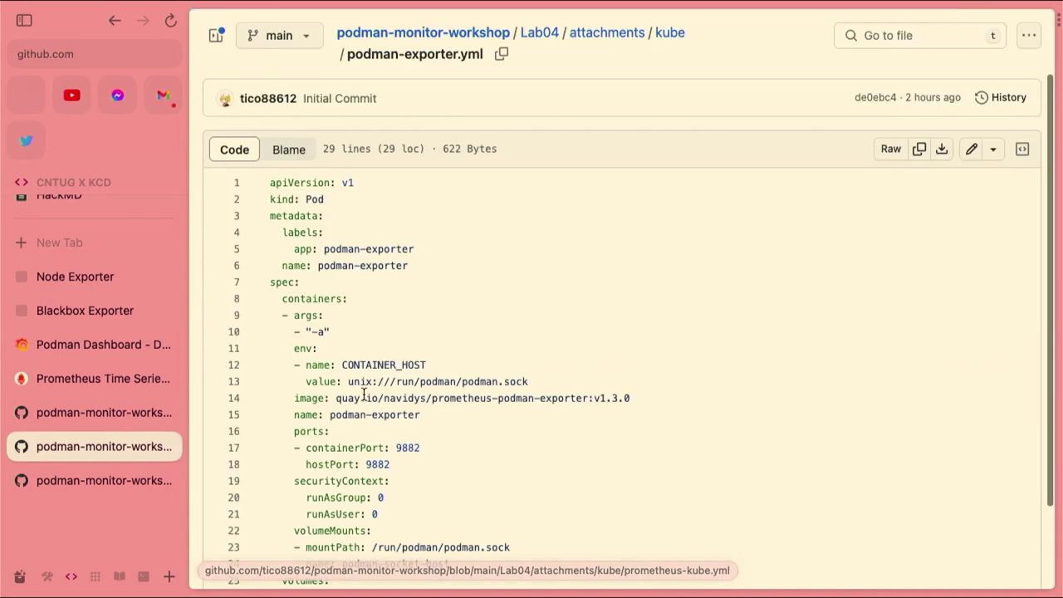
Review podman-exporter.yml, highlighting lines 1–21 and the port 9882 references, then return to the Lab04 README
scroll(297, 318, up, 5)
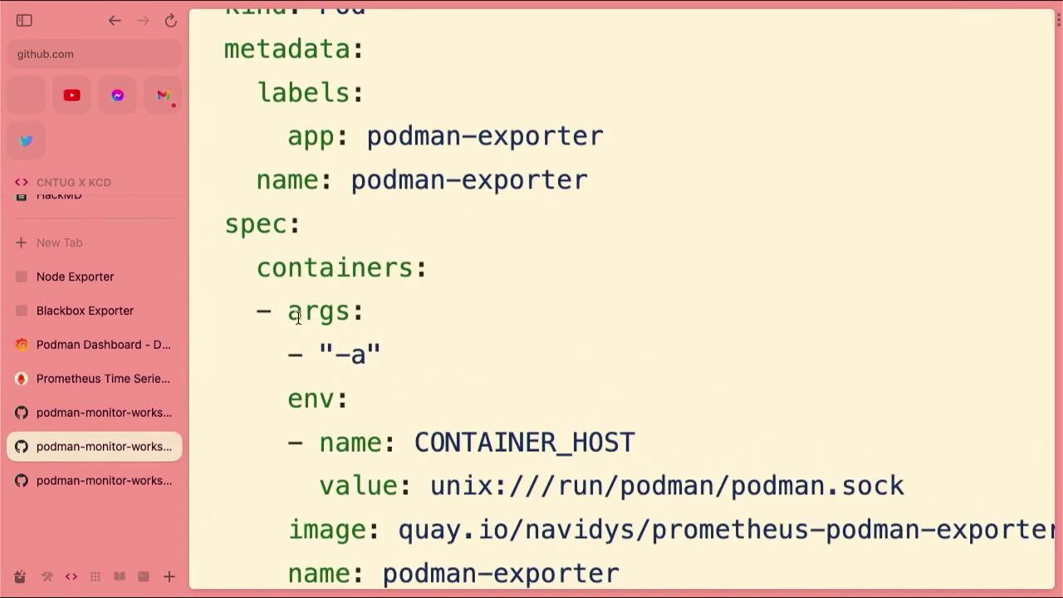
scroll(297, 318, left, 3)
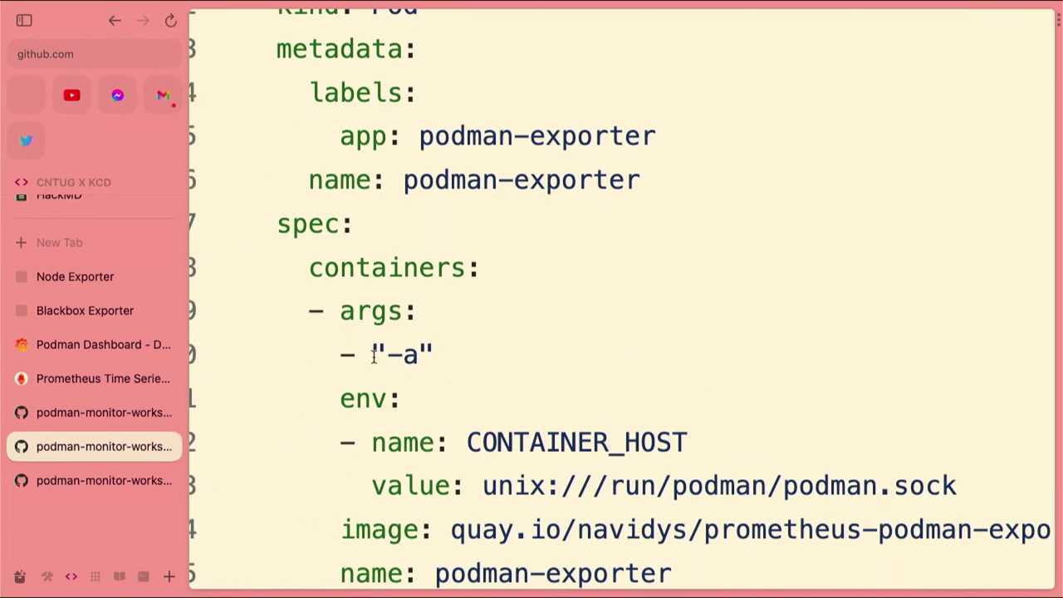
scroll(399, 328, down, 5)
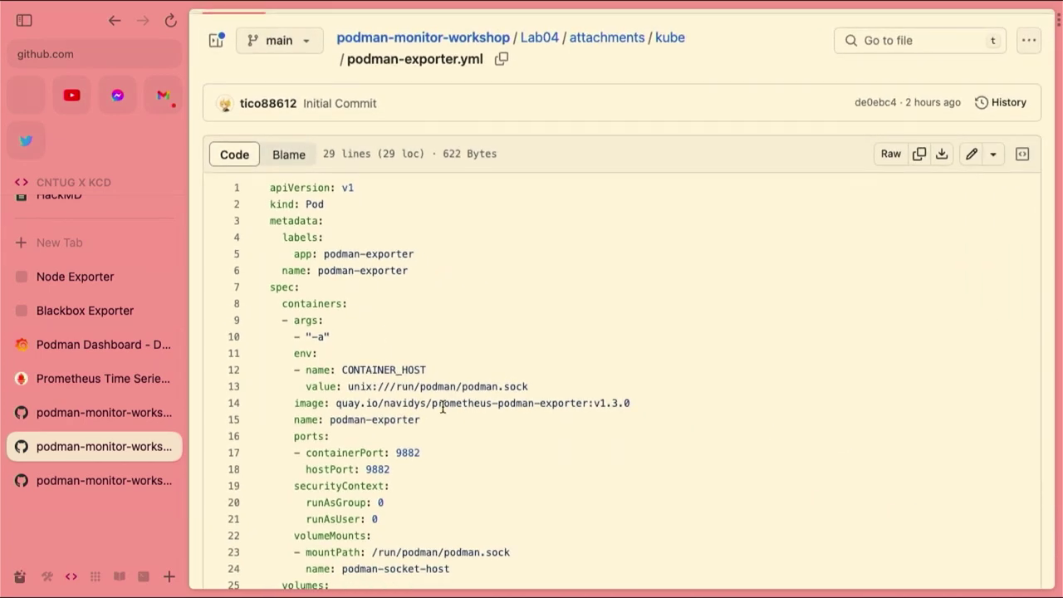
scroll(434, 413, down, 1)
scroll(434, 412, down, 2)
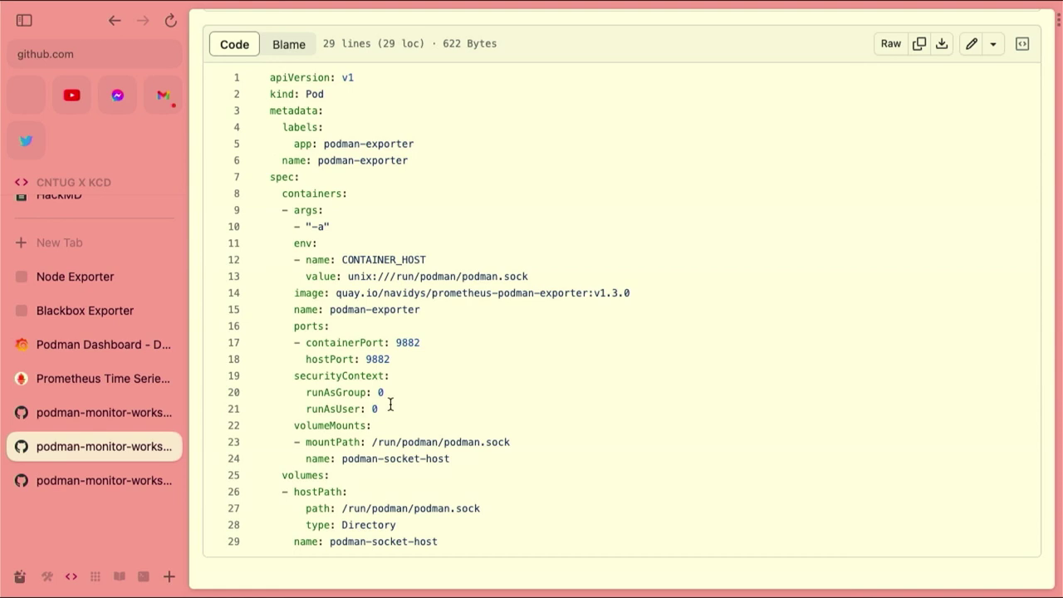
shift+click(390, 404)
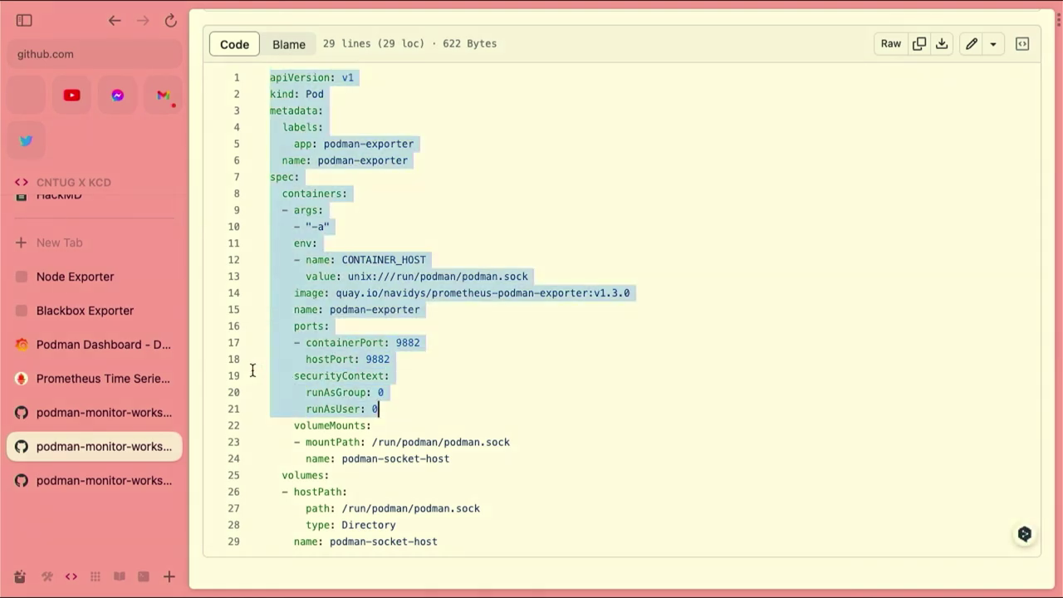
click(428, 366)
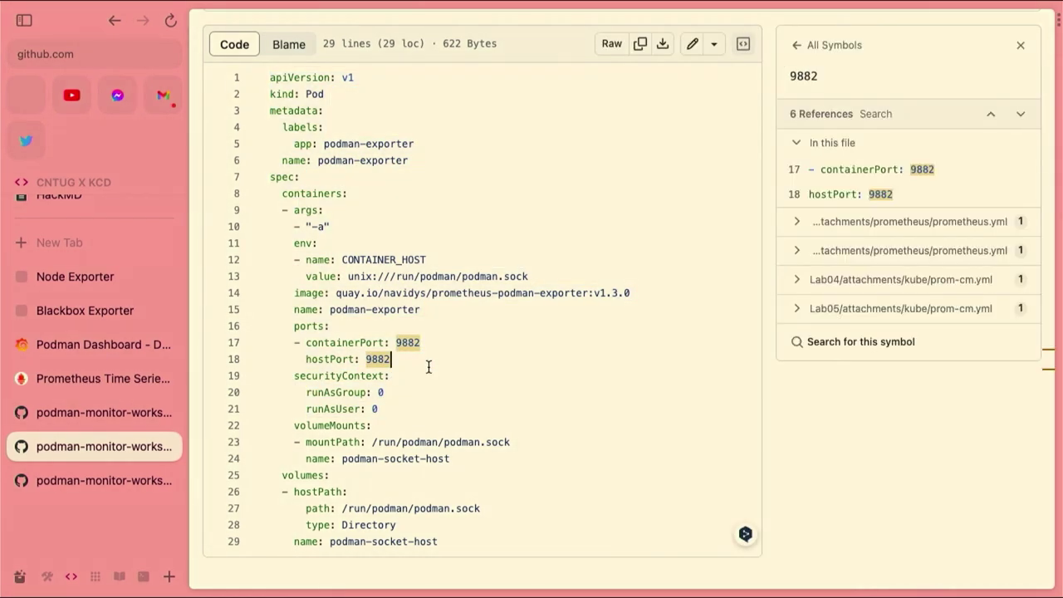
click(94, 415)
scroll(340, 448, down, 5)
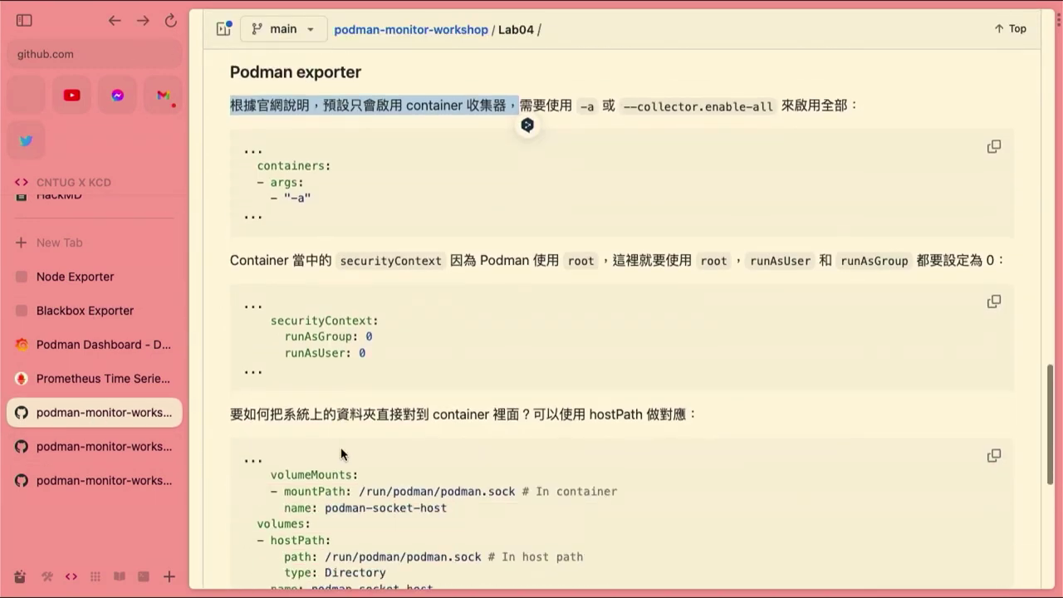
Navigate from the podman-exporter.yml file back to the podman-monitor-workshop repository root
scroll(341, 453, down, 1)
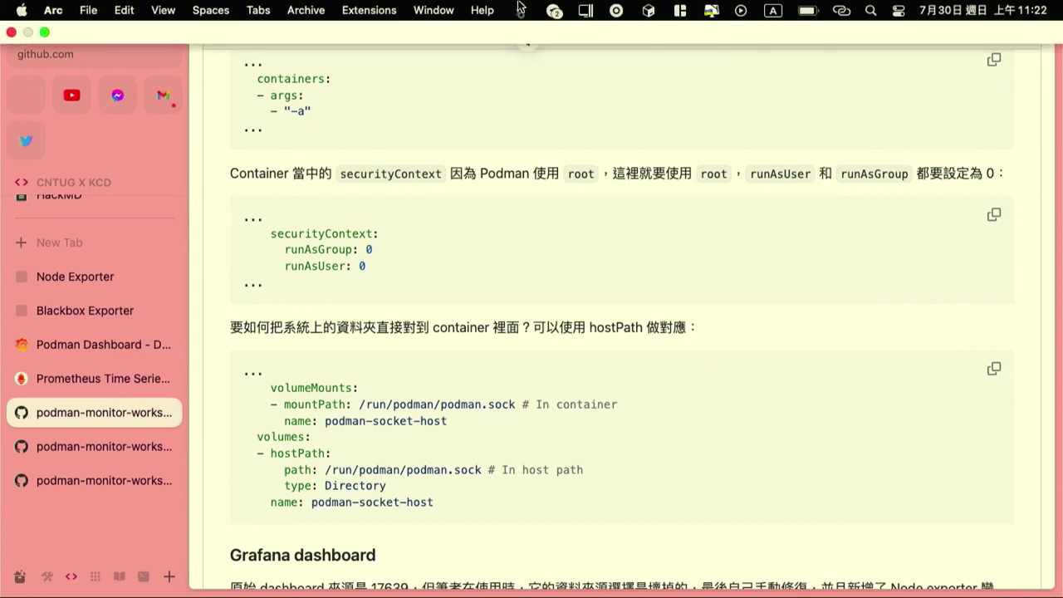
click(90, 444)
scroll(418, 440, left, 5)
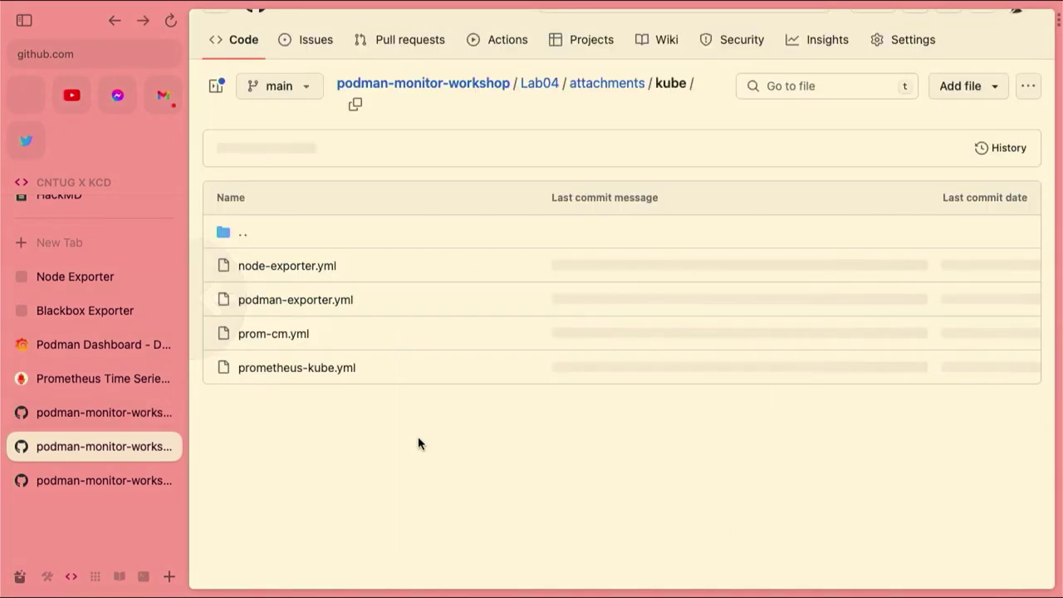
scroll(357, 411, left, 5)
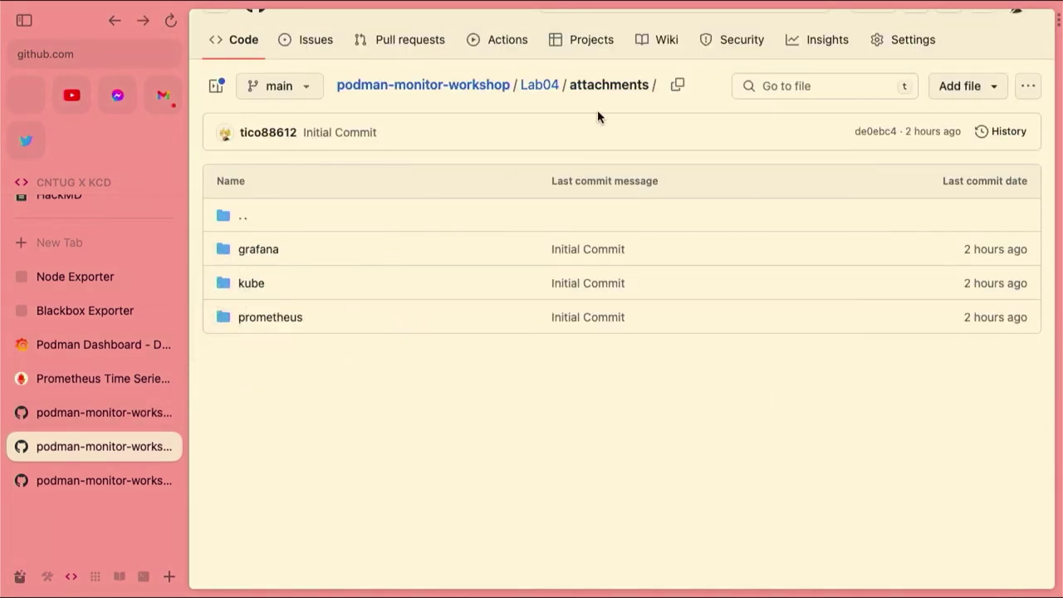
click(502, 91)
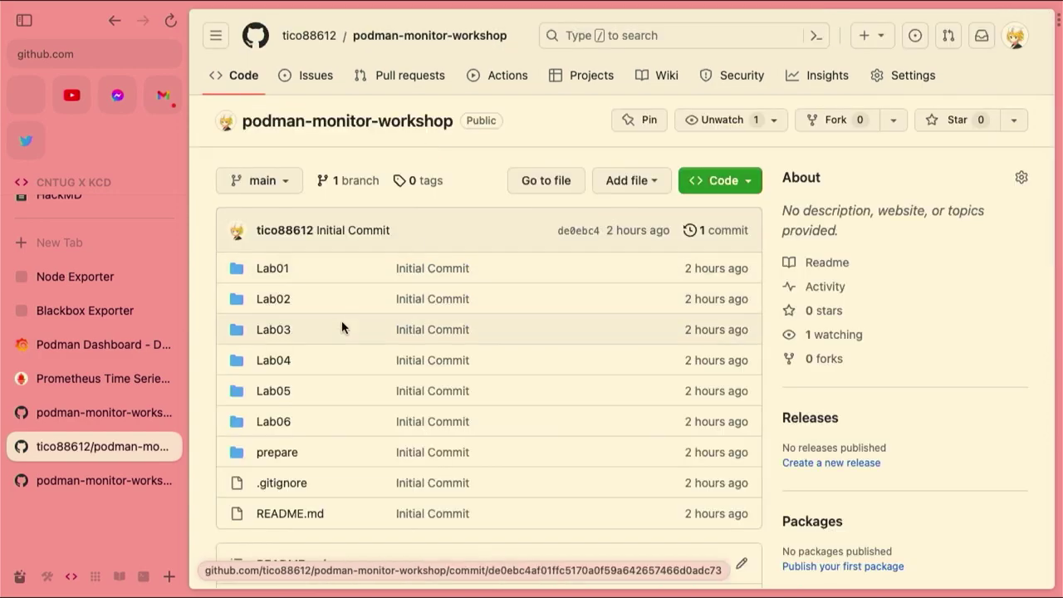
Run cd in the terminal to return to the home directory, then come back to the browser
key(ctrl+Right)
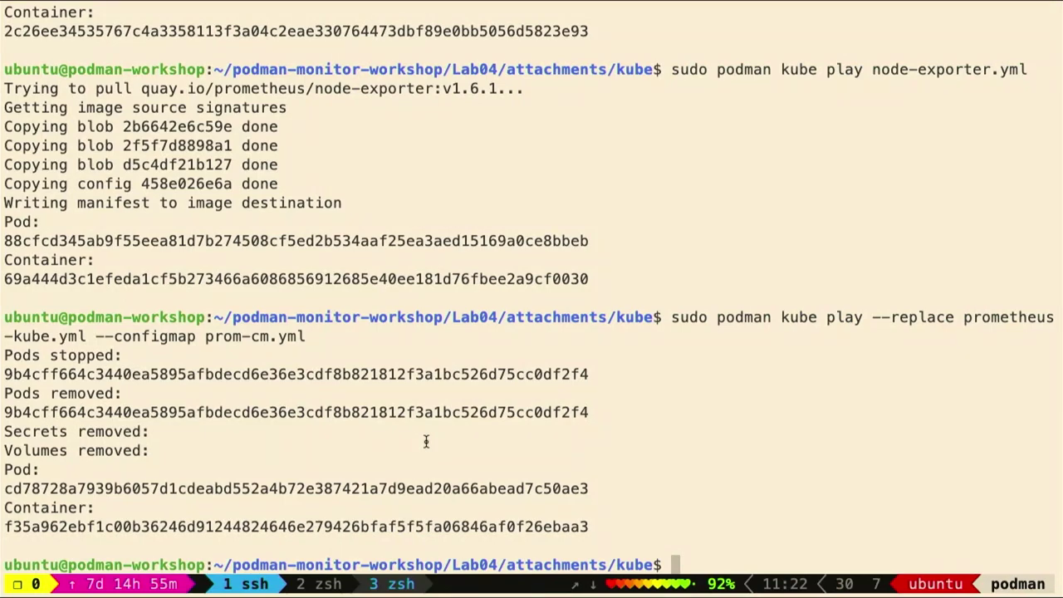
text(cd)
key(Return)
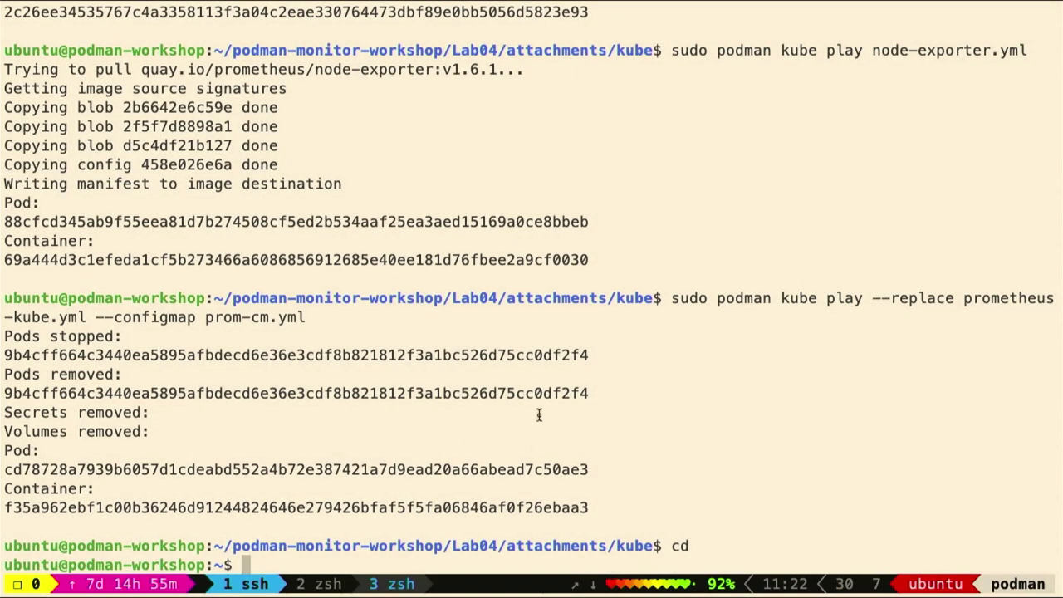
key(ctrl+Right)
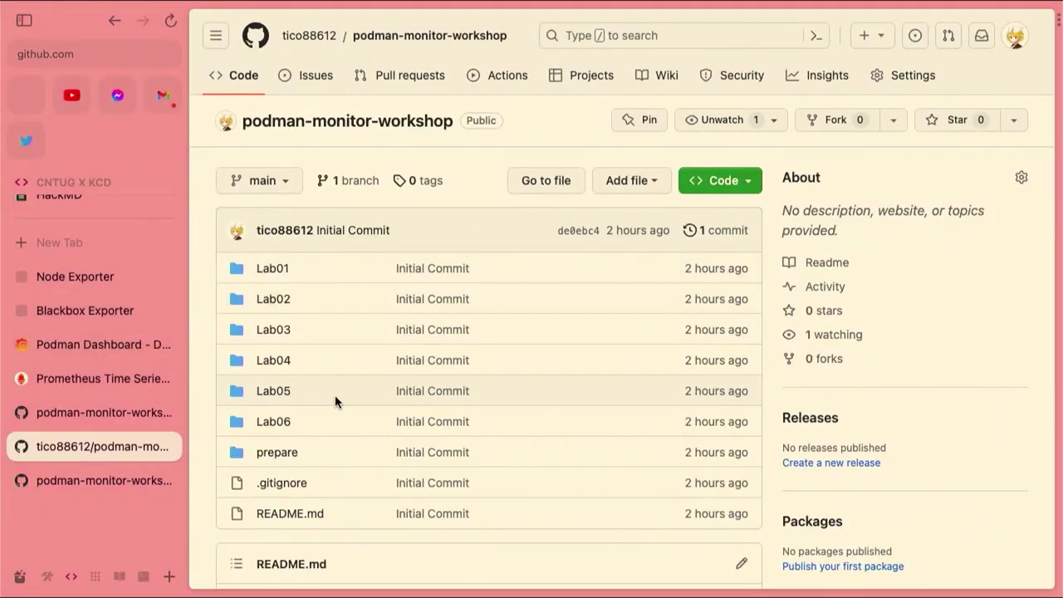
Open the Lab05 folder and skim the Lab 05: Alertmanager README's contents
click(274, 390)
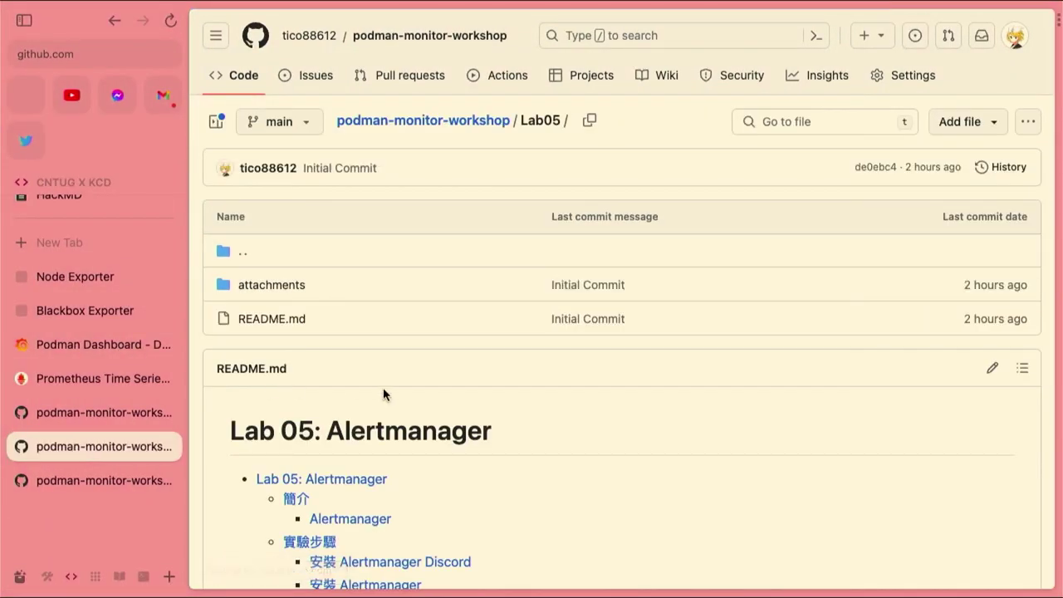
scroll(384, 395, down, 4)
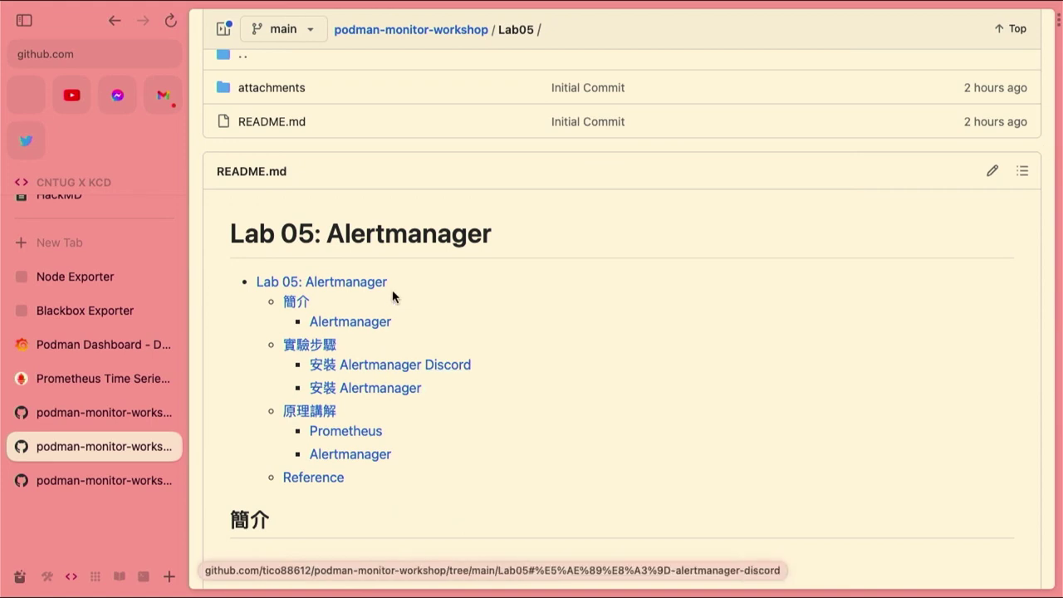
scroll(393, 296, up, 5)
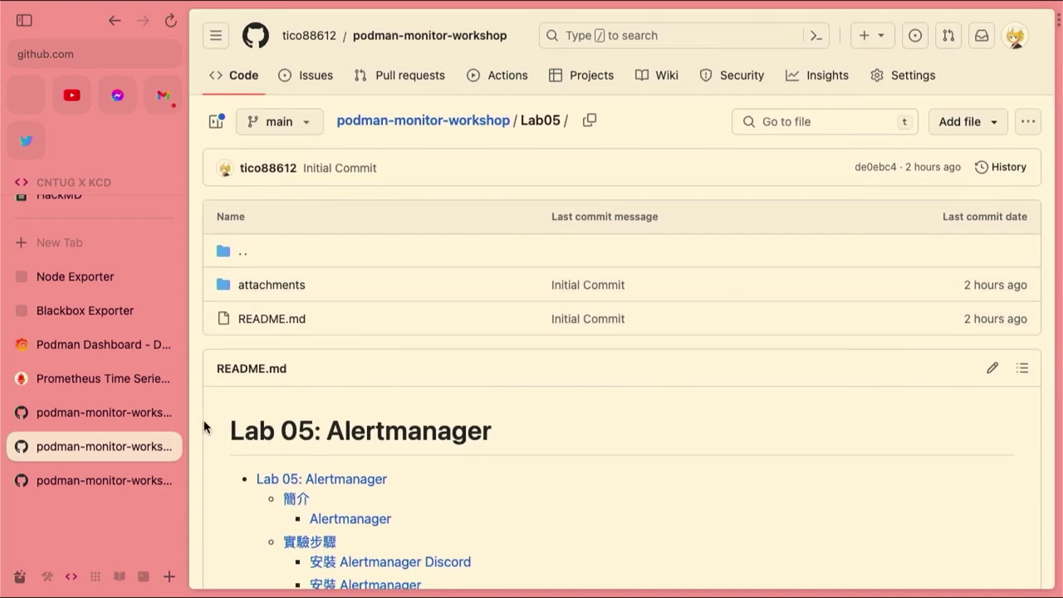
Save the Podman Dashboard's pending changes through the Unsaved changes dialog and Save panel
click(93, 336)
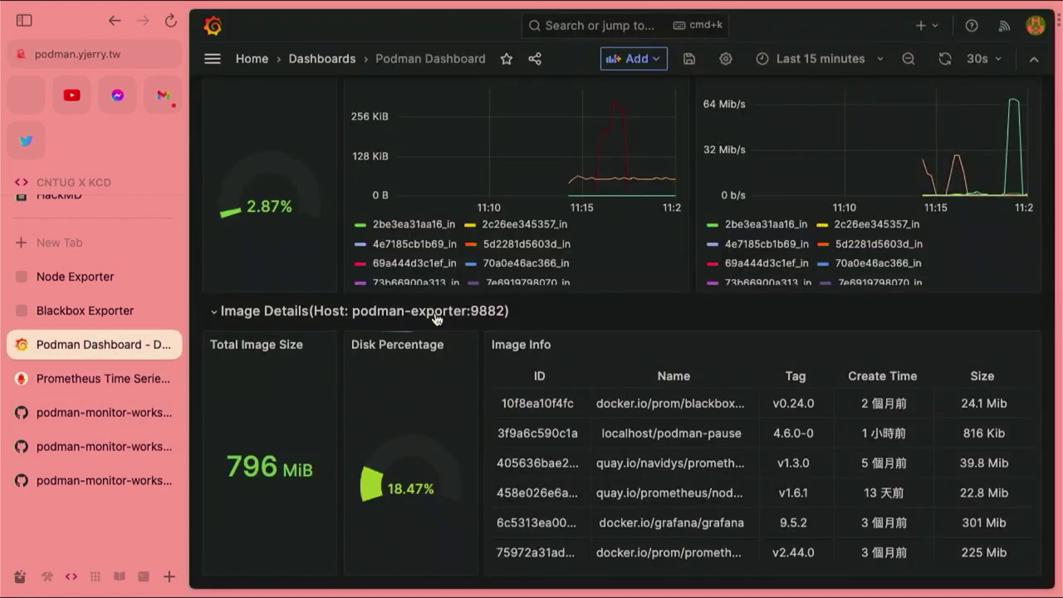
scroll(351, 402, up, 10)
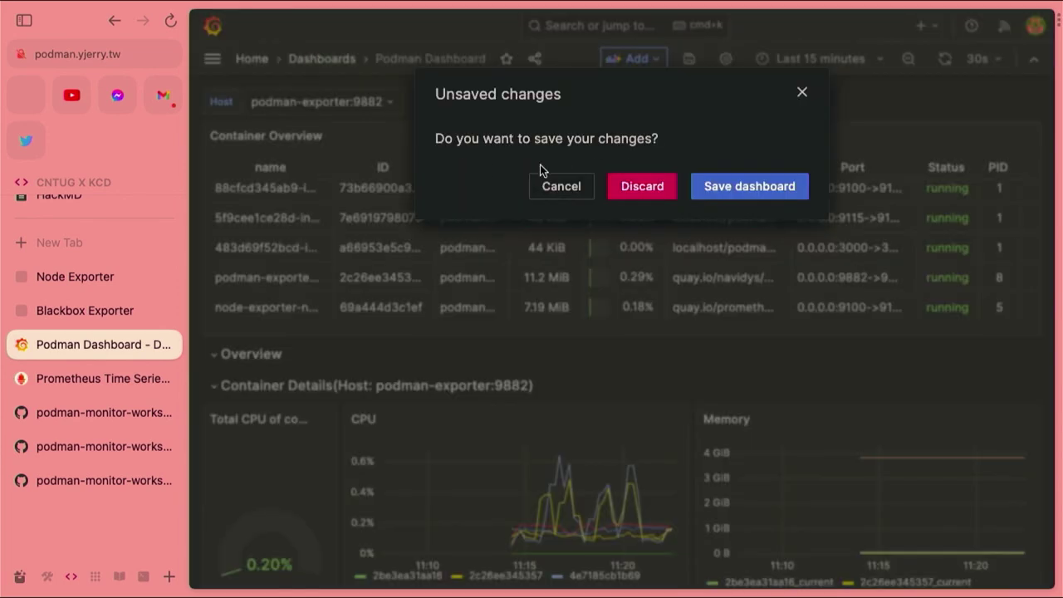
click(722, 184)
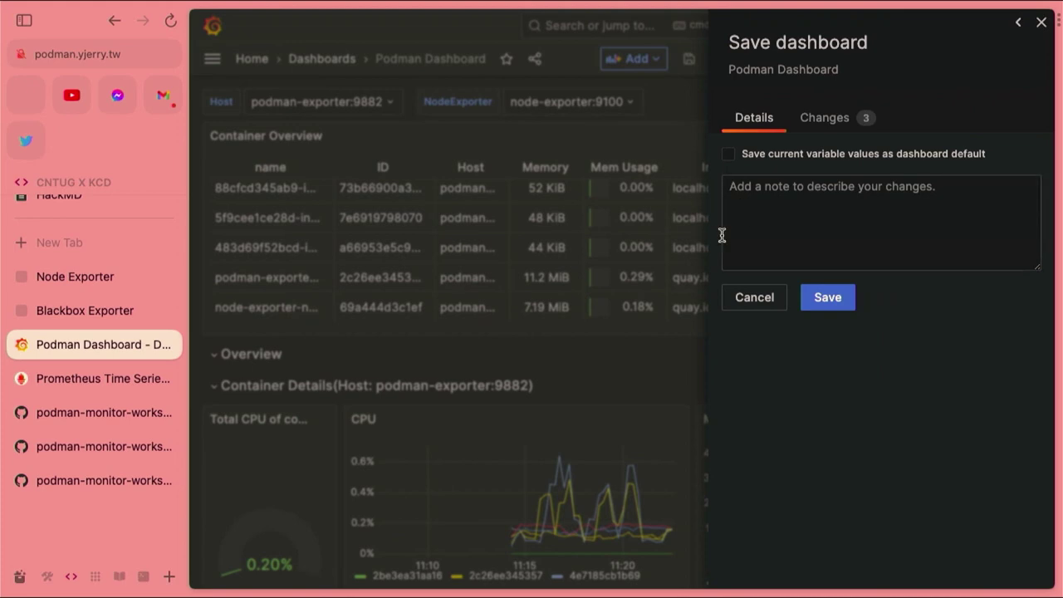
click(814, 297)
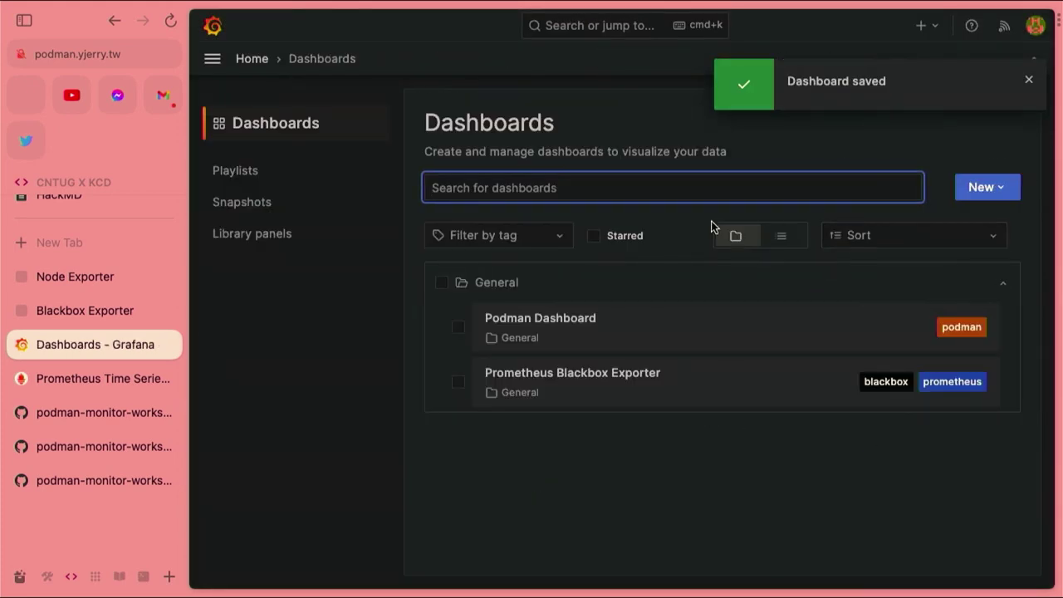
View the Prometheus Blackbox Exporter dashboard, glance at the Prometheus and Node Exporter tabs, then close the Lab04 tab
click(574, 377)
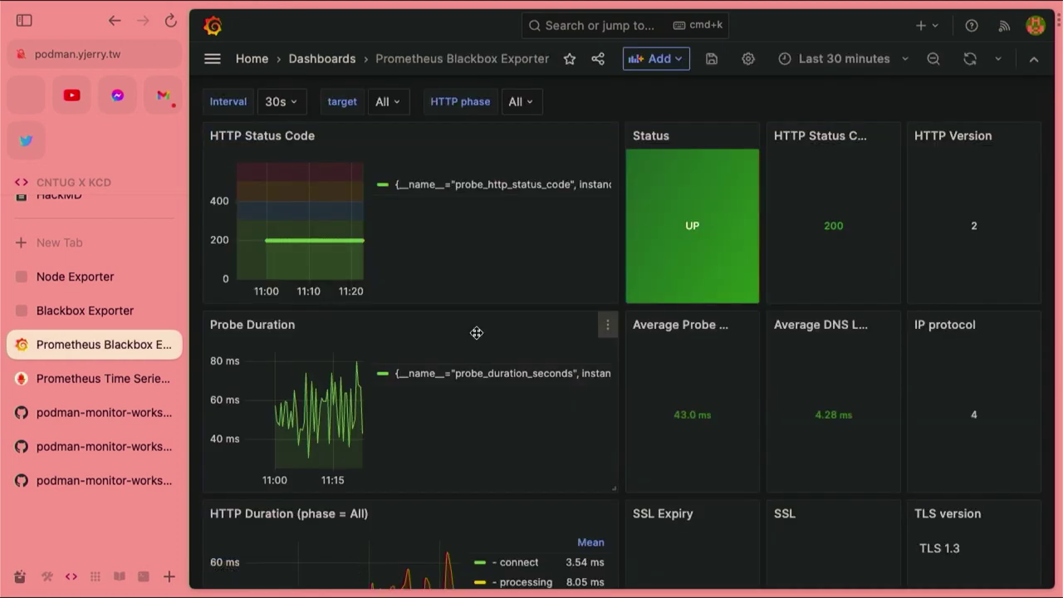
key(super+bracketleft)
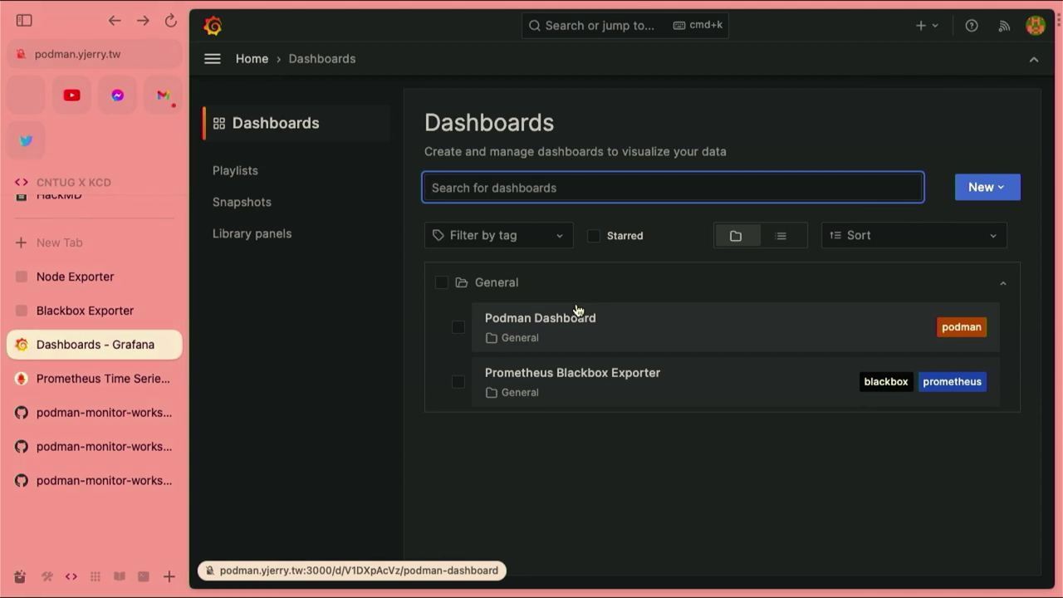
click(70, 384)
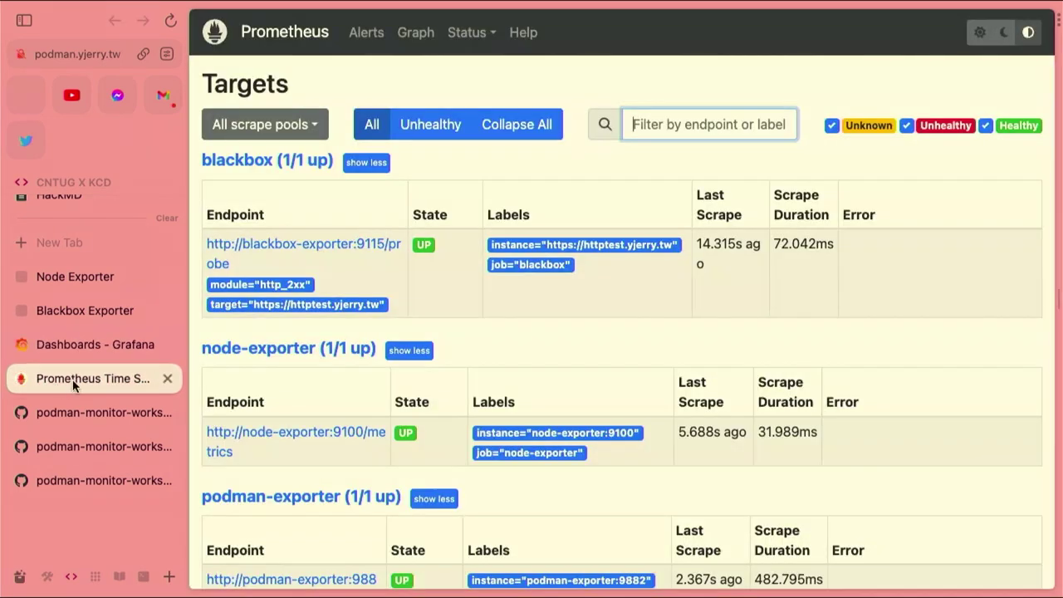
click(79, 282)
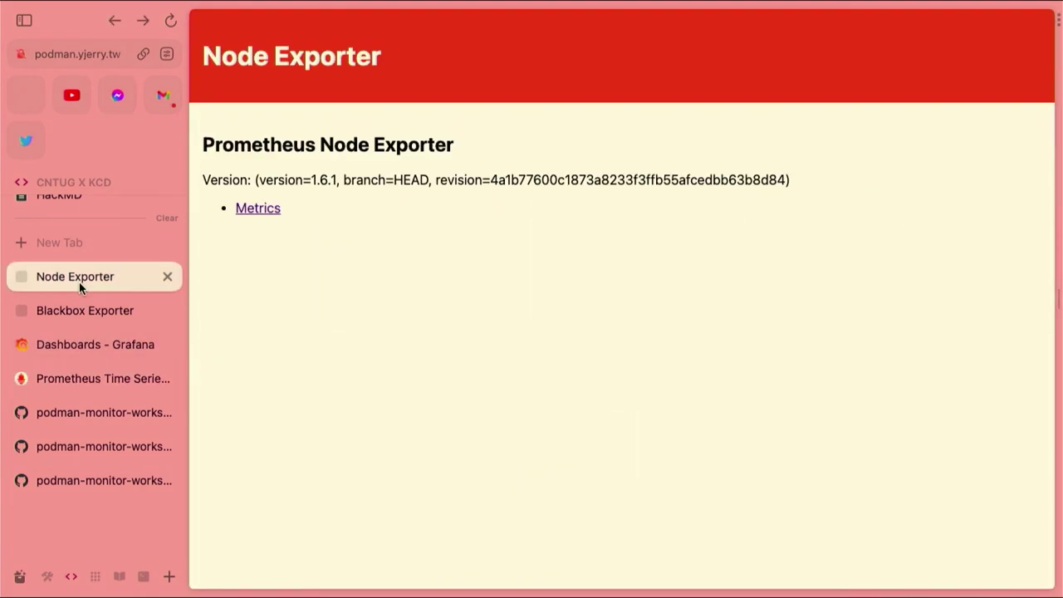
click(67, 415)
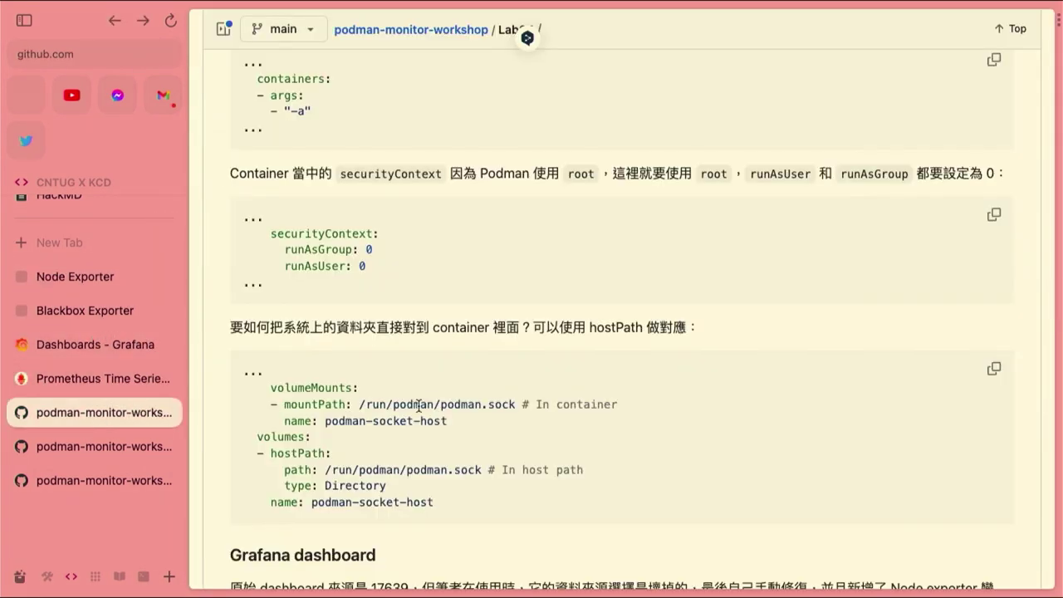
click(170, 412)
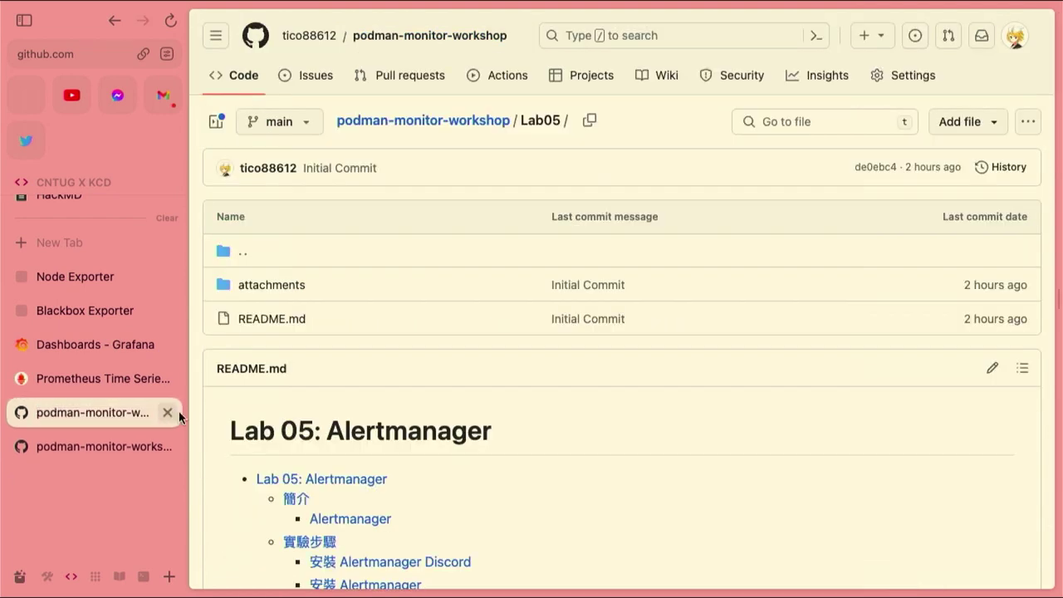
Scroll through the Lab05 README's config explanations and back to the Alertmanager Discord install steps
scroll(318, 373, down, 3)
scroll(318, 373, down, 10)
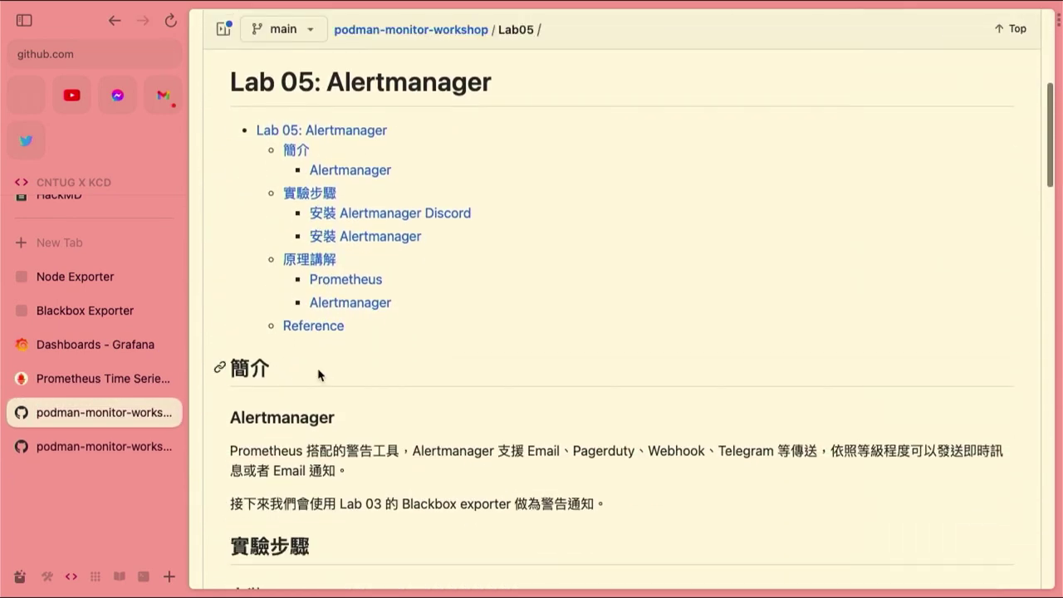
scroll(318, 377, down, 1)
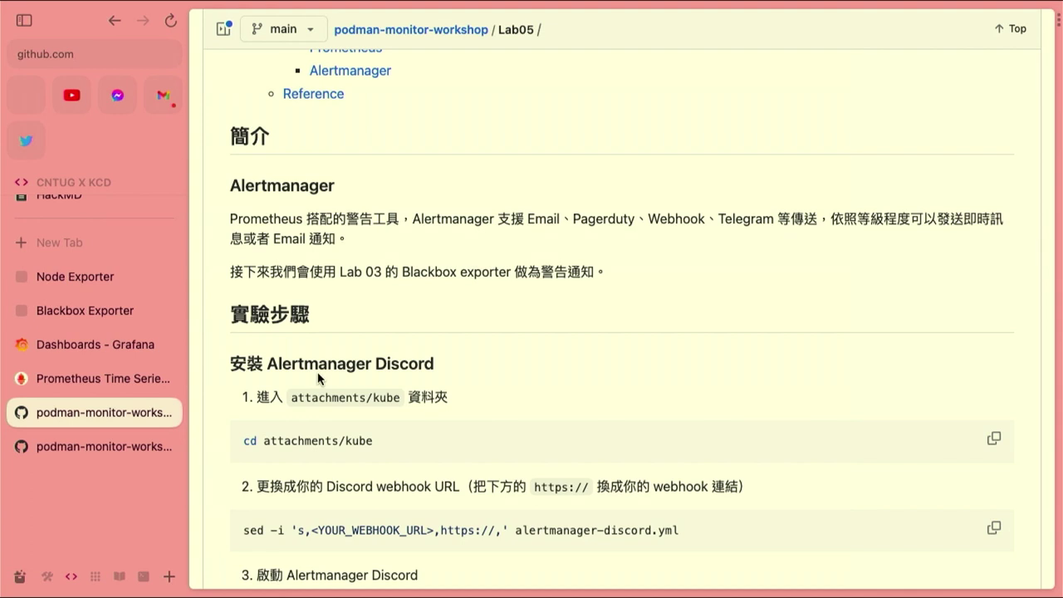
scroll(318, 377, down, 10)
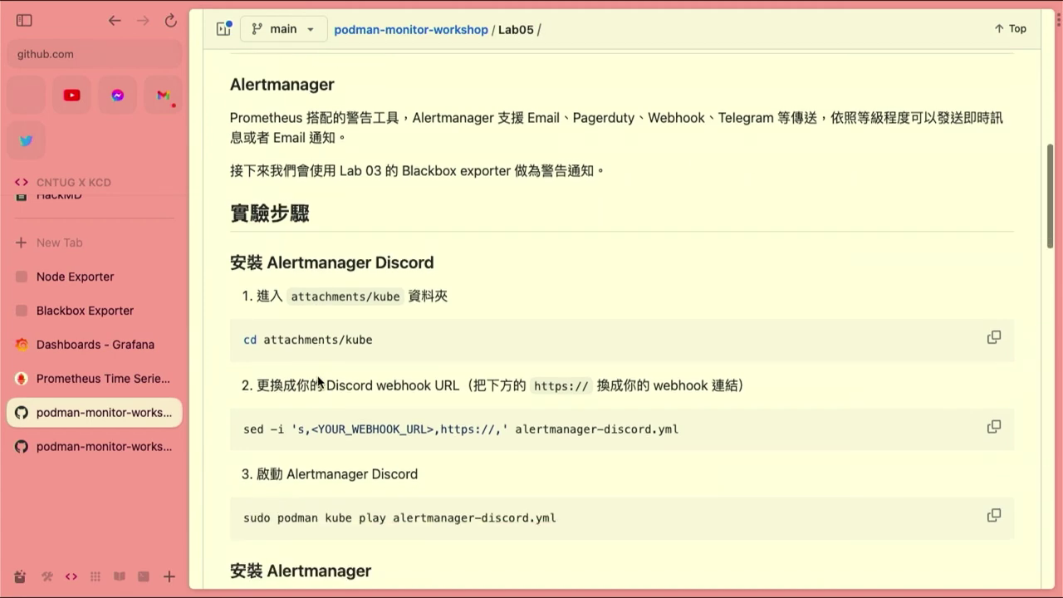
scroll(318, 380, down, 10)
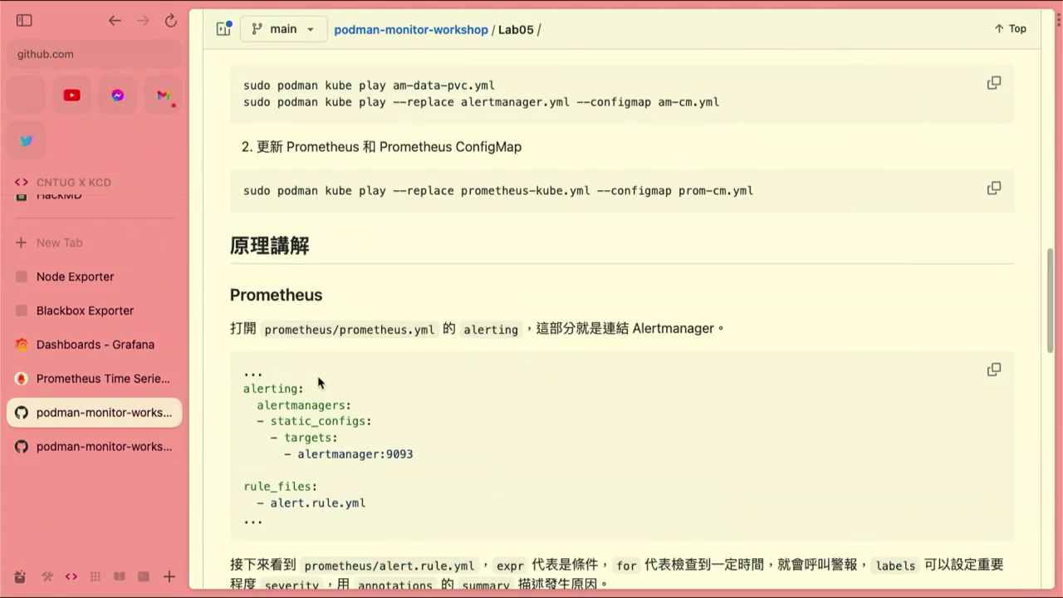
scroll(318, 377, down, 7)
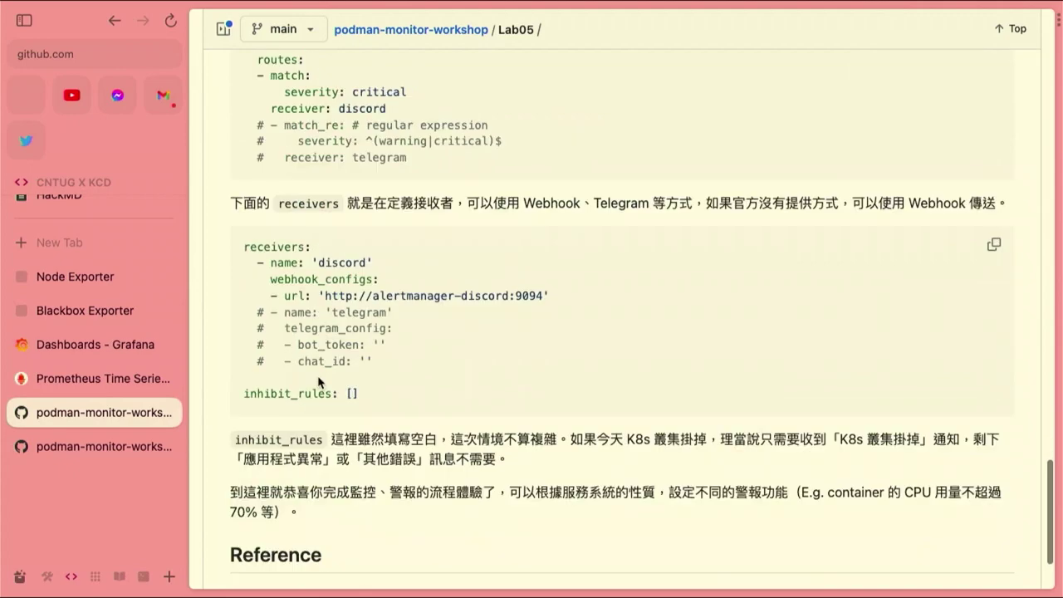
drag(360, 362, 251, 312)
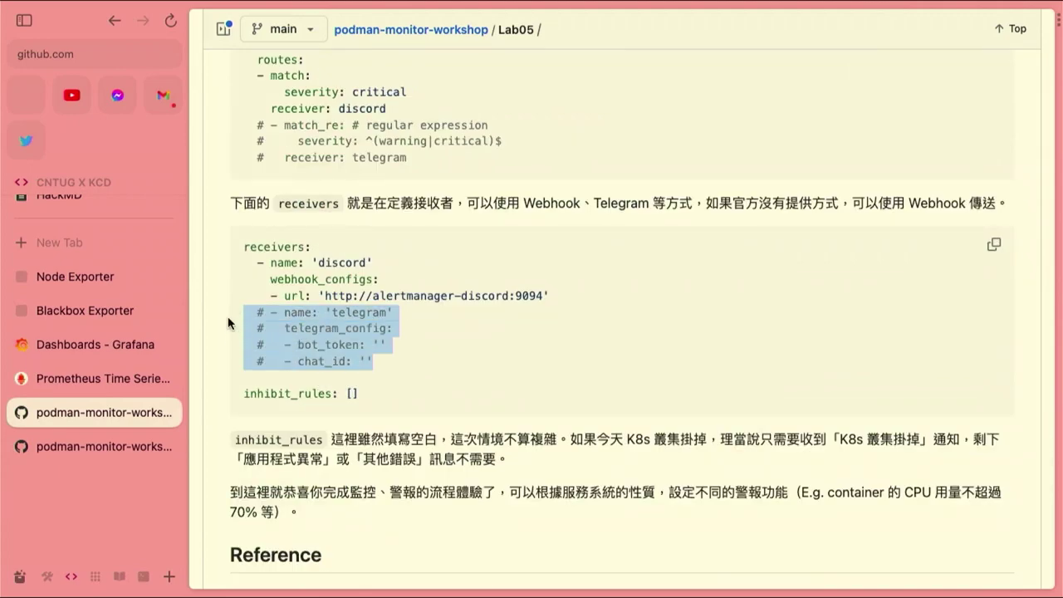
scroll(238, 289, up, 10)
scroll(316, 323, up, 9)
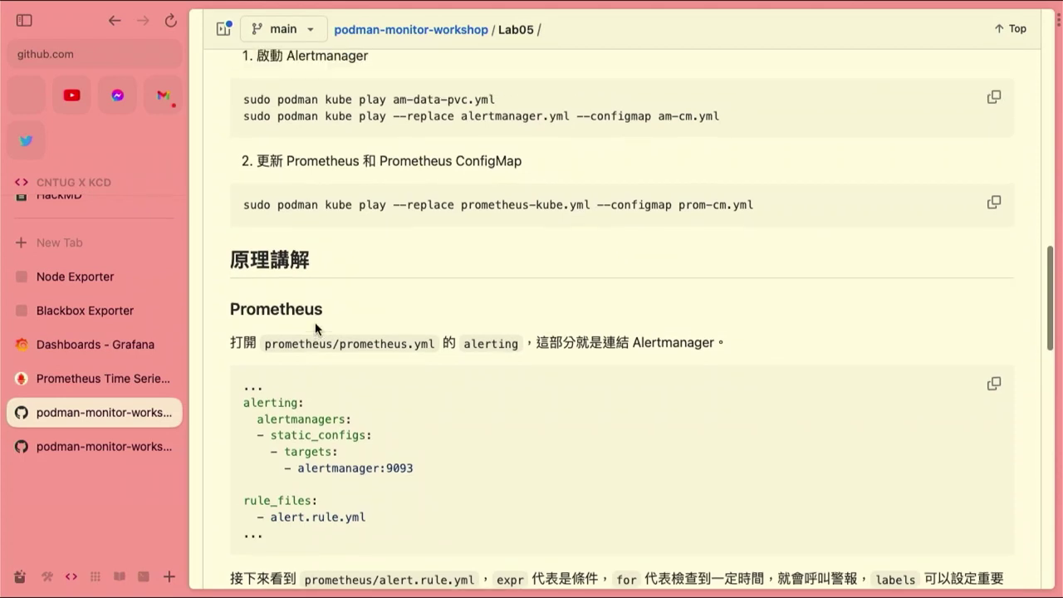
scroll(315, 325, down, 1)
scroll(315, 328, down, 2)
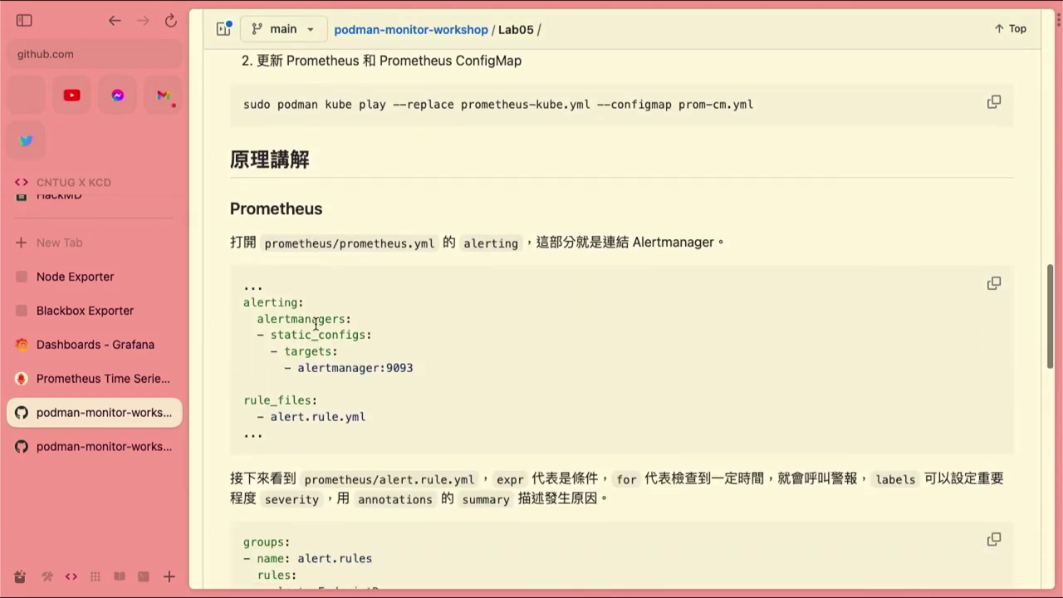
scroll(315, 324, down, 1)
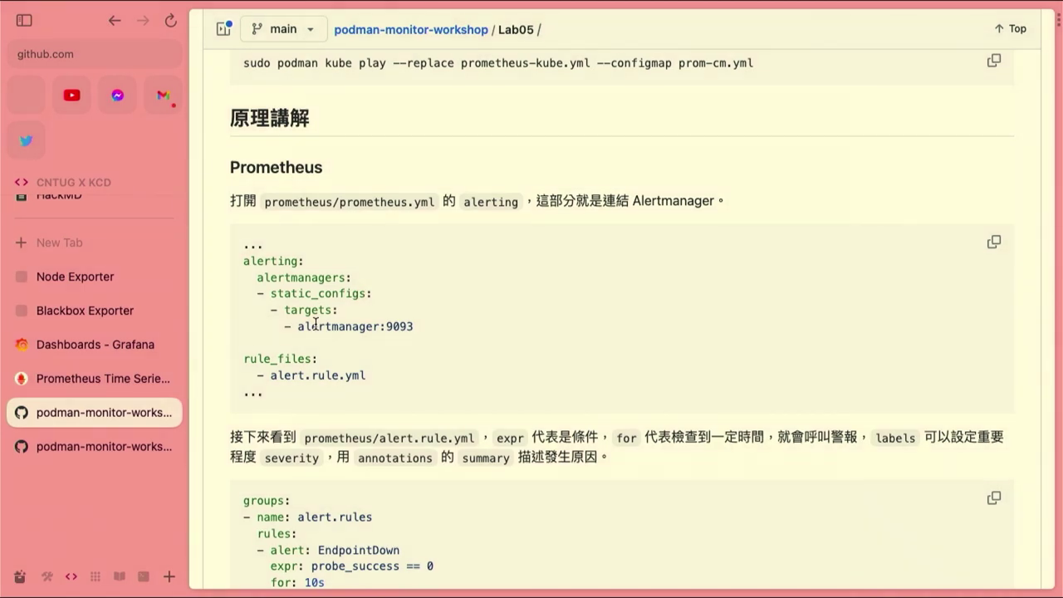
scroll(315, 323, up, 15)
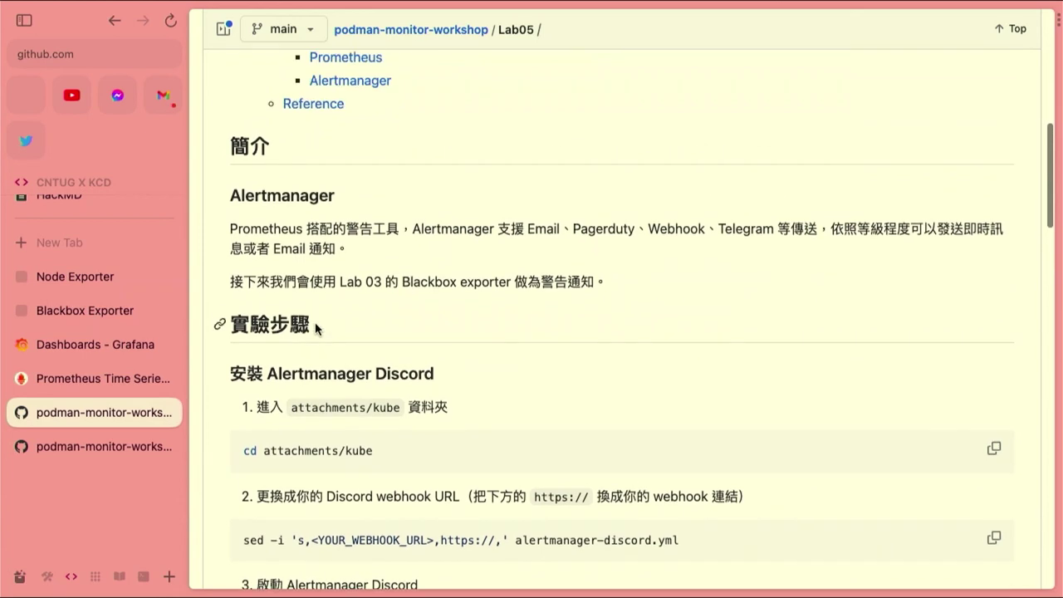
scroll(316, 328, down, 6)
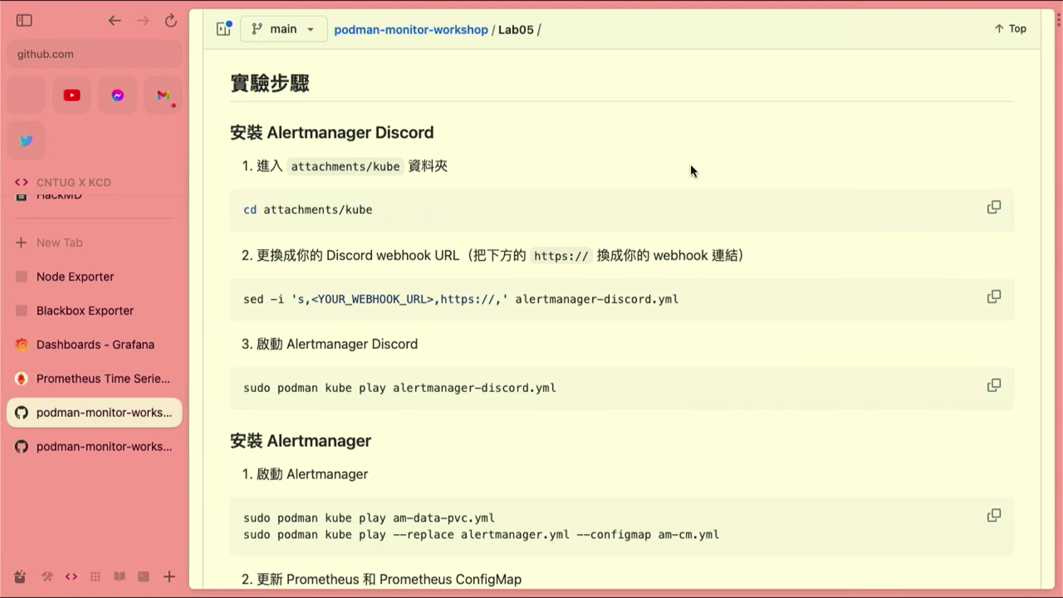
Copy the cd attachments/kube command, then move into podman-monitor-workshop and list its lab folders
click(994, 206)
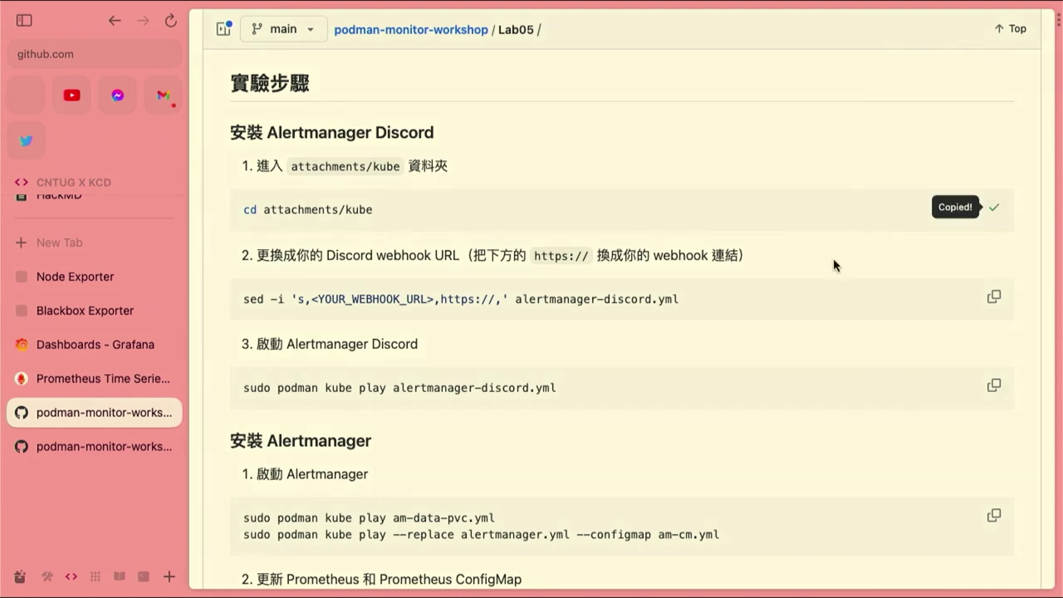
key(ctrl+Right)
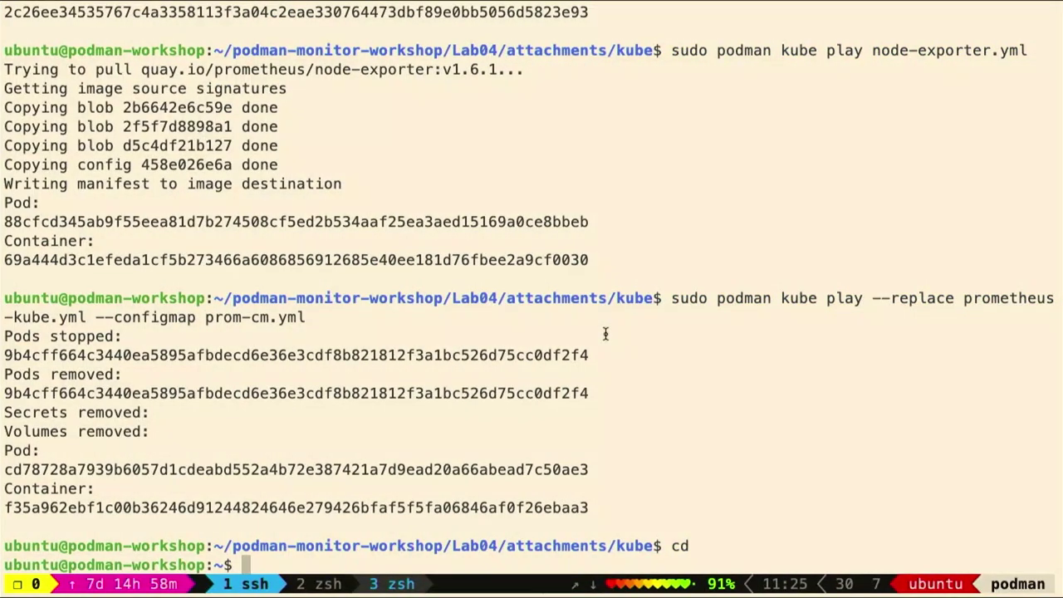
text(ls)
key(Return)
text(cd)
key(BackSpace)
key(BackSpace)
text(cd podm)
key(Tab)
key(Return)
text(ls)
key(Return)
Enter Lab05, correcting lab05's case, then attachments/kube, and list its six YAML files
text(cd)
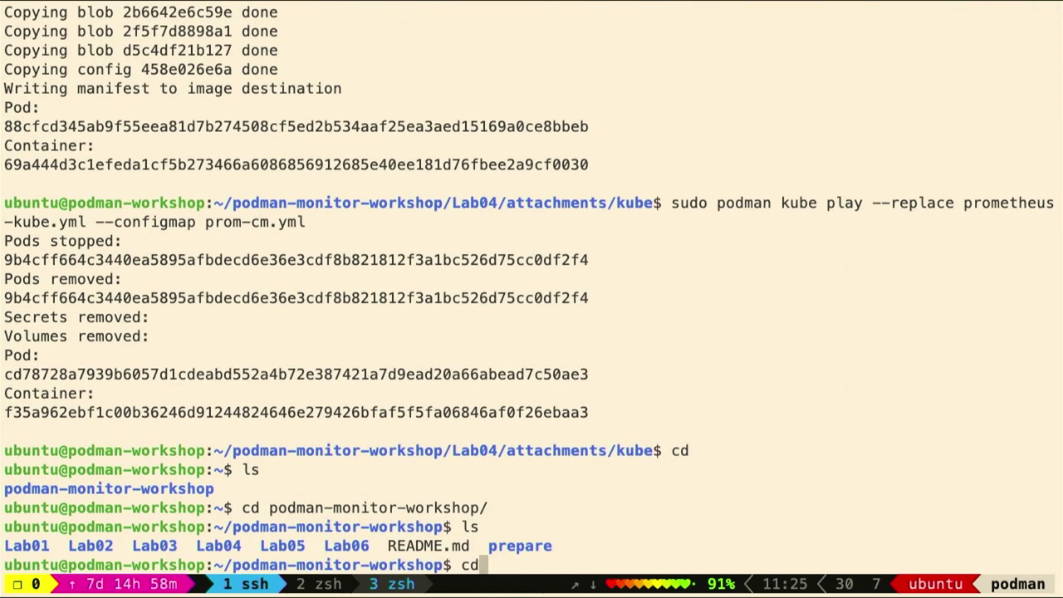
text( lab05)
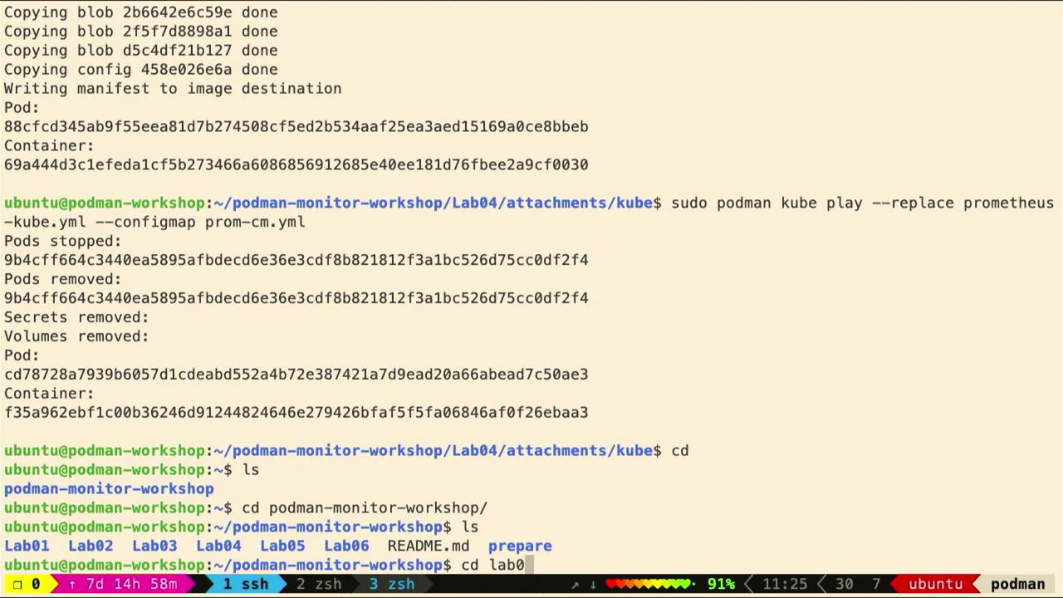
key(Return)
key(Up)
key(Left)
key(Left)
key(Left)
key(Left)
key(Left)
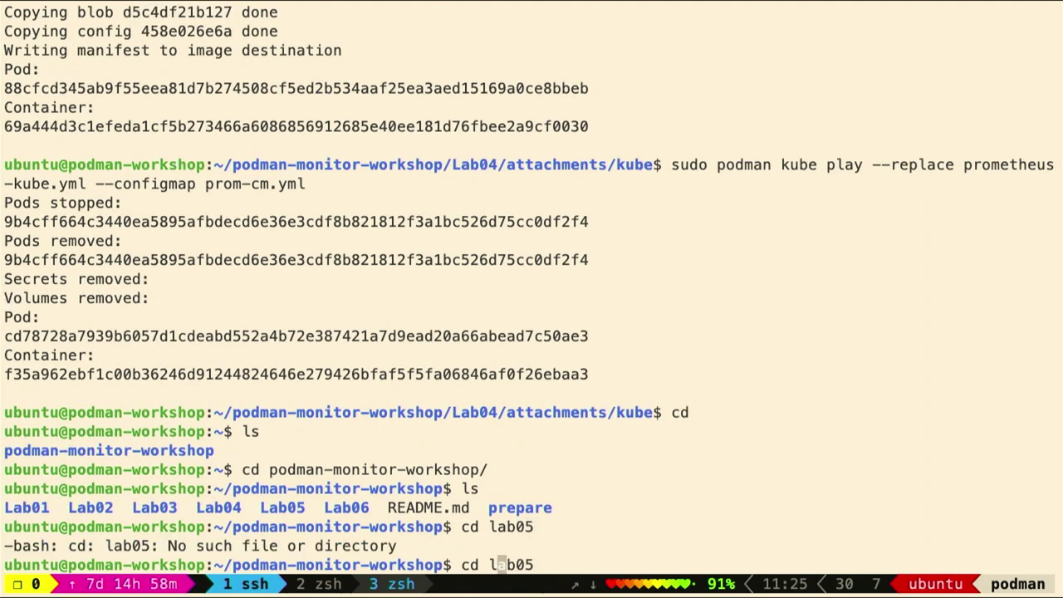
key(BackSpace)
text(L)
key(Return)
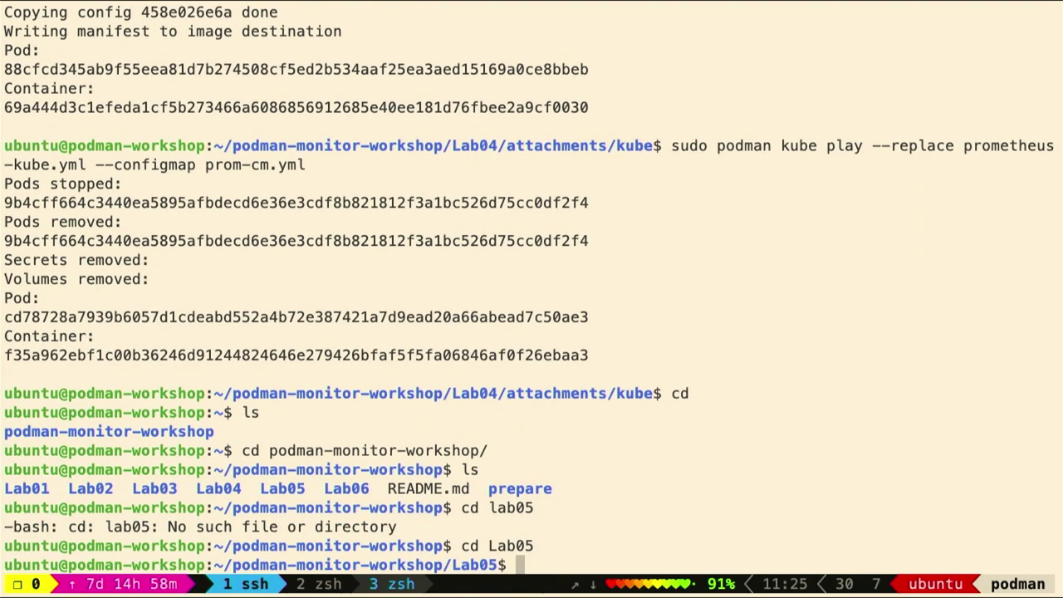
key(ctrl+shift+v)
key(Return)
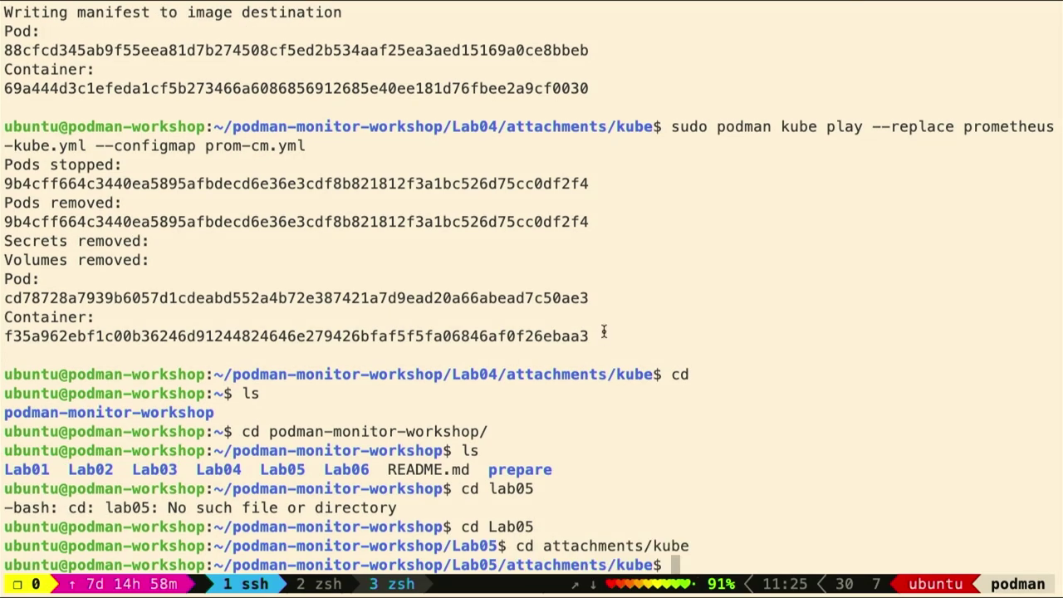
text(ls)
key(Return)
key(ctrl+Left)
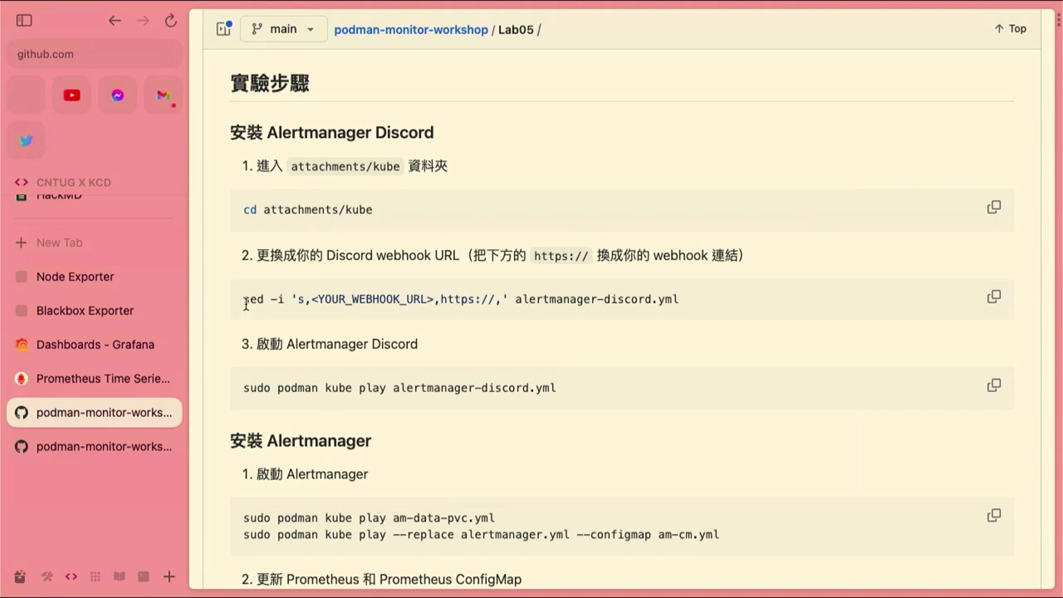
Select the <YOUR_WEBHOOK_URL> placeholder, then print alertmanager-discord.yml with cat
drag(243, 299, 394, 304)
click(390, 302)
drag(313, 303, 435, 304)
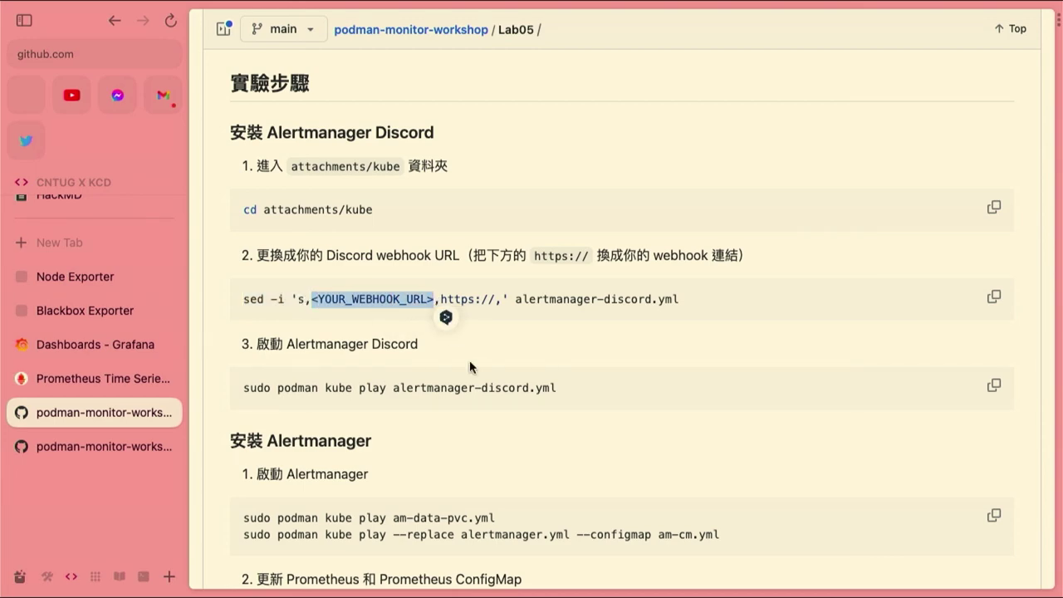
key(ctrl+Right)
text(cat ale)
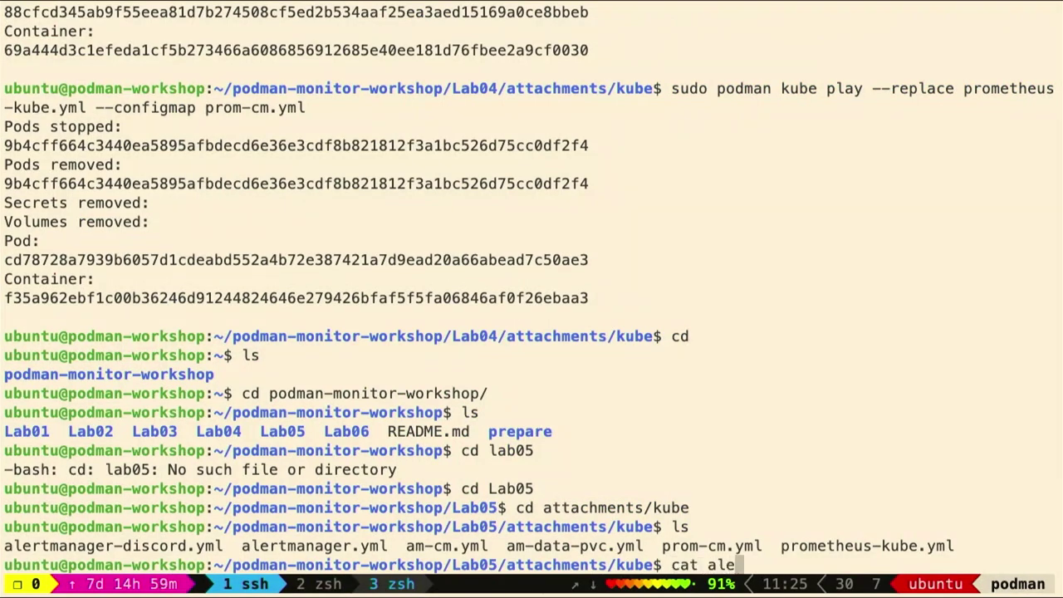
text(r)
key(Tab)
text(-di)
key(Tab)
key(Return)
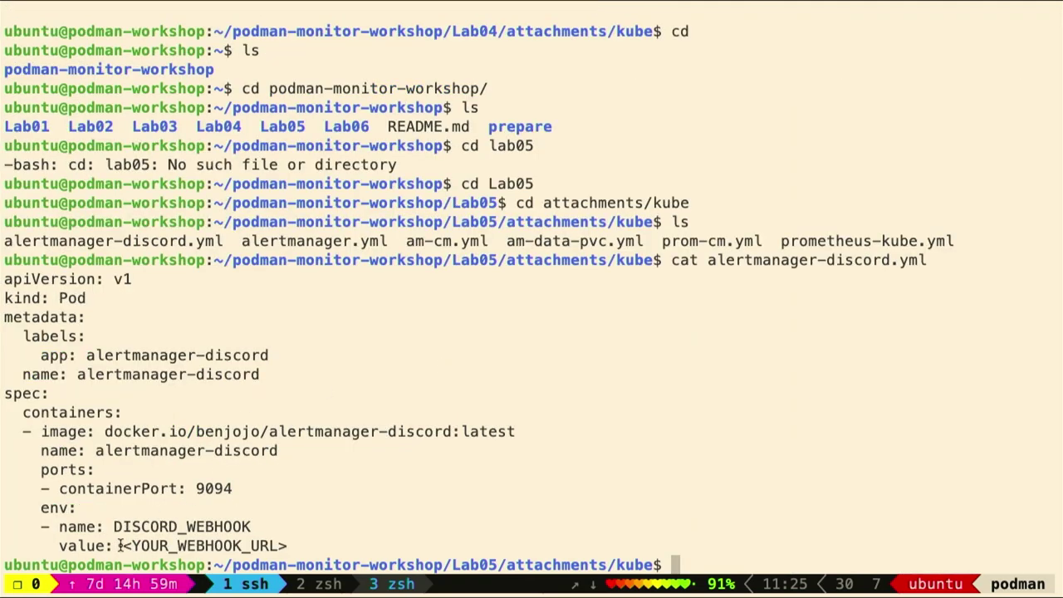
Copy the README's sed webhook-replacement command and paste it at the terminal prompt
key(ctrl+Left)
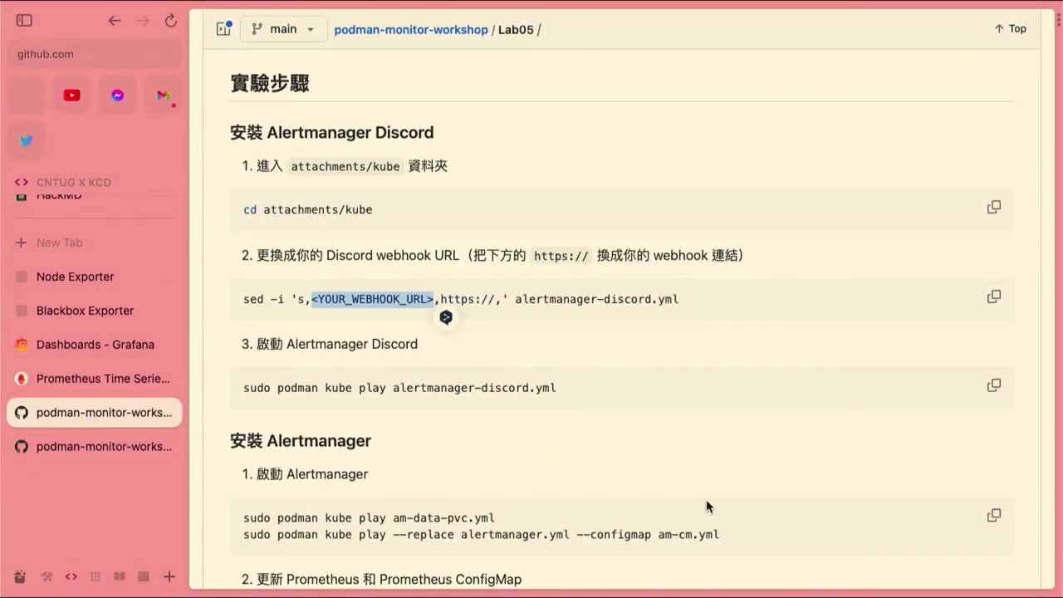
key(ctrl+Right)
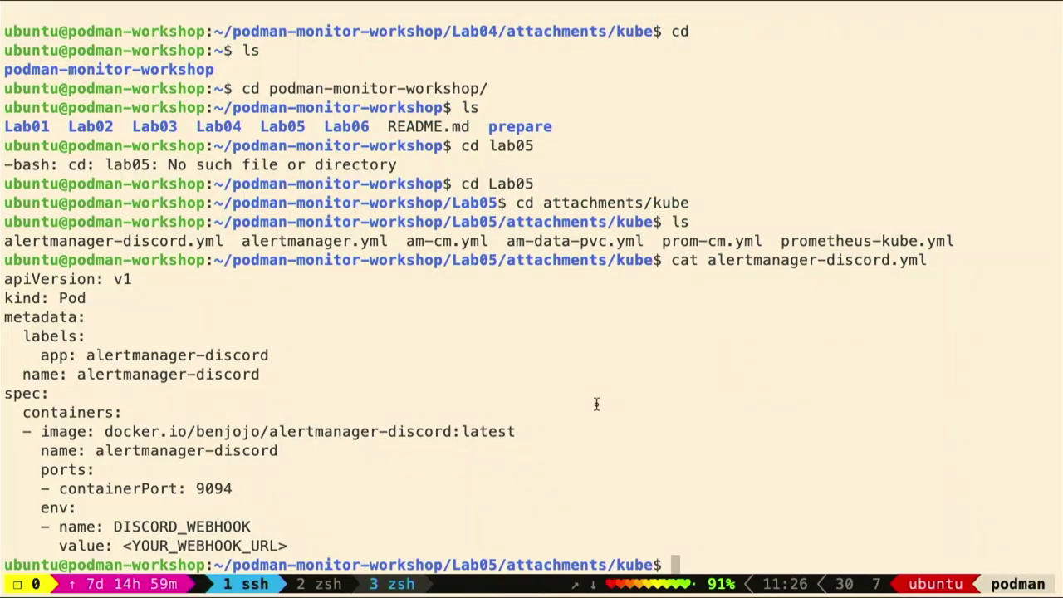
key(ctrl+Left)
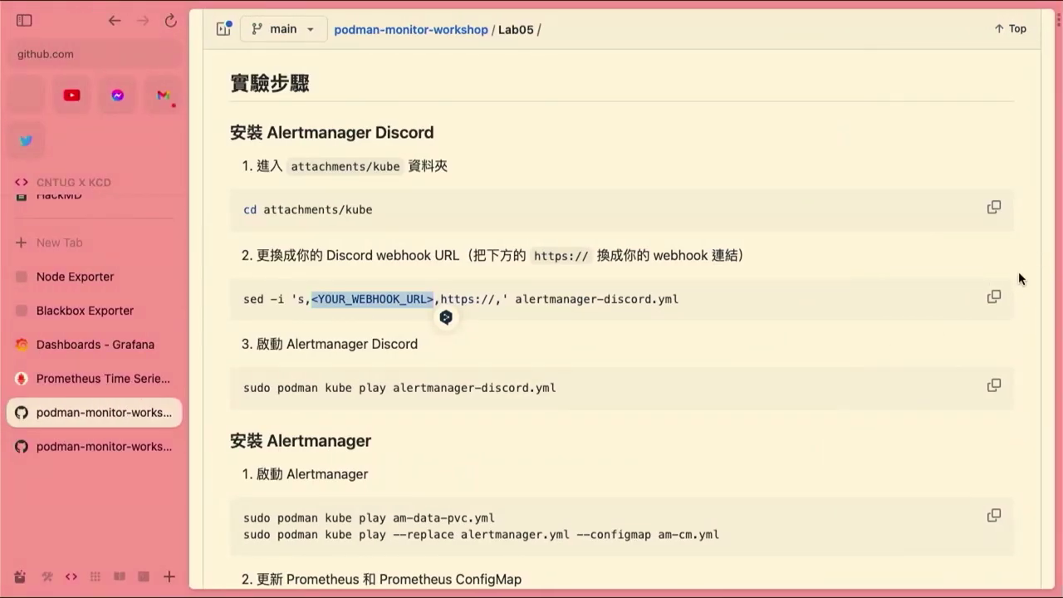
click(994, 298)
key(ctrl+Right)
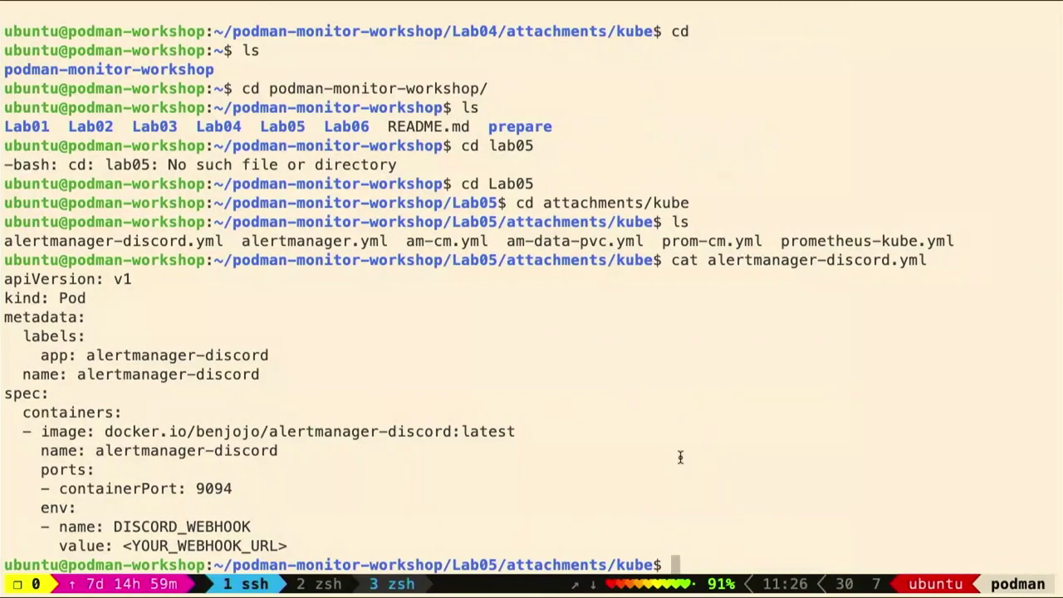
key(super+v)
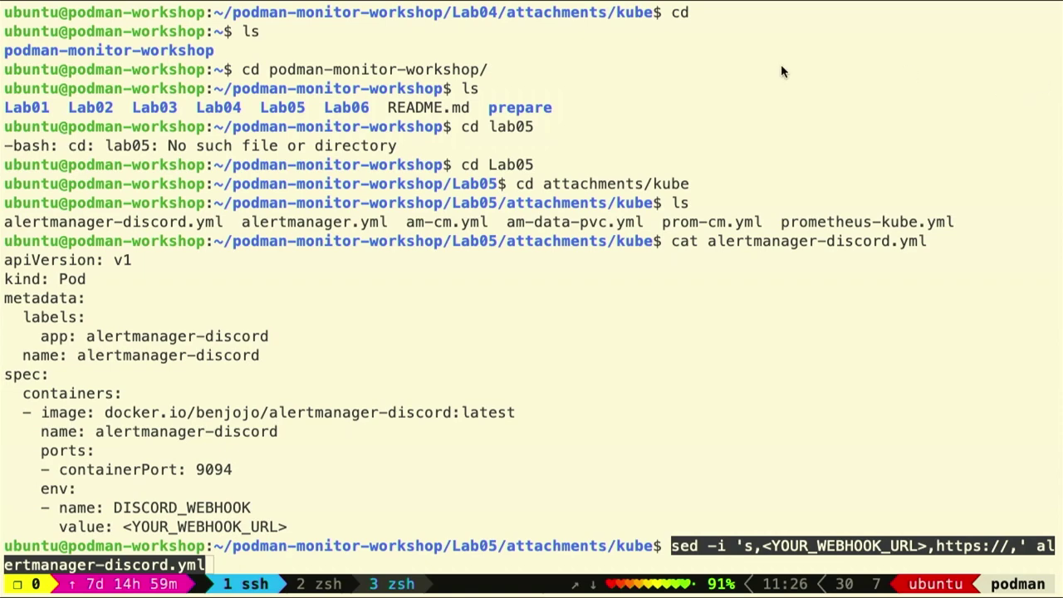
Put the Discord webhook URL into the sed command, run it, and cat alertmanager-discord.yml to verify
key(Left)
key(Left)
key(Left)
key(Left)
key(Left)
key(Left)
key(Left)
key(Left)
key(Left)
key(Left)
key(Left)
key(Left)
key(Left)
key(Left)
key(Left)
key(Left)
key(Left)
key(Left)
key(Left)
key(Left)
key(Left)
key(Left)
key(Left)
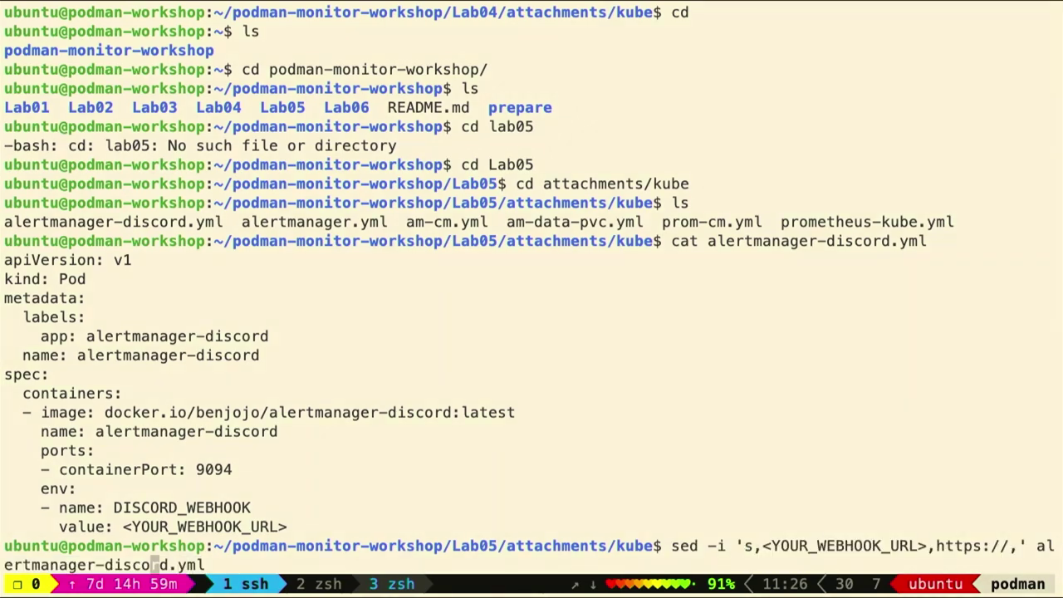
key(Left)
key(Left)
key(Left)
key(Left)
key(Left)
key(BackSpace)
key(BackSpace)
key(BackSpace)
key(BackSpace)
key(BackSpace)
key(BackSpace)
key(BackSpace)
key(BackSpace)
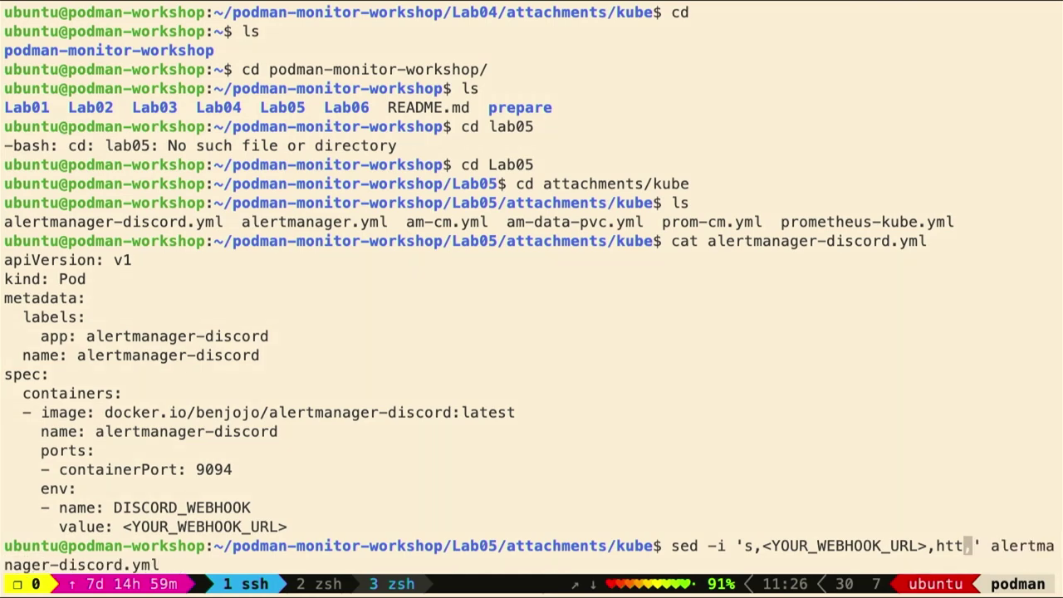
key(super+v)
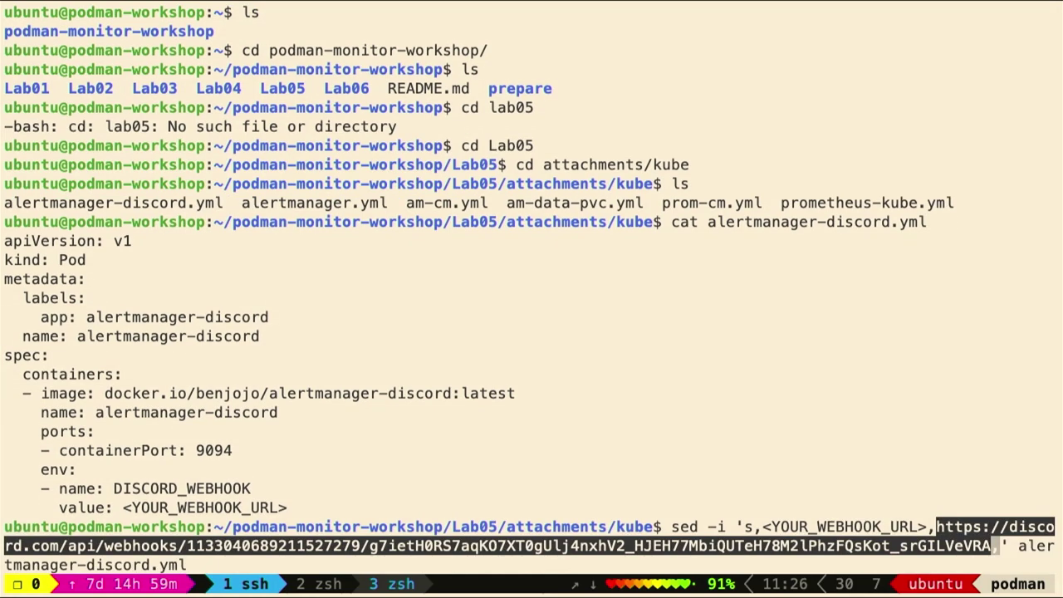
key(Return)
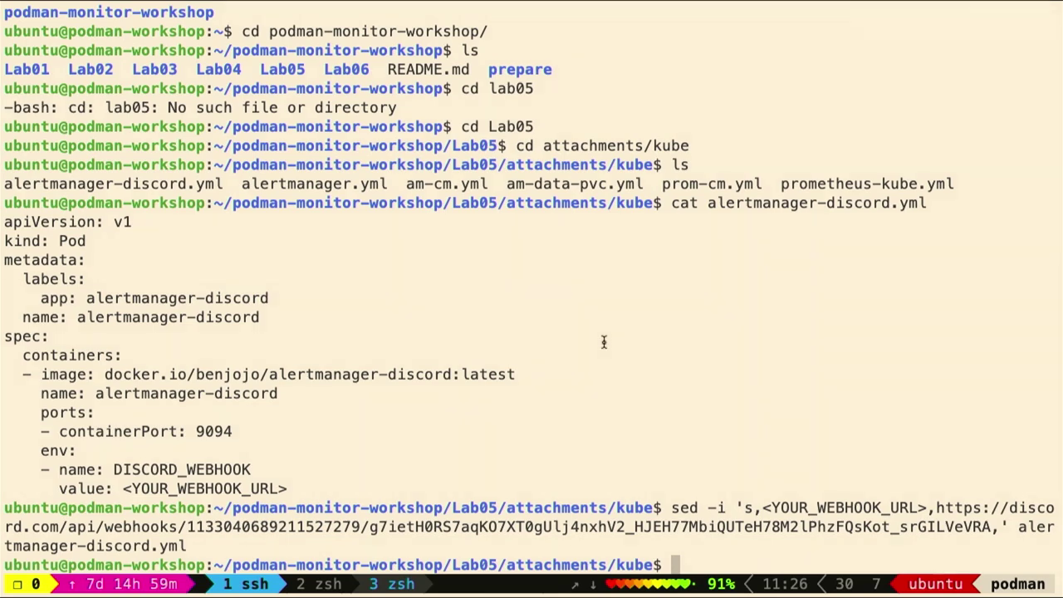
key(Up)
key(Up)
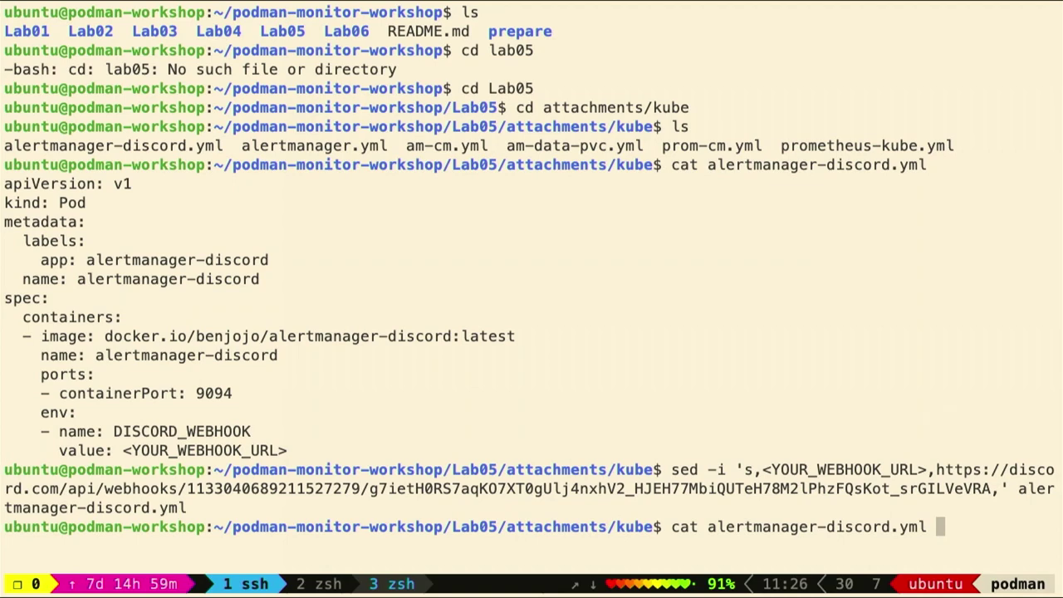
key(Return)
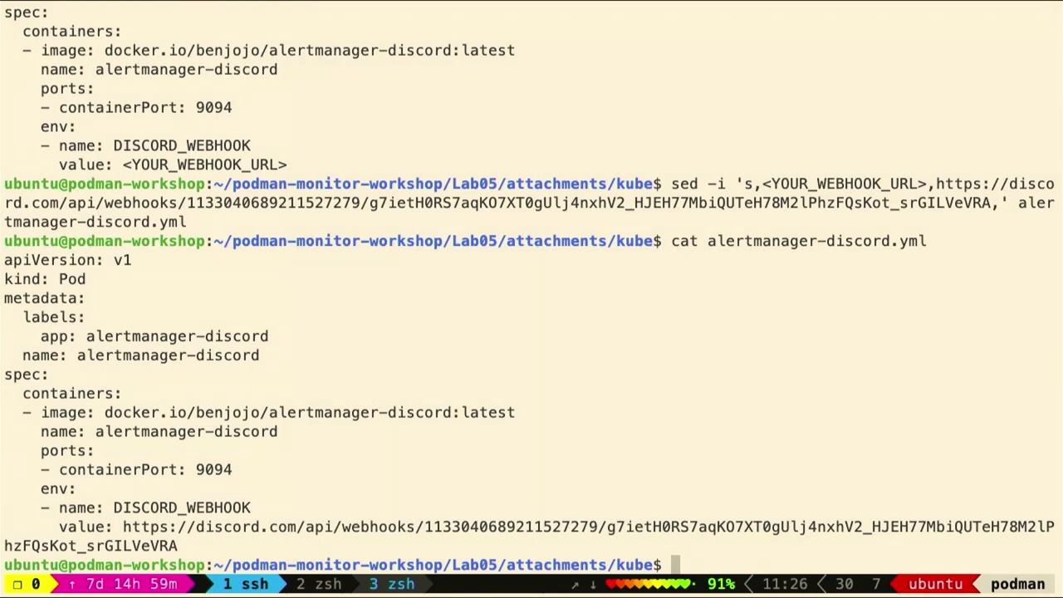
key(ctrl+Left)
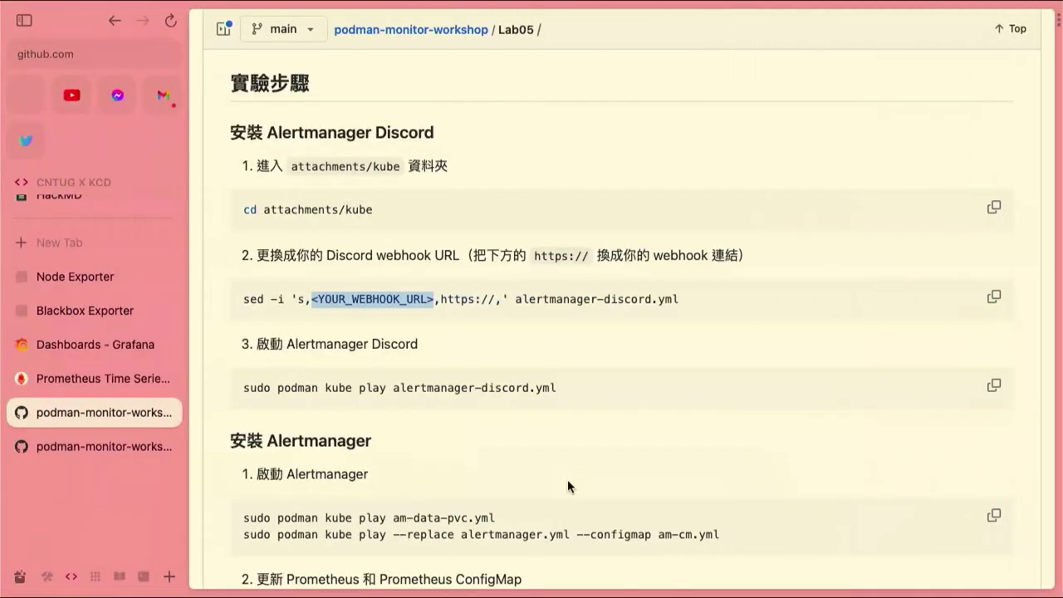
Run sudo podman kube play for alertmanager-discord.yml to start the Discord webhook pod
click(239, 387)
drag(239, 387, 663, 386)
key(super+c)
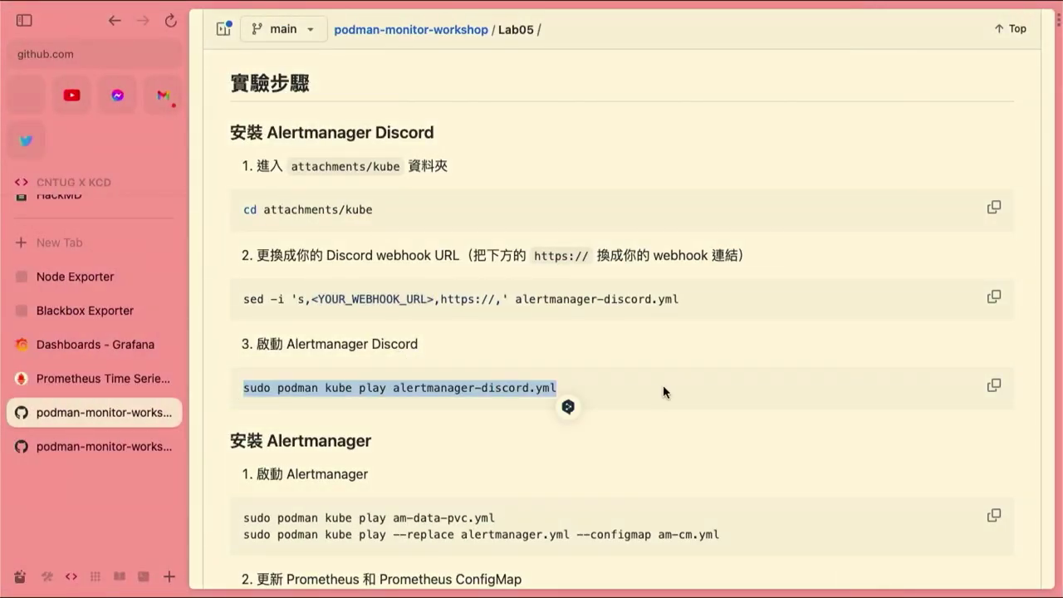
key(ctrl+Right)
key(super+v)
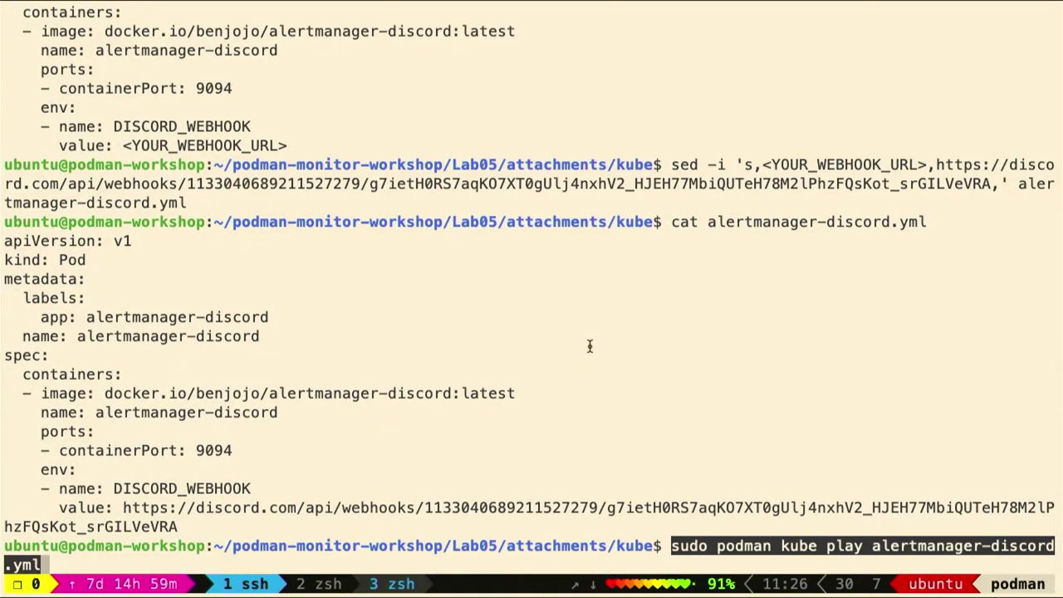
key(ctrl+Left)
Deploy the am-data-pvc volume and Alertmanager with their kube play commands
scroll(532, 395, down, 3)
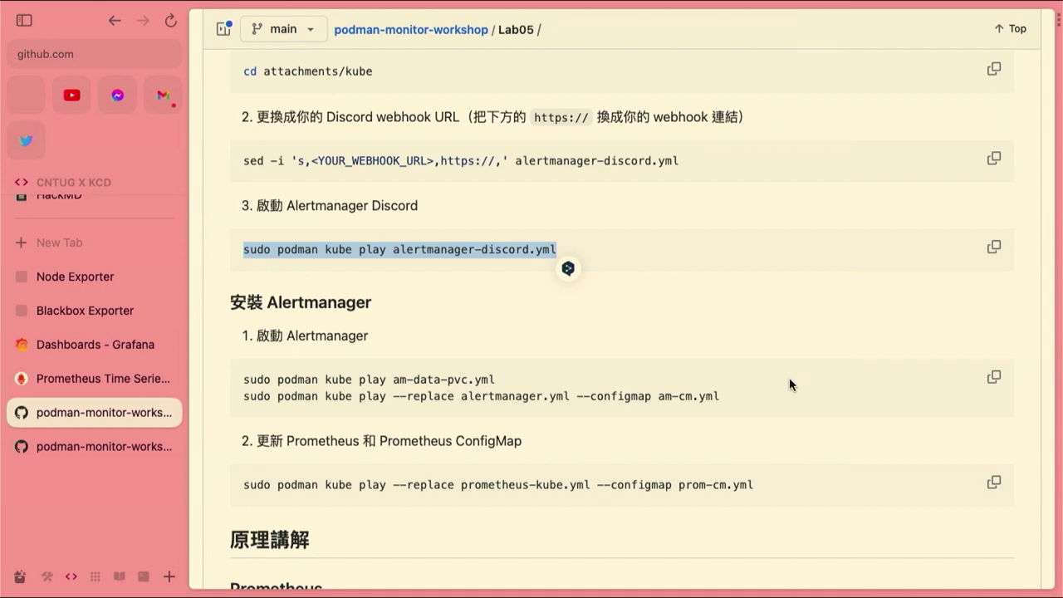
click(993, 377)
key(super+Tab)
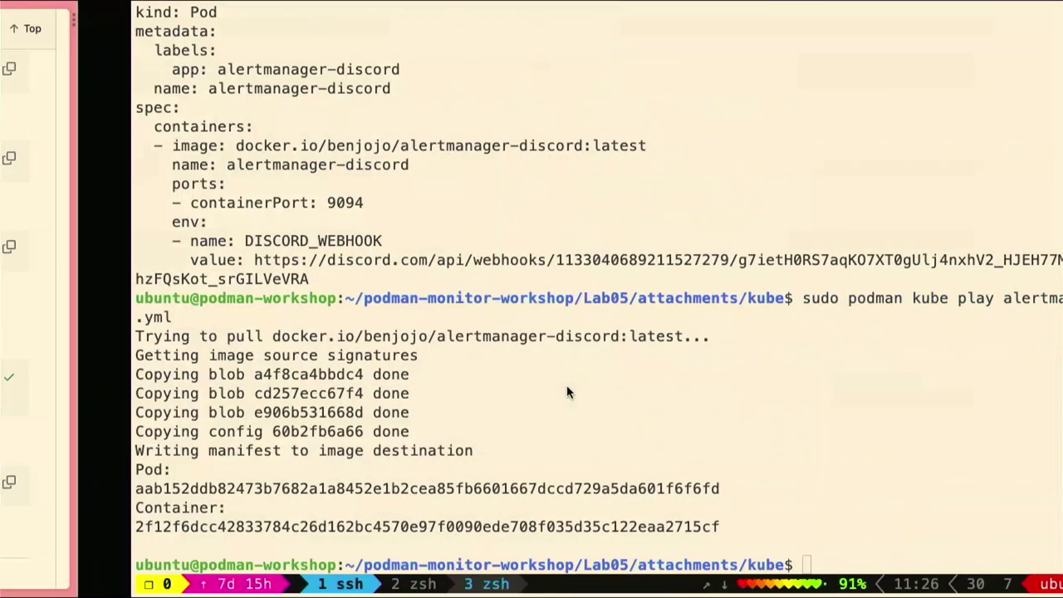
key(super+v)
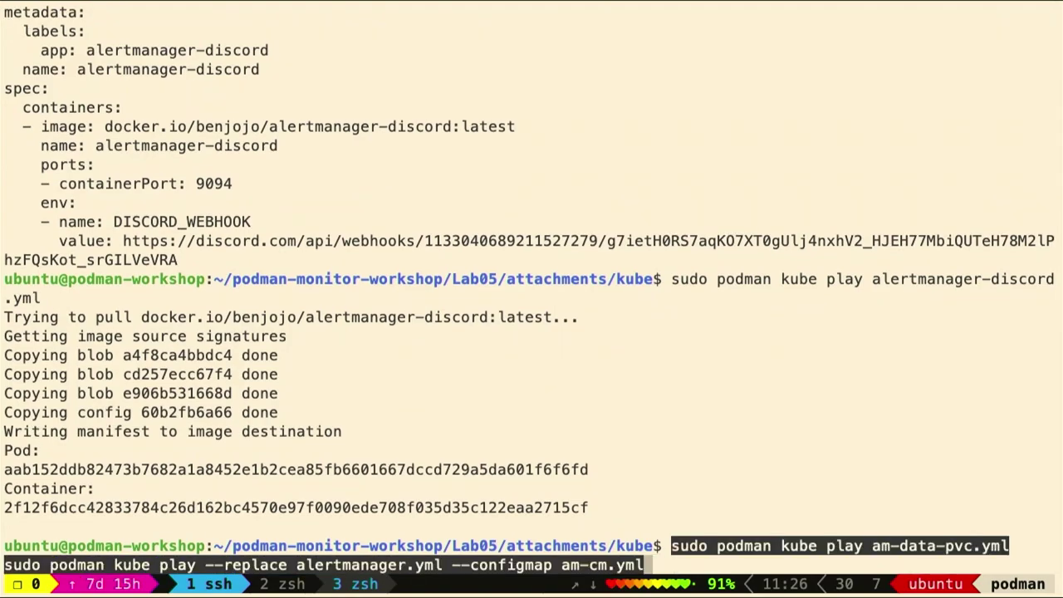
key(Return)
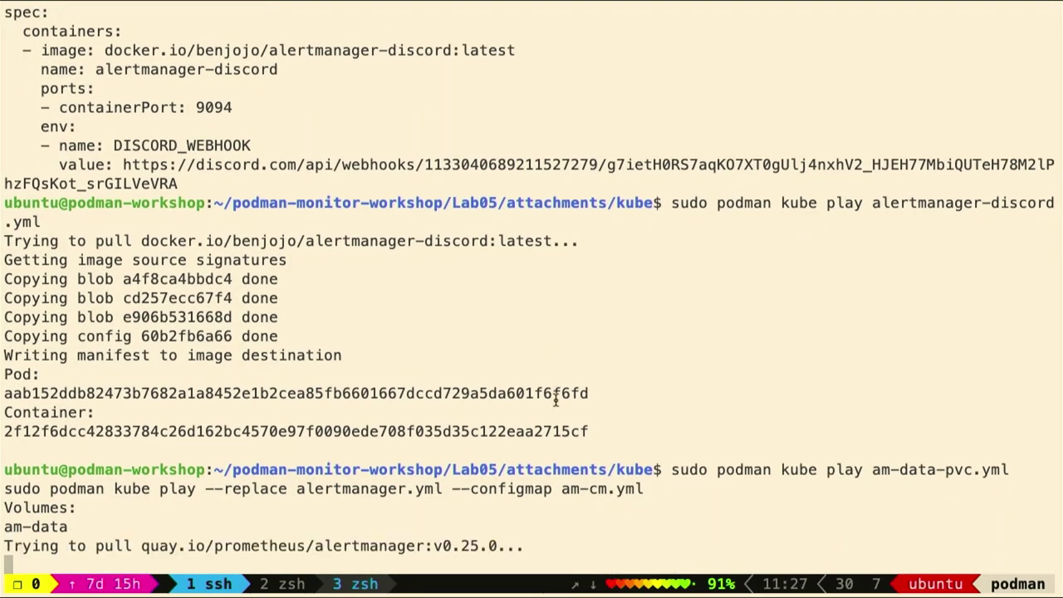
key(super+Tab)
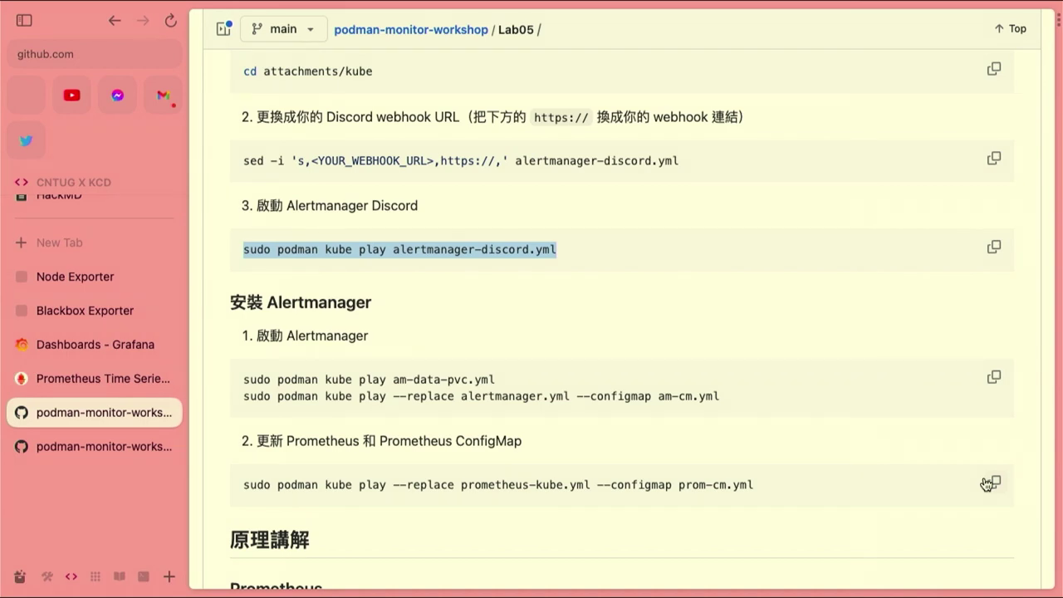
Redeploy Prometheus with prometheus-kube and the prom-cm configmap, and check the output
click(988, 487)
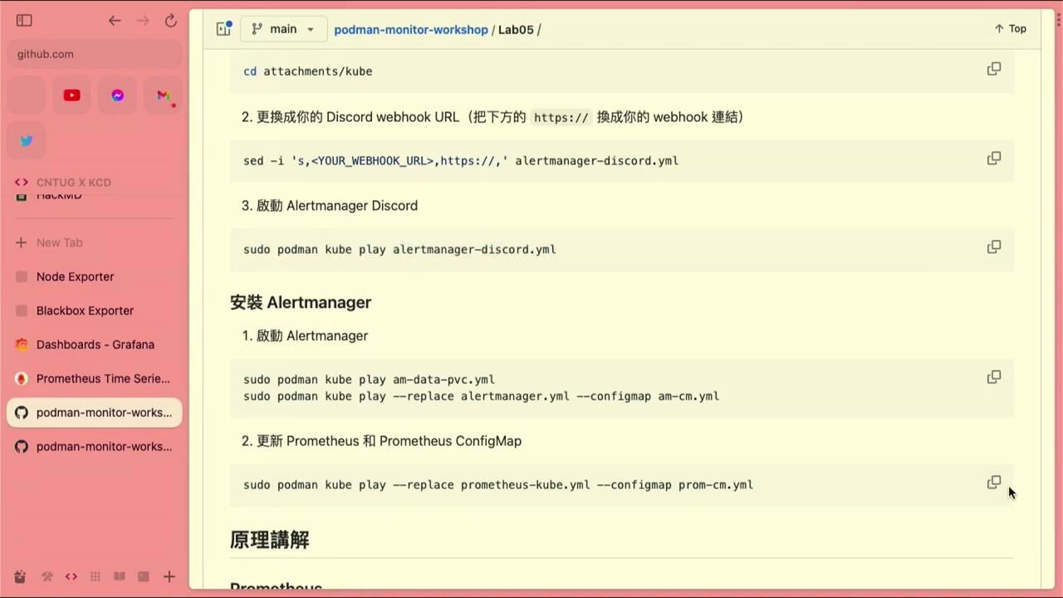
key(ctrl+Right)
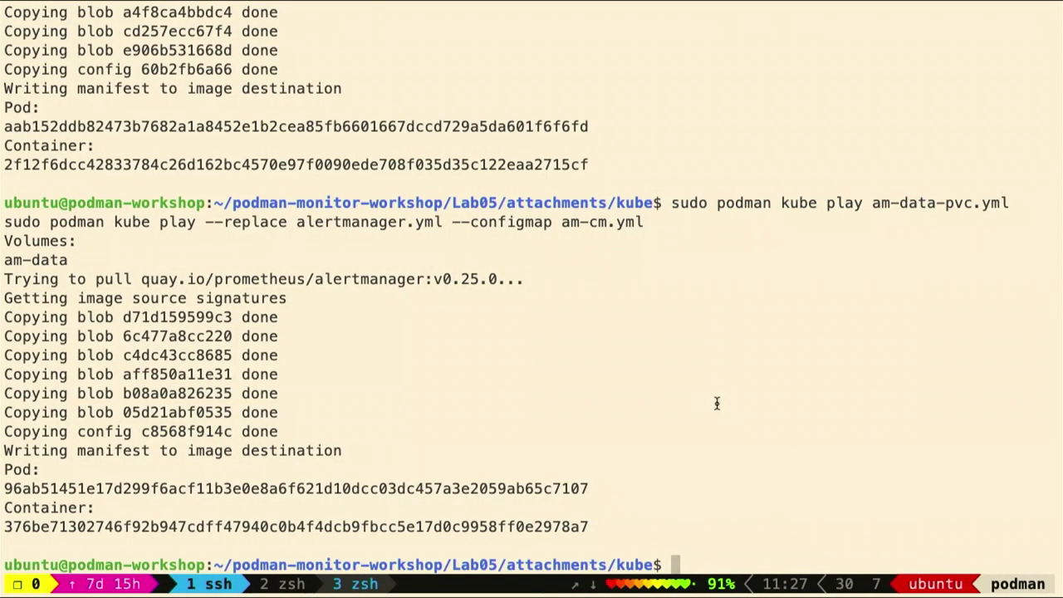
key(super+v)
key(Return)
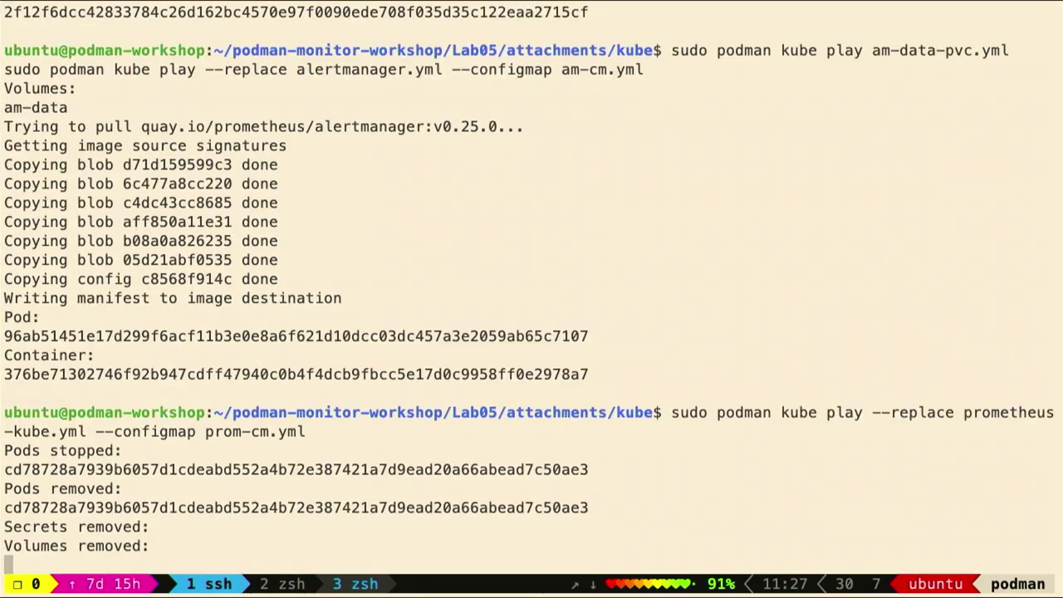
key(ctrl+Left)
key(ctrl+Right)
key(ctrl+Left)
scroll(638, 325, down, 10)
scroll(638, 325, up, 5)
scroll(638, 325, up, 8)
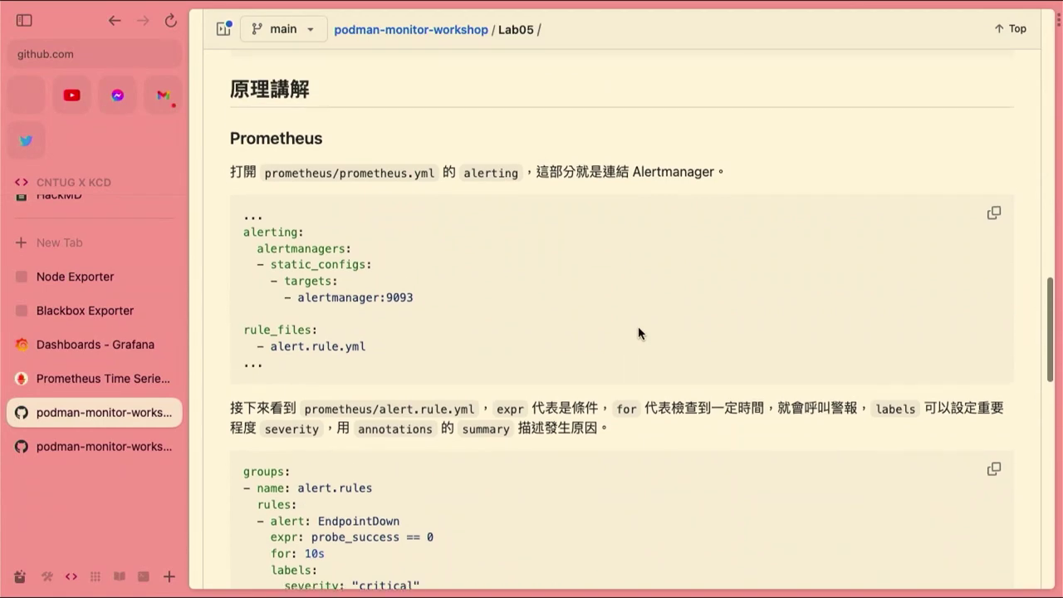
key(ctrl+Right)
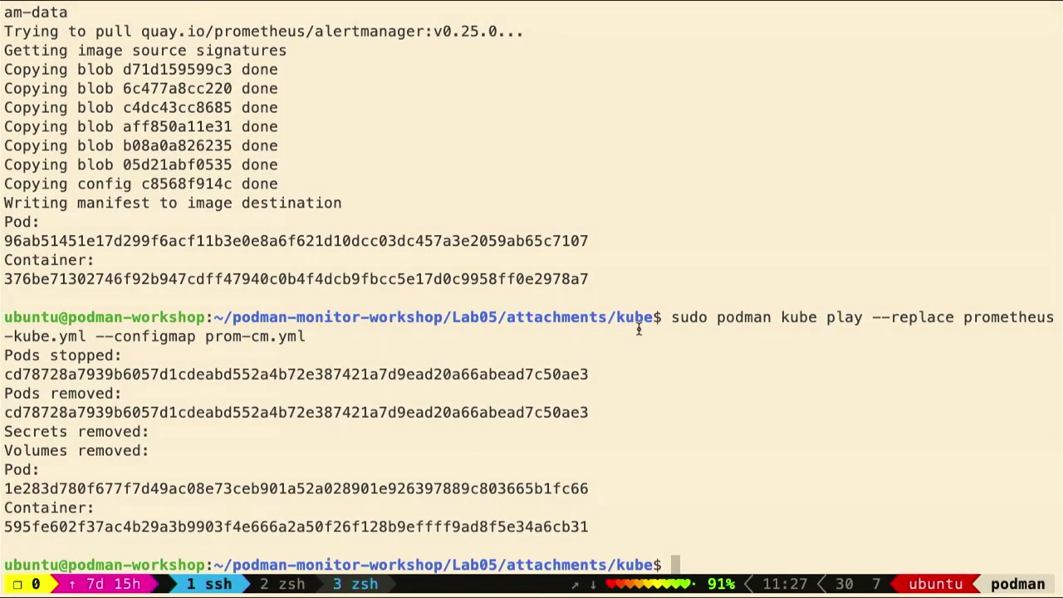
key(ctrl+Left)
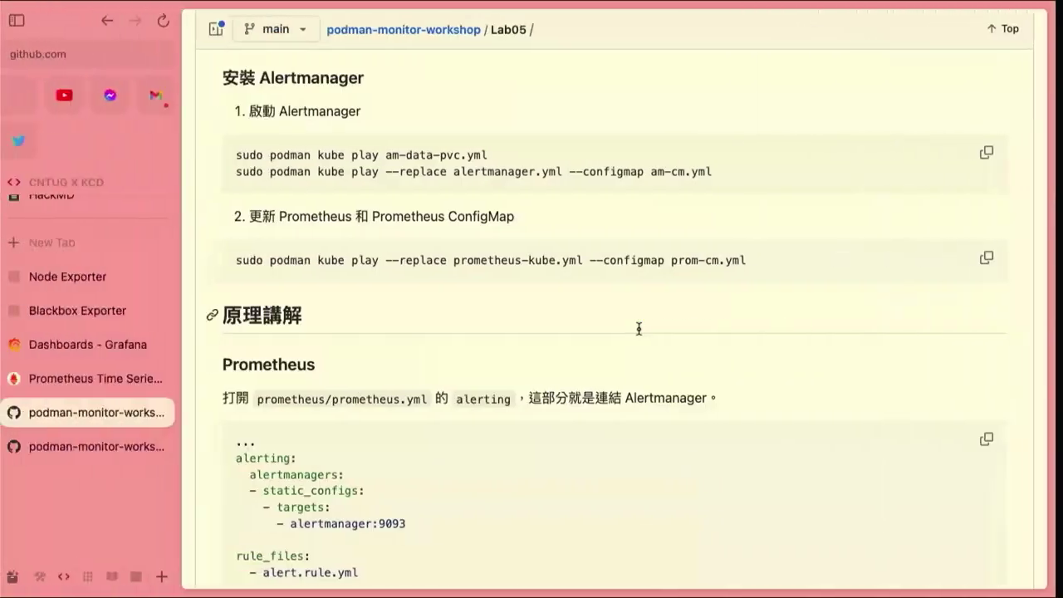
Start entering the workshop host address in the browser's command bar, adjusting the port
click(85, 301)
click(66, 54)
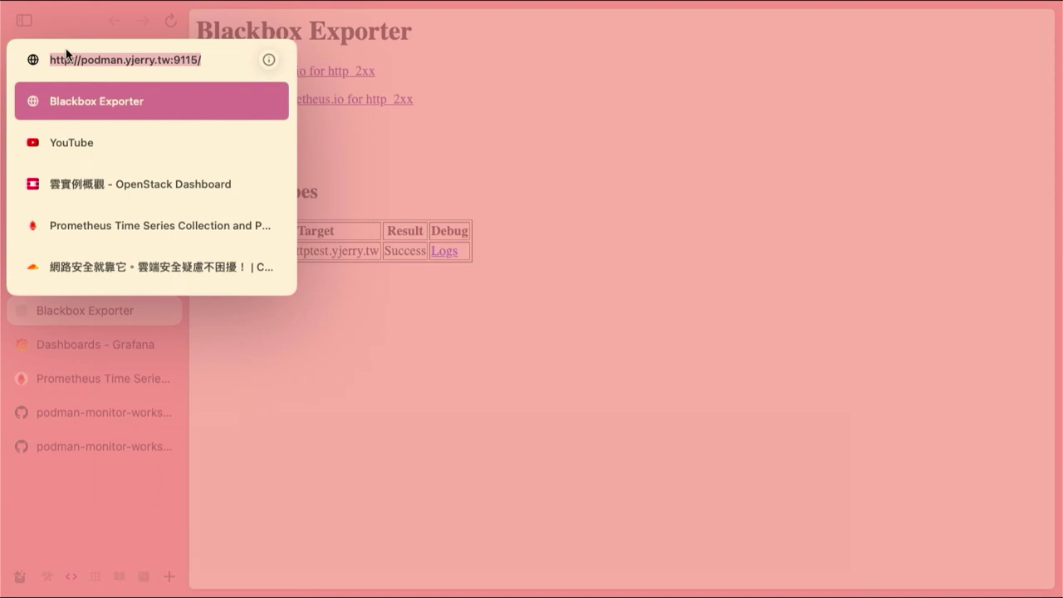
text(po)
key(Right)
key(BackSpace)
key(BackSpace)
key(BackSpace)
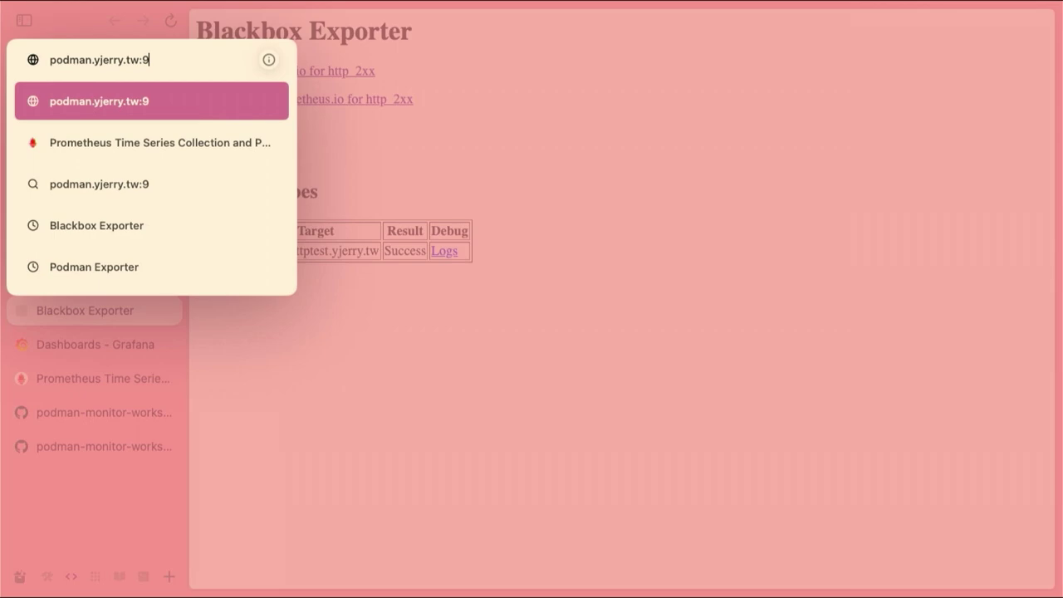
Review alertmanager.yml in the terminal, then open Alertmanager on port 9093
key(ctrl+Right)
text(cat )
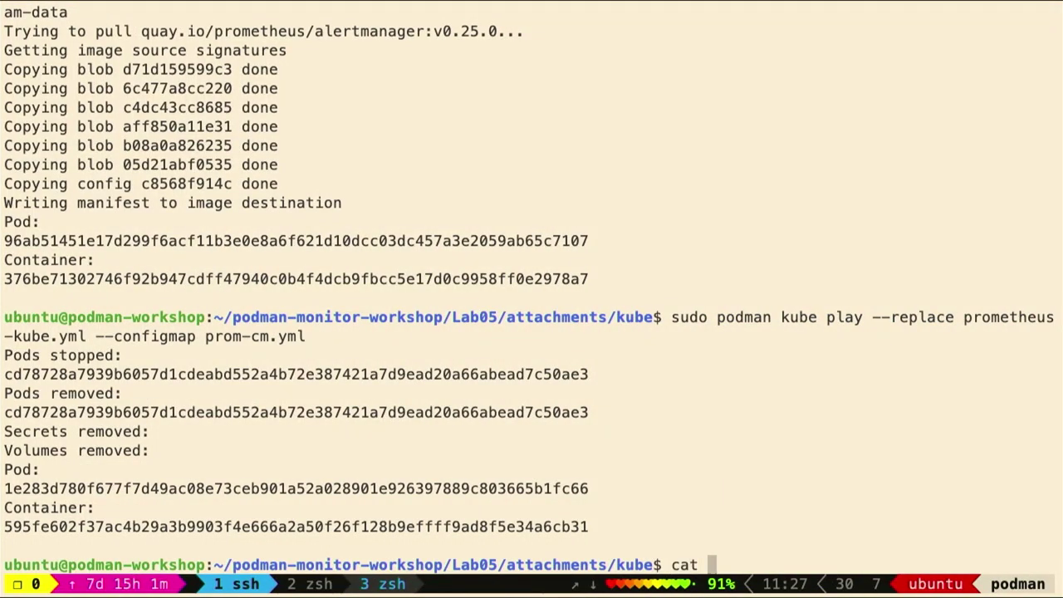
text(aler)
key(Tab)
text(.)
key(BackSpace)
text(.)
key(Tab)
key(Return)
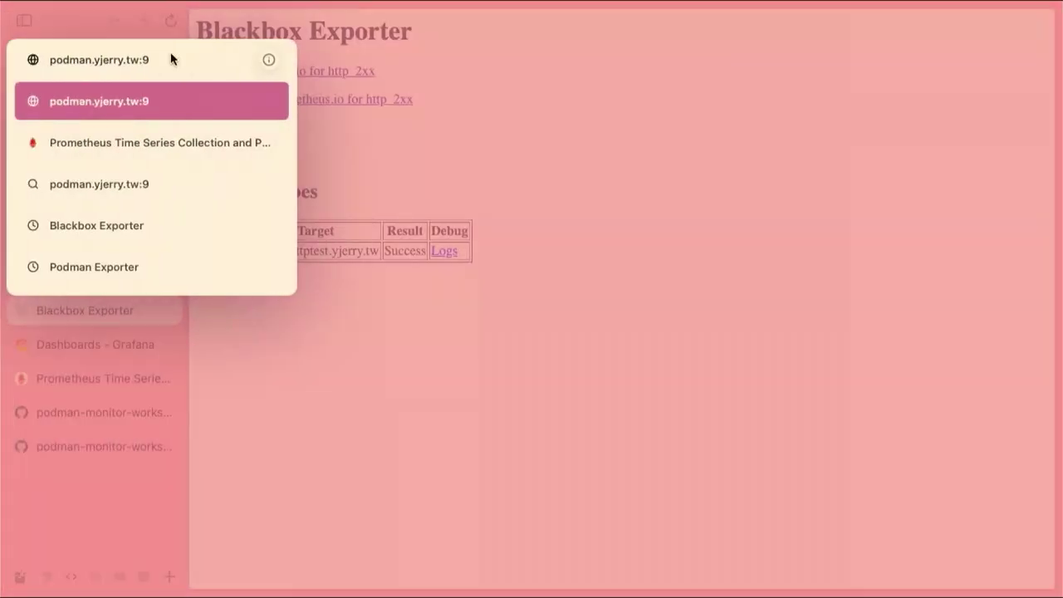
text(093)
key(Return)
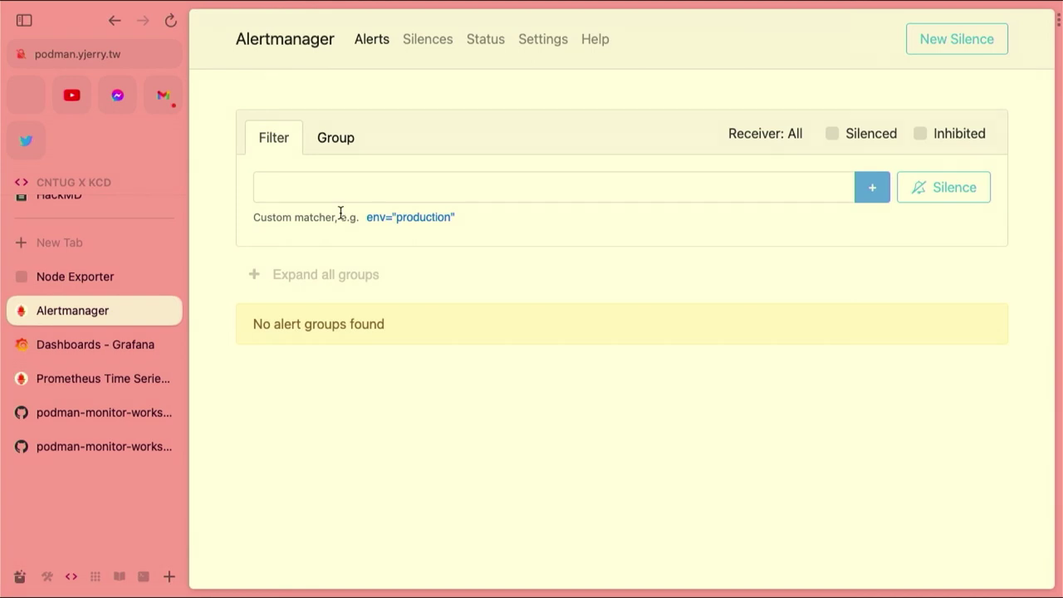
In the Prometheus tab, open the Alerts overview to check the EndpointDown rule
click(43, 375)
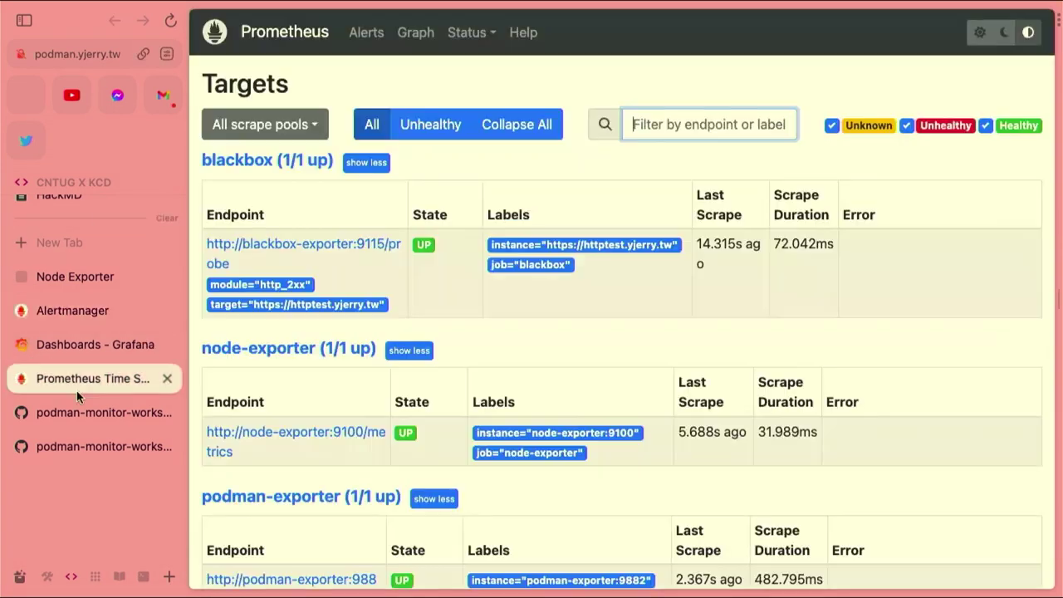
click(472, 38)
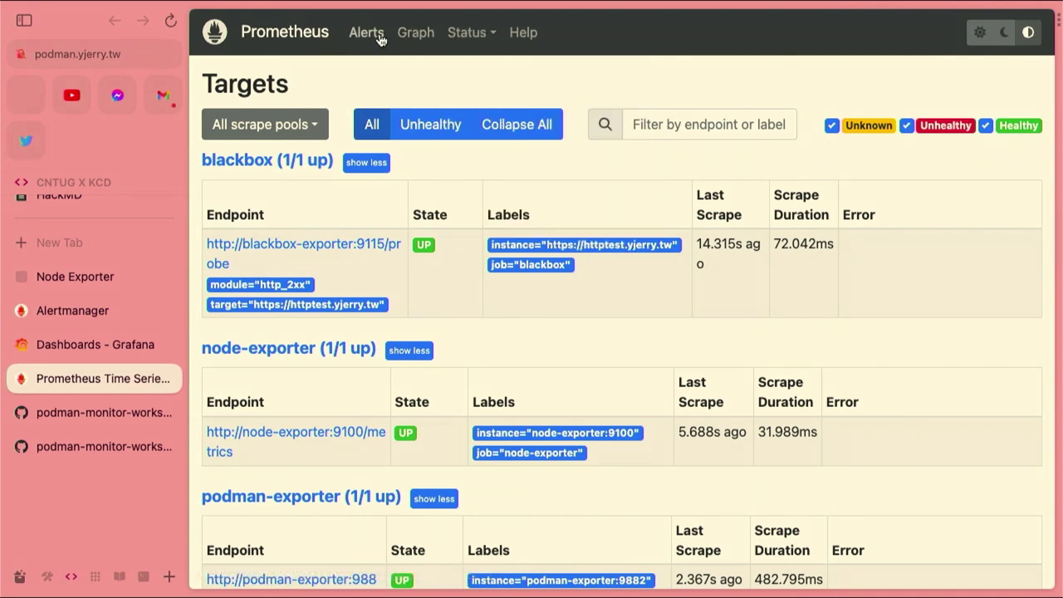
click(375, 35)
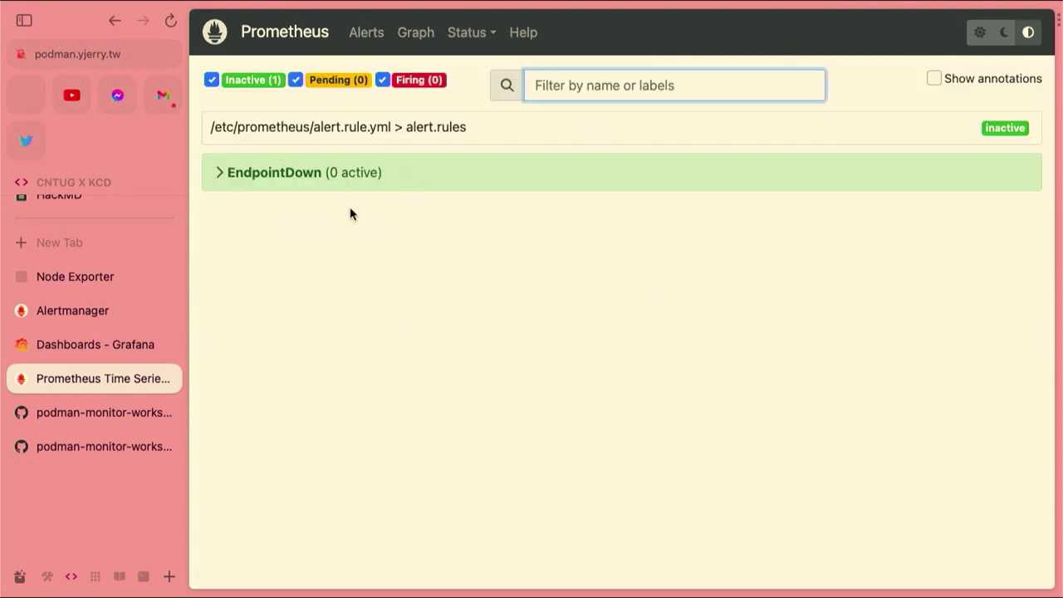
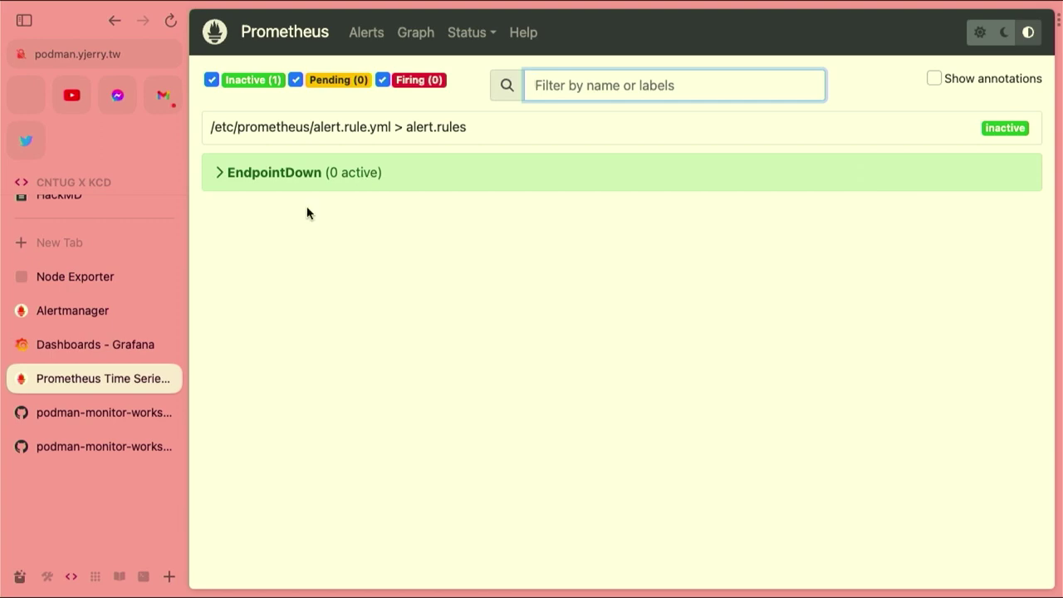
Print alertmanager.yml, then redeploy Prometheus with podman kube play --replace prometheus-kube.yml --configmap prom-cm.yml
key(super+Tab)
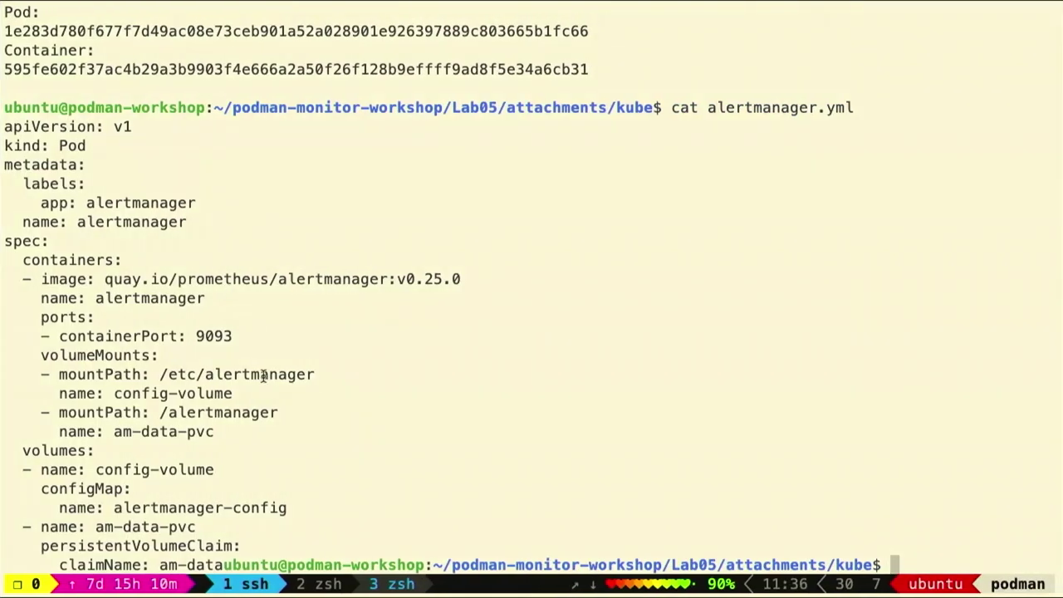
key(Up)
key(Up)
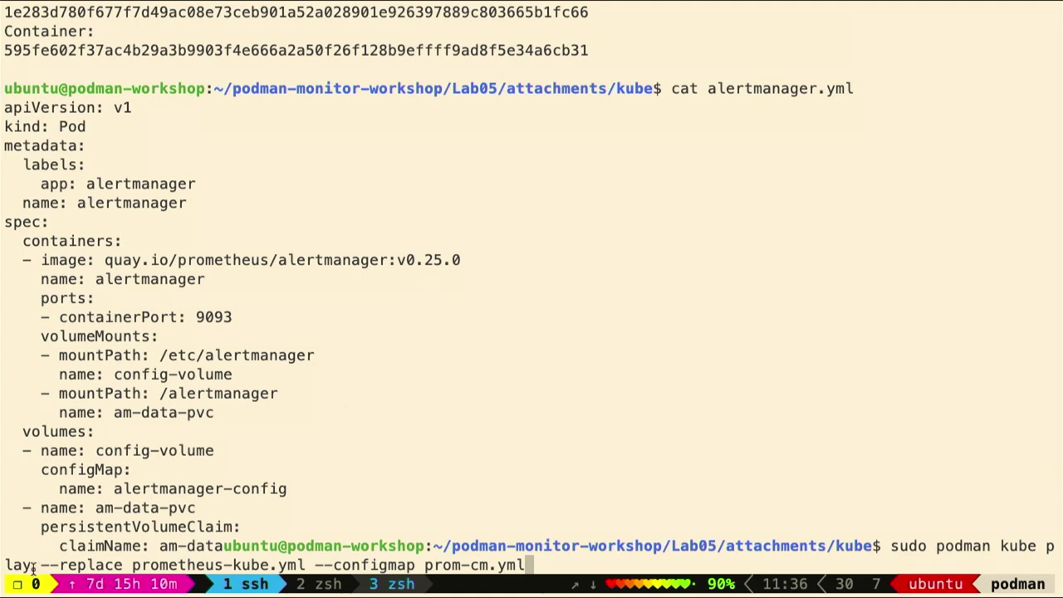
drag(40, 565, 123, 565)
key(Return)
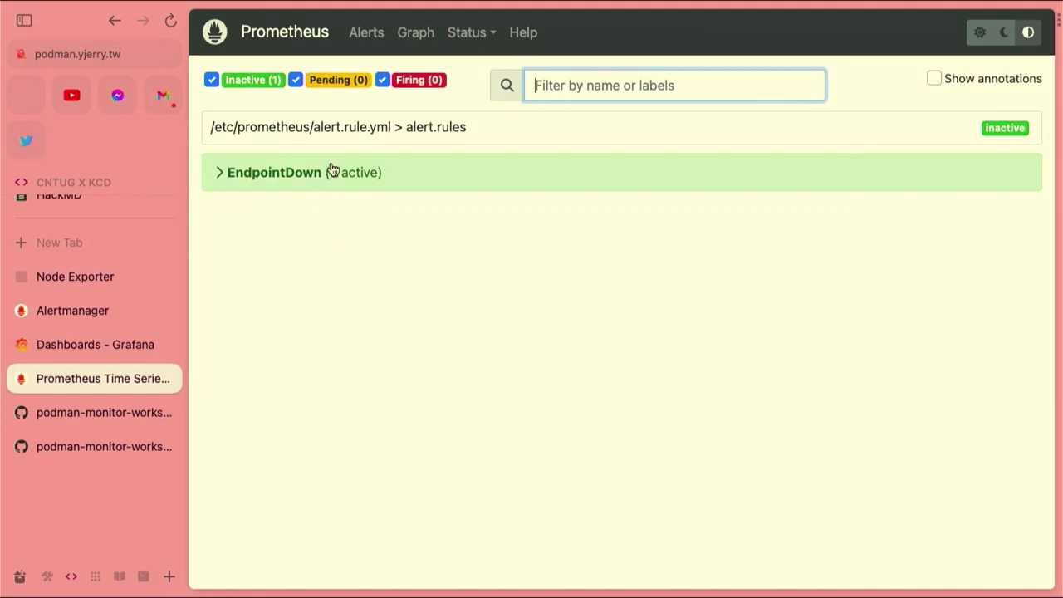
Close the Node Exporter tab and open the Lab05 workshop notes
click(61, 275)
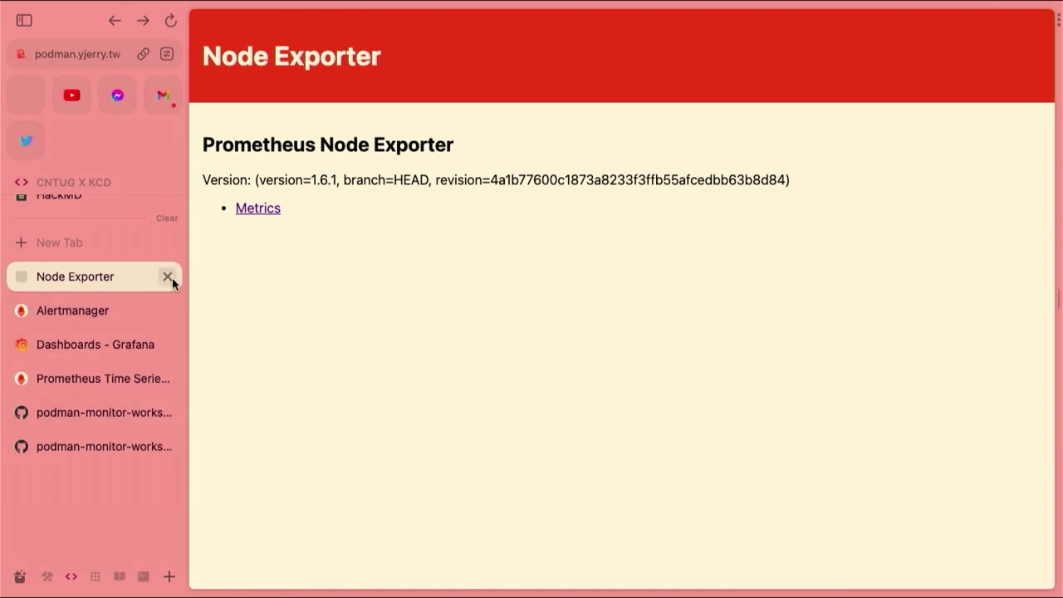
click(168, 277)
click(74, 408)
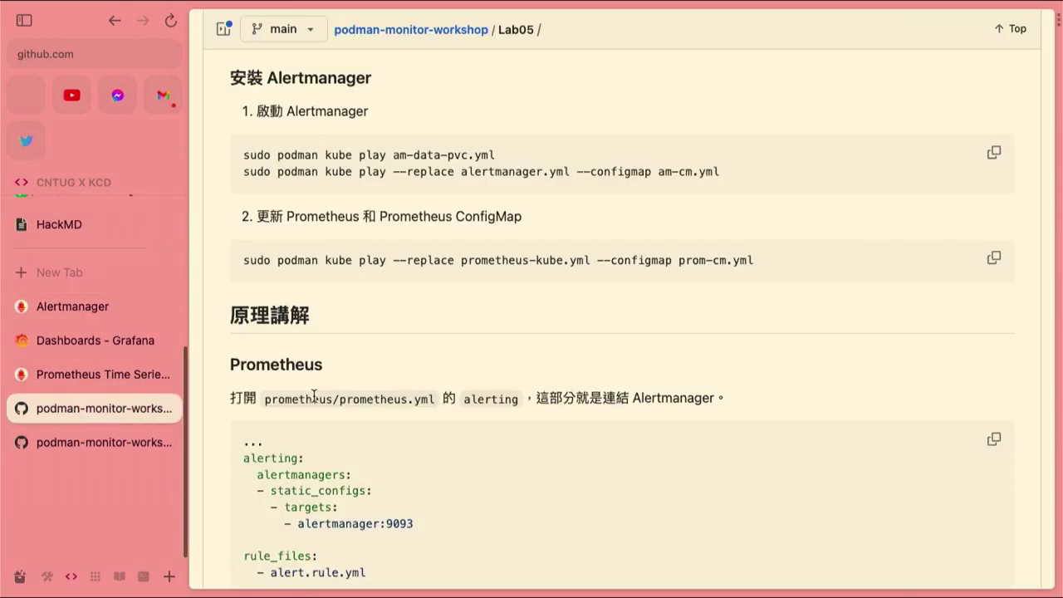
scroll(350, 398, down, 5)
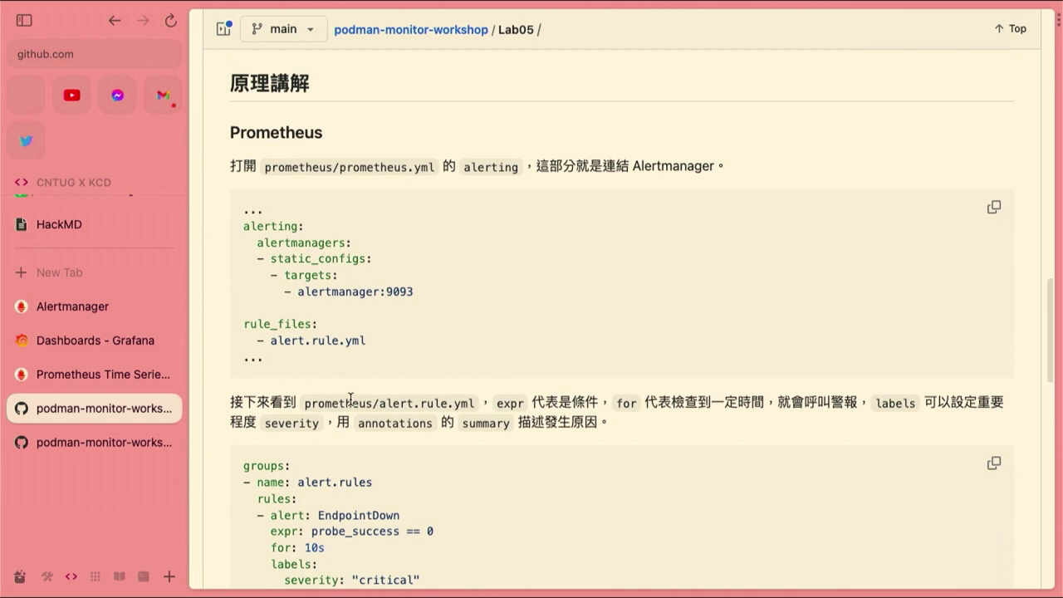
scroll(350, 398, up, 1)
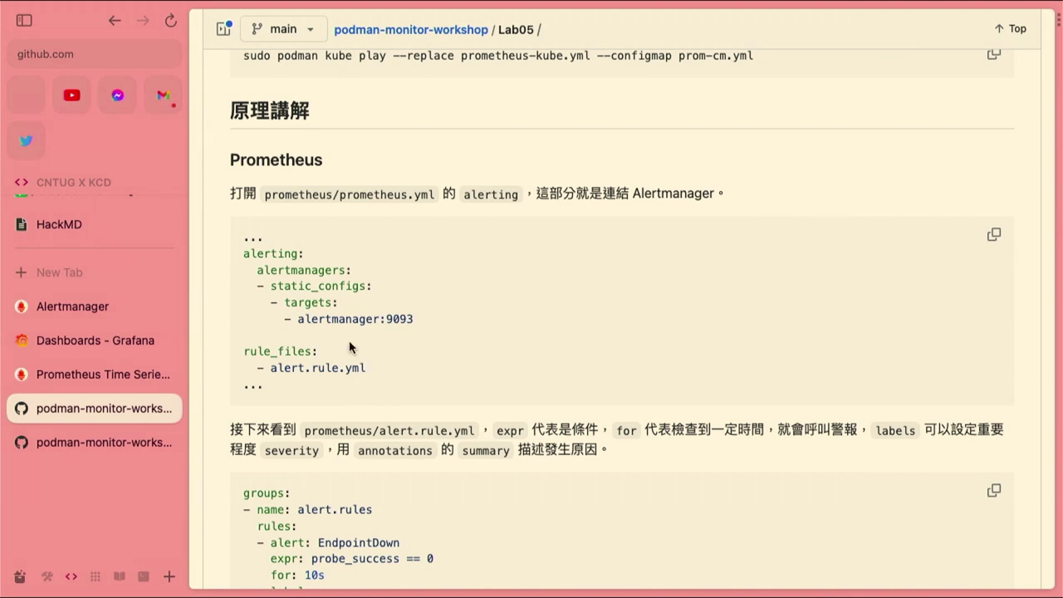
Highlight the alerting lines pointing to alertmanager:9093, then move down to the EndpointDown rule example
drag(242, 257, 419, 323)
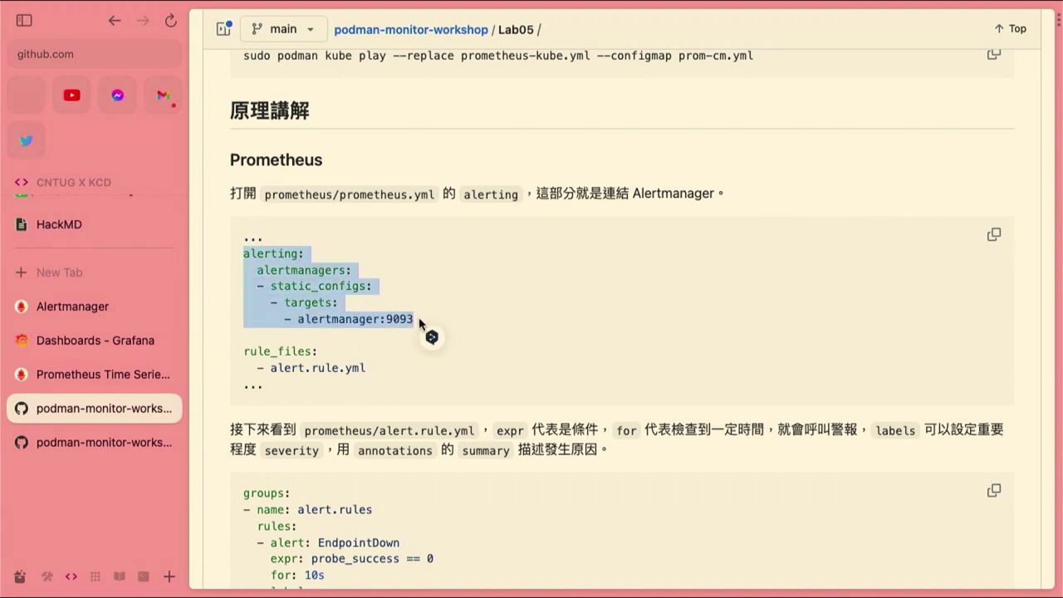
click(420, 323)
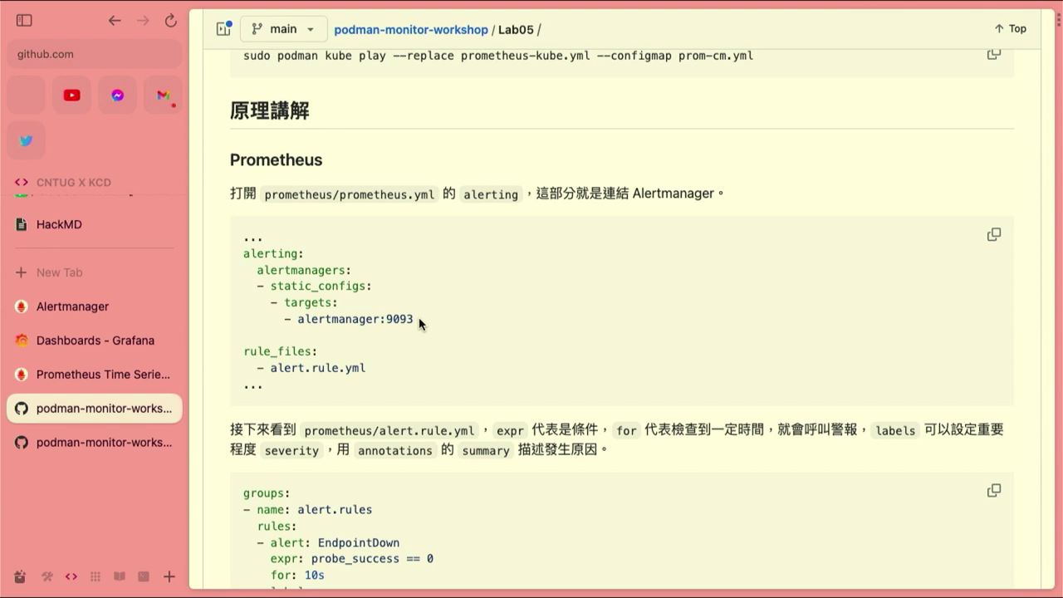
scroll(420, 324, down, 5)
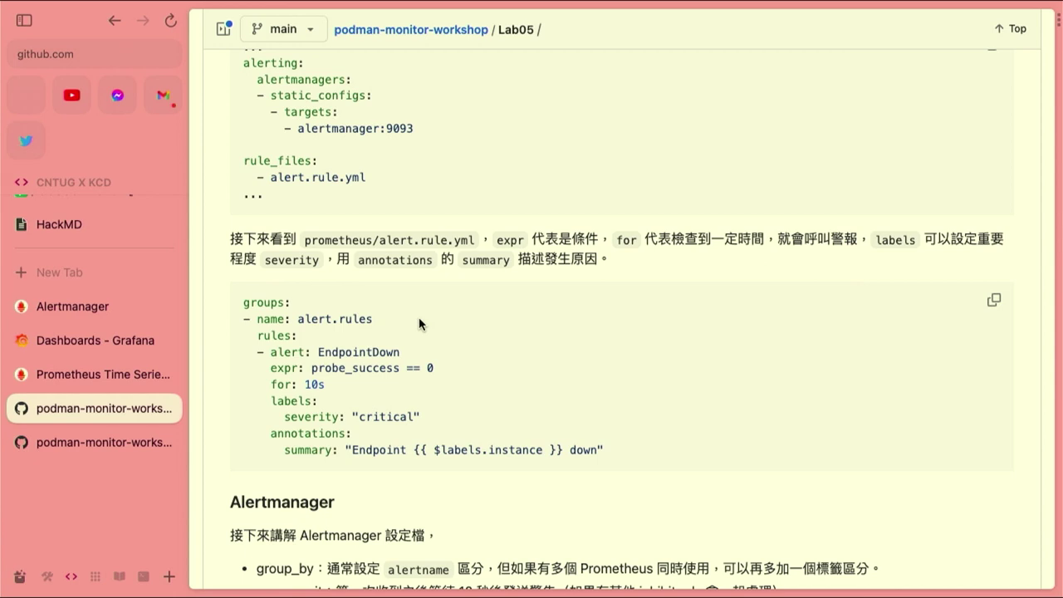
Scroll to the Alertmanager route block: group_wait 10s, group_interval 10s, repeat_interval 1h, receiver 'discord'
scroll(419, 323, down, 1)
scroll(424, 337, down, 3)
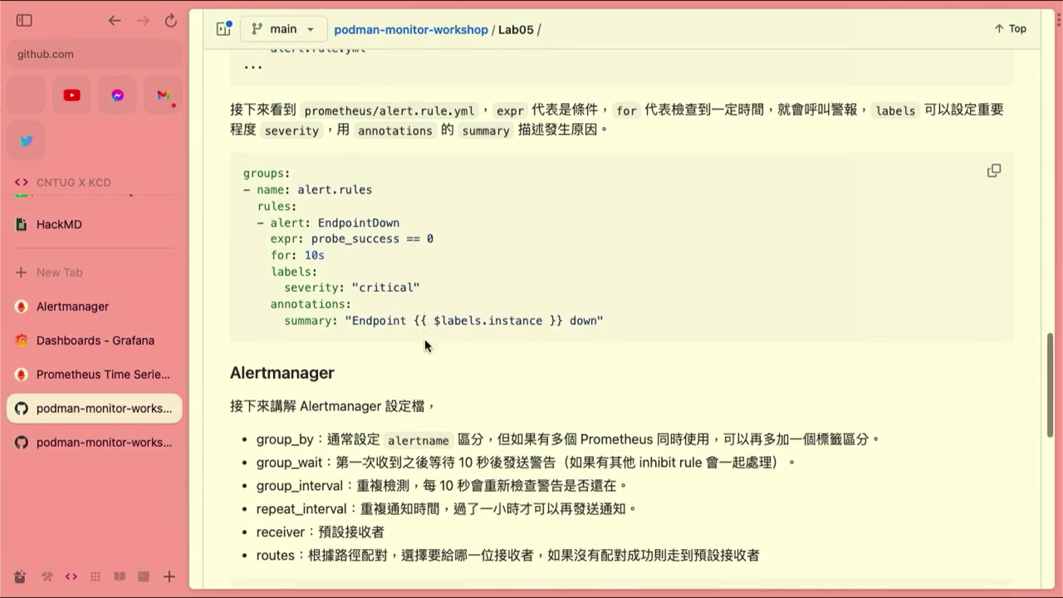
scroll(425, 344, down, 5)
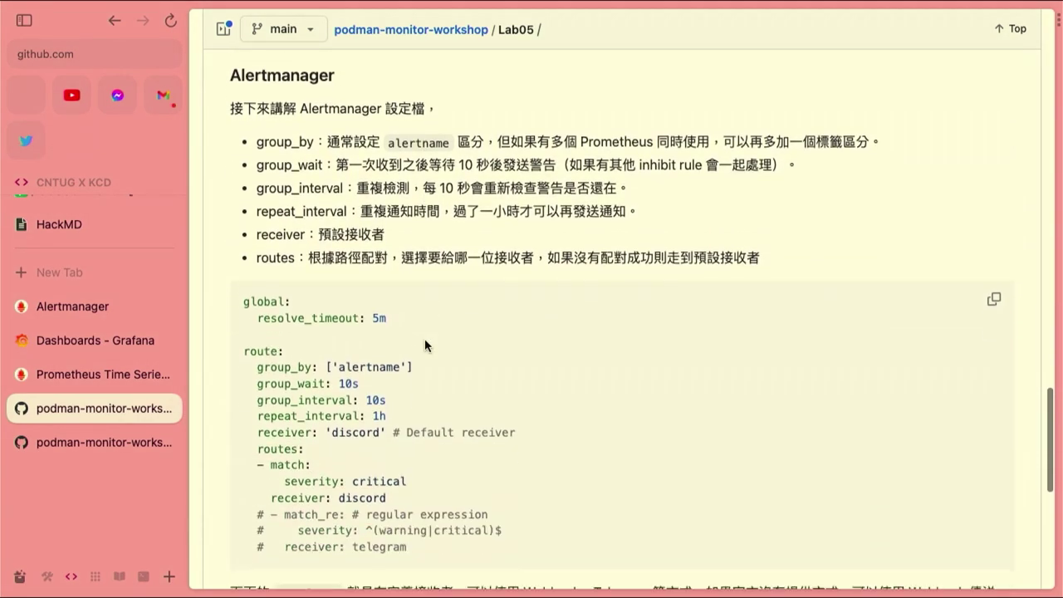
scroll(424, 338, down, 1)
scroll(425, 338, up, 1)
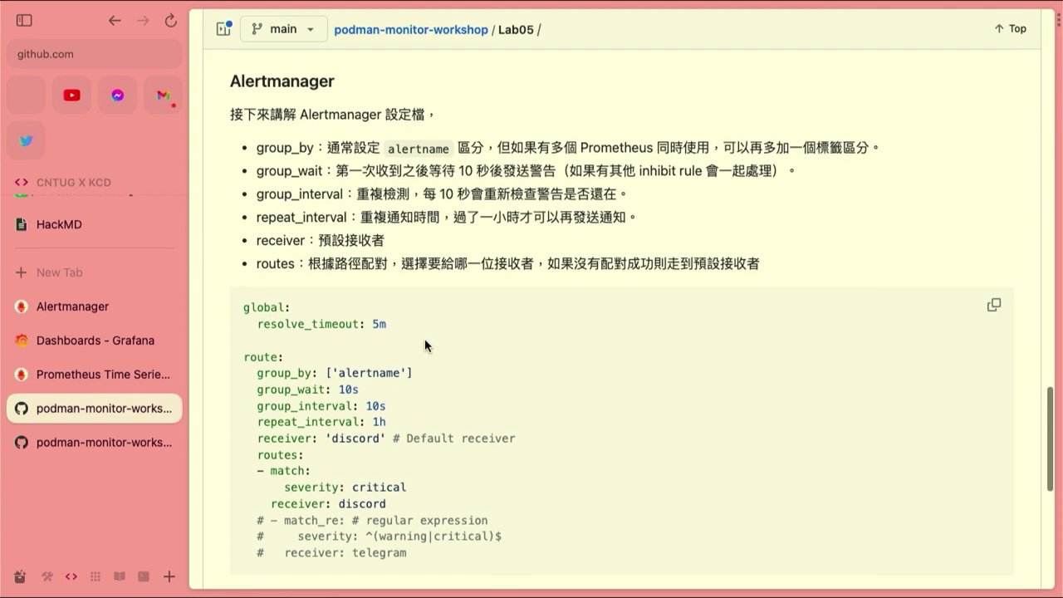
scroll(424, 338, down, 3)
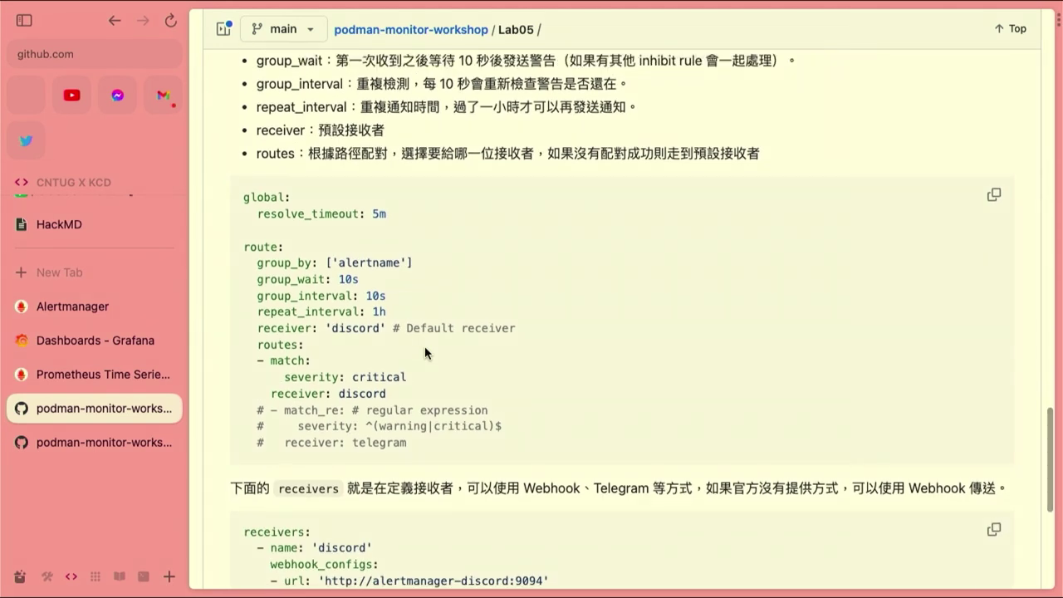
scroll(425, 346, down, 2)
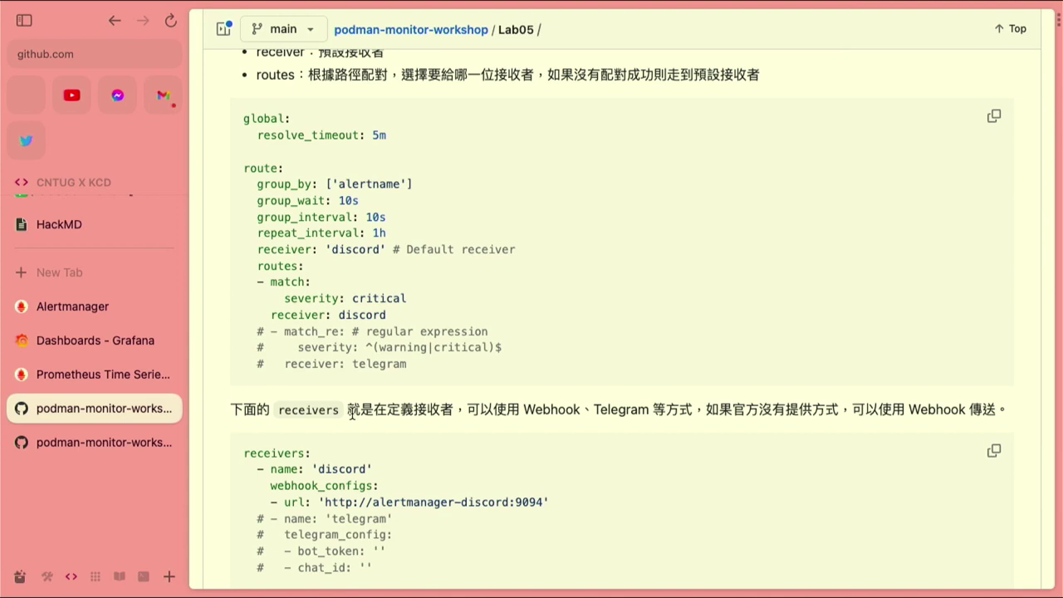
scroll(351, 413, up, 3)
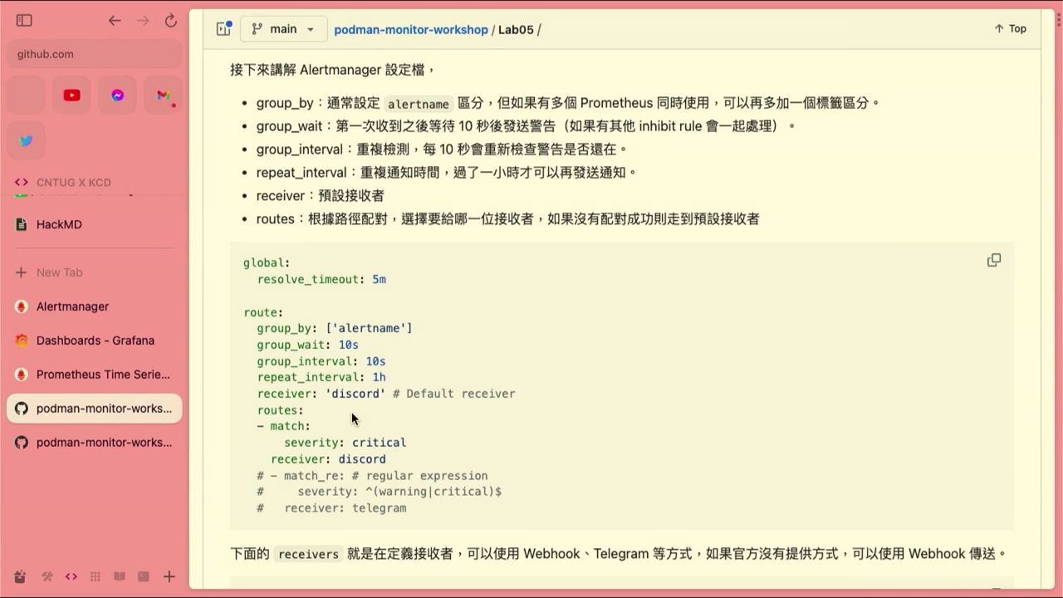
Scroll to the routes sending severity critical alerts to the discord receiver, with telegram commented out
scroll(351, 411, up, 1)
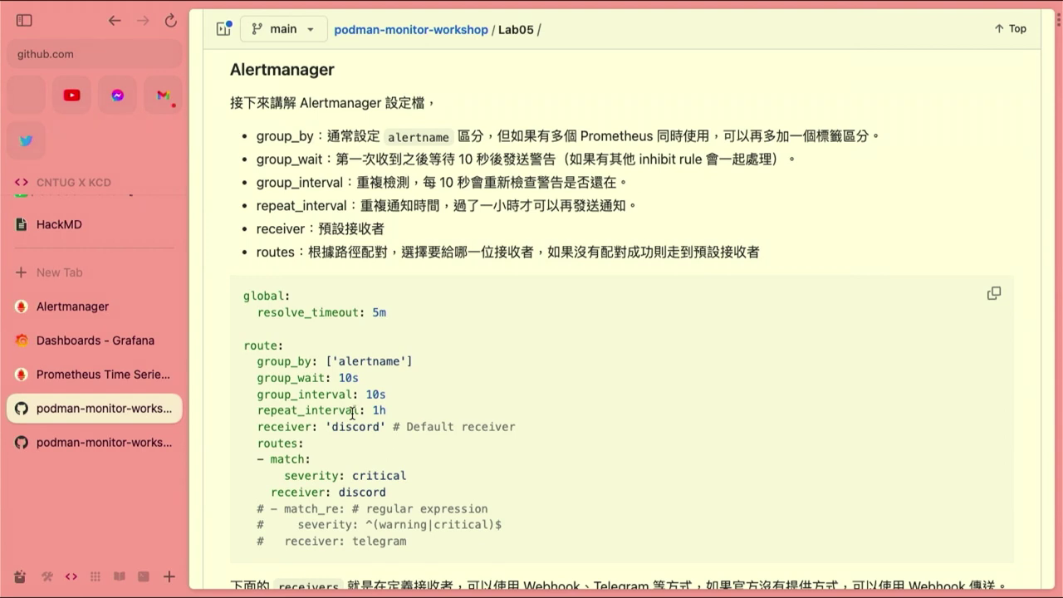
scroll(352, 413, down, 5)
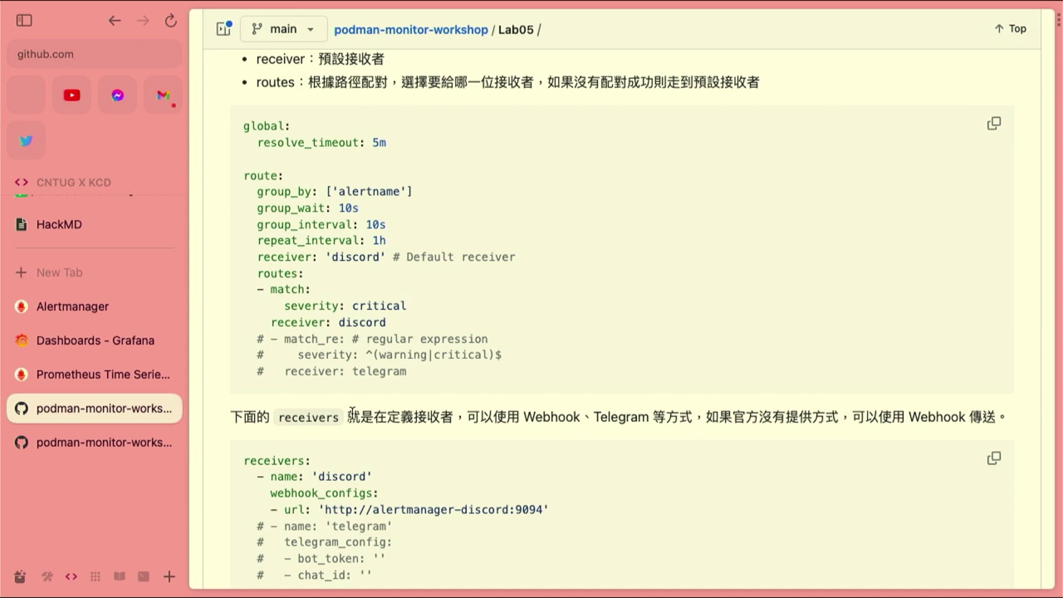
scroll(470, 299, down, 3)
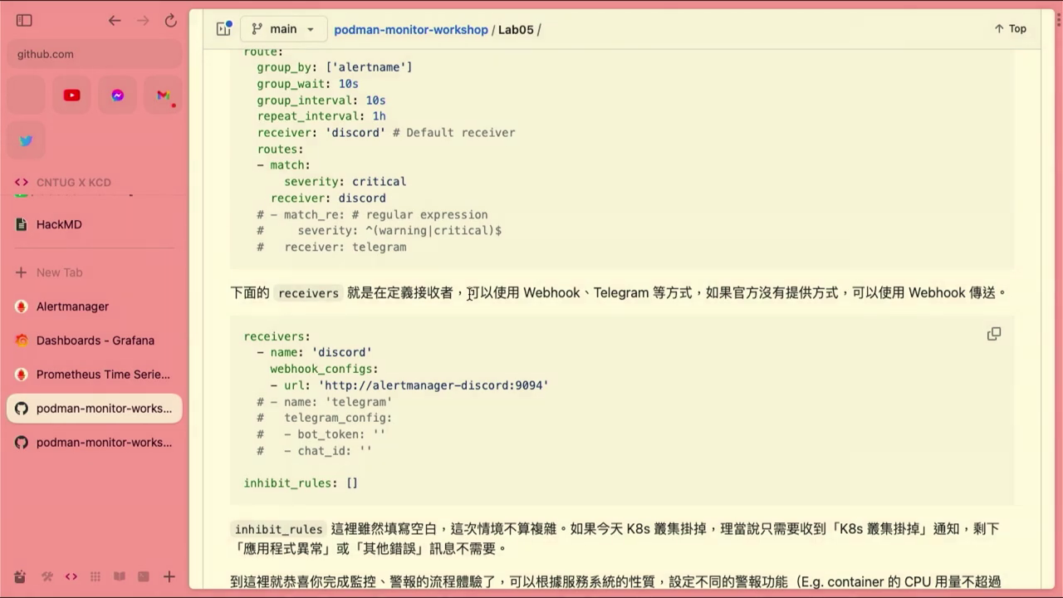
scroll(532, 297, down, 1)
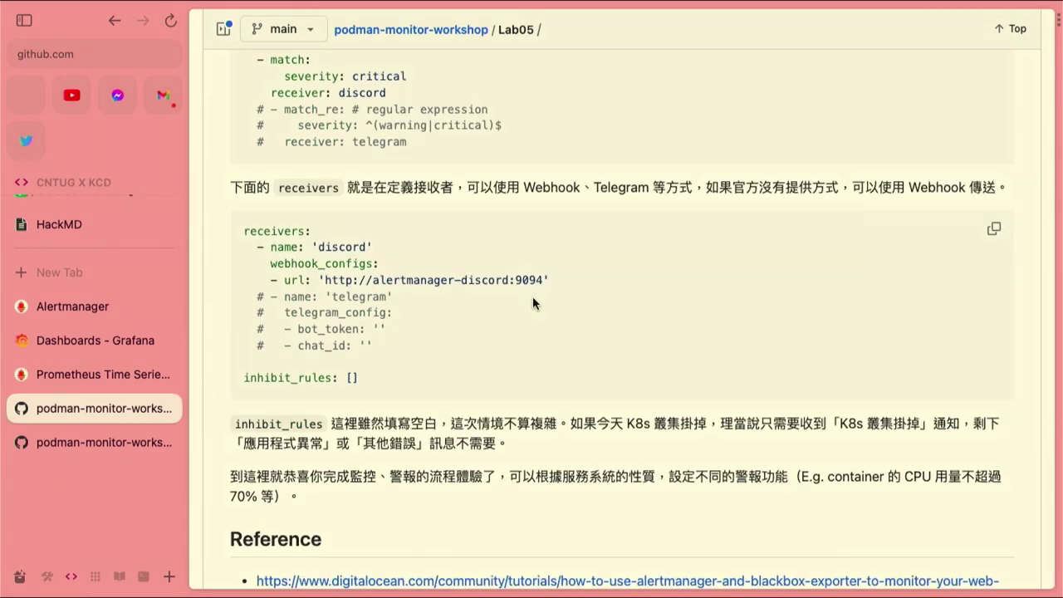
scroll(532, 296, down, 3)
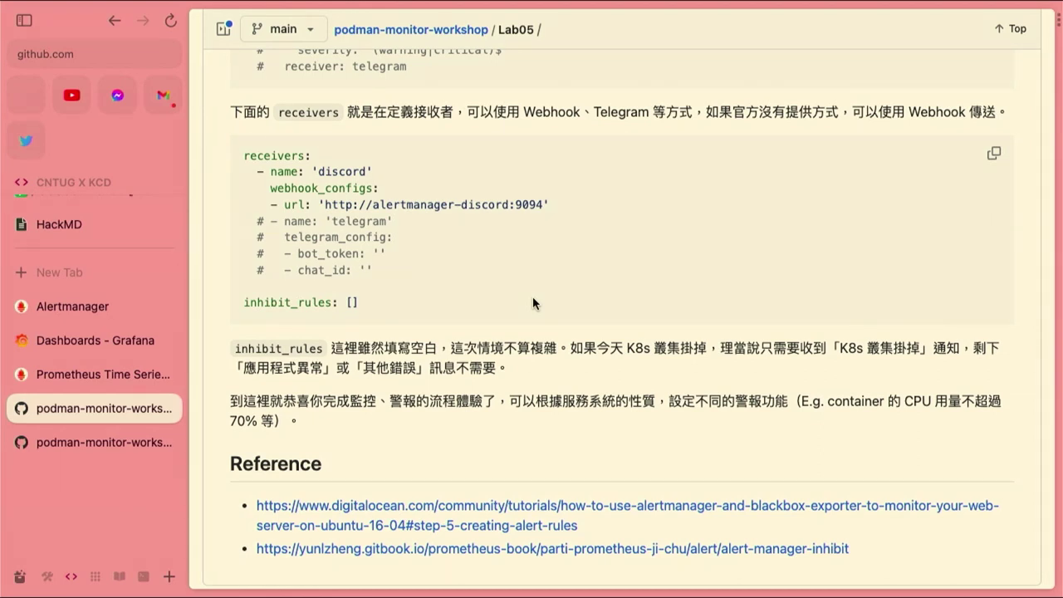
scroll(532, 303, down, 1)
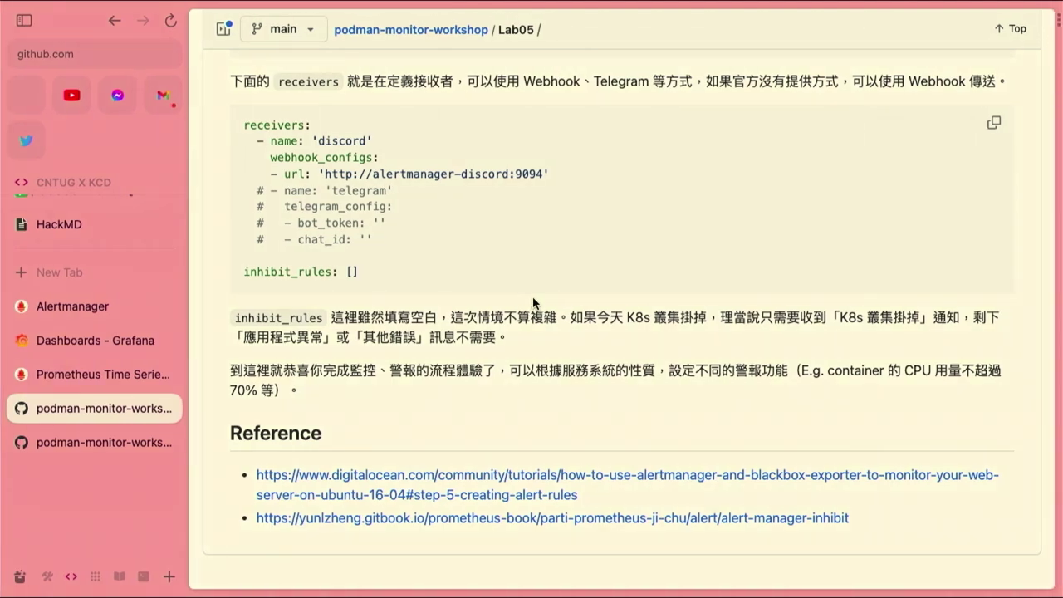
scroll(534, 345, up, 4)
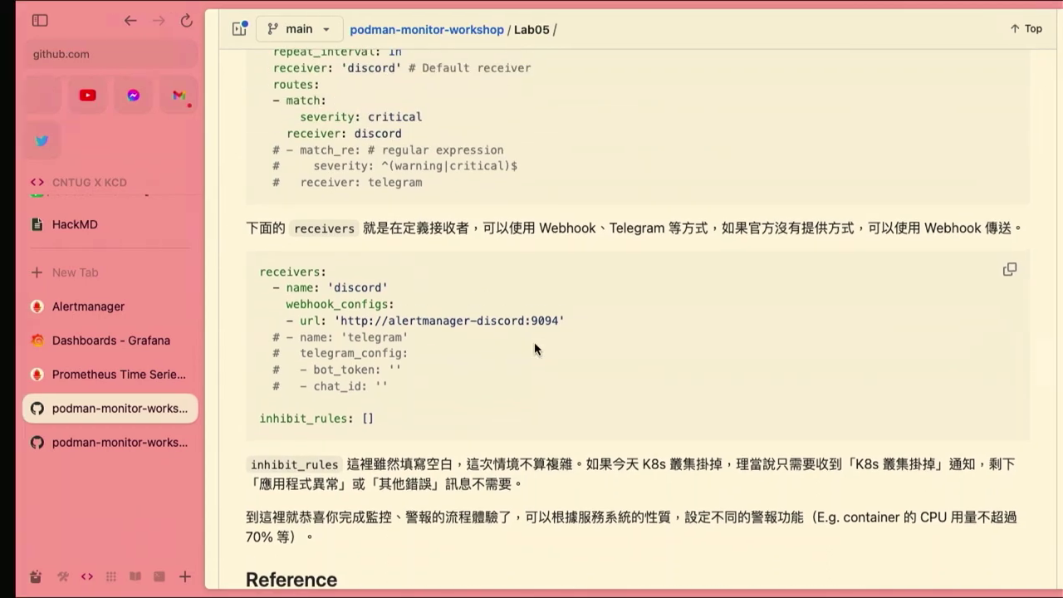
key(ctrl+Right)
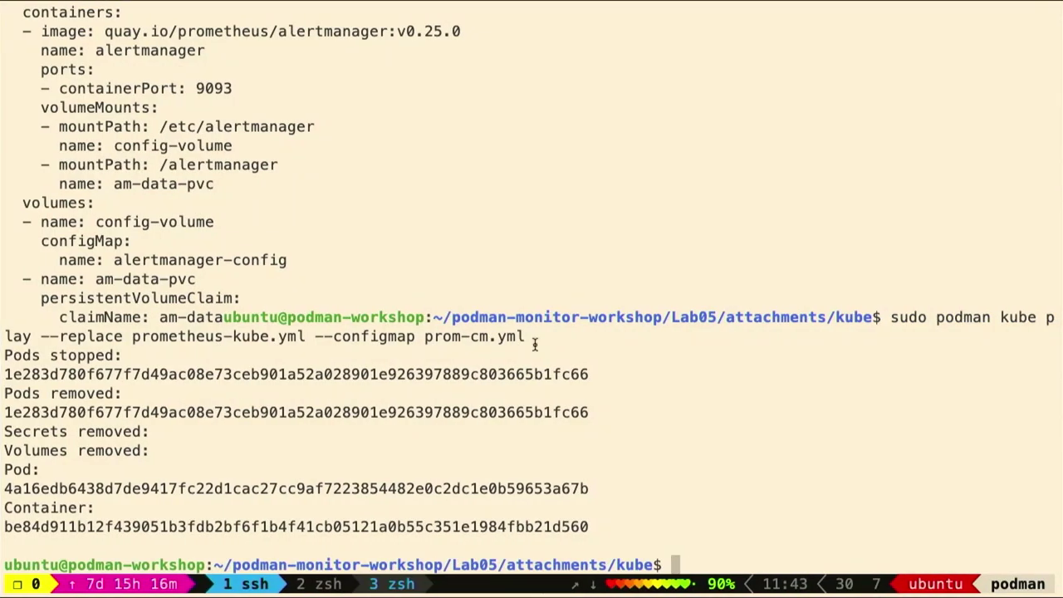
Exit the podman server and SSH into the httptest sample server instead
text(exit)
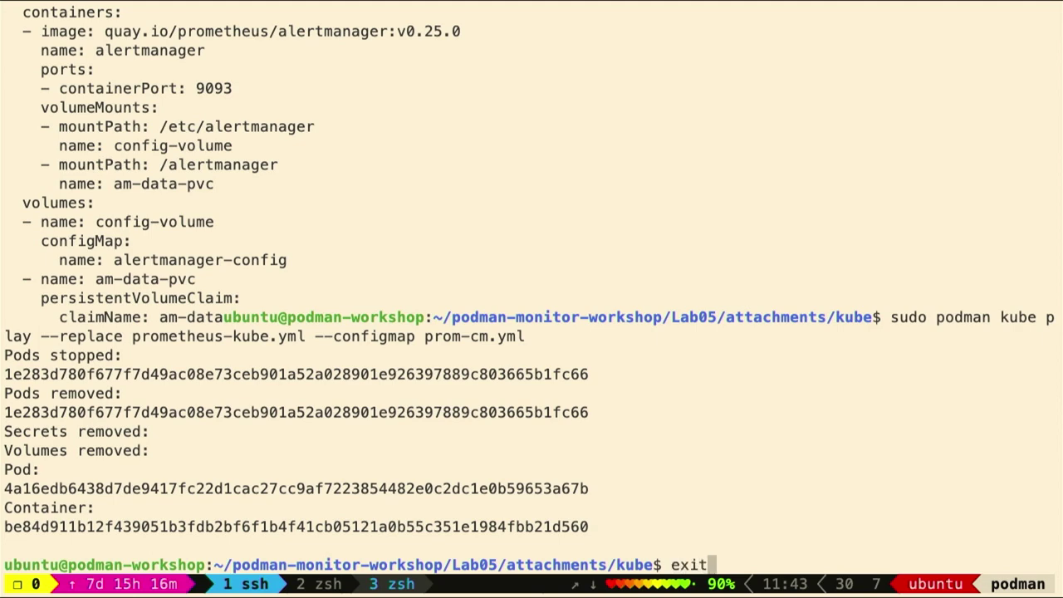
key(Return)
key(Up)
key(Left)
key(Left)
key(Left)
key(Left)
key(Left)
key(Left)
key(Left)
key(Left)
key(Left)
key(Left)
key(BackSpace)
key(BackSpace)
key(BackSpace)
key(BackSpace)
key(BackSpace)
key(BackSpace)
text(httptest)
key(Return)
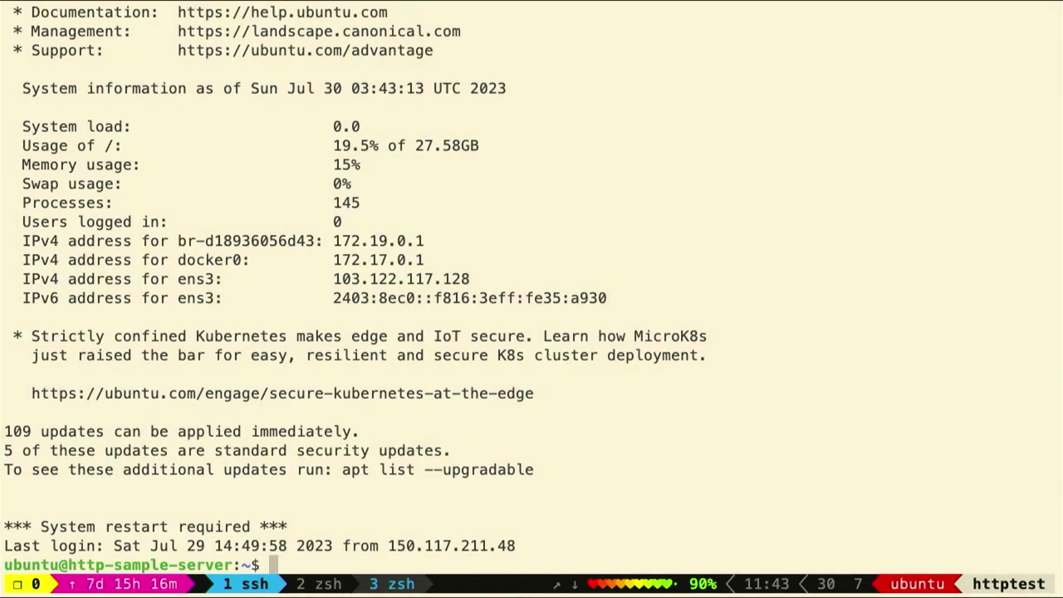
Discard half-typed docker and systemctl commands and list the home directory with ls
text(sudo dock)
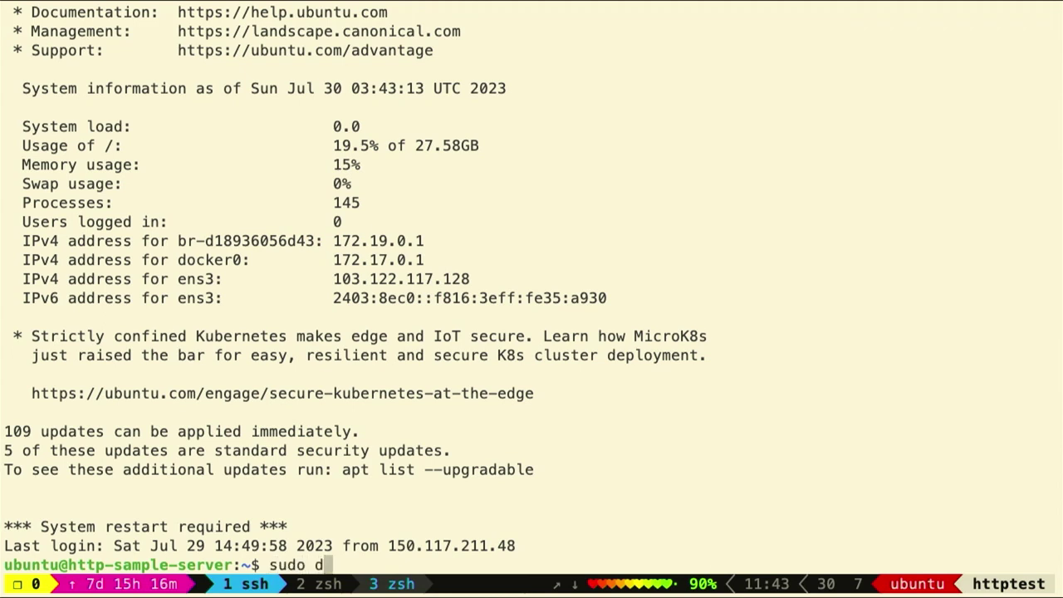
key(BackSpace)
key(BackSpace)
key(BackSpace)
key(BackSpace)
text(systemctl)
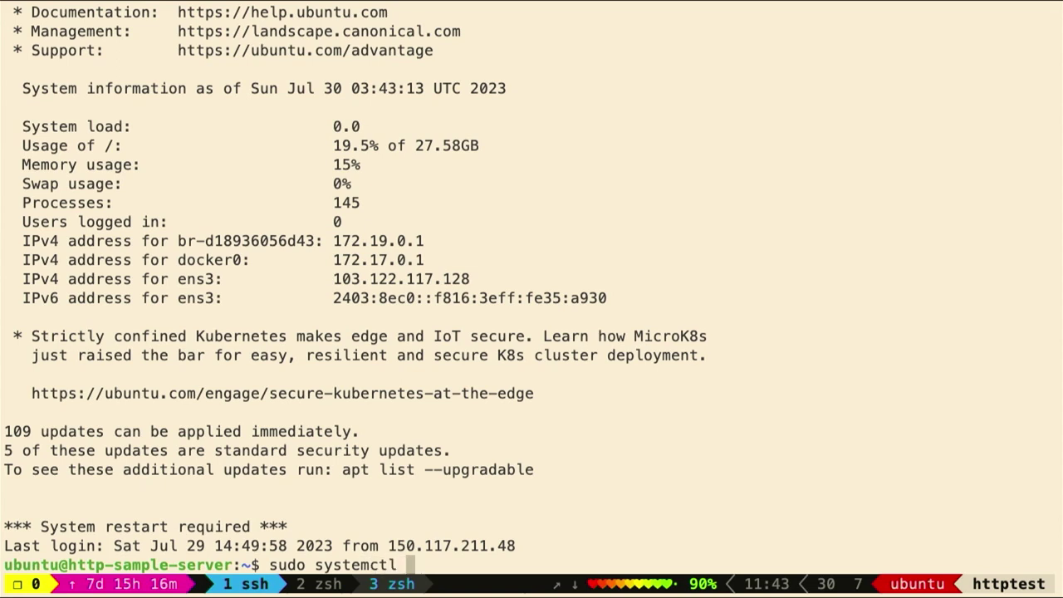
key(BackSpace)
key(BackSpace)
key(BackSpace)
key(BackSpace)
key(BackSpace)
key(BackSpace)
key(BackSpace)
key(BackSpace)
key(BackSpace)
key(BackSpace)
key(BackSpace)
key(BackSpace)
key(BackSpace)
key(BackSpace)
key(BackSpace)
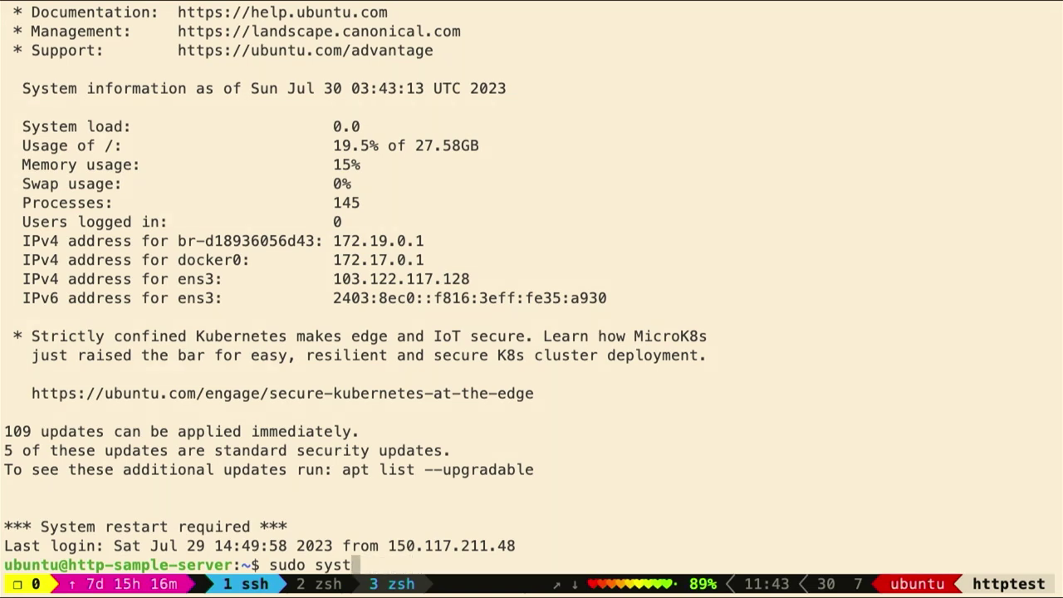
text(cd)
key(BackSpace)
key(BackSpace)
text(ls)
key(Return)
Enter the http folder, list it, and halt the three nginx containers with docker compose stop
text(cd http/)
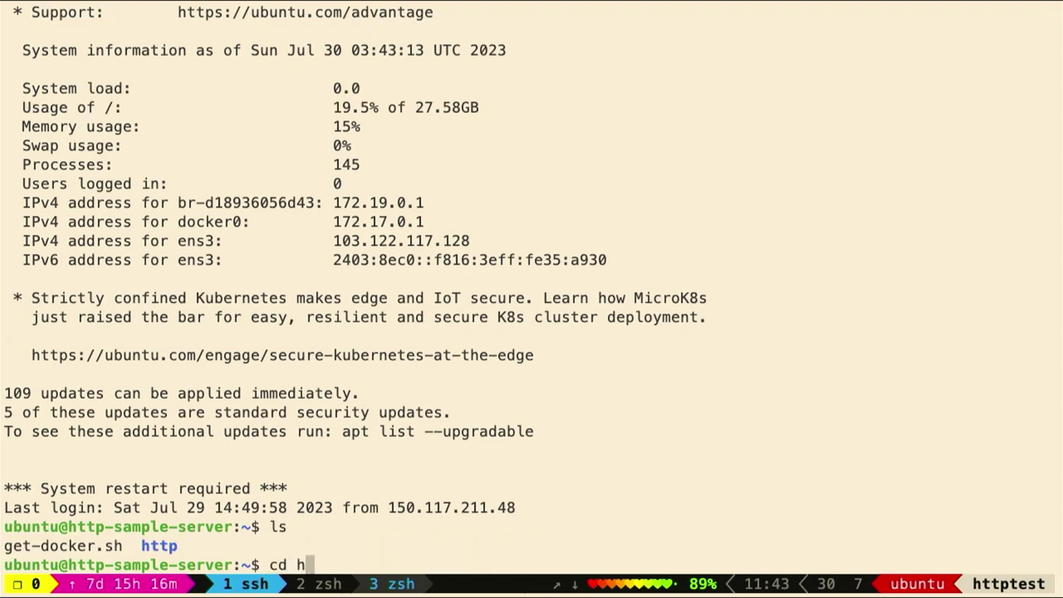
key(Return)
text(ls)
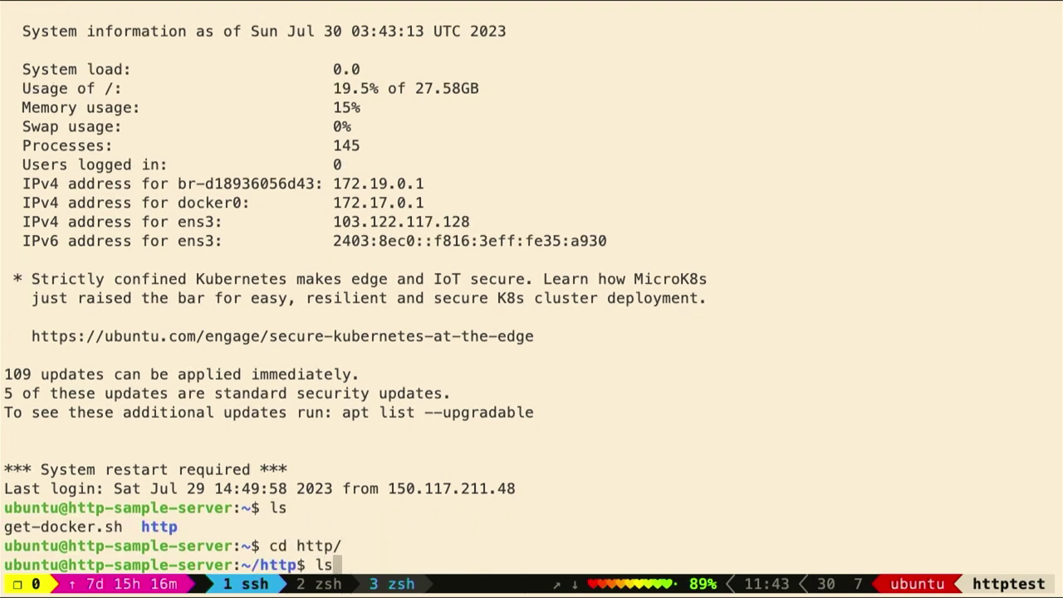
key(Return)
text(do)
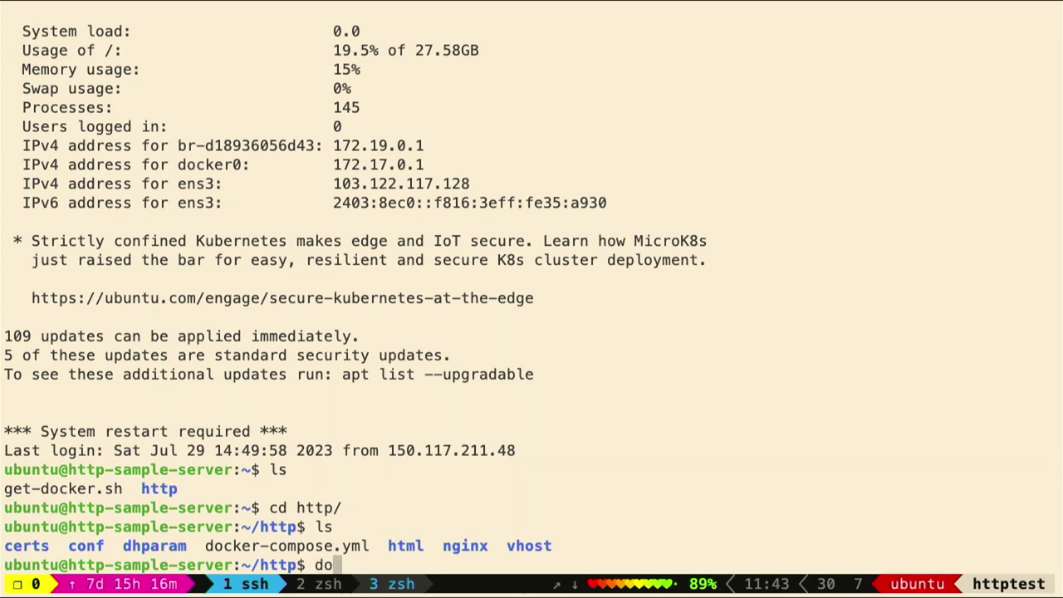
text(cker compose )
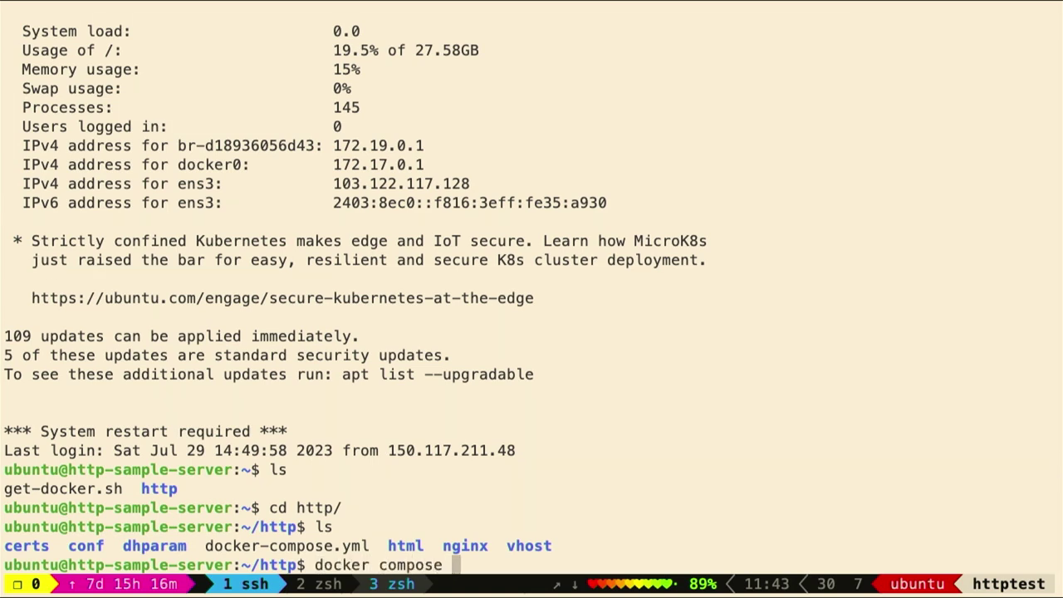
text(stop)
key(Return)
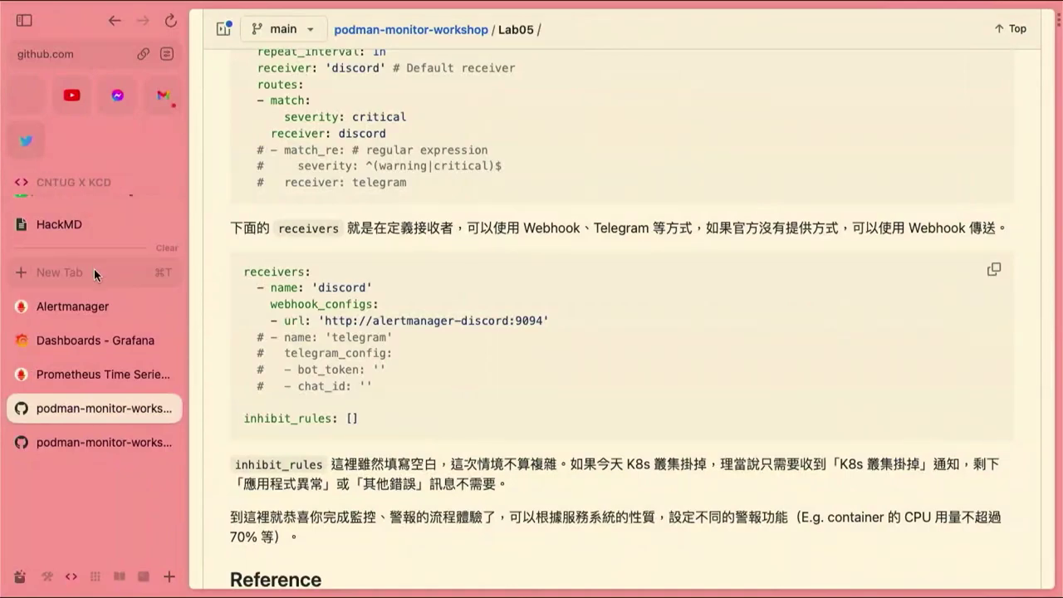
Return to the Prometheus Alerts page, reload it, and expand the EndpointDown rule
click(85, 343)
click(100, 374)
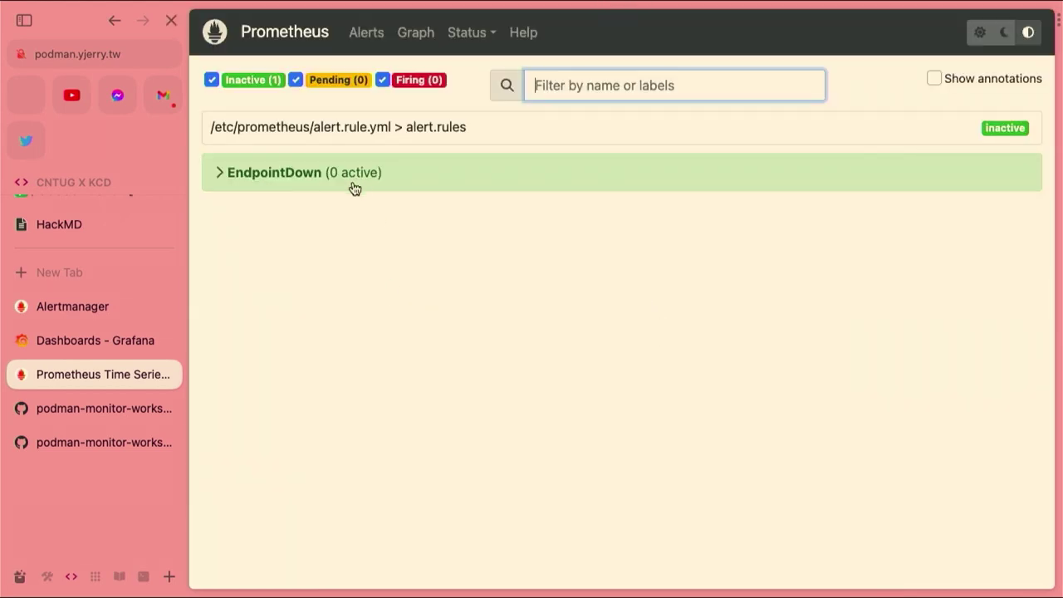
key(super+r)
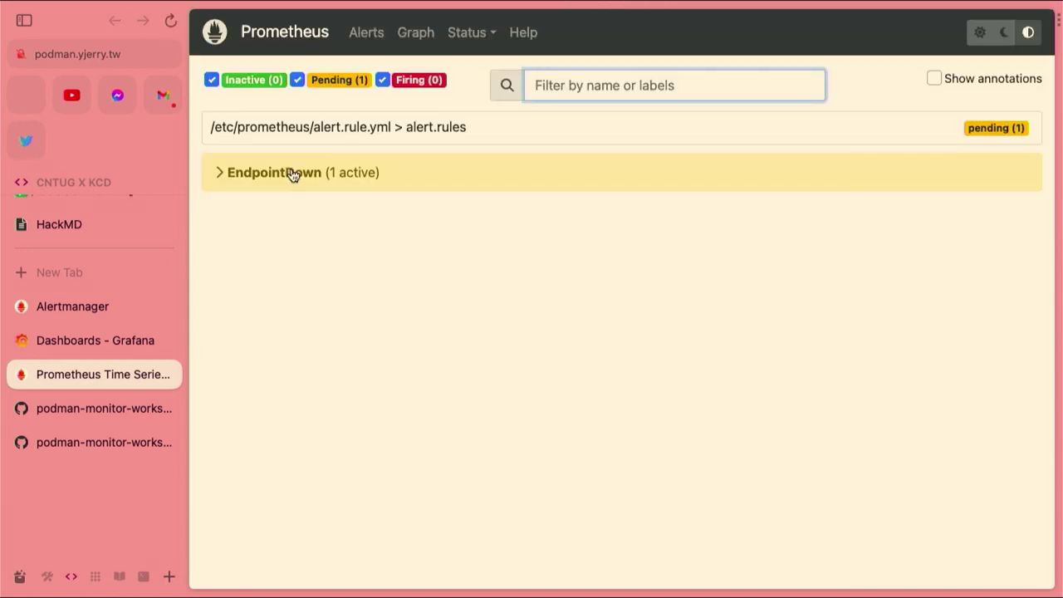
click(292, 176)
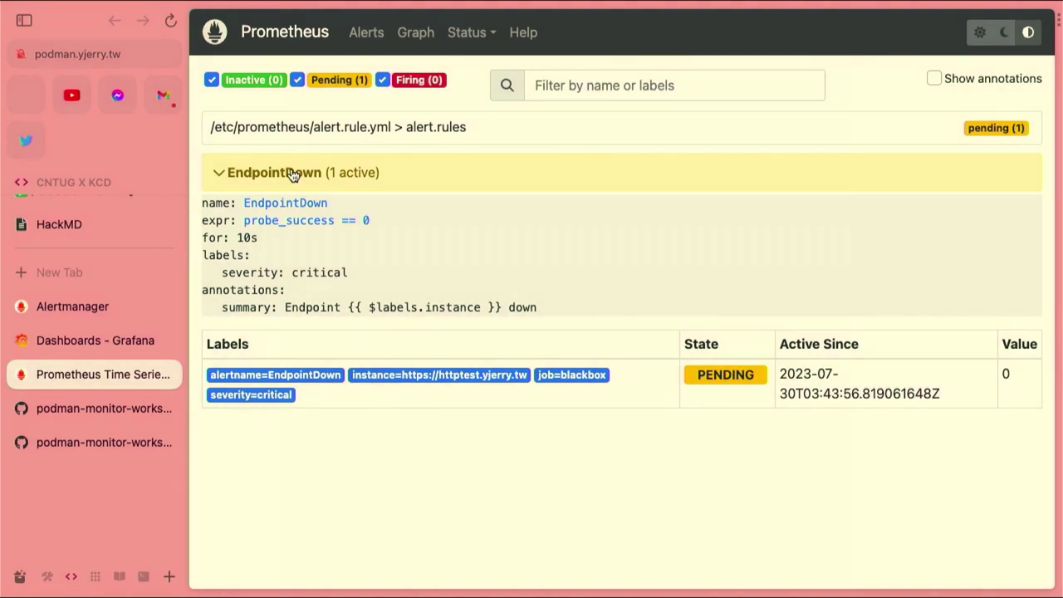
Reload until EndpointDown fires for the blackbox endpoint, expand it, then go to Alertmanager
key(super+r)
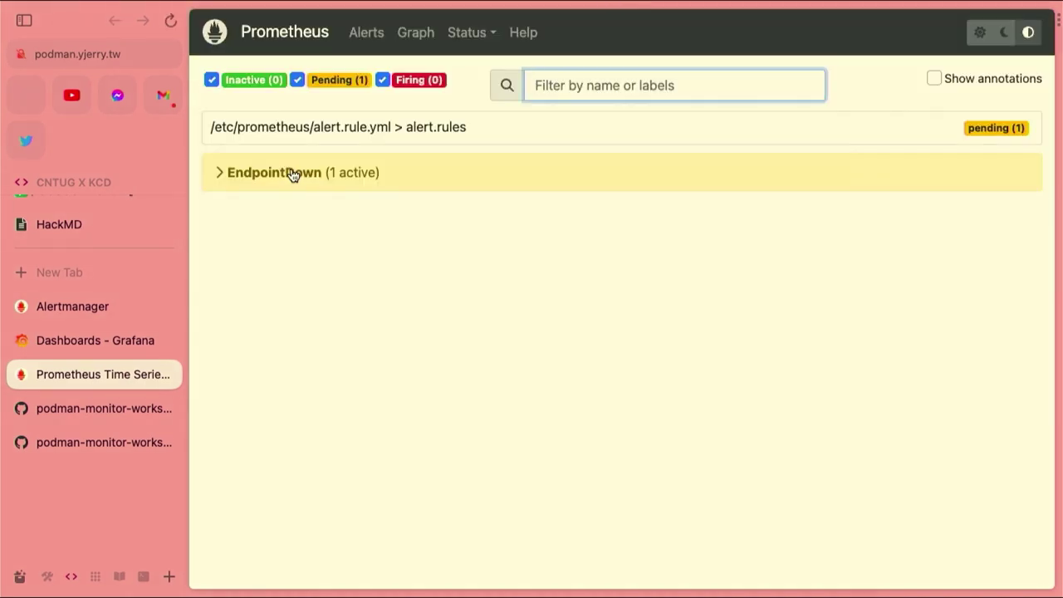
key(super+r)
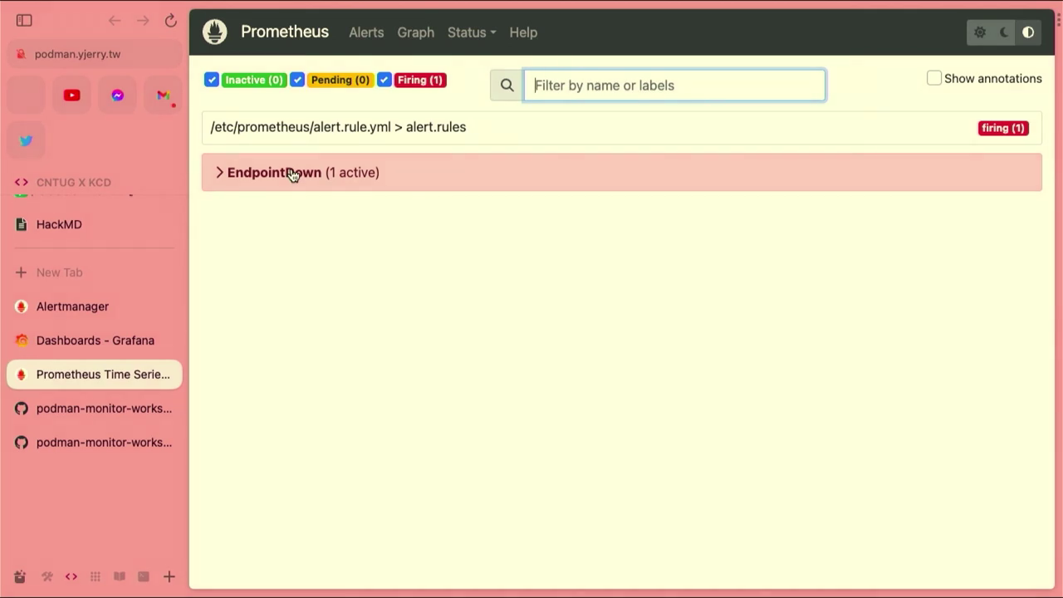
click(293, 174)
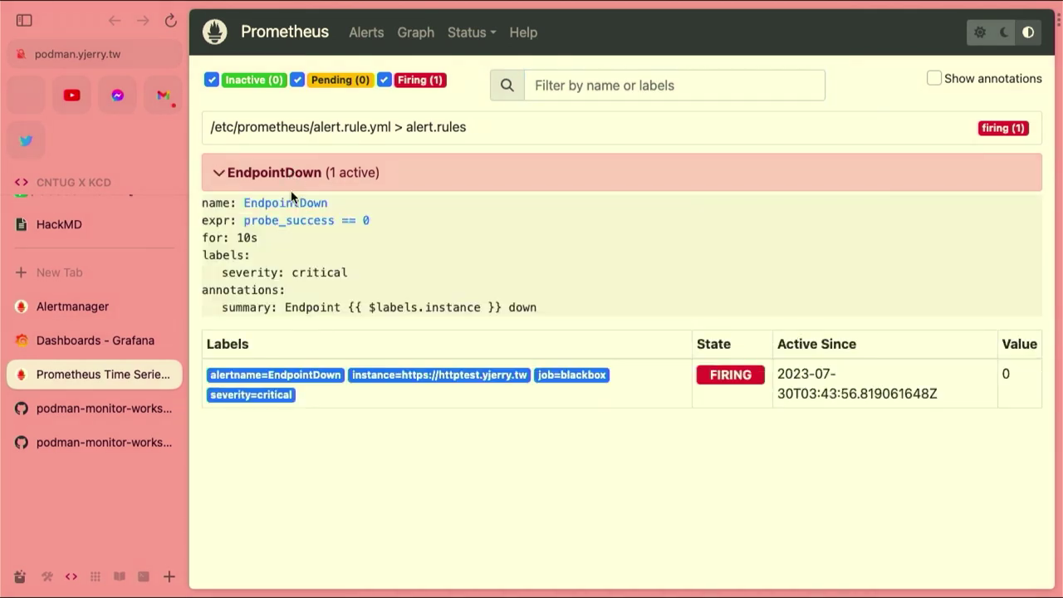
click(95, 307)
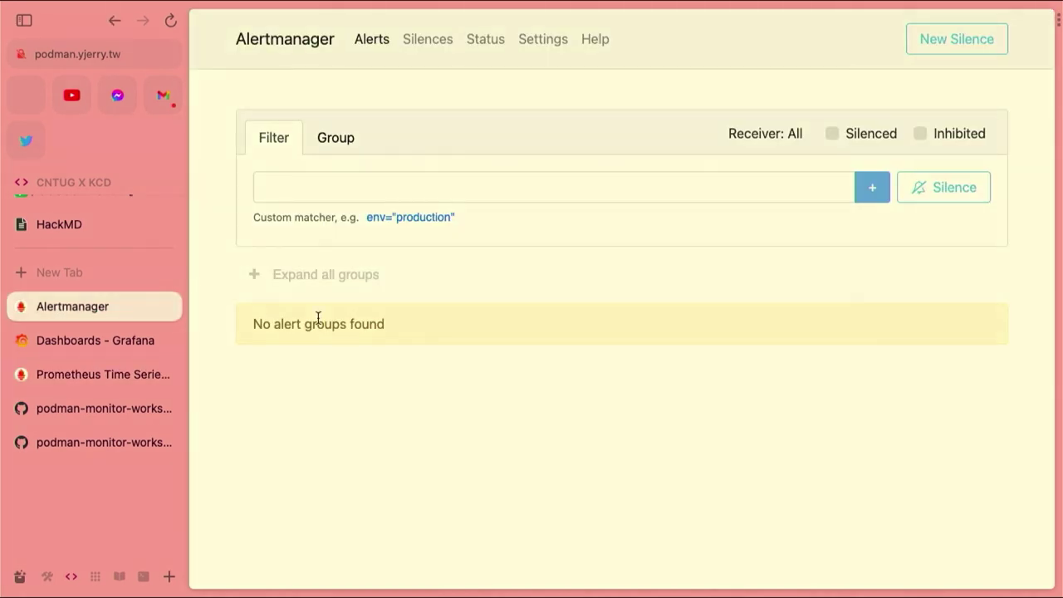
Reload Alertmanager to show the critical EndpointDown alert from the blackbox job
key(super+r)
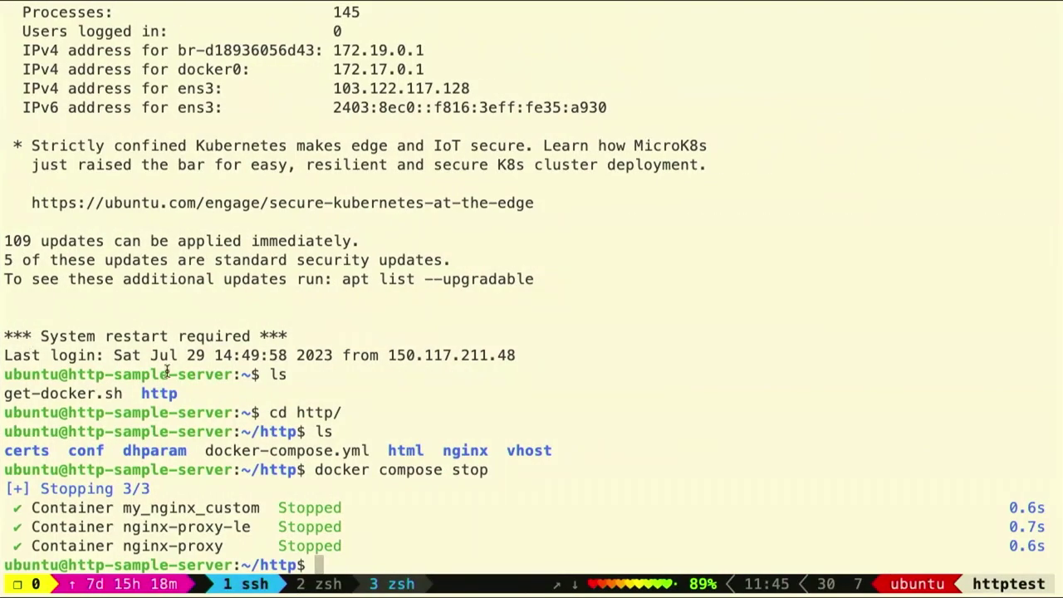
Rerun docker compose stop, then start docker compose up attached and interrupt it with Ctrl+C
key(Up)
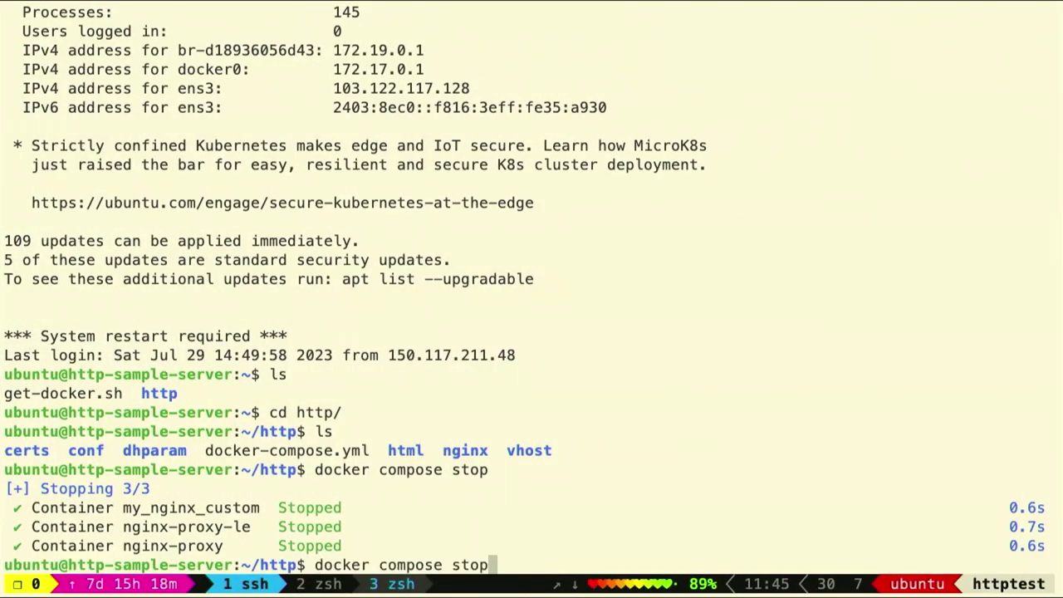
key(Return)
text(ls)
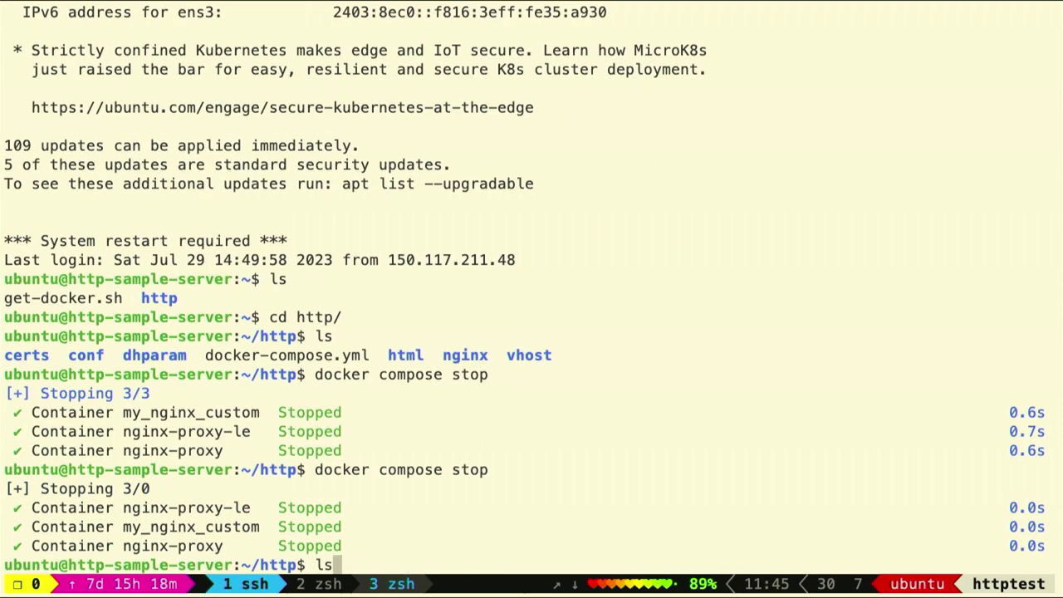
key(Up)
key(Down)
key(Up)
key(Down)
key(Up)
key(BackSpace)
key(BackSpace)
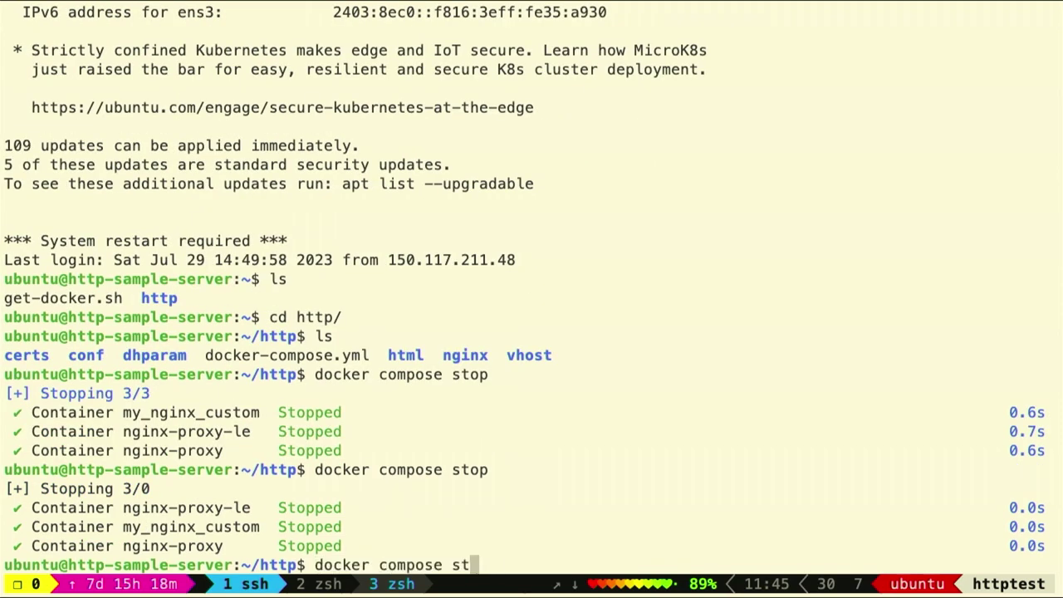
key(BackSpace)
key(BackSpace)
text(up)
key(Return)
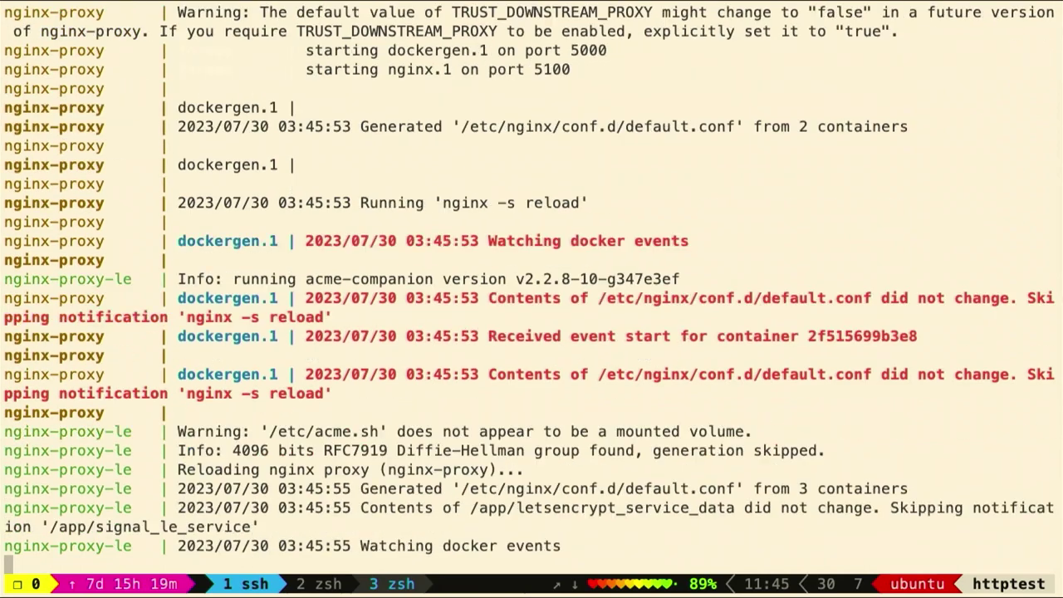
key(ctrl+c)
Restart the three nginx containers in the background with docker compose up -d
key(Up)
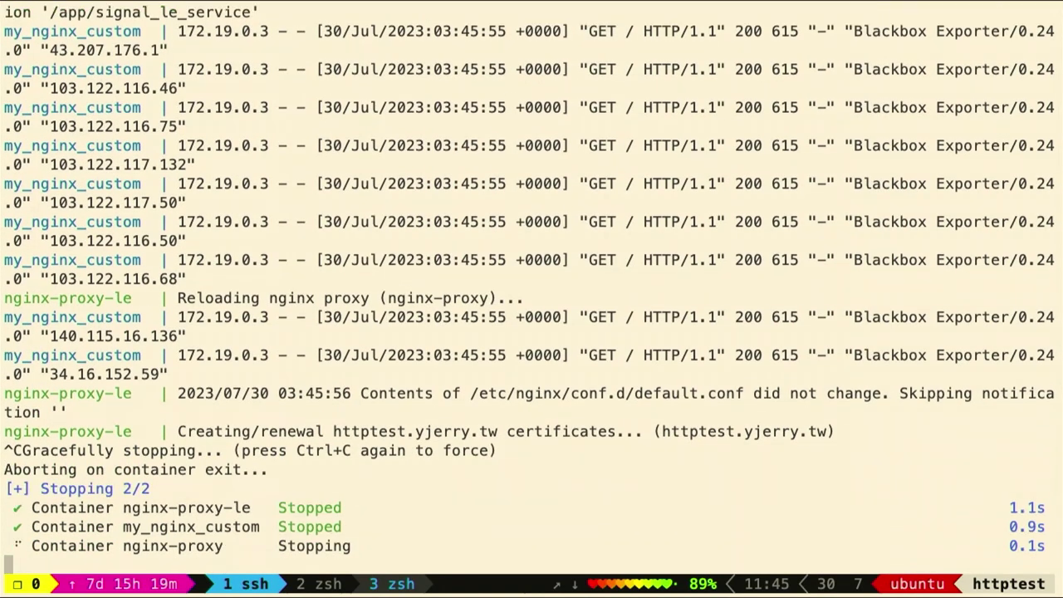
key(BackSpace)
key(BackSpace)
text(stop)
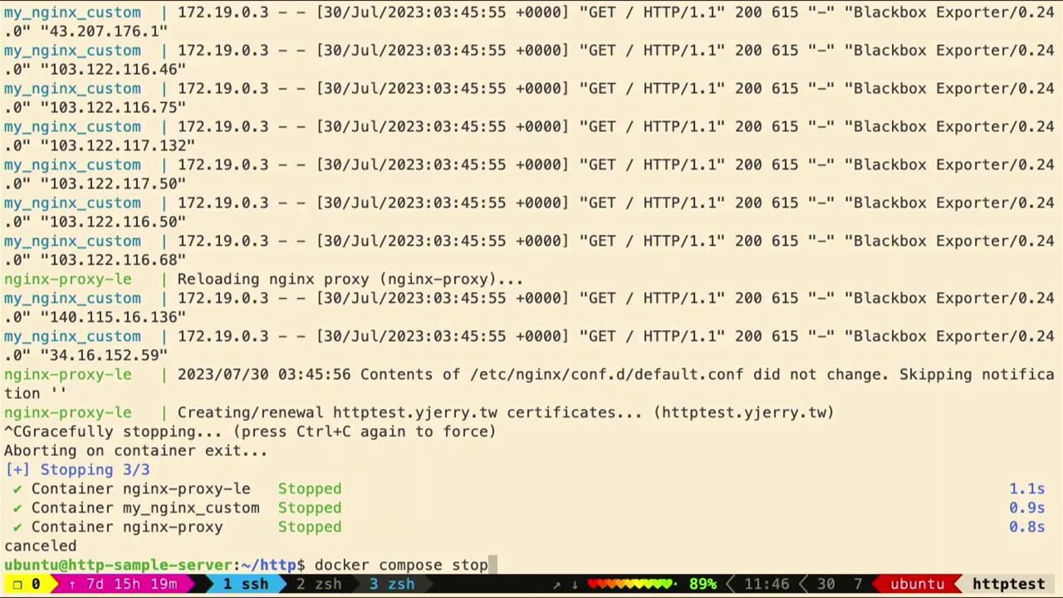
key(BackSpace)
key(BackSpace)
key(BackSpace)
key(BackSpace)
text(up -d)
key(Return)
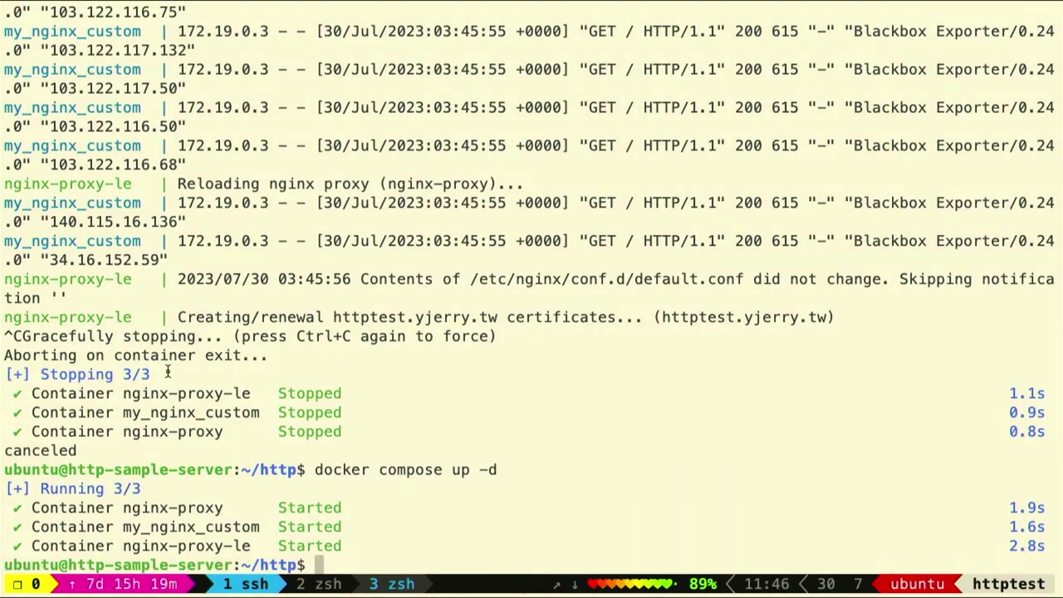
key(ctrl+Left)
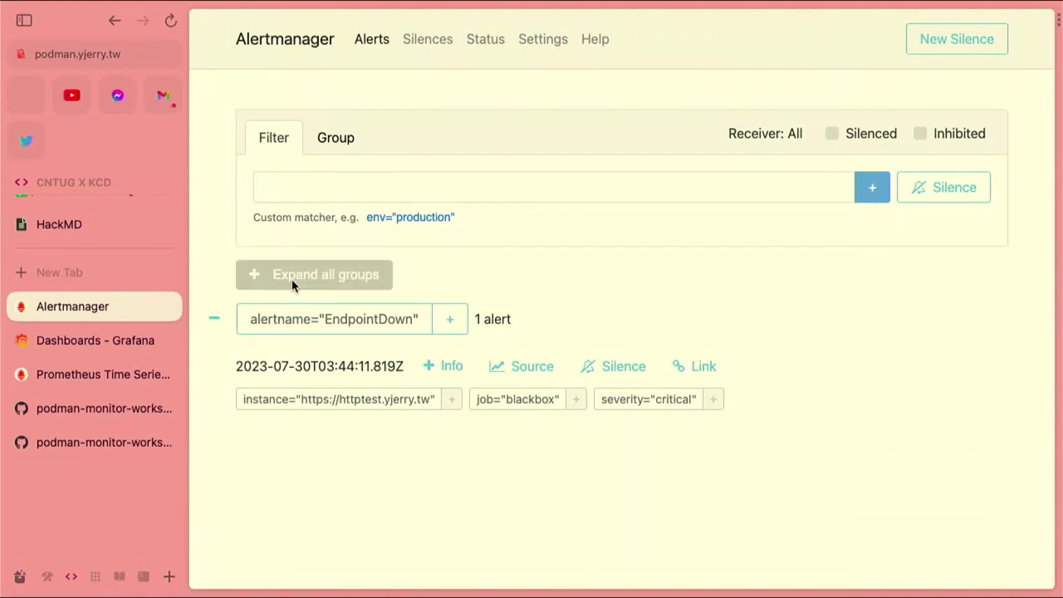
Refresh Alertmanager to confirm the EndpointDown alert cleared, then show the desktop overview
click(80, 373)
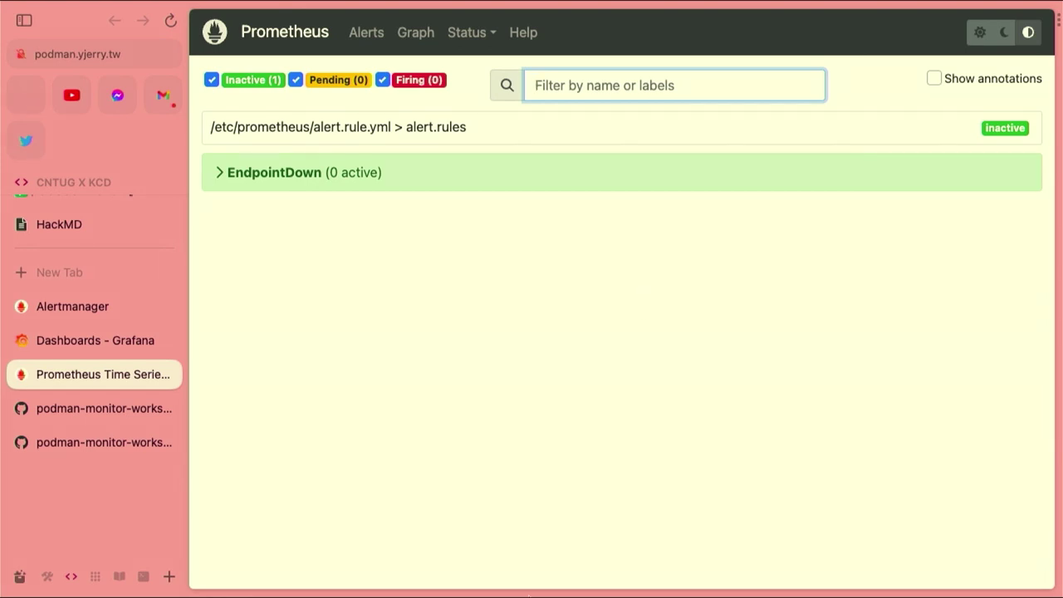
key(ctrl+Up)
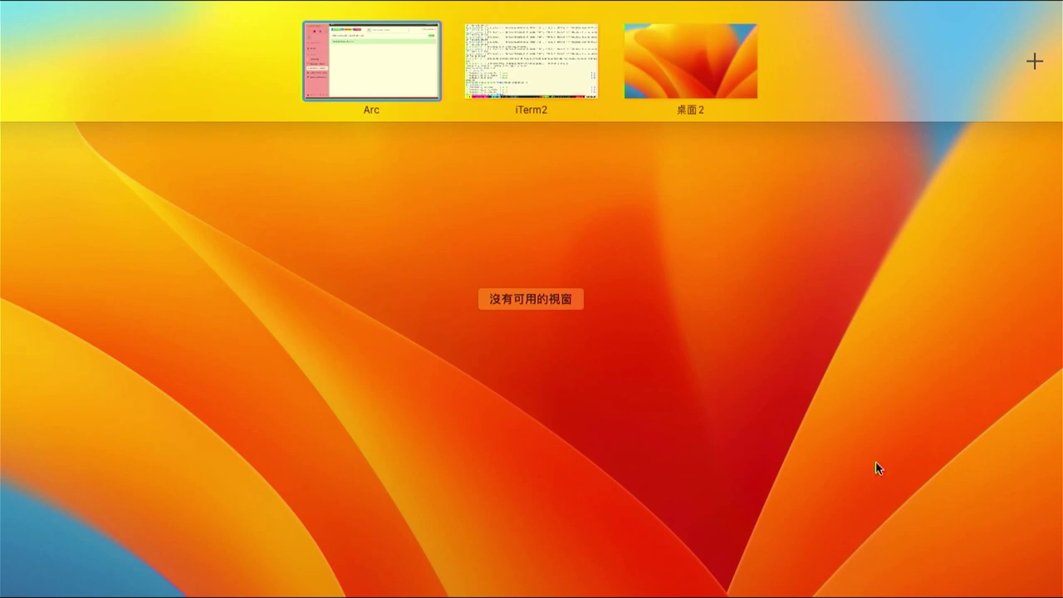
Move Discord onto the empty desktop to show #webhook's [FIRING:1] and [RESOLVED:1] EndpointDown messages
drag(1055, 75, 587, 361)
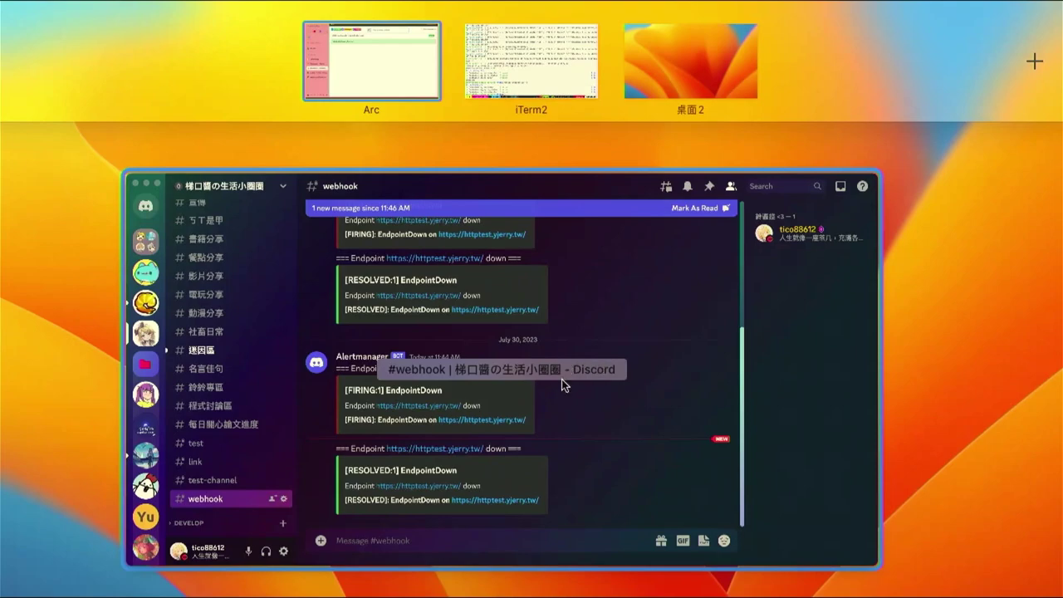
click(561, 379)
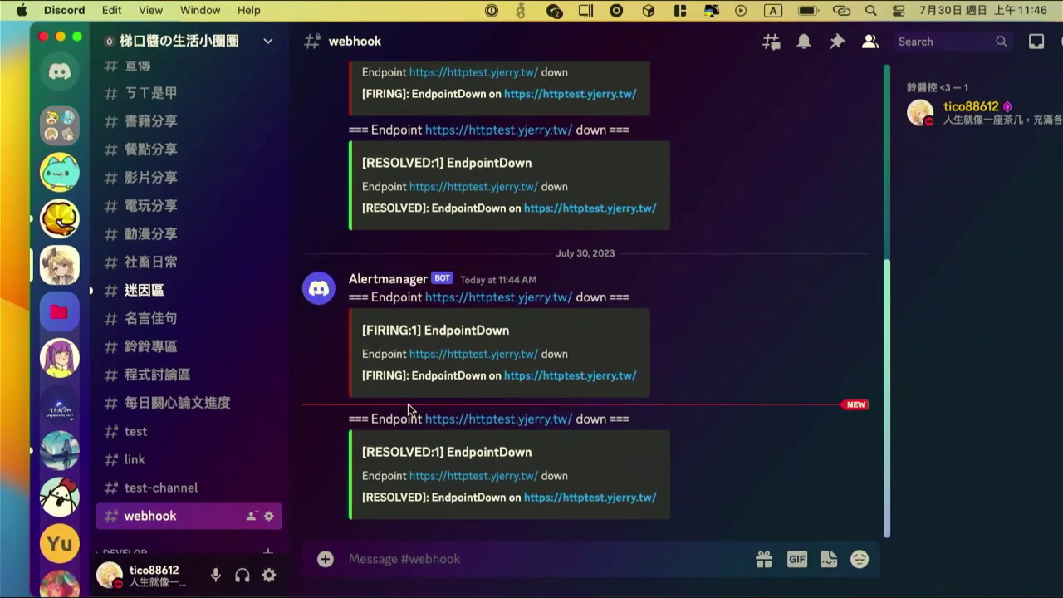
key(ctrl+Up)
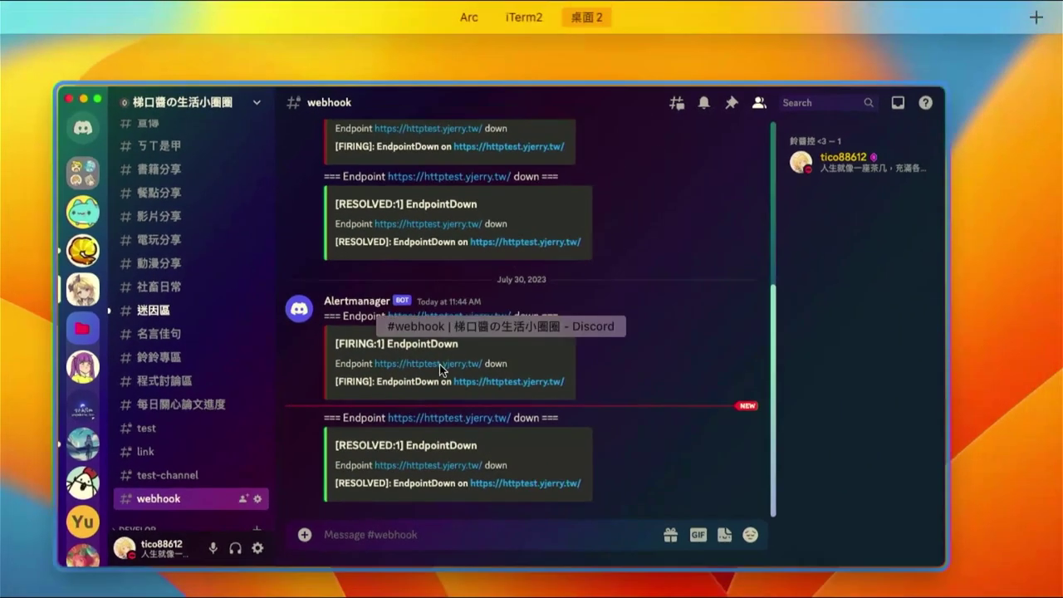